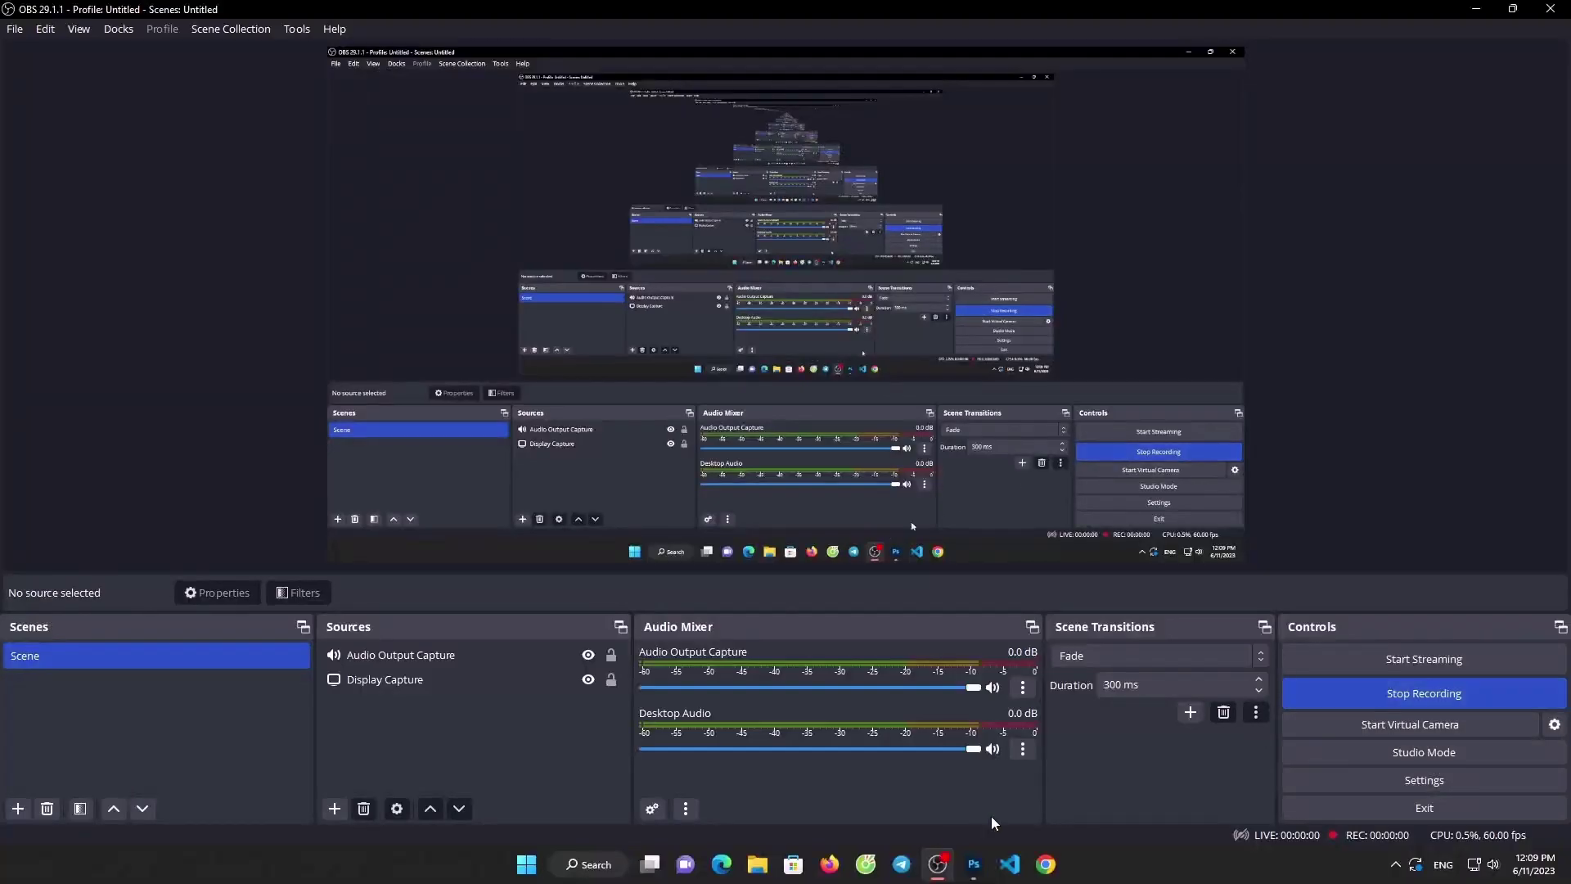
Create a new blank 1920x1080 document from the home screen
left_click(970, 866)
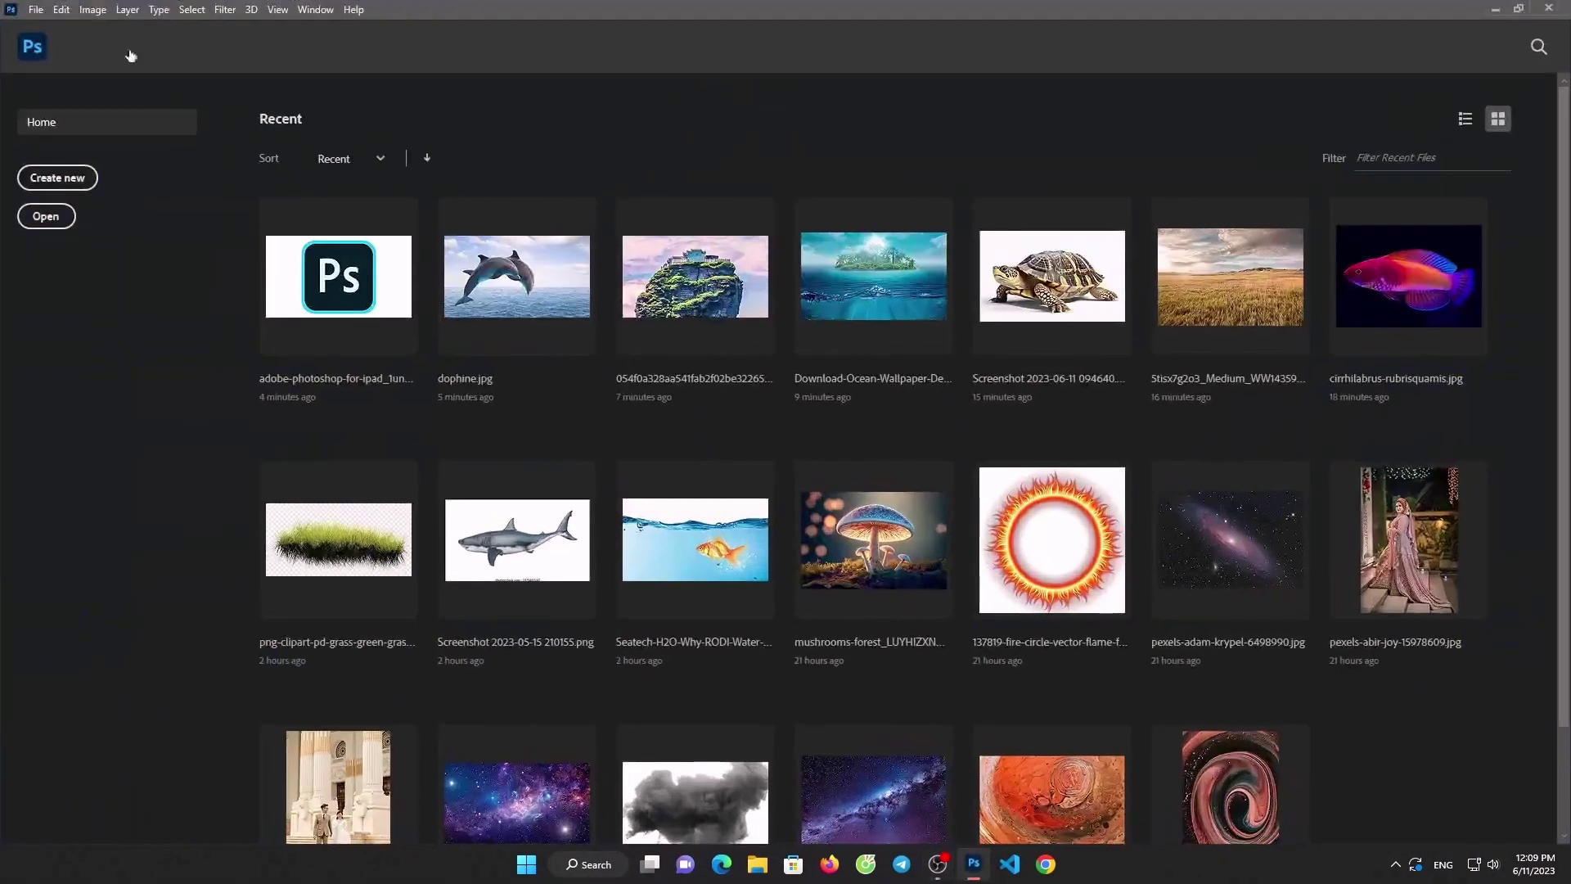
left_click(57, 178)
left_click(1033, 637)
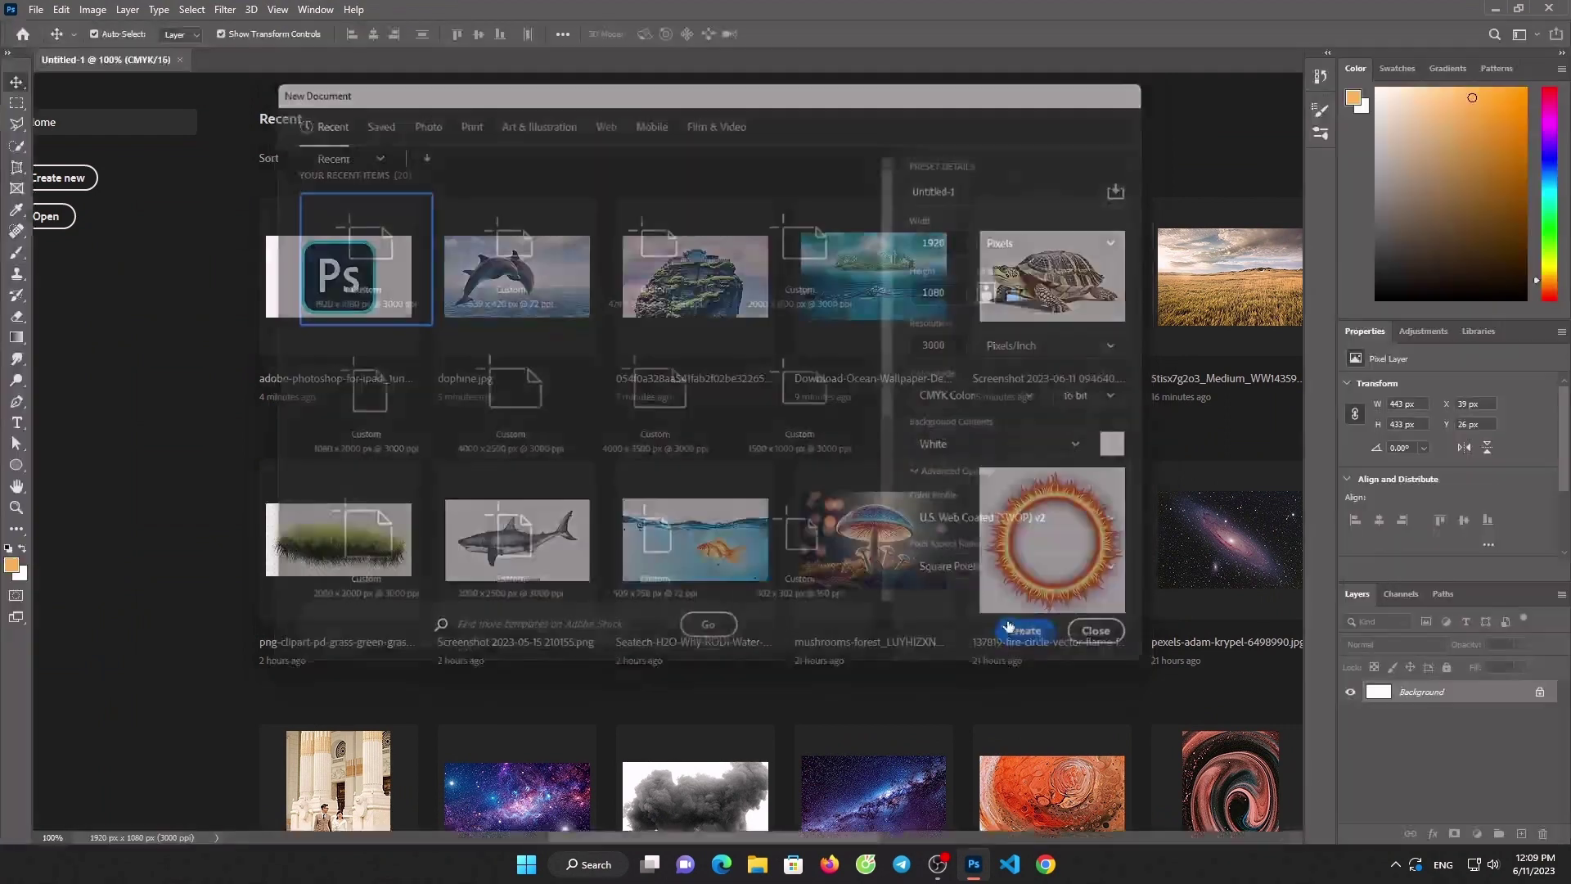
Bring the golden grass field photo from Downloads into the document, scaled to fill the canvas
left_click(35, 9)
left_click(49, 46)
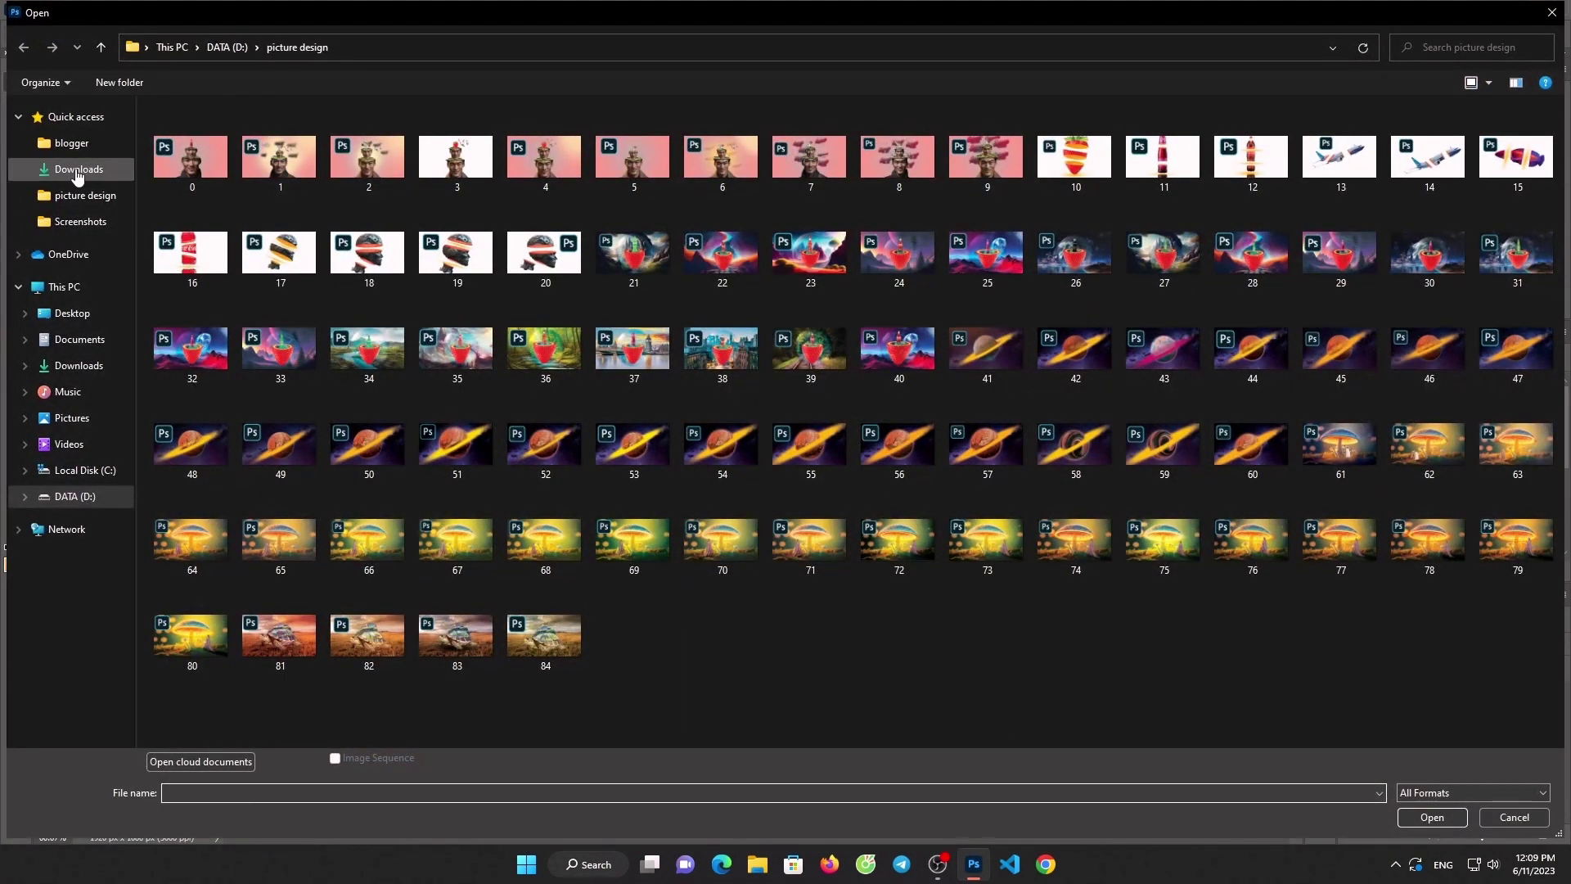
left_click(77, 169)
double_click(299, 184)
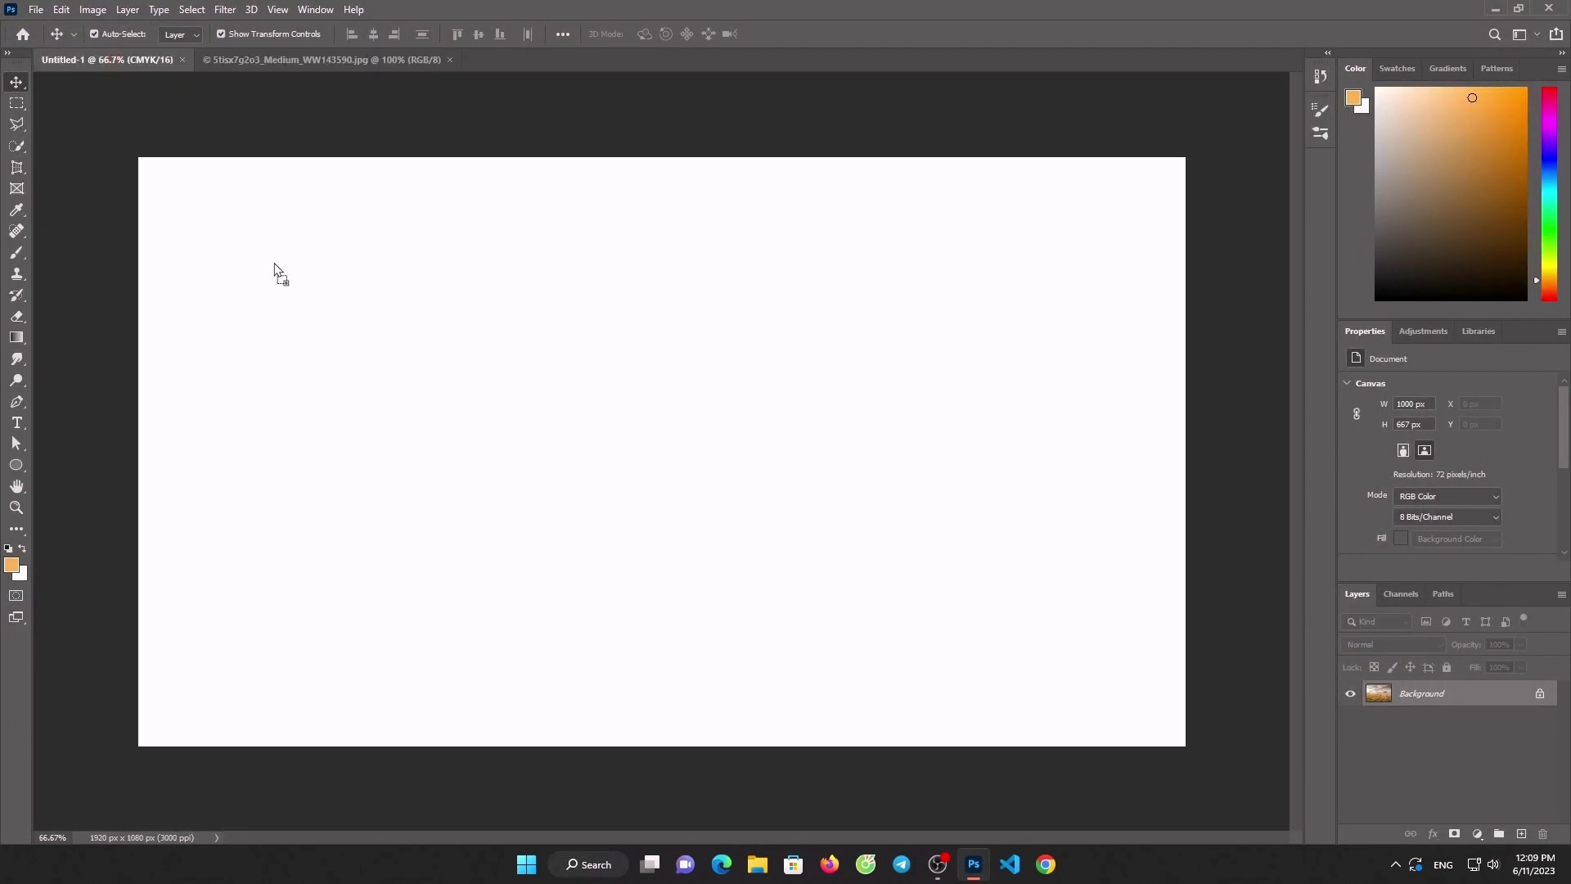
left_click_drag(114, 59, 441, 364)
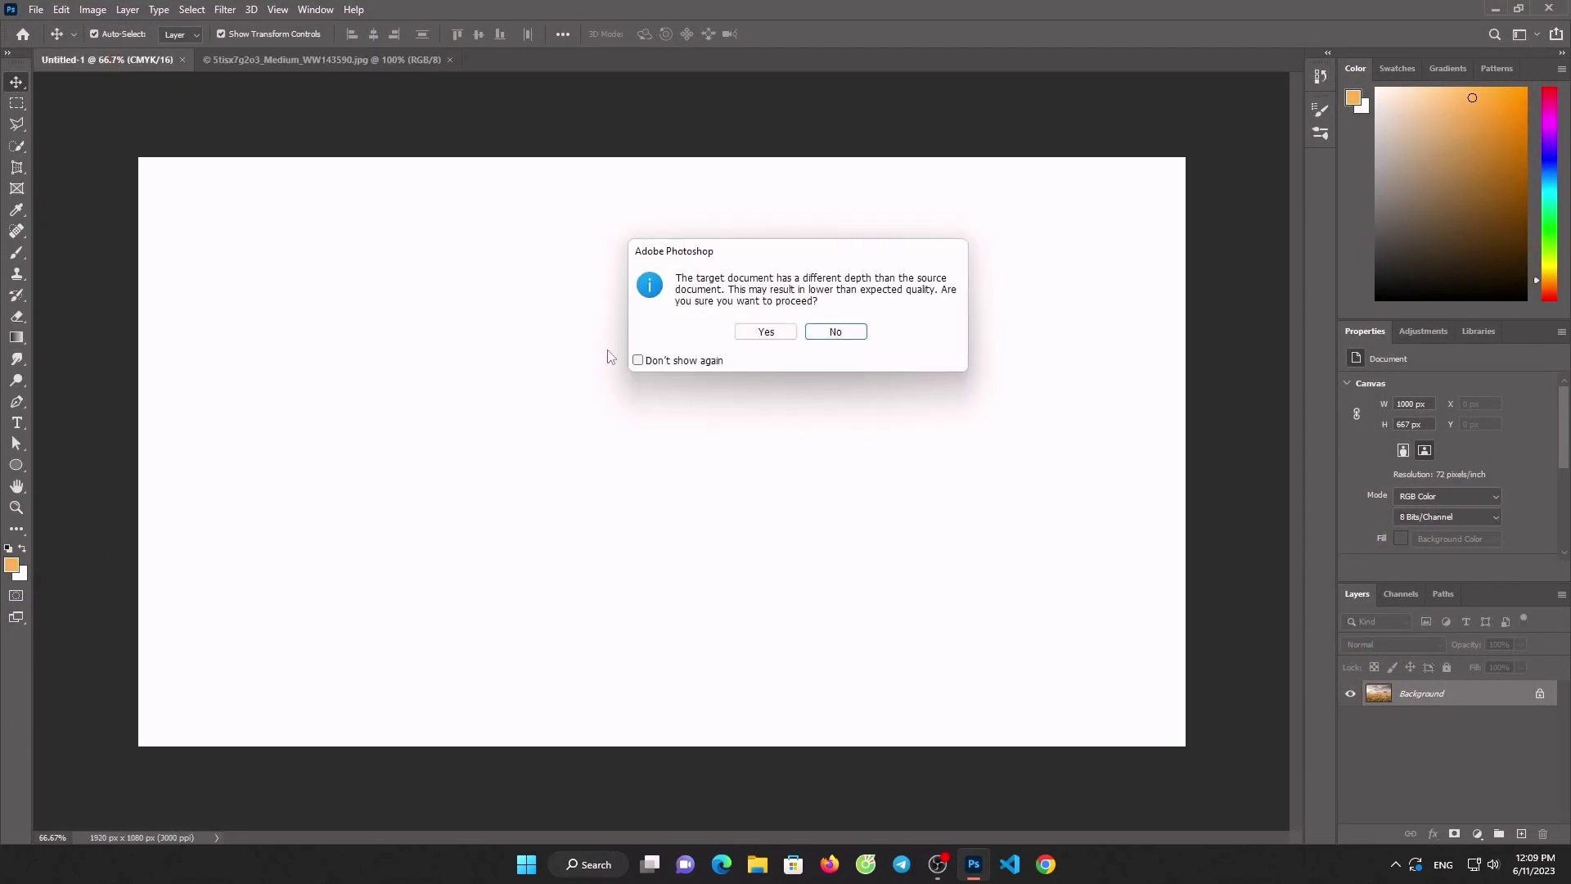
left_click(765, 334)
left_click_drag(421, 300, 377, 270)
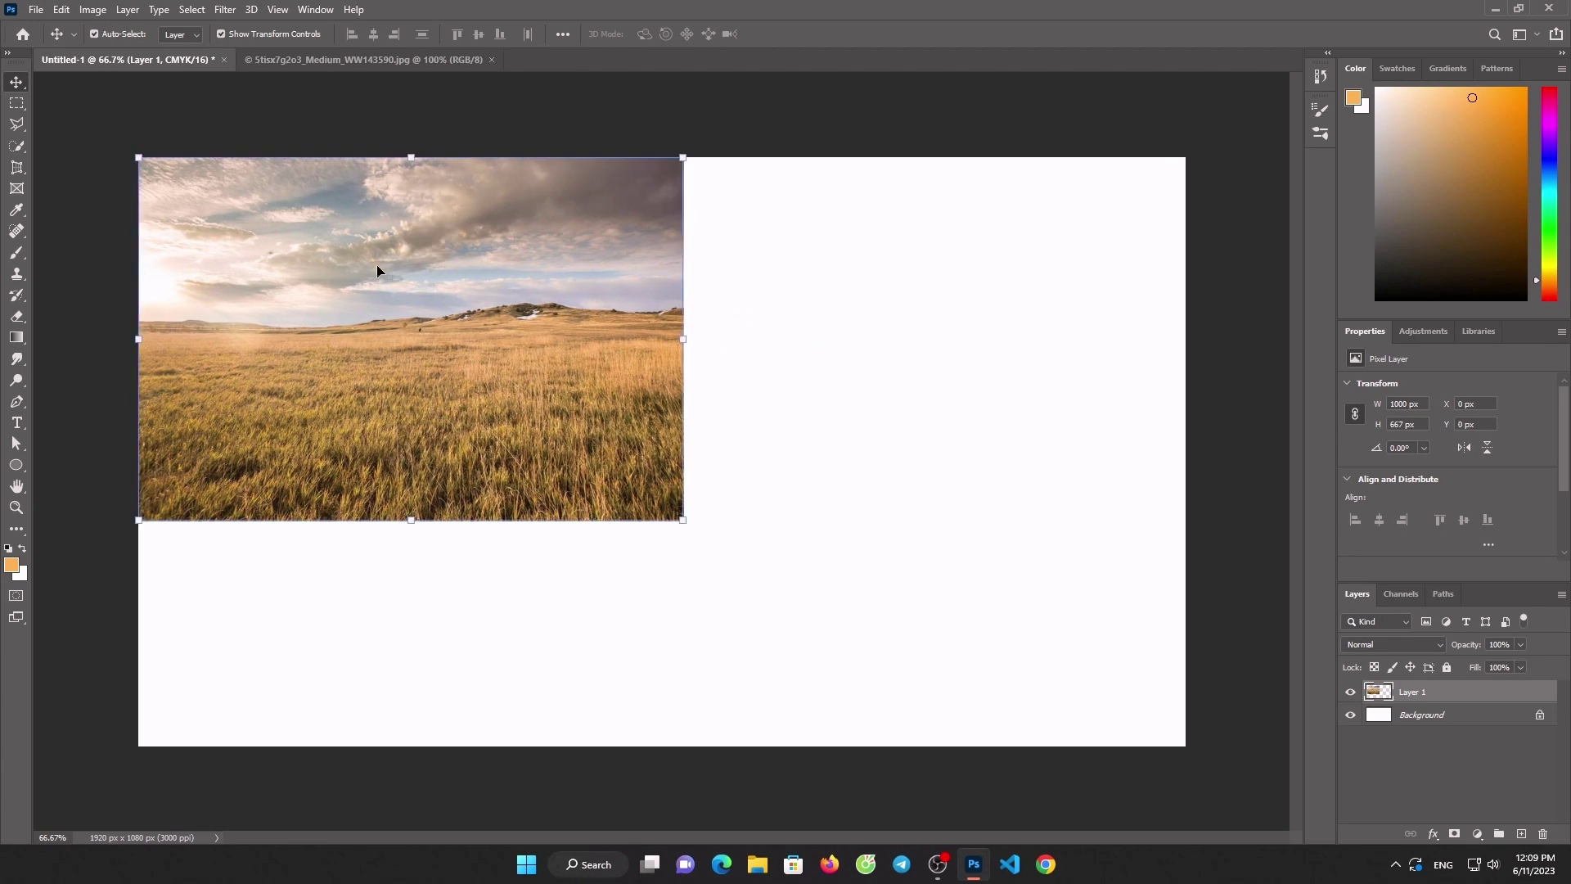
mouse_move(681, 521)
left_mouse_down()
mouse_move(1195, 701)
mouse_move(1185, 745)
left_mouse_up()
left_click(808, 37)
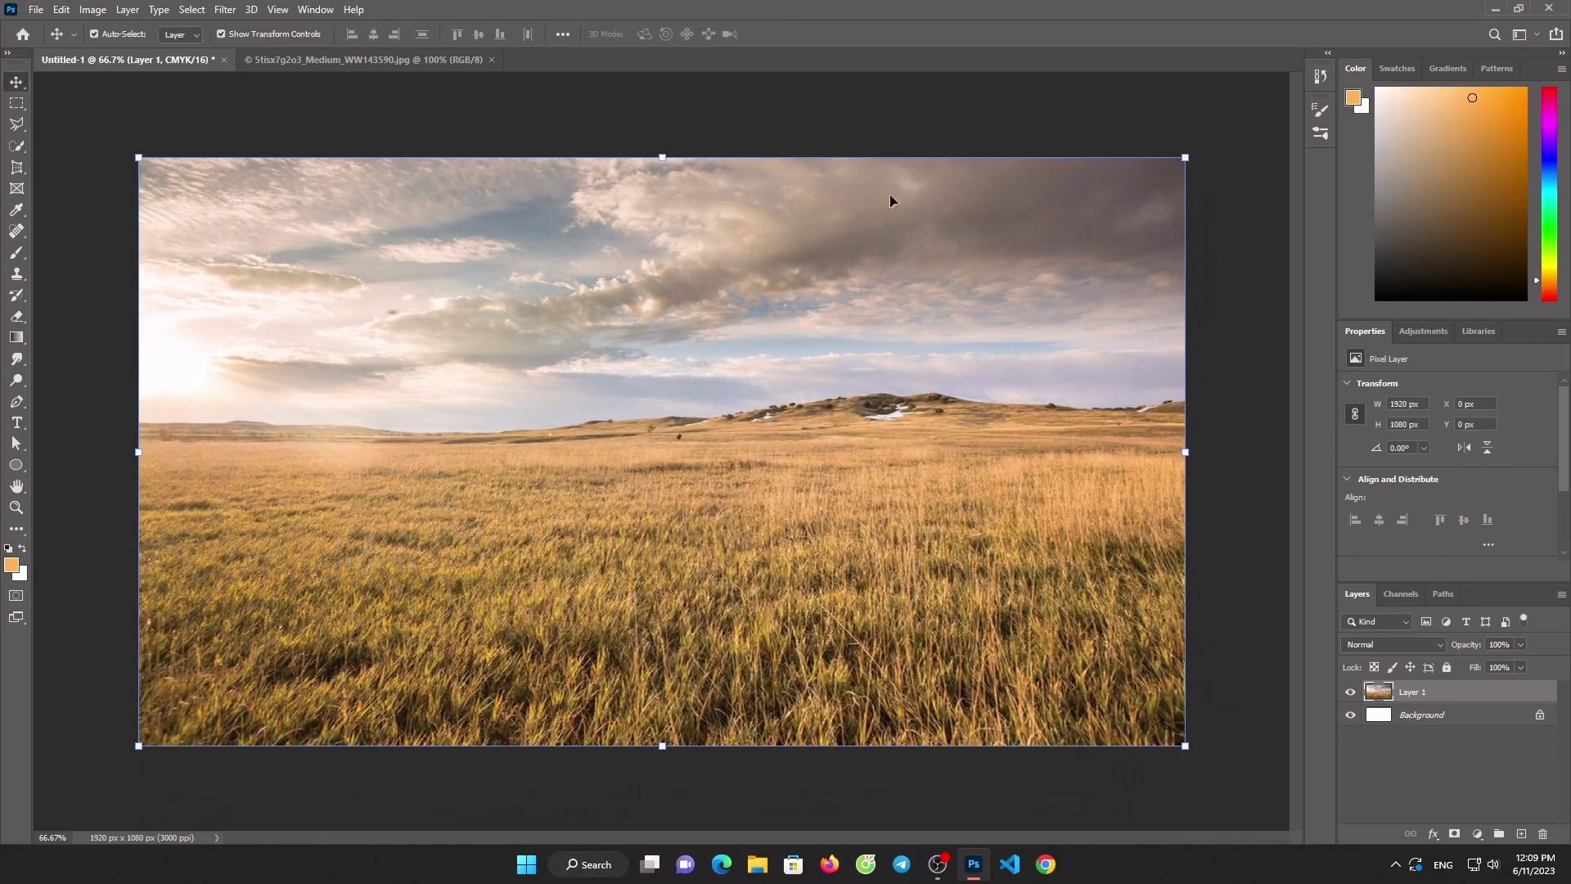
Add a Curves adjustment layer to darken the field photo
left_click(1479, 835)
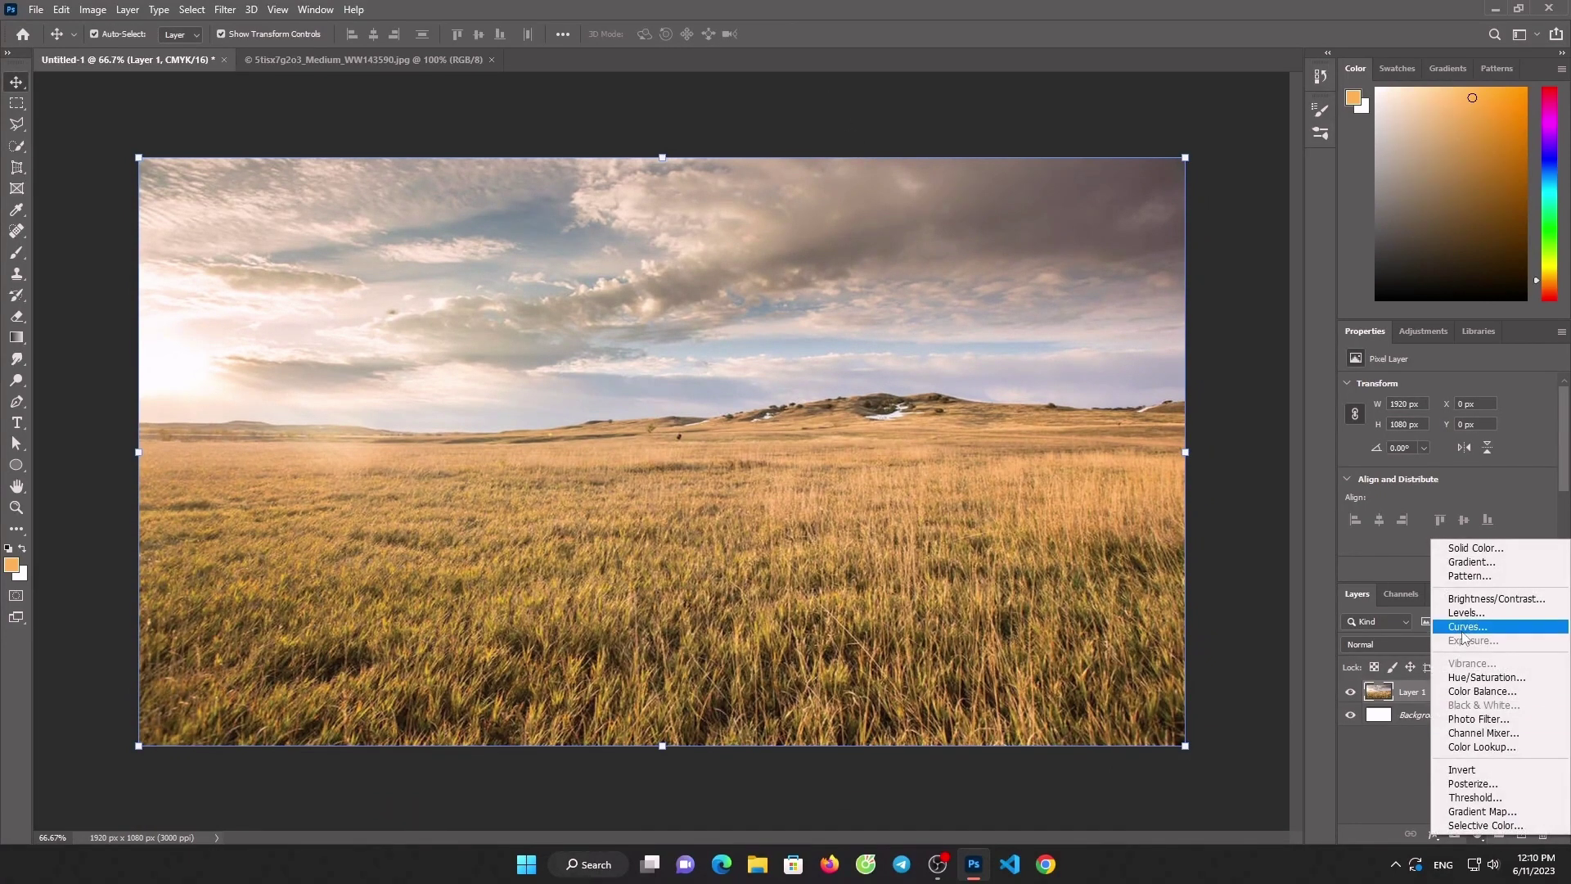
left_click(1468, 627)
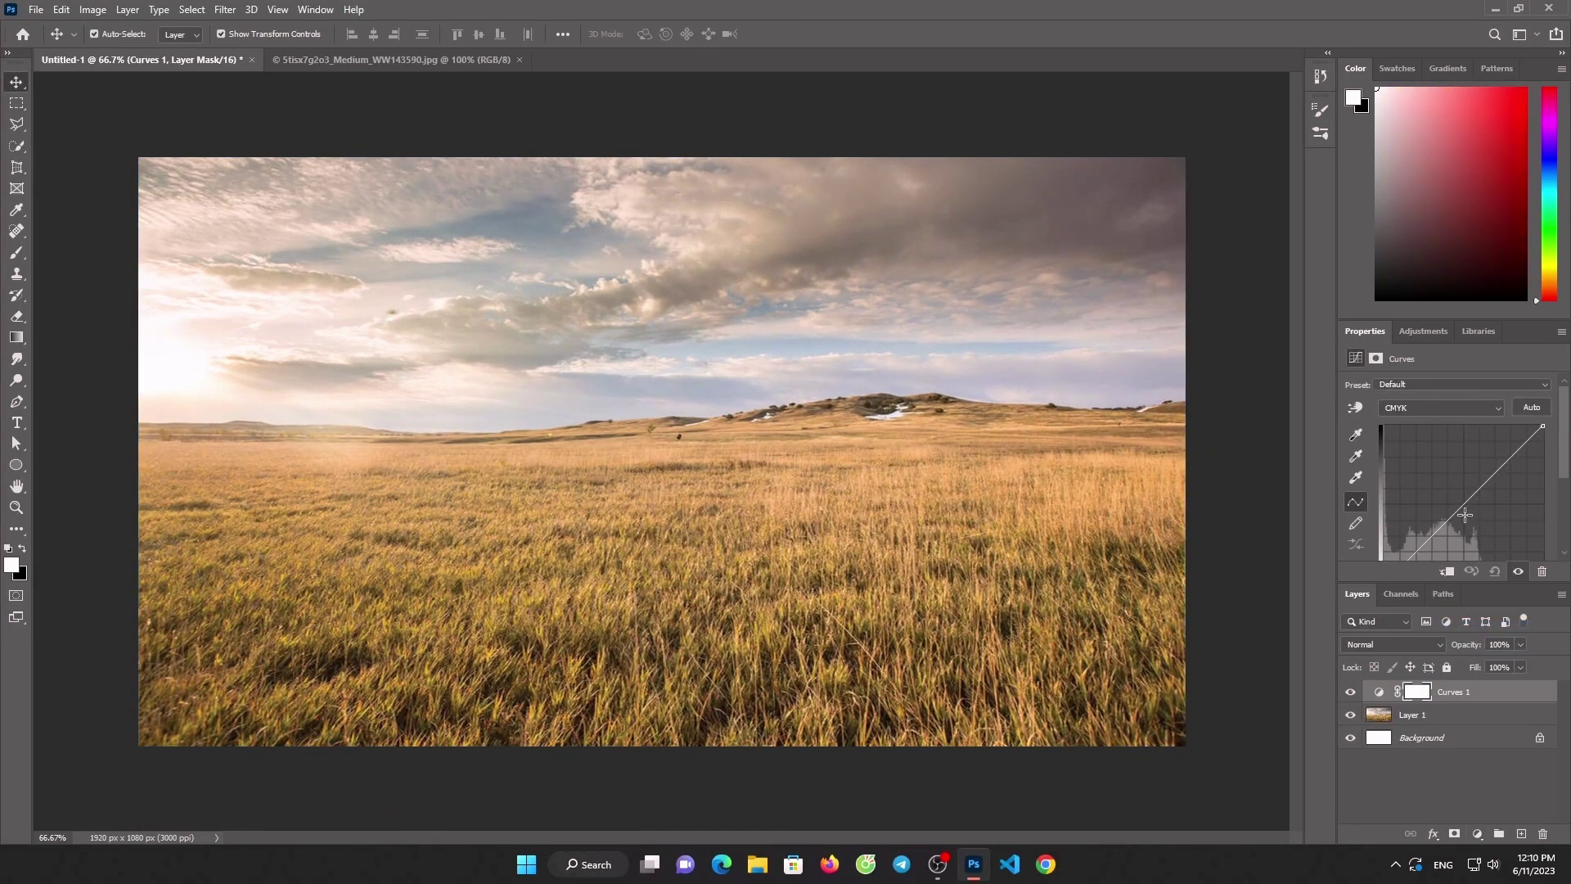
left_click_drag(1459, 505, 1447, 496)
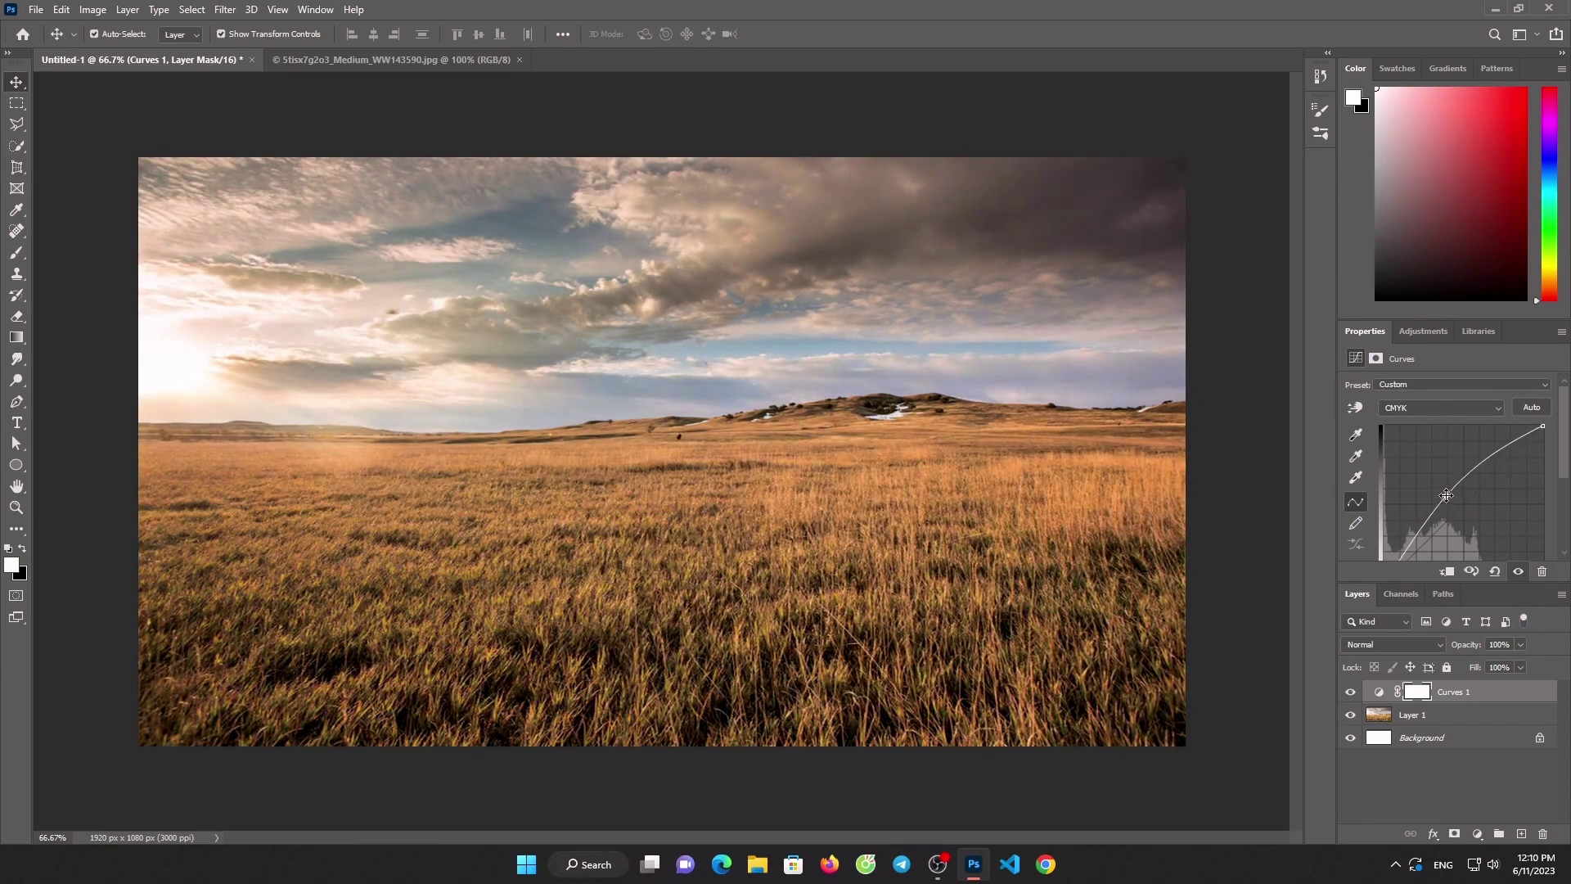
left_click(36, 9)
left_click(49, 46)
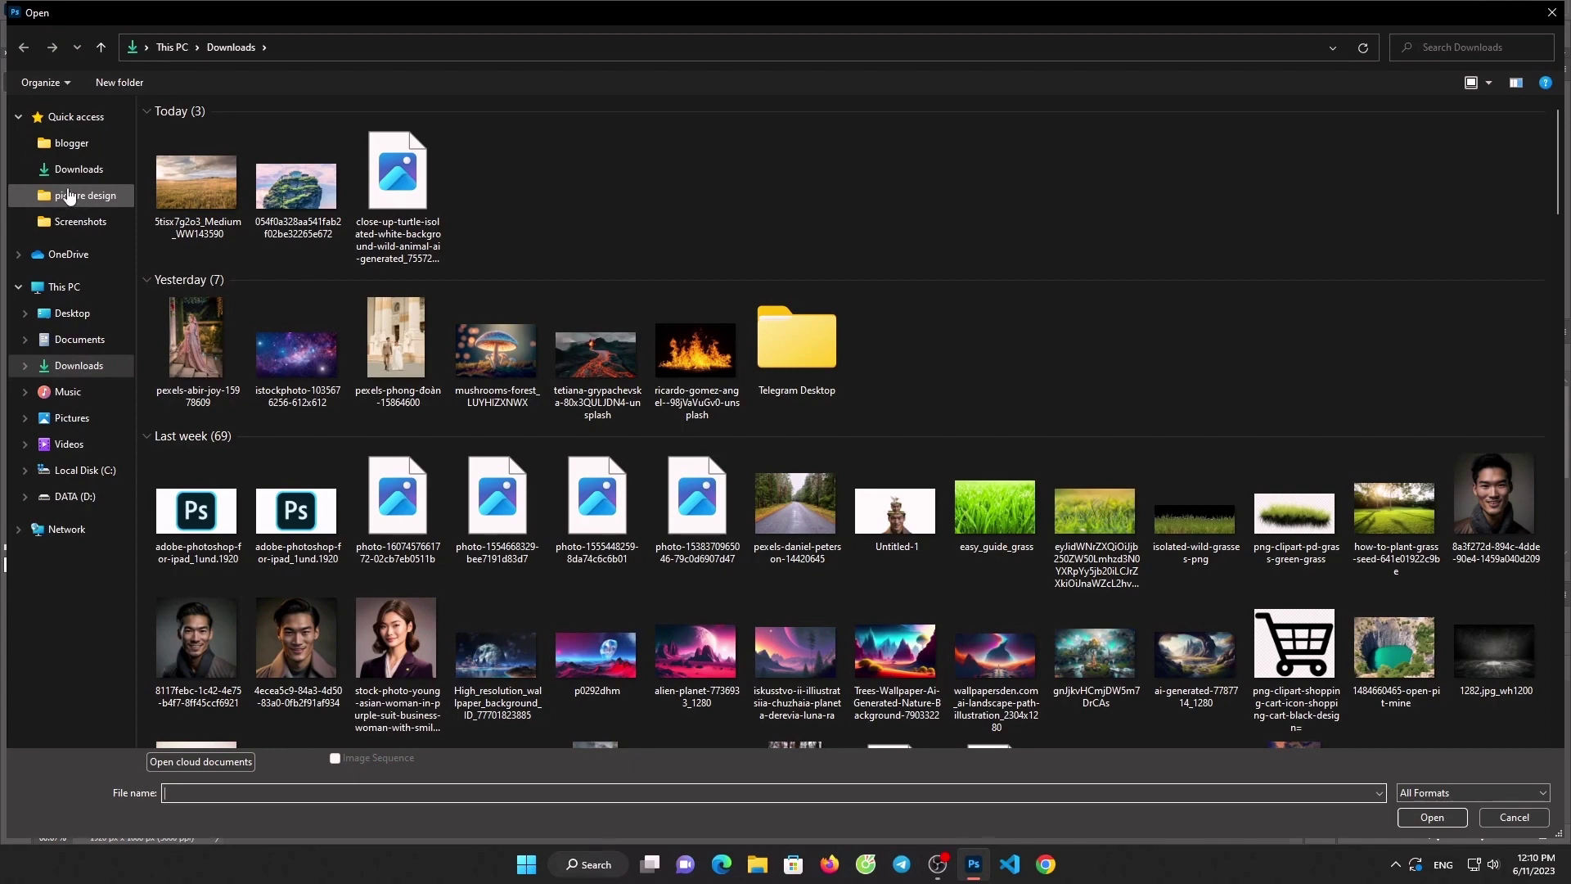
Open the turtle screenshot from Pictures > Screenshots
left_click(63, 170)
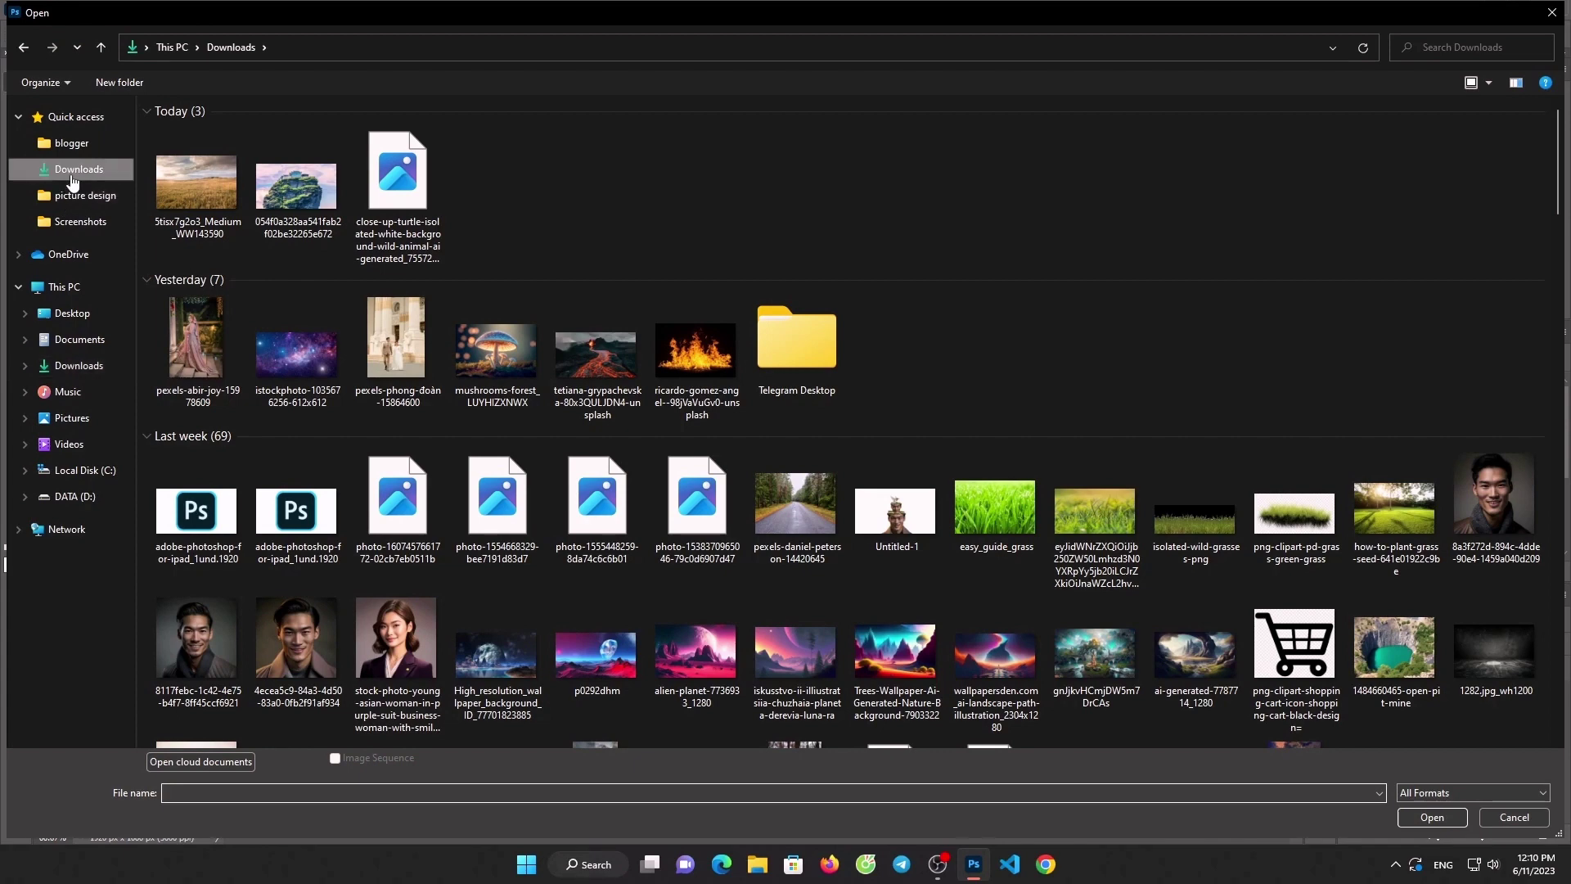
left_click(70, 418)
double_click(369, 147)
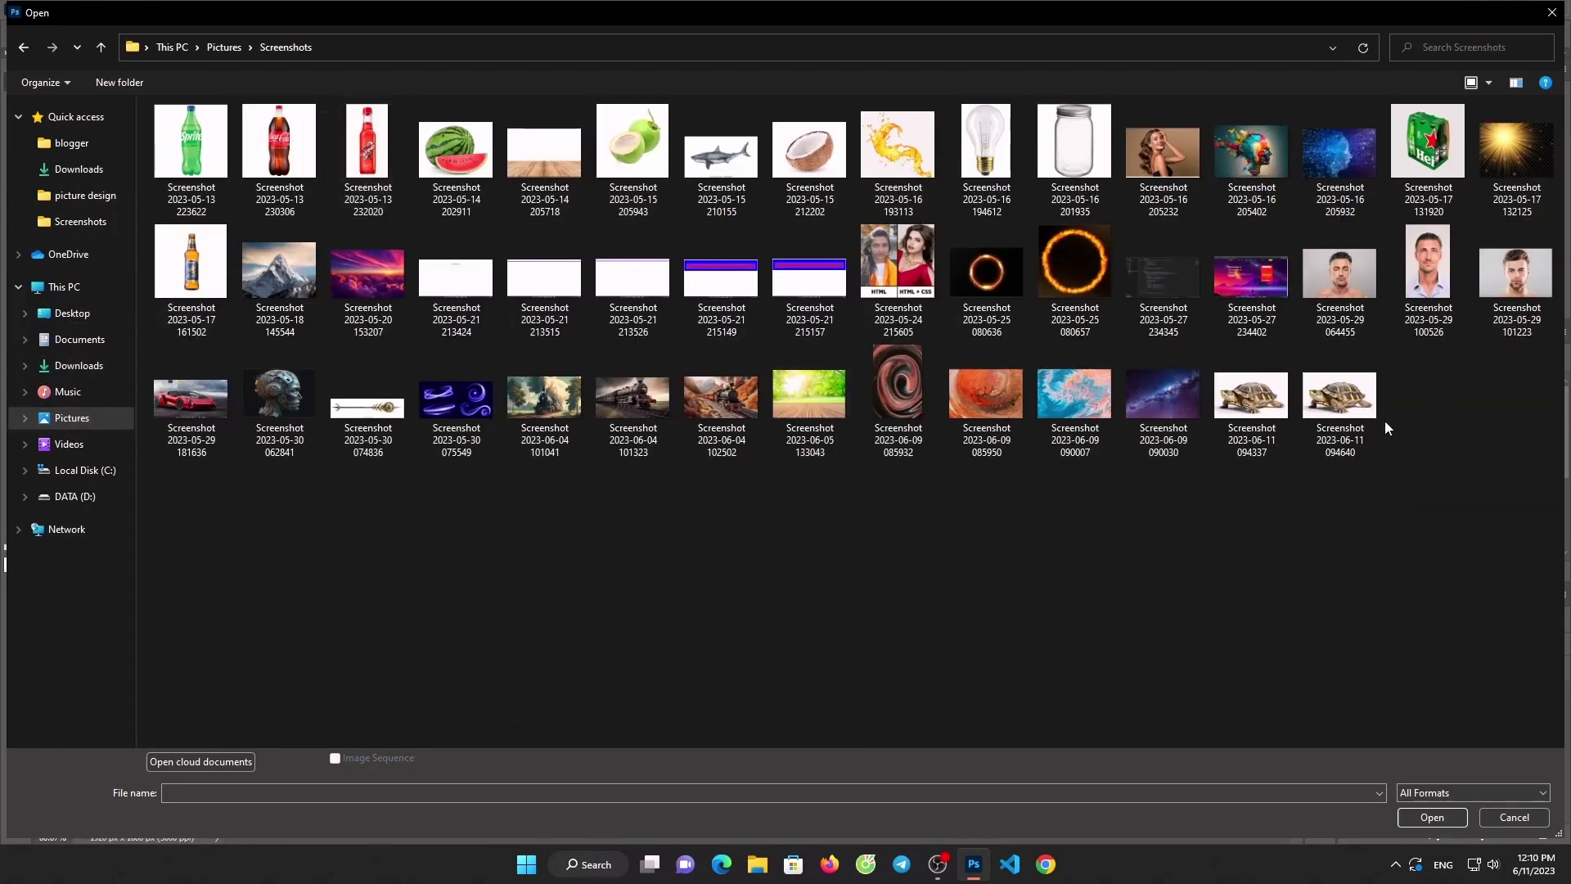
double_click(1340, 397)
Select the turtle, drag it into the field composition, and scale it in place
left_click(15, 146)
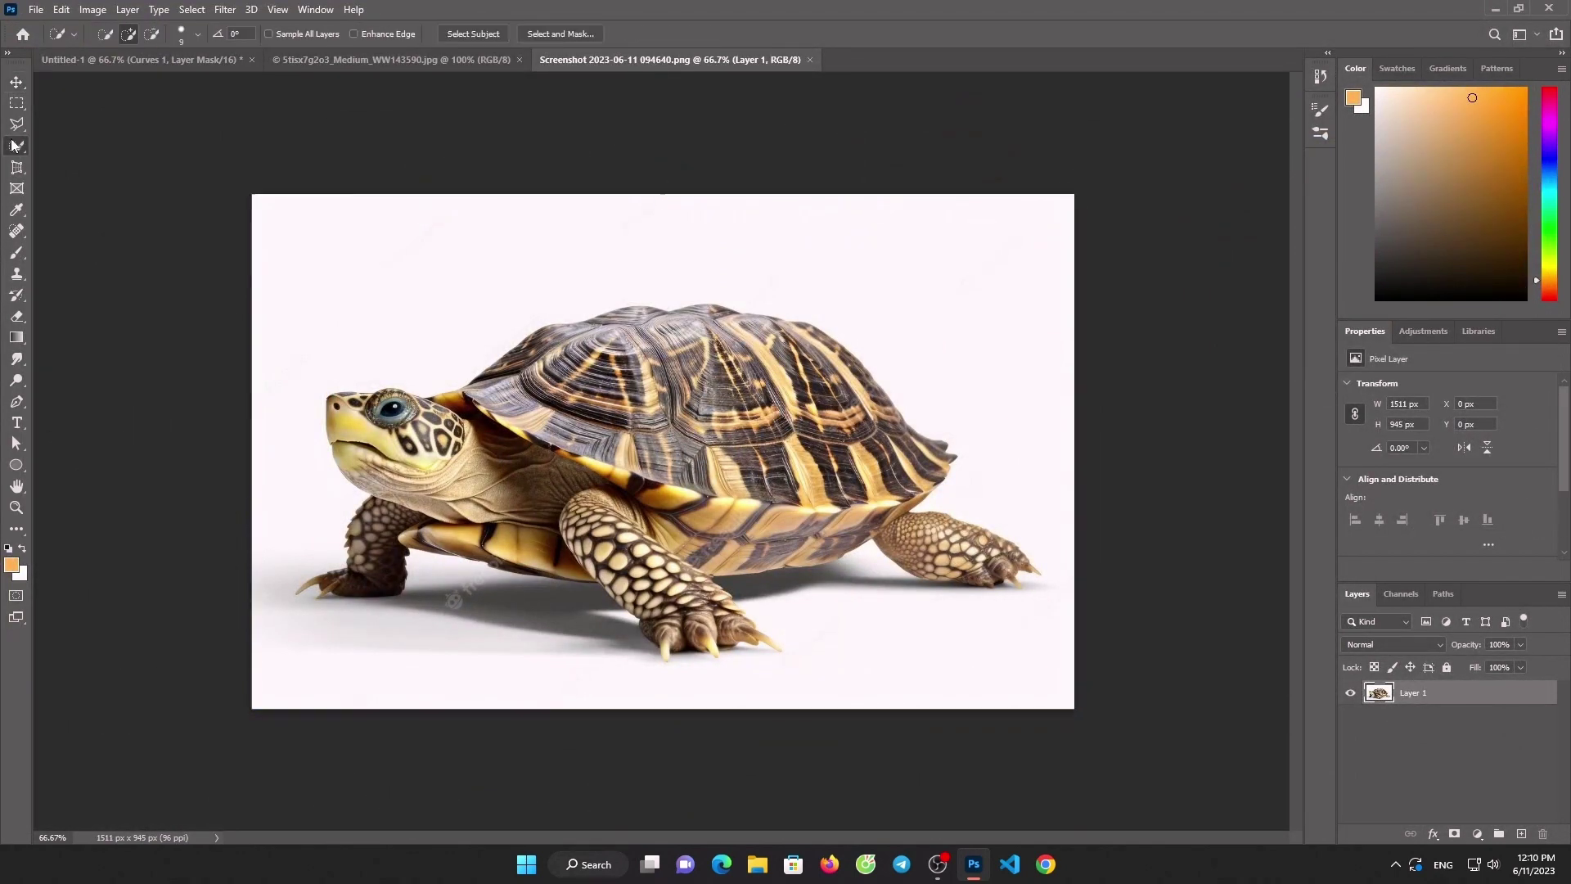
left_click(473, 33)
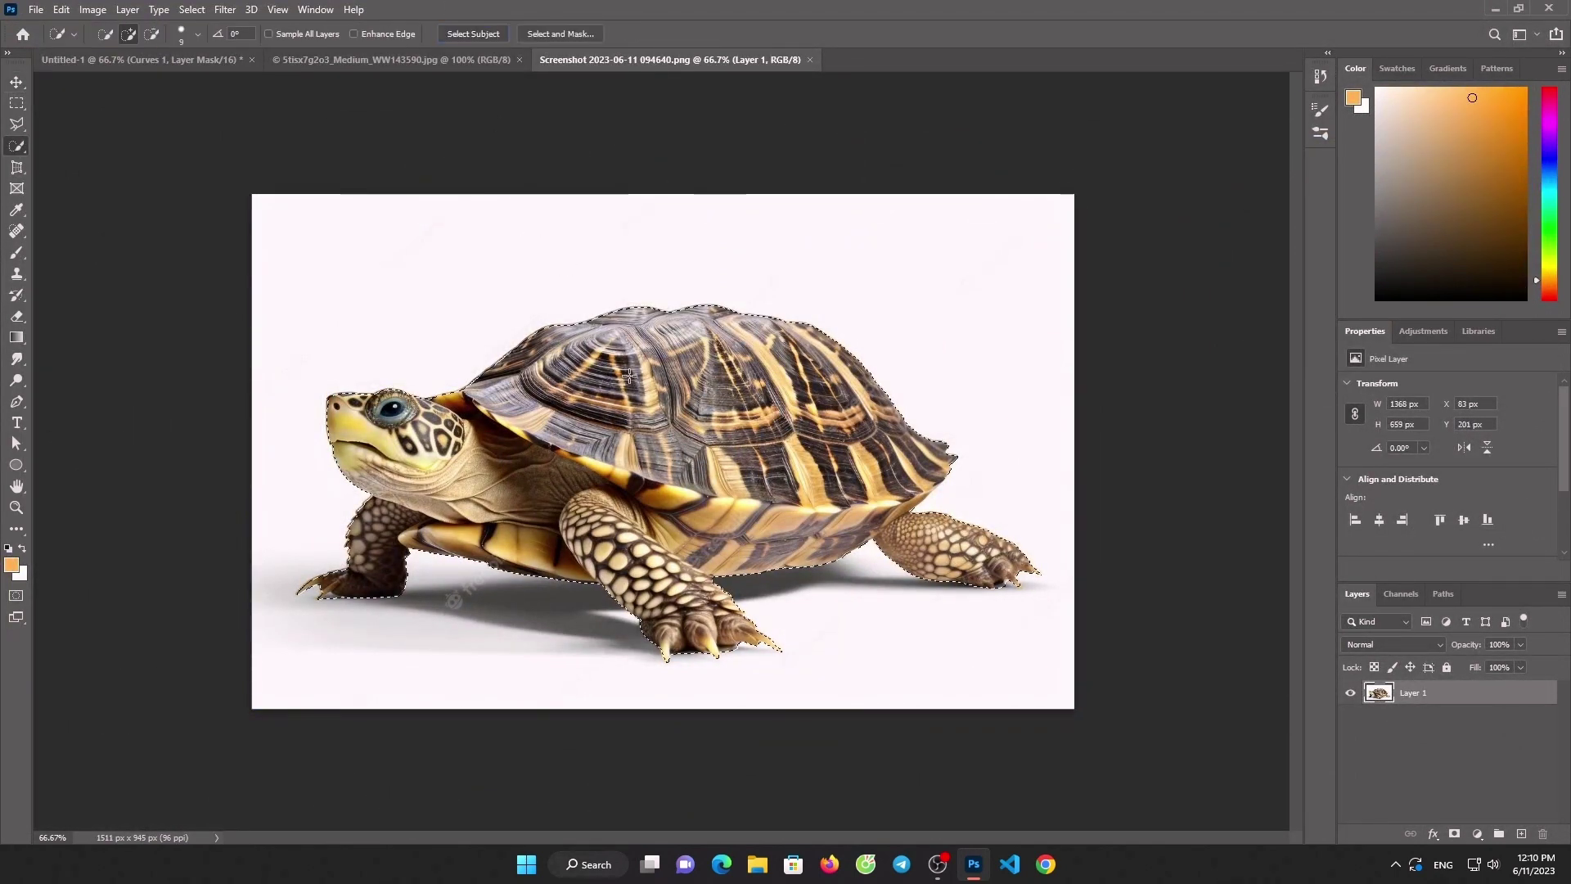
left_click(16, 82)
left_click_drag(348, 273, 190, 57)
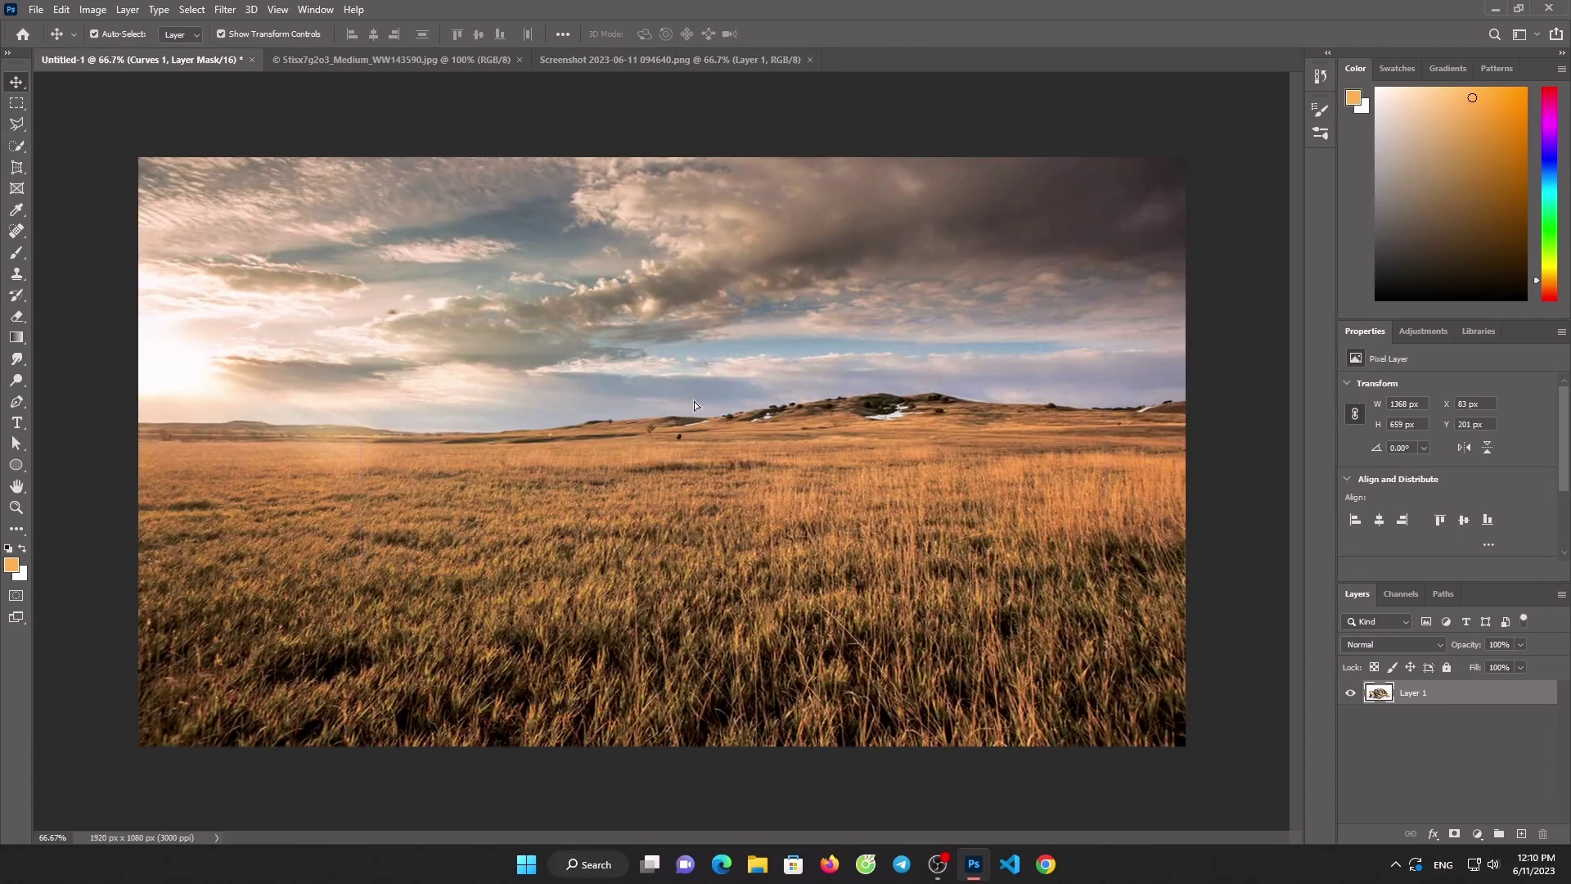
mouse_move(694, 405)
left_mouse_down()
mouse_move(720, 400)
mouse_move(731, 473)
mouse_move(728, 366)
mouse_move(722, 445)
left_mouse_up()
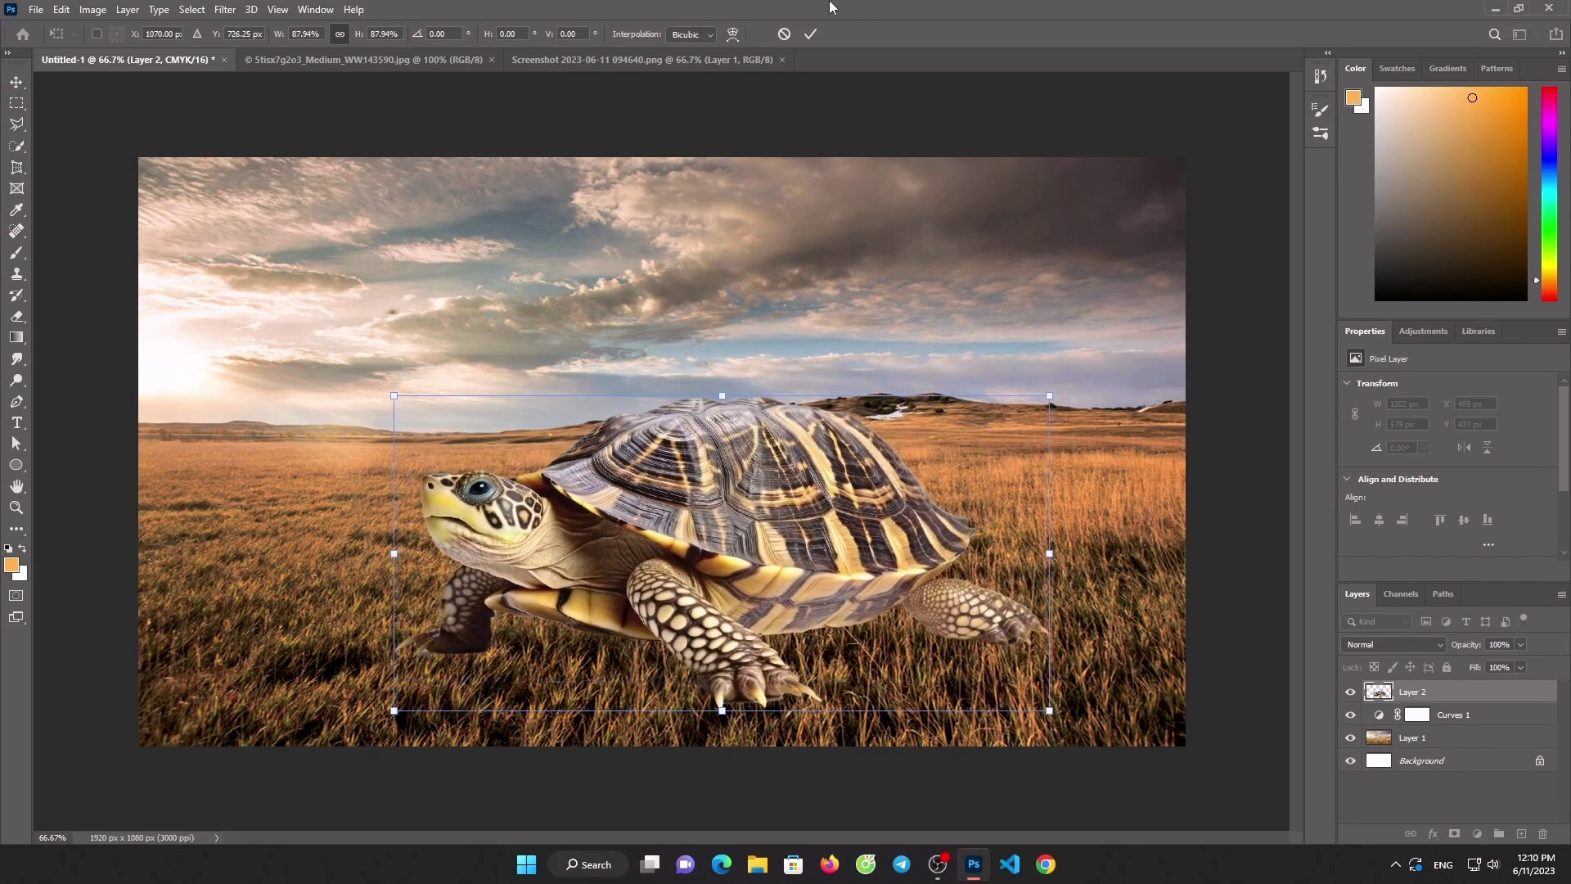
left_click(809, 33)
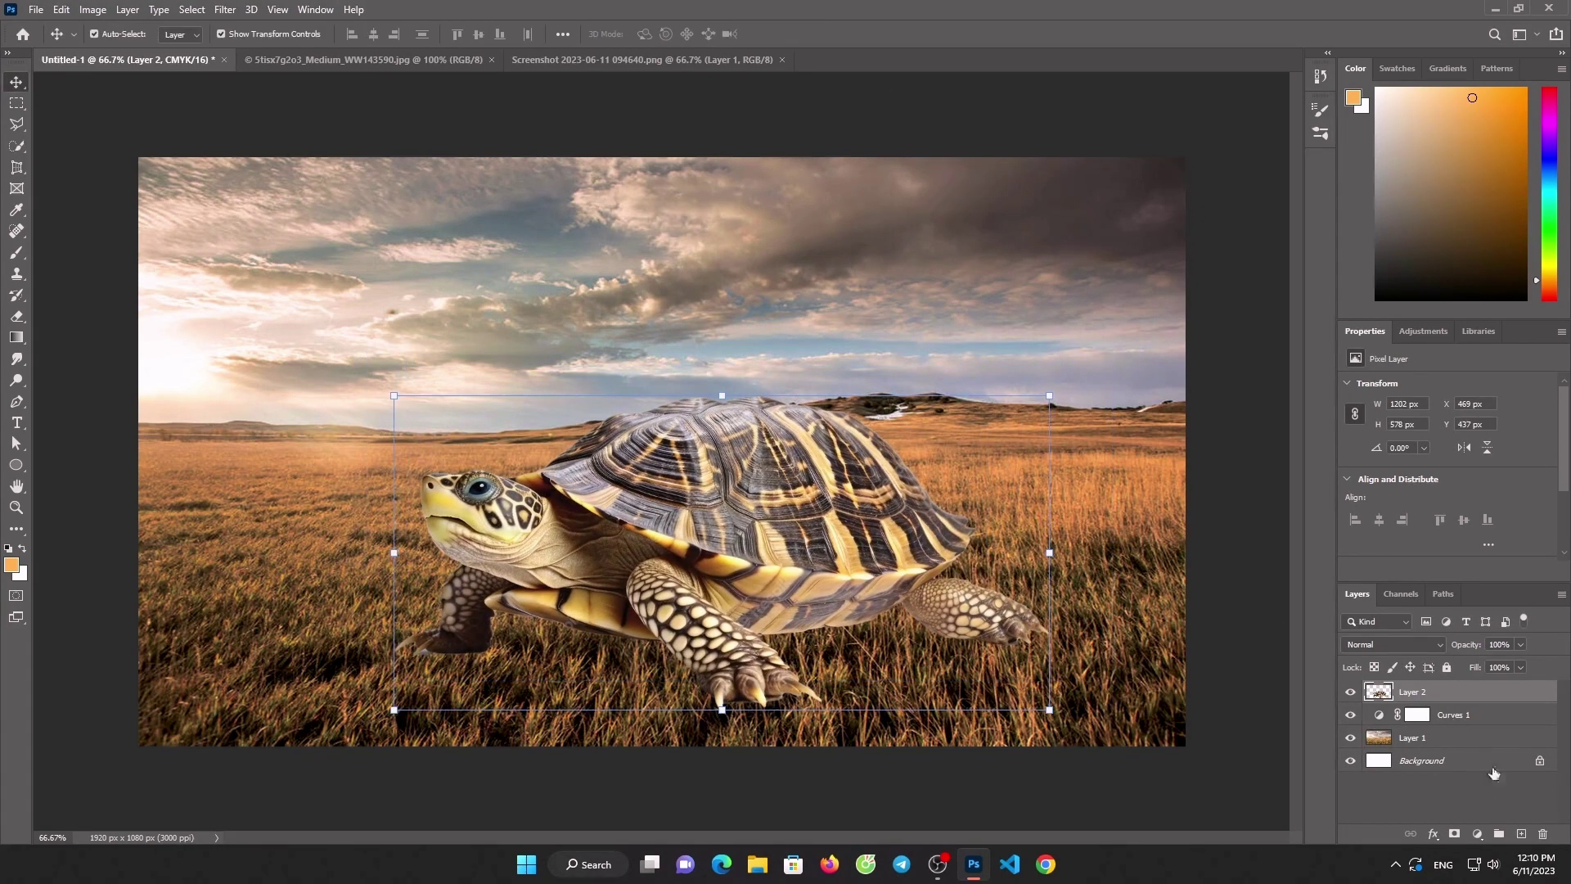
On a new layer, paint a large soft pure-black blot over the turtle's shell
left_click(1521, 835)
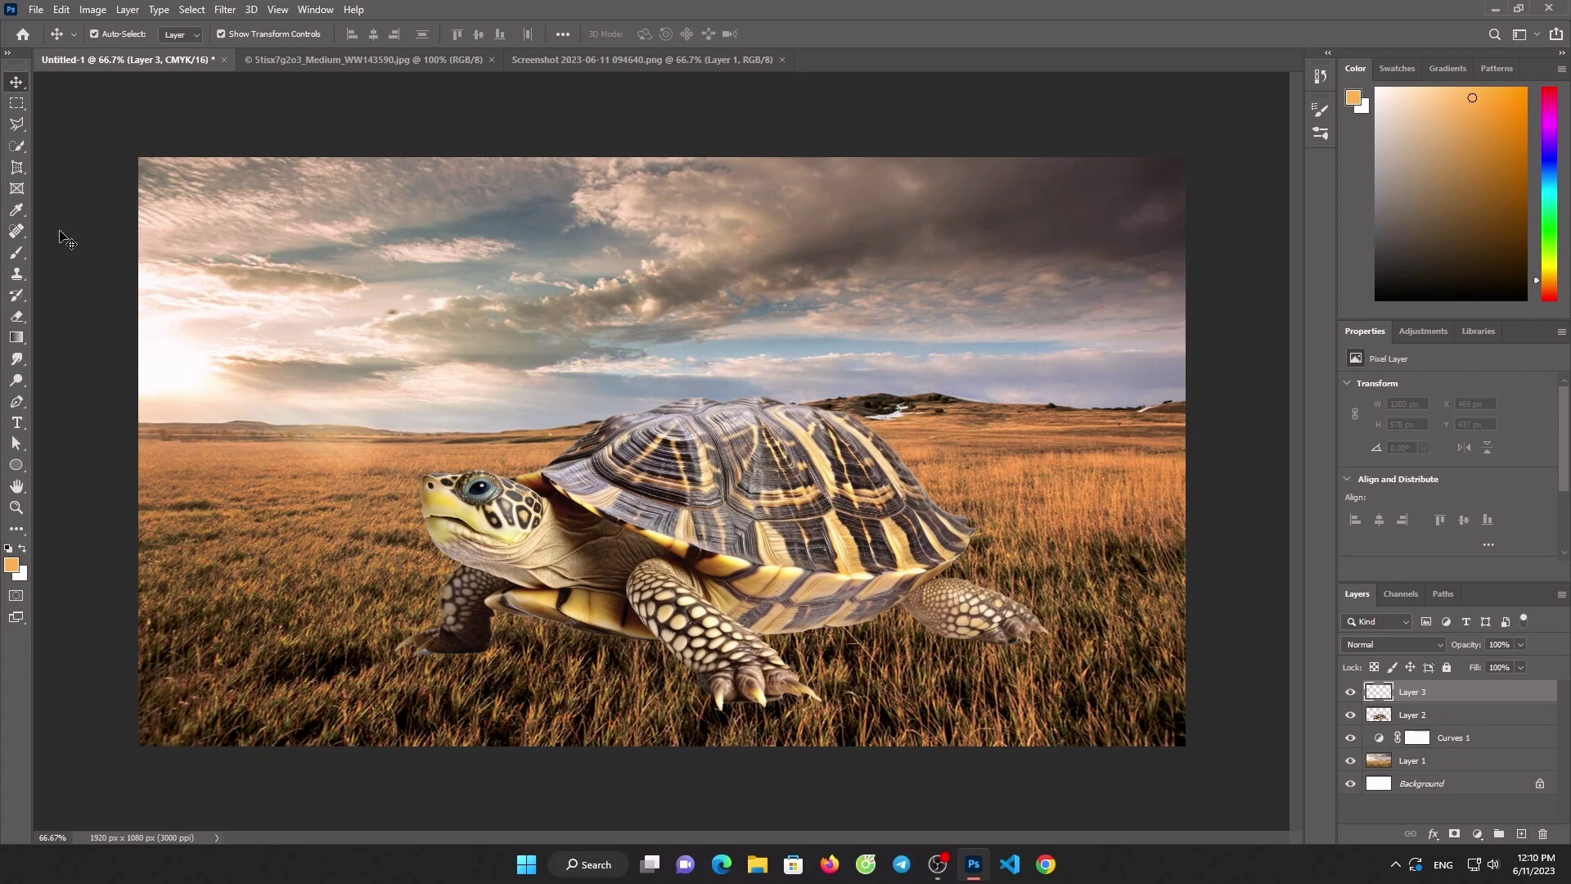
left_click(20, 255)
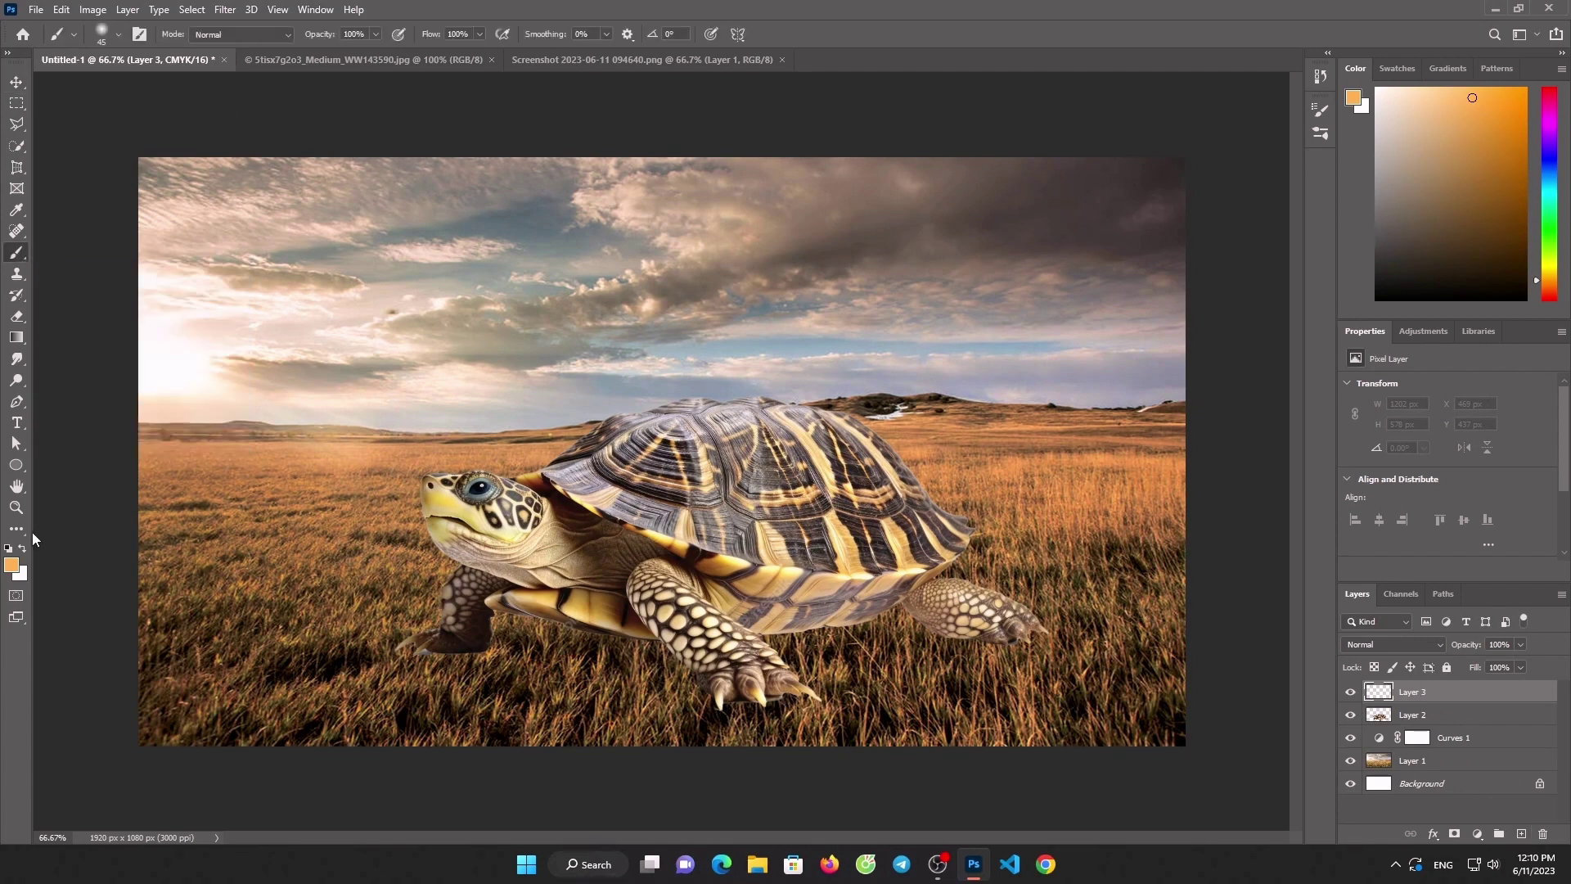
left_click(13, 571)
left_click(1104, 316)
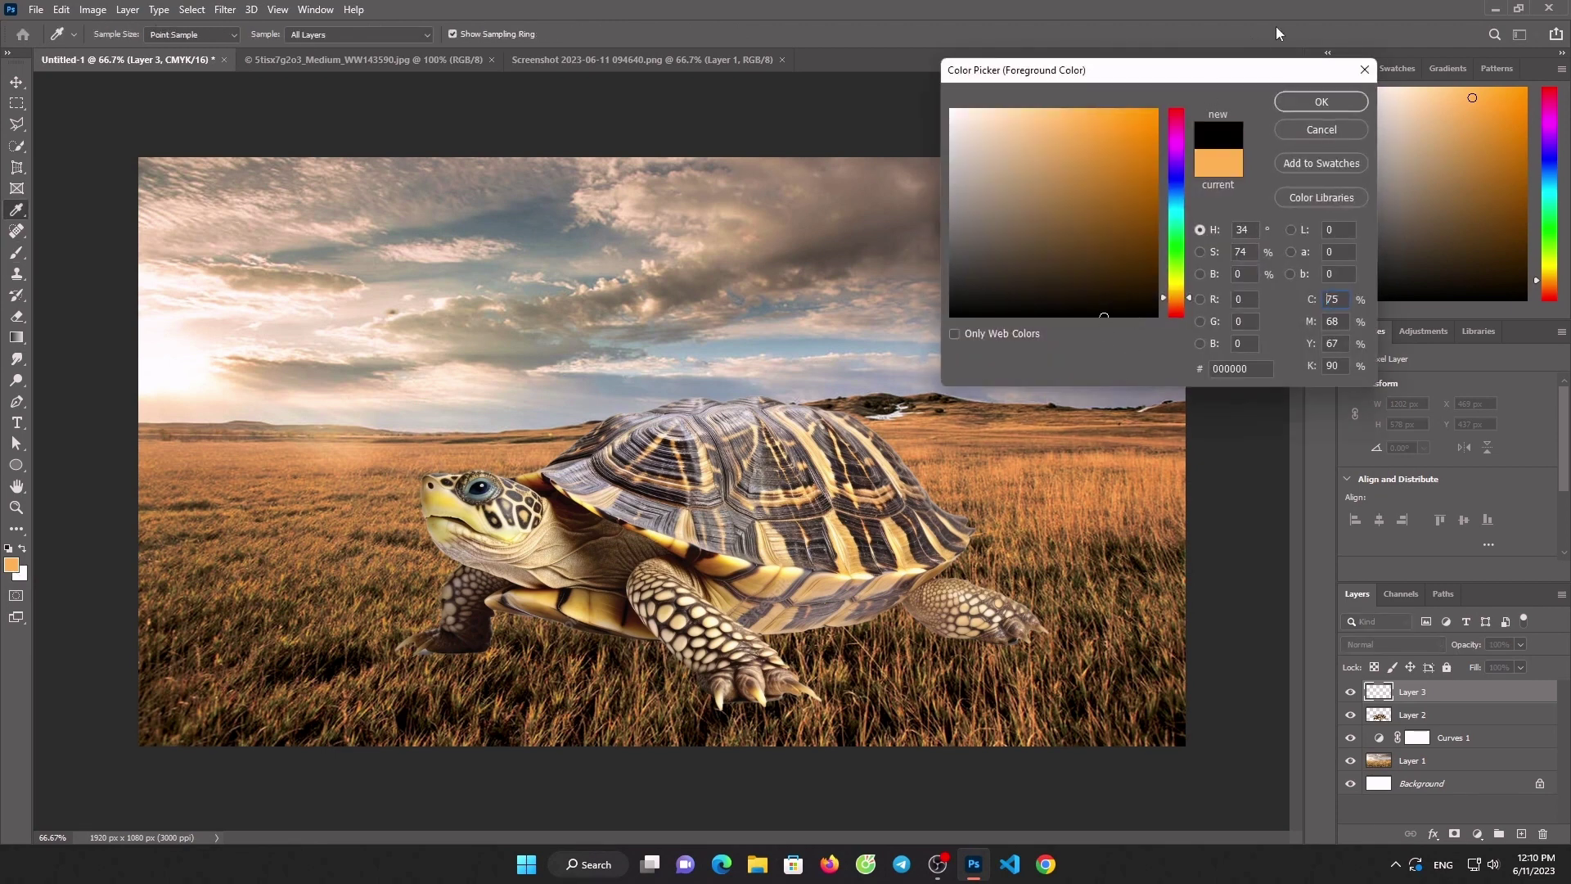
left_click(1334, 103)
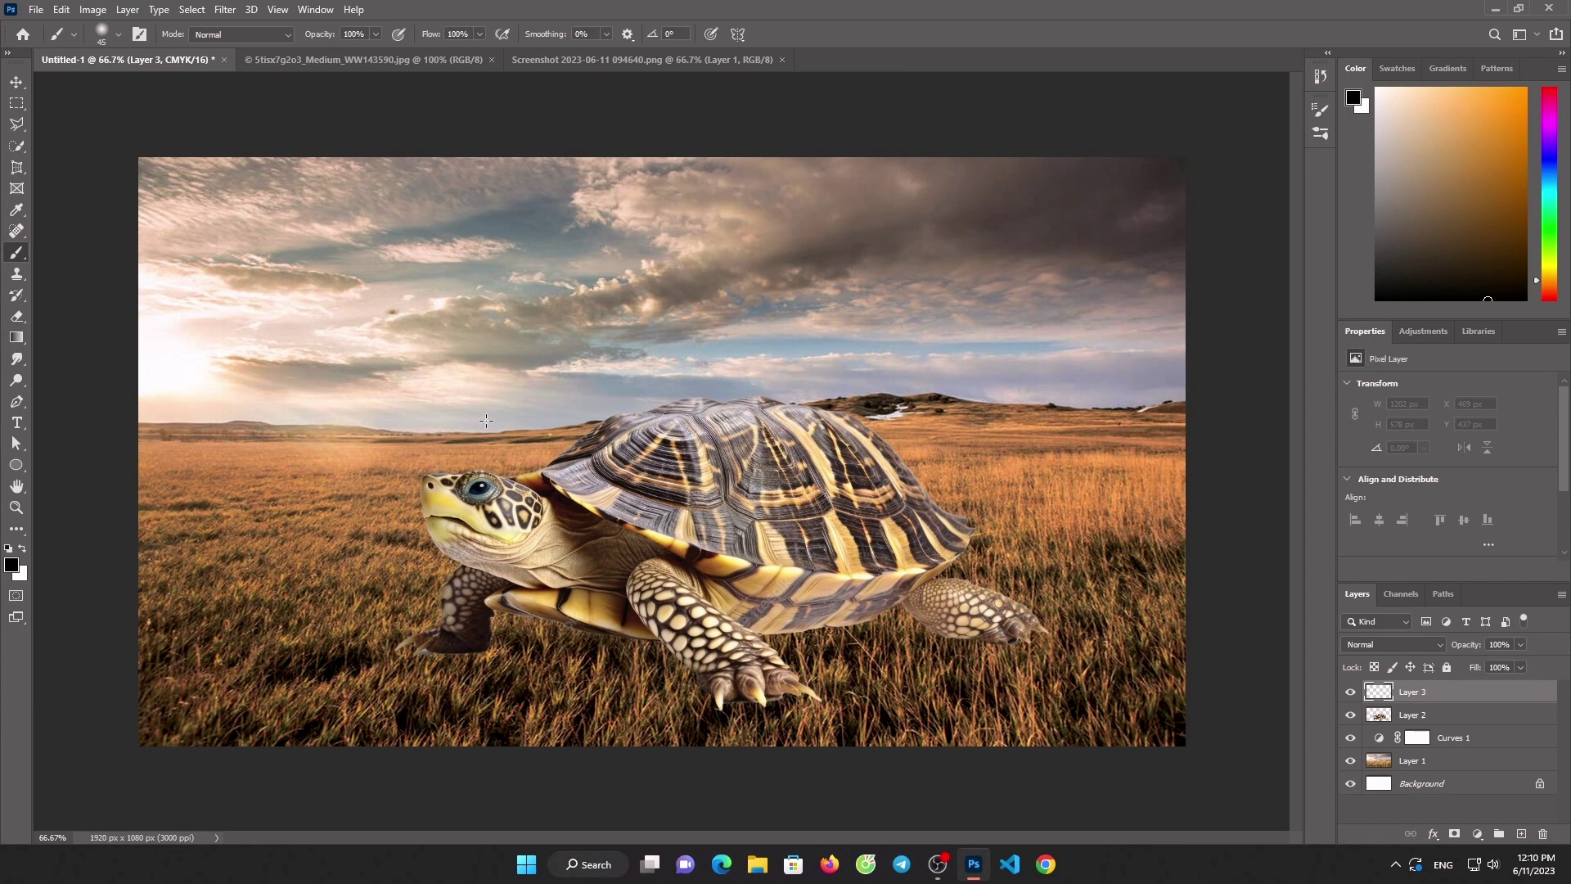
left_click(690, 437)
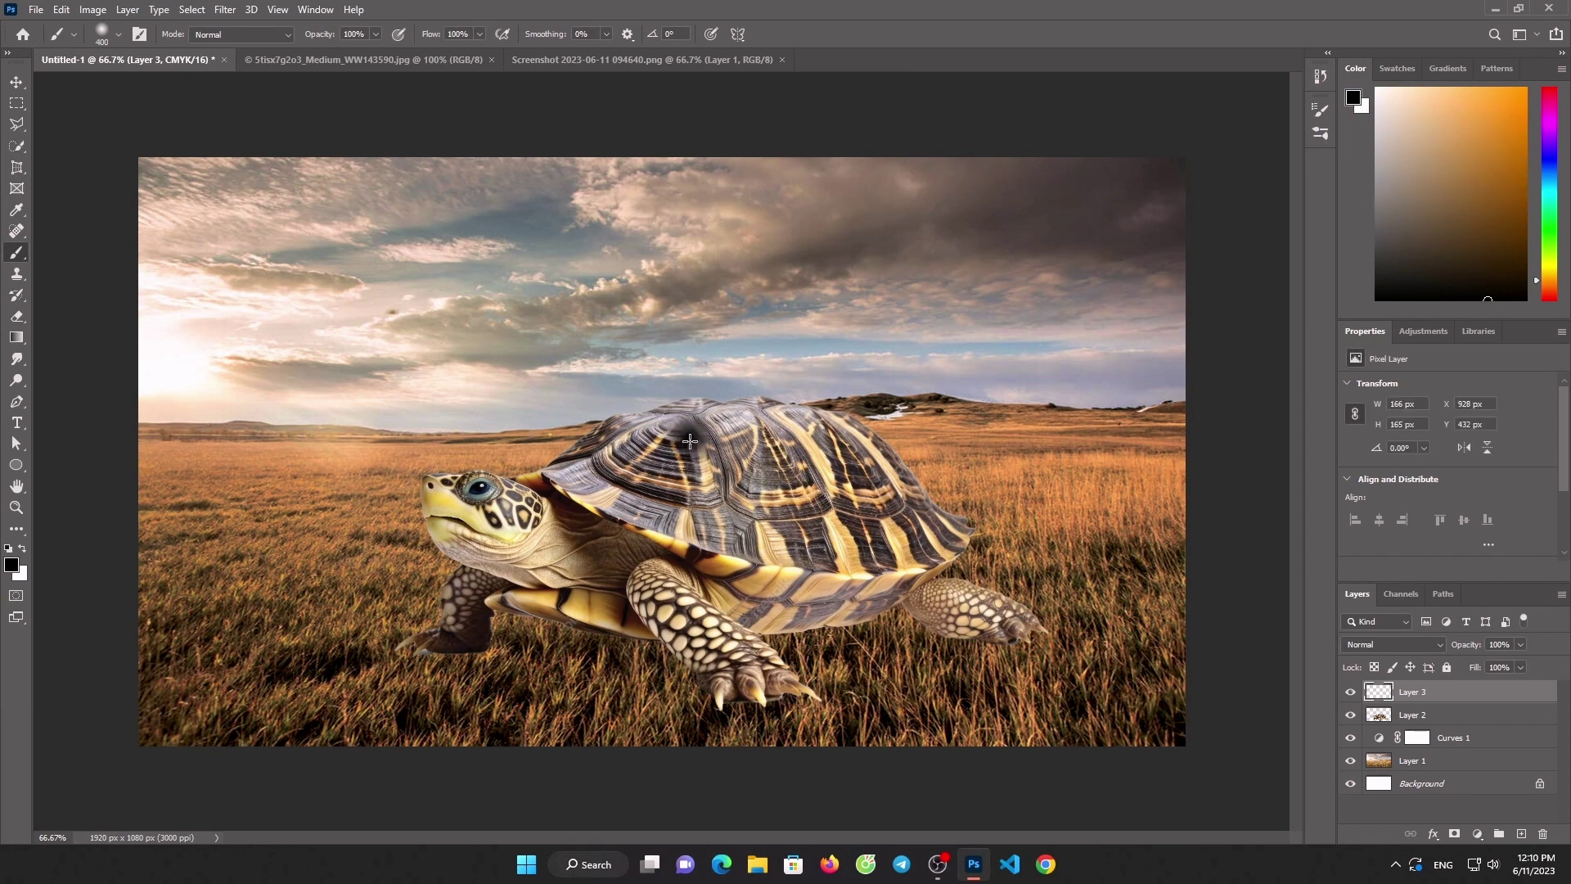
left_click_drag(681, 441, 682, 441)
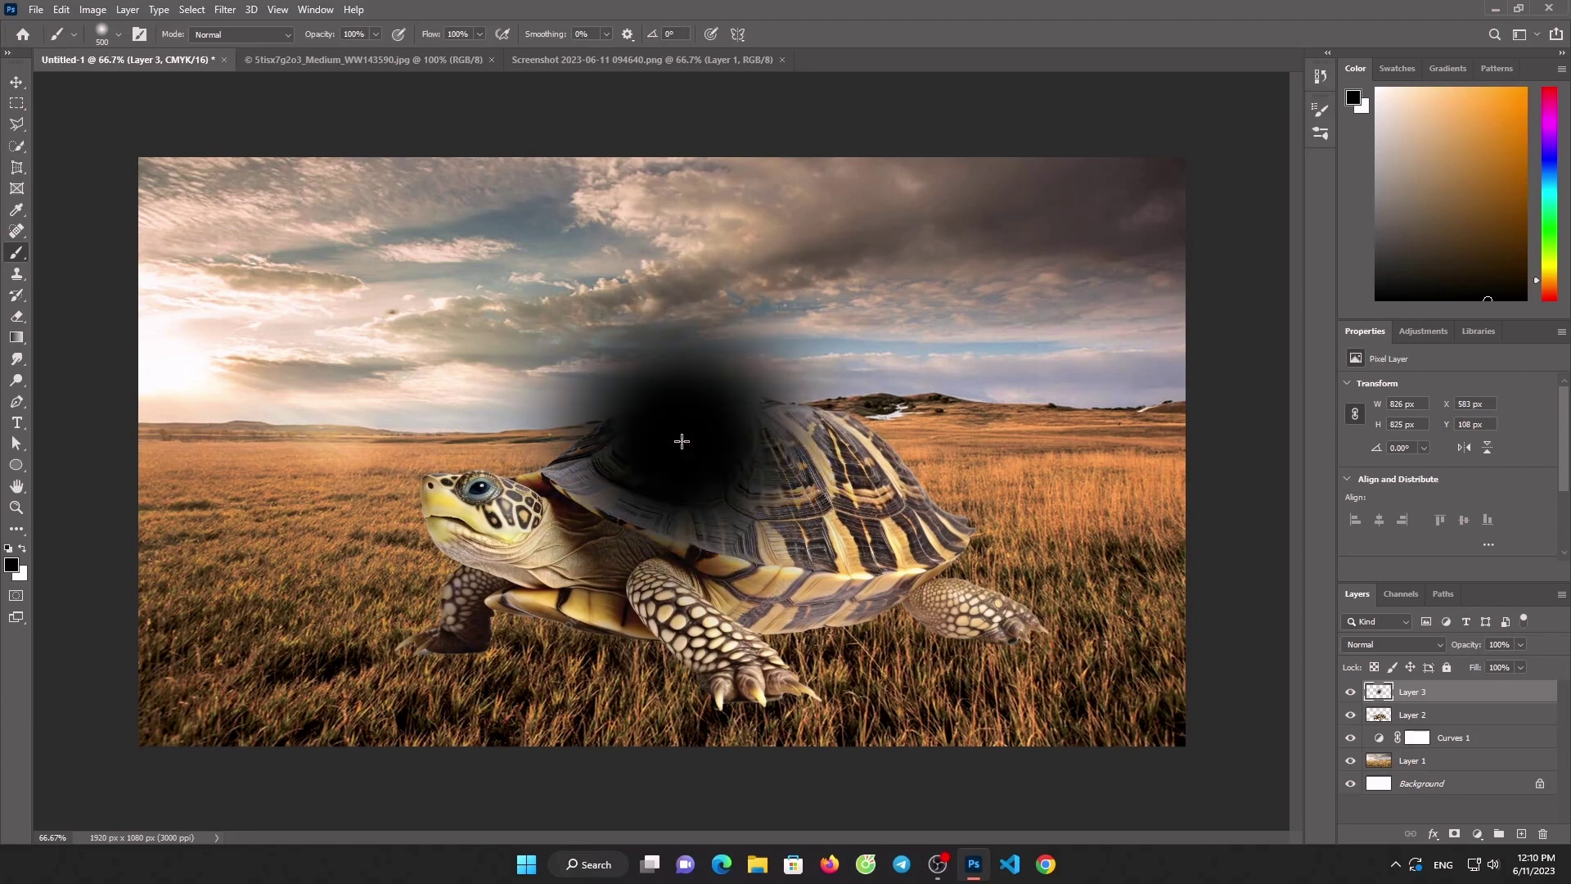
Squash the black blot into a thin, flat shadow shape
key("v")
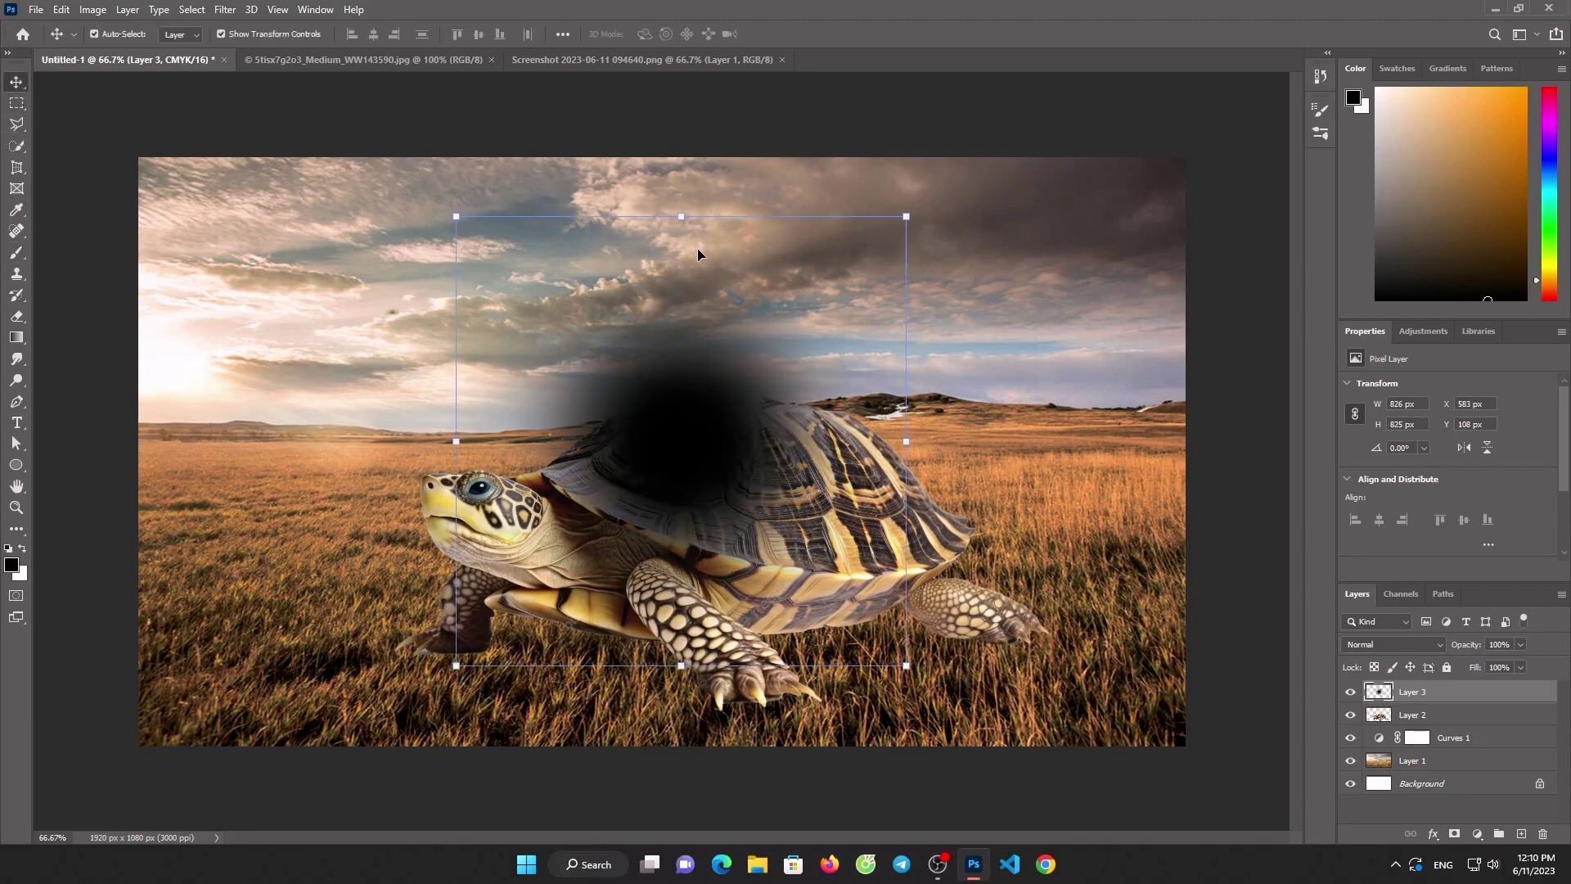
left_click_drag(678, 210, 746, 232)
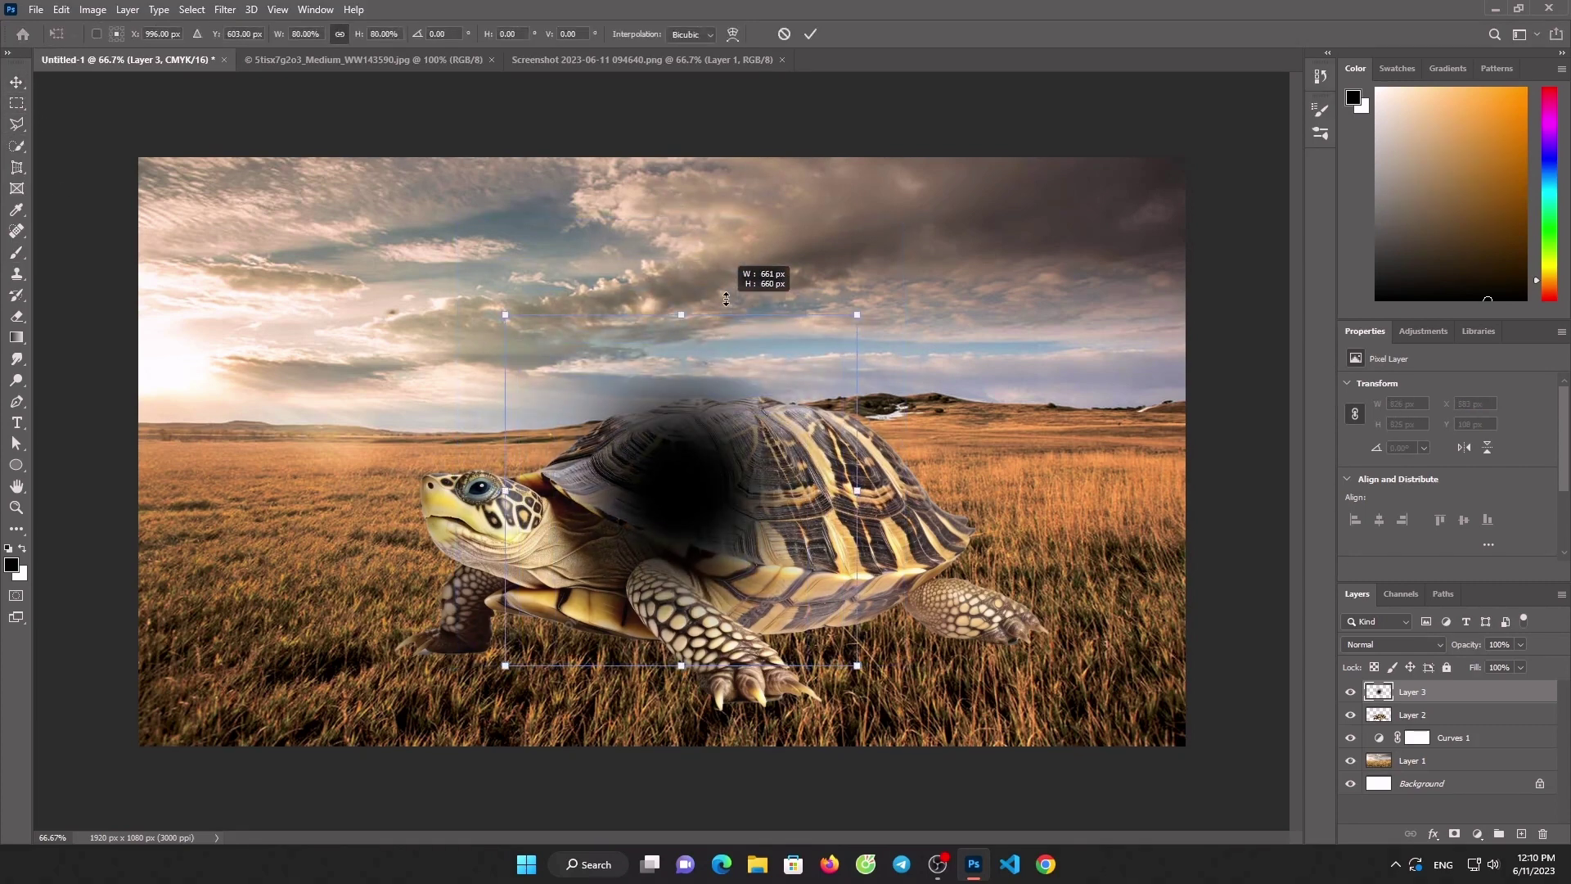
mouse_move(746, 231)
left_mouse_down()
mouse_move(851, 500)
mouse_move(1224, 504)
left_mouse_up()
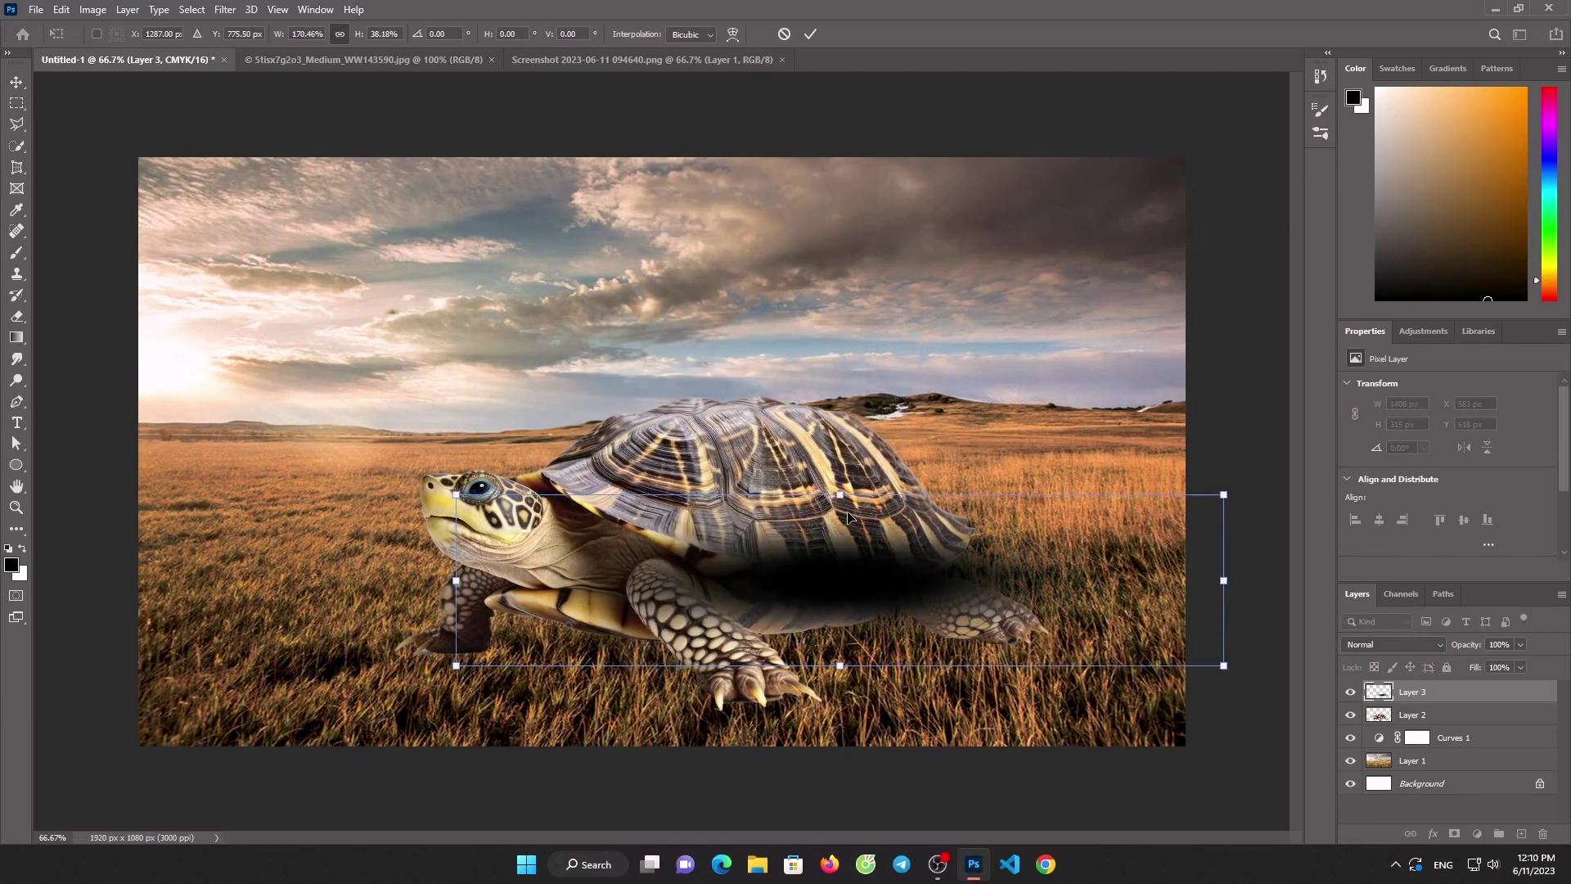
left_click_drag(840, 494, 841, 414)
mouse_move(810, 526)
left_mouse_down()
mouse_move(738, 566)
mouse_move(673, 572)
left_mouse_up()
Place the shadow lower and wider beneath the turtle, and add an empty Layer 4 on top
left_click_drag(1421, 705, 1421, 726)
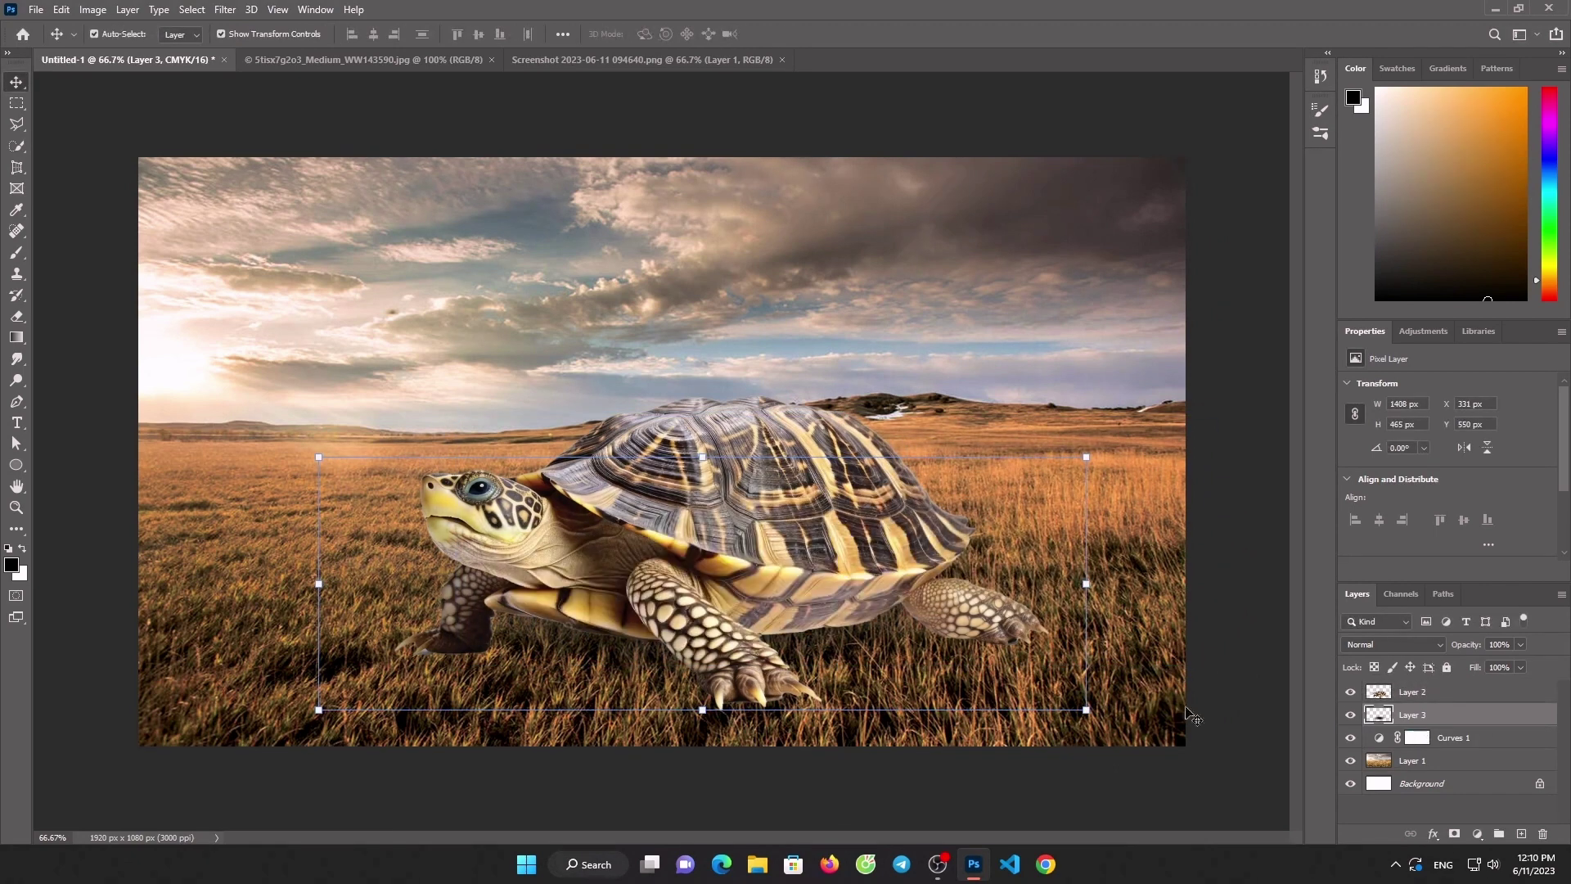
left_click_drag(624, 663, 627, 718)
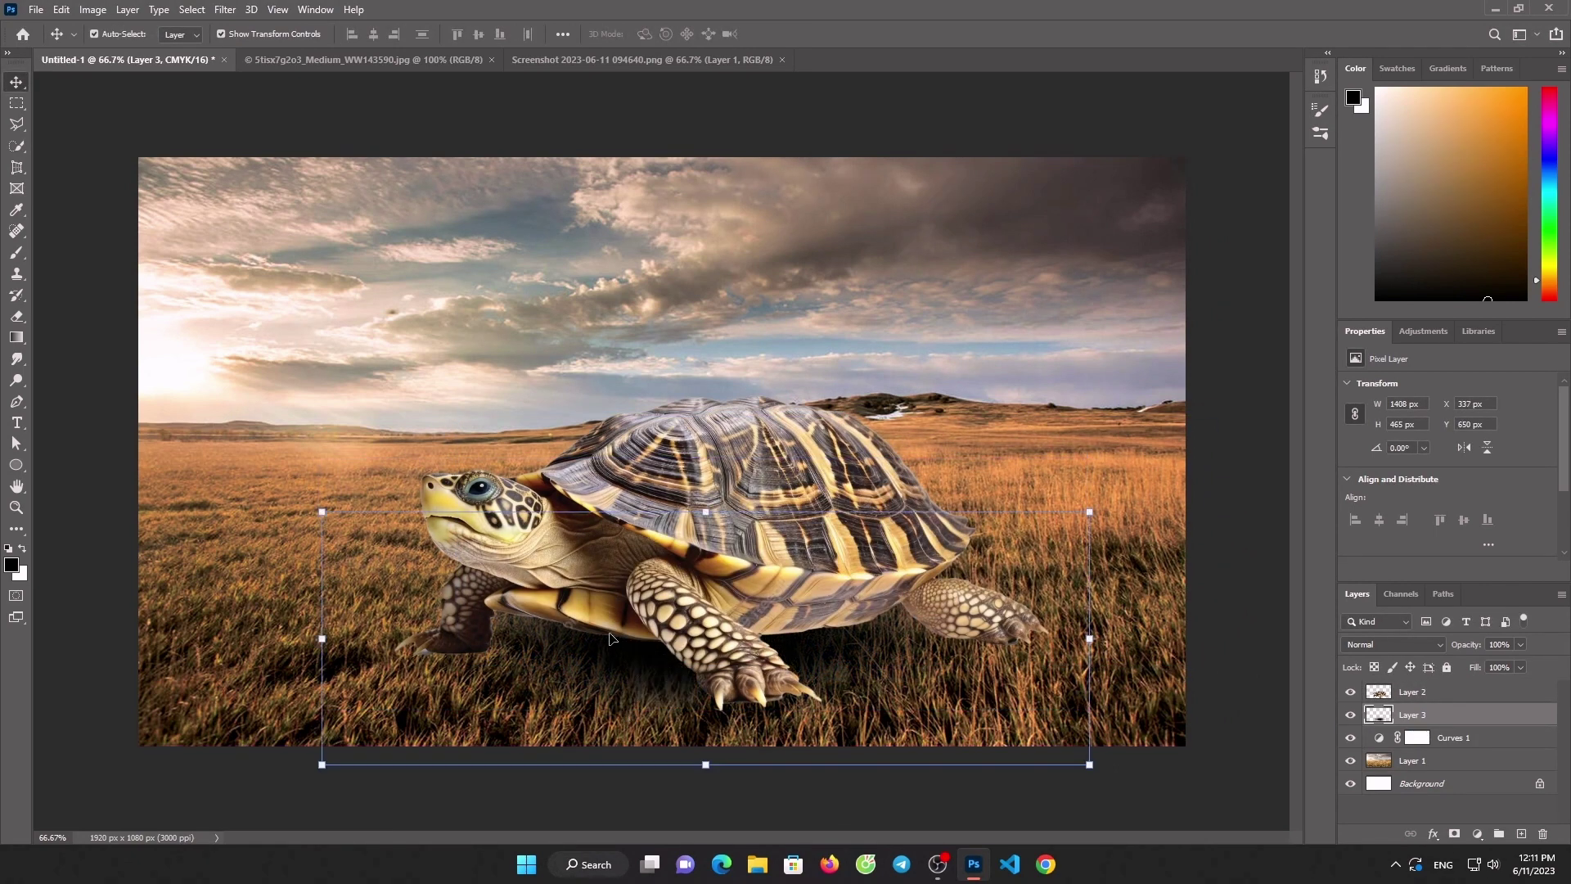
left_click_drag(319, 654, 136, 654)
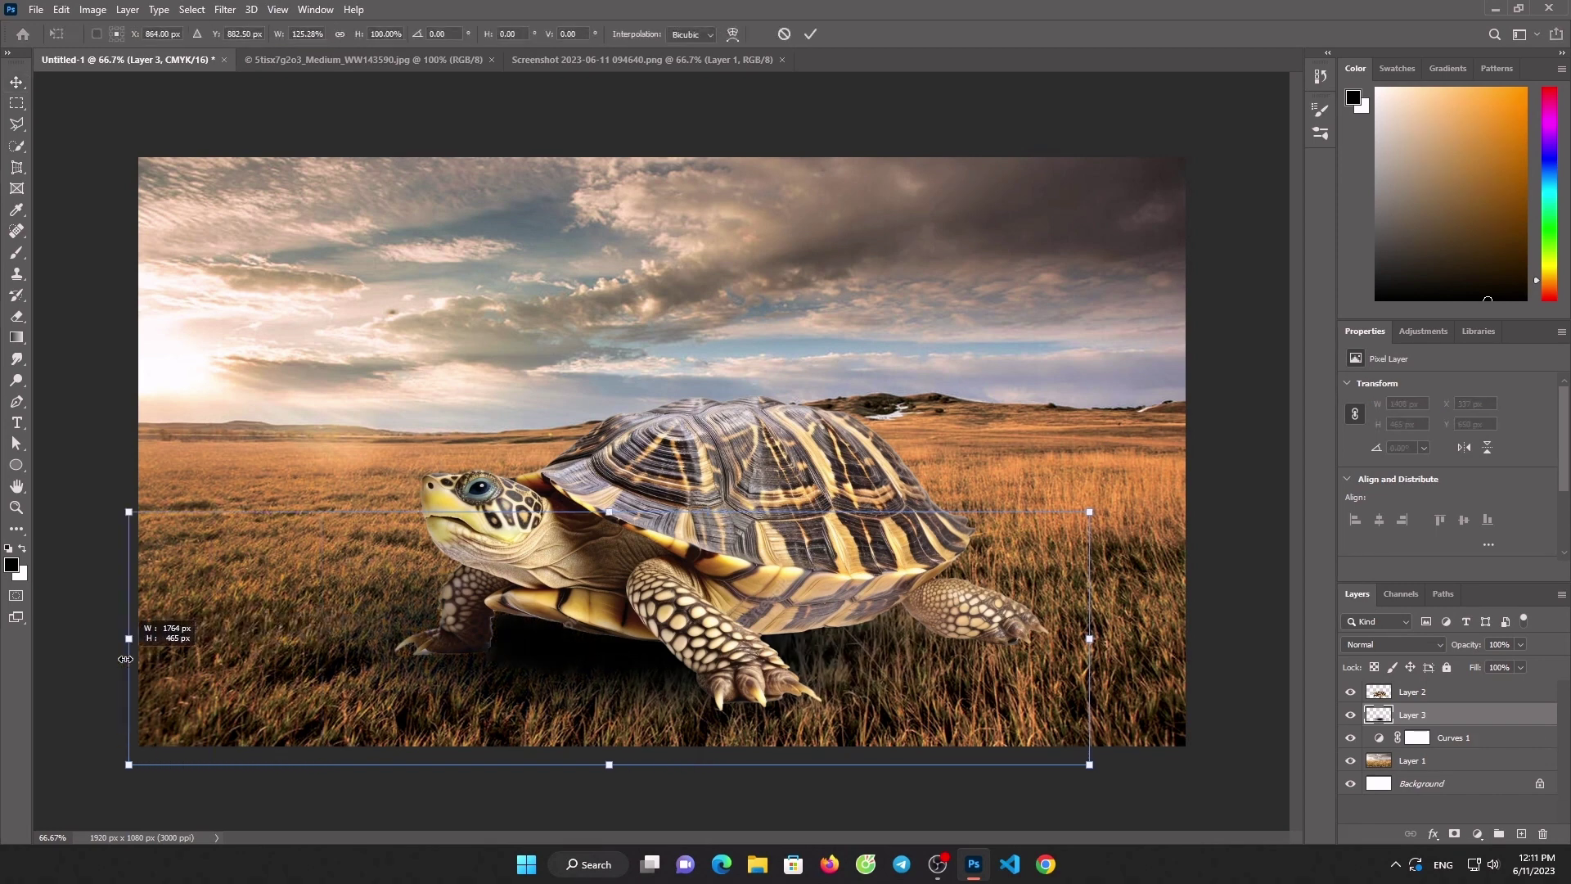
mouse_move(514, 673)
left_mouse_down()
mouse_move(571, 669)
mouse_move(551, 677)
left_mouse_up()
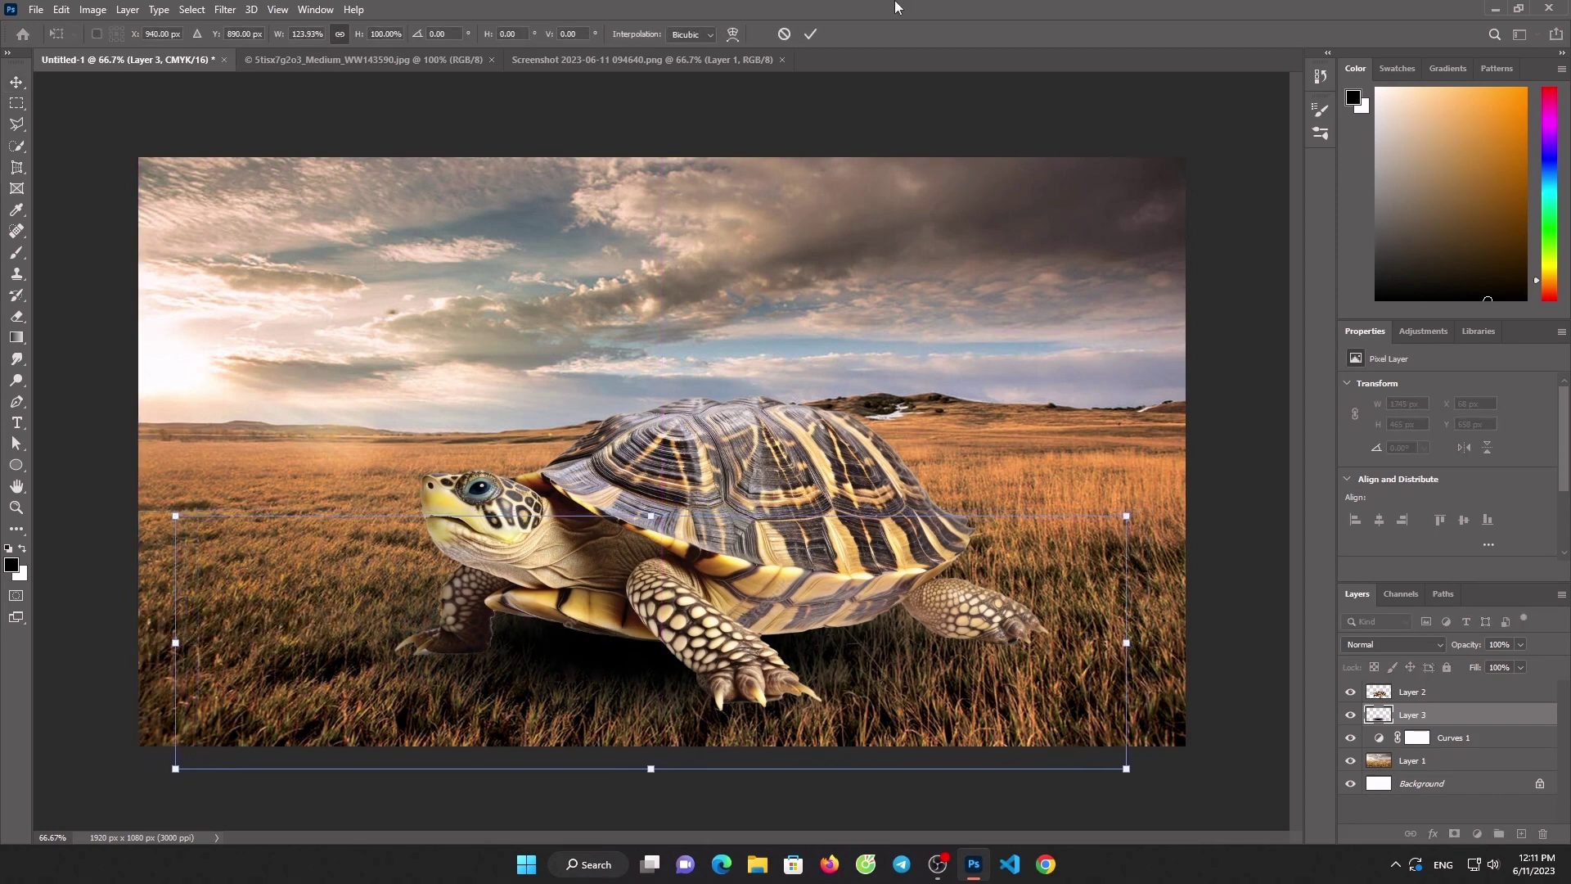
left_click(811, 33)
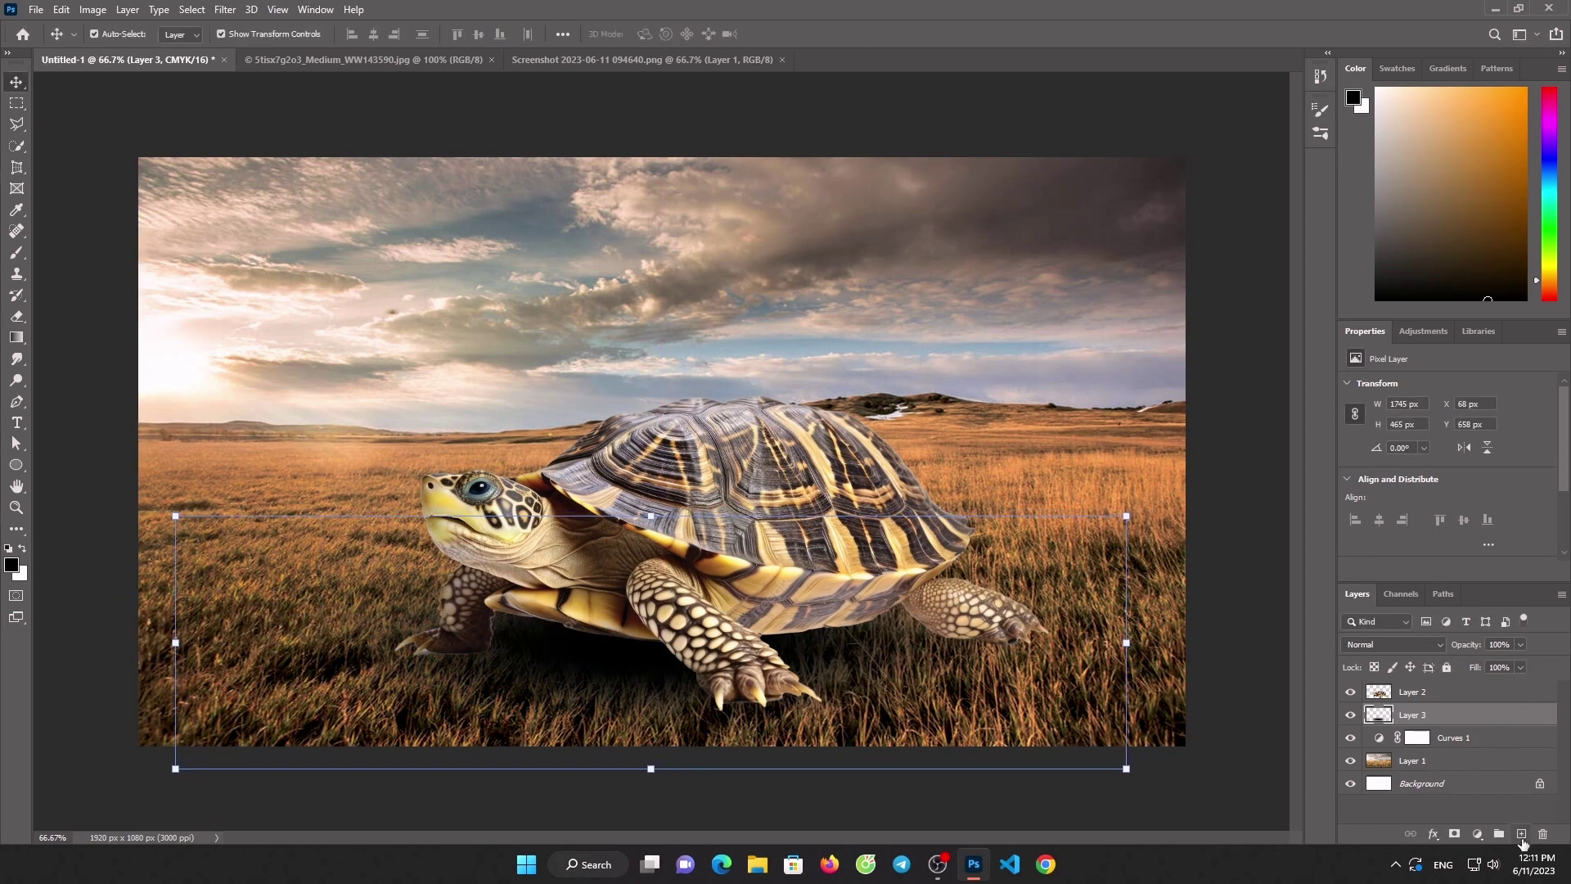
left_click(1523, 834)
left_click_drag(1476, 716, 1476, 695)
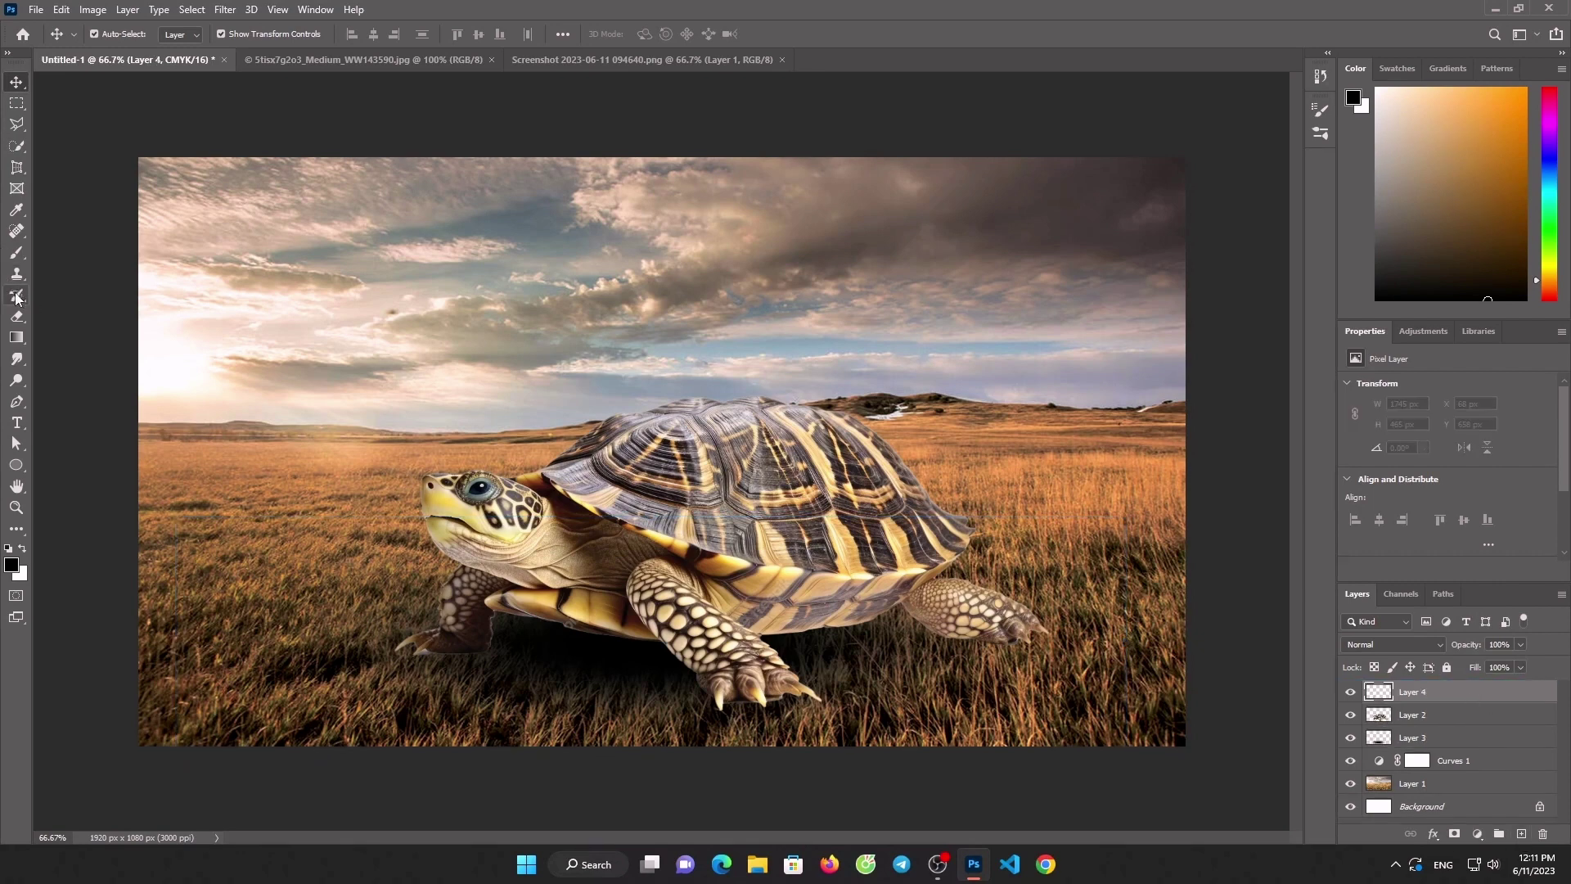
Paint orange across the sky with a 1000 px brush and blend it as Overlay
left_click(11, 565)
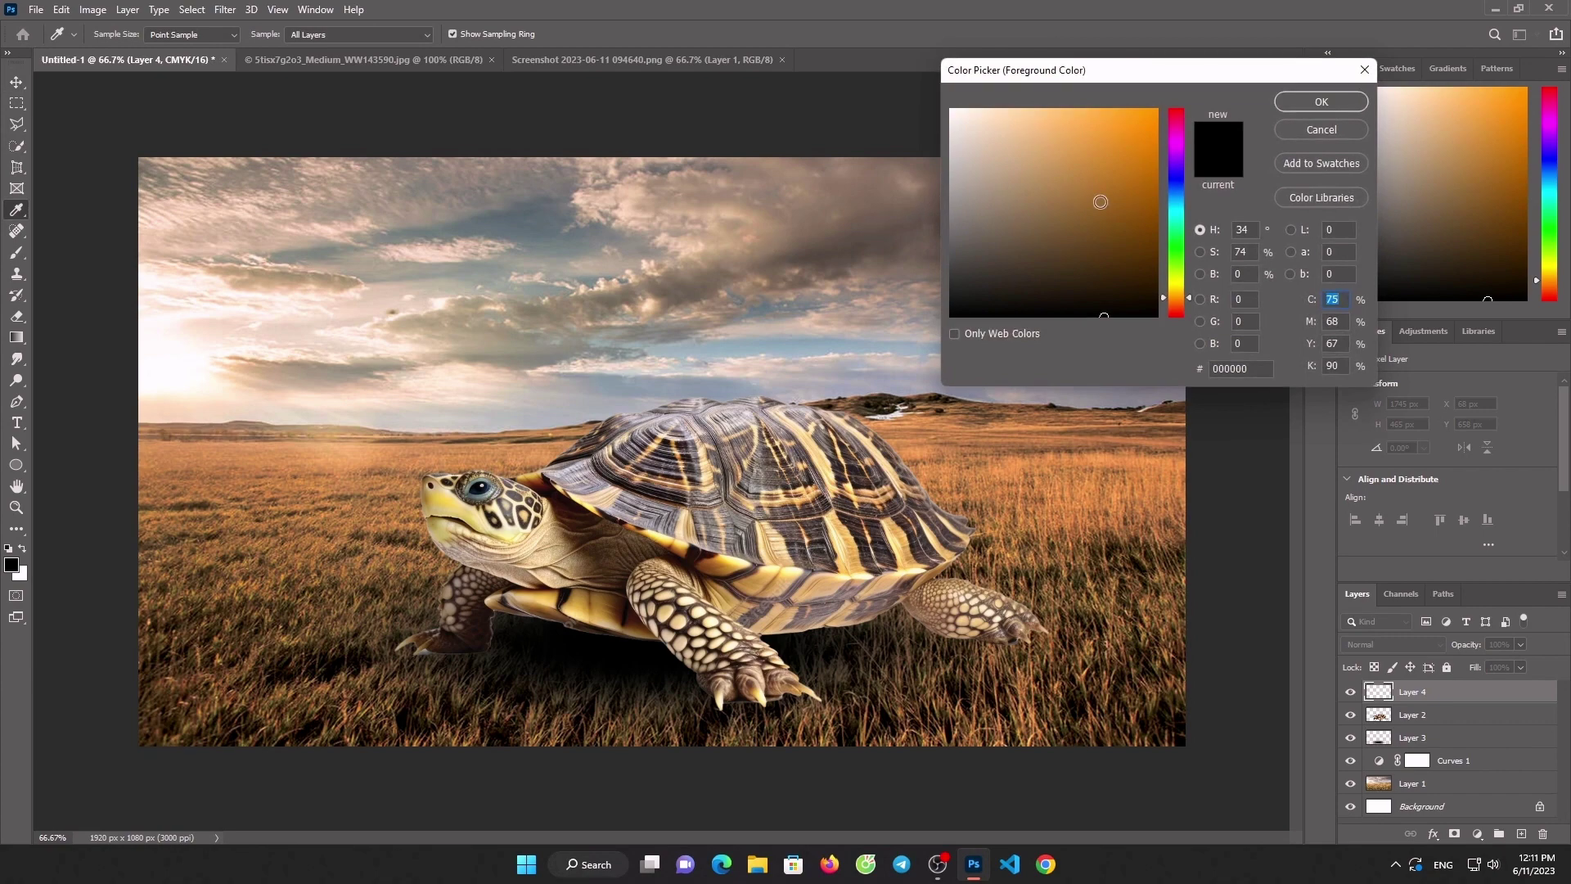
left_click(1123, 108)
left_click(1364, 104)
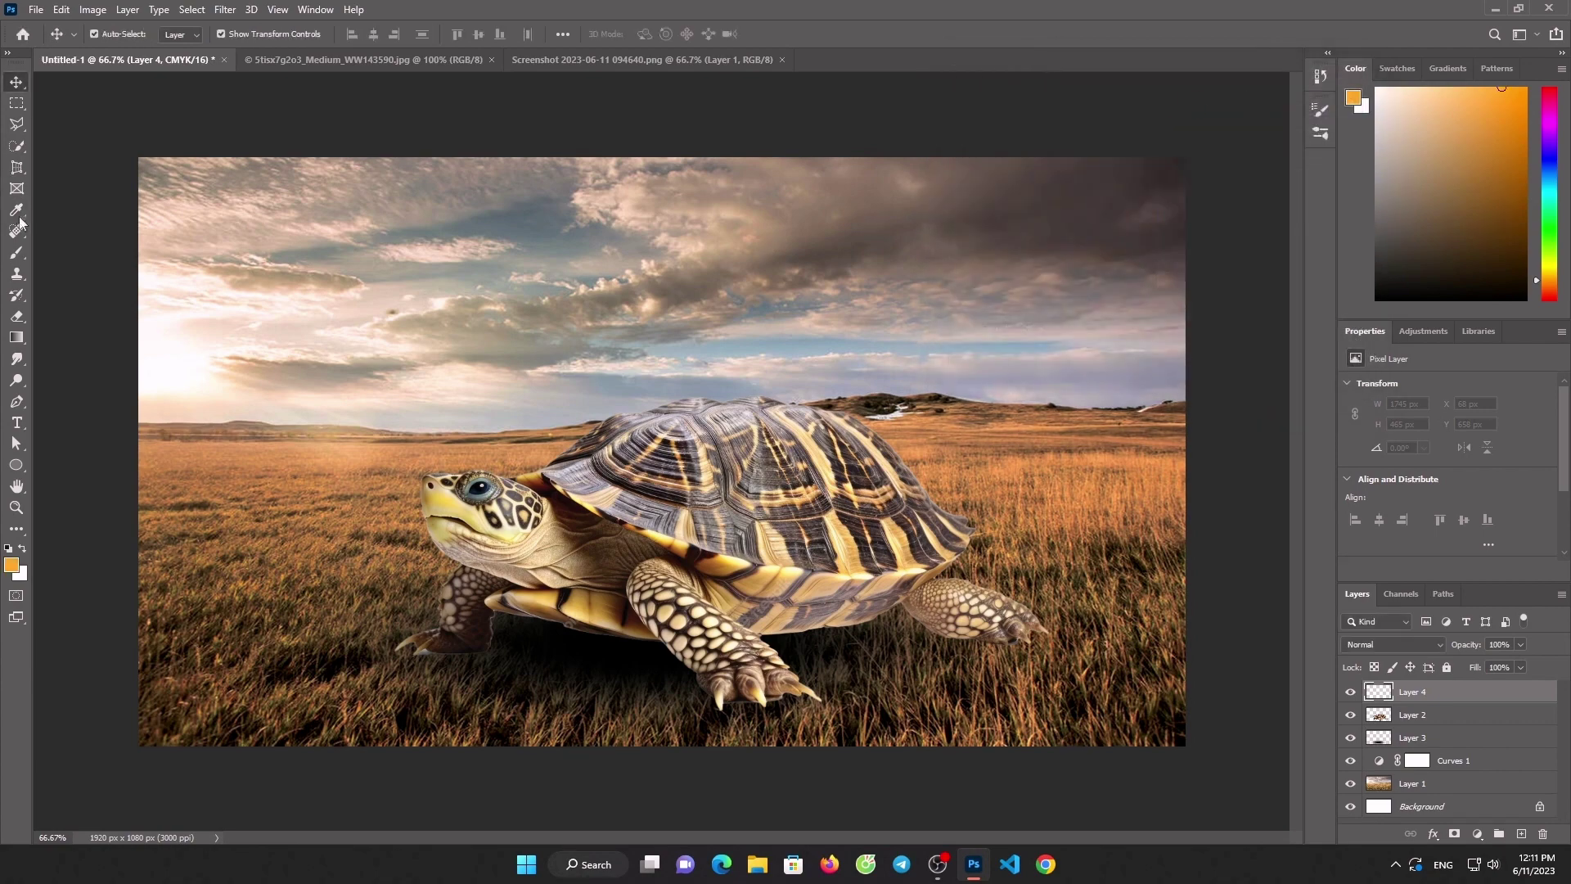
left_click(16, 252)
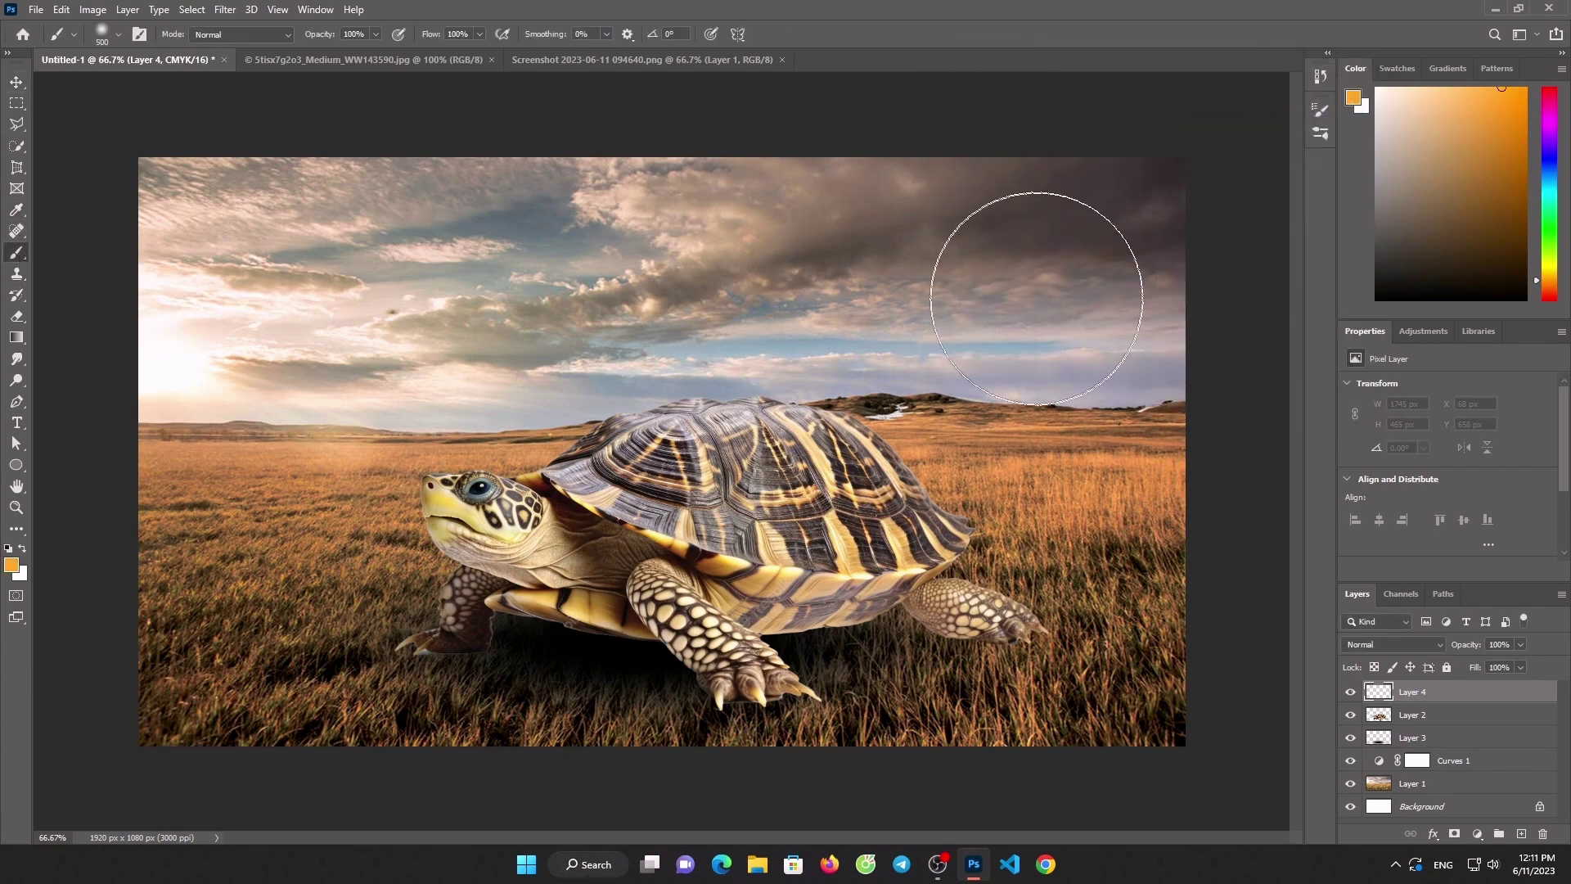
key("bracketleft")
key("bracketleft")
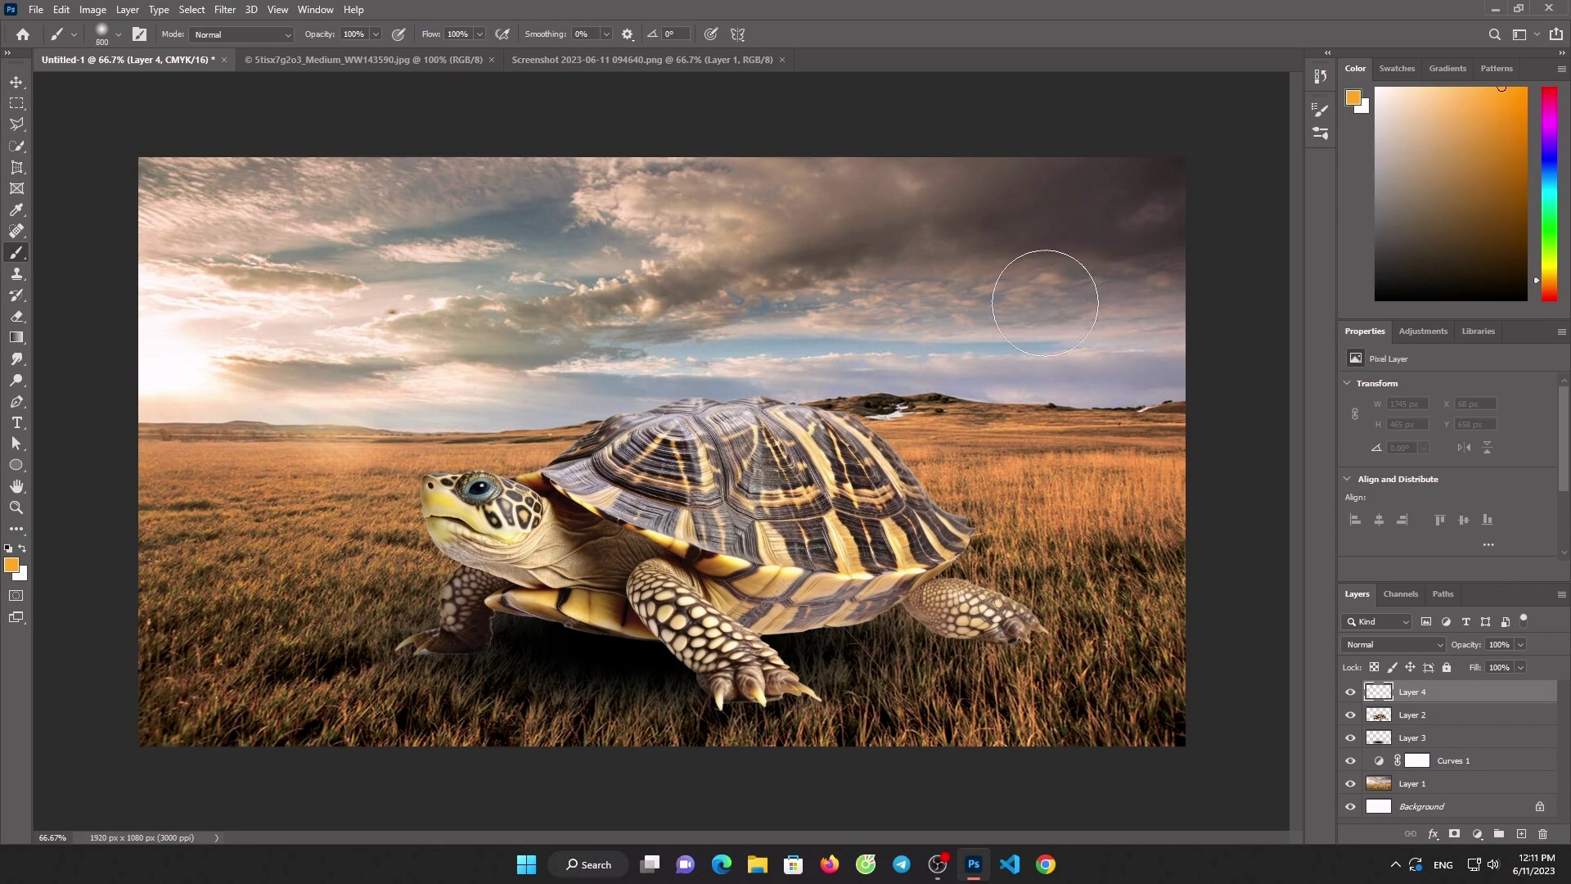
key("bracketright")
key("bracketright")
mouse_move(1119, 309)
left_mouse_down()
mouse_move(1197, 540)
mouse_move(394, 331)
left_mouse_up()
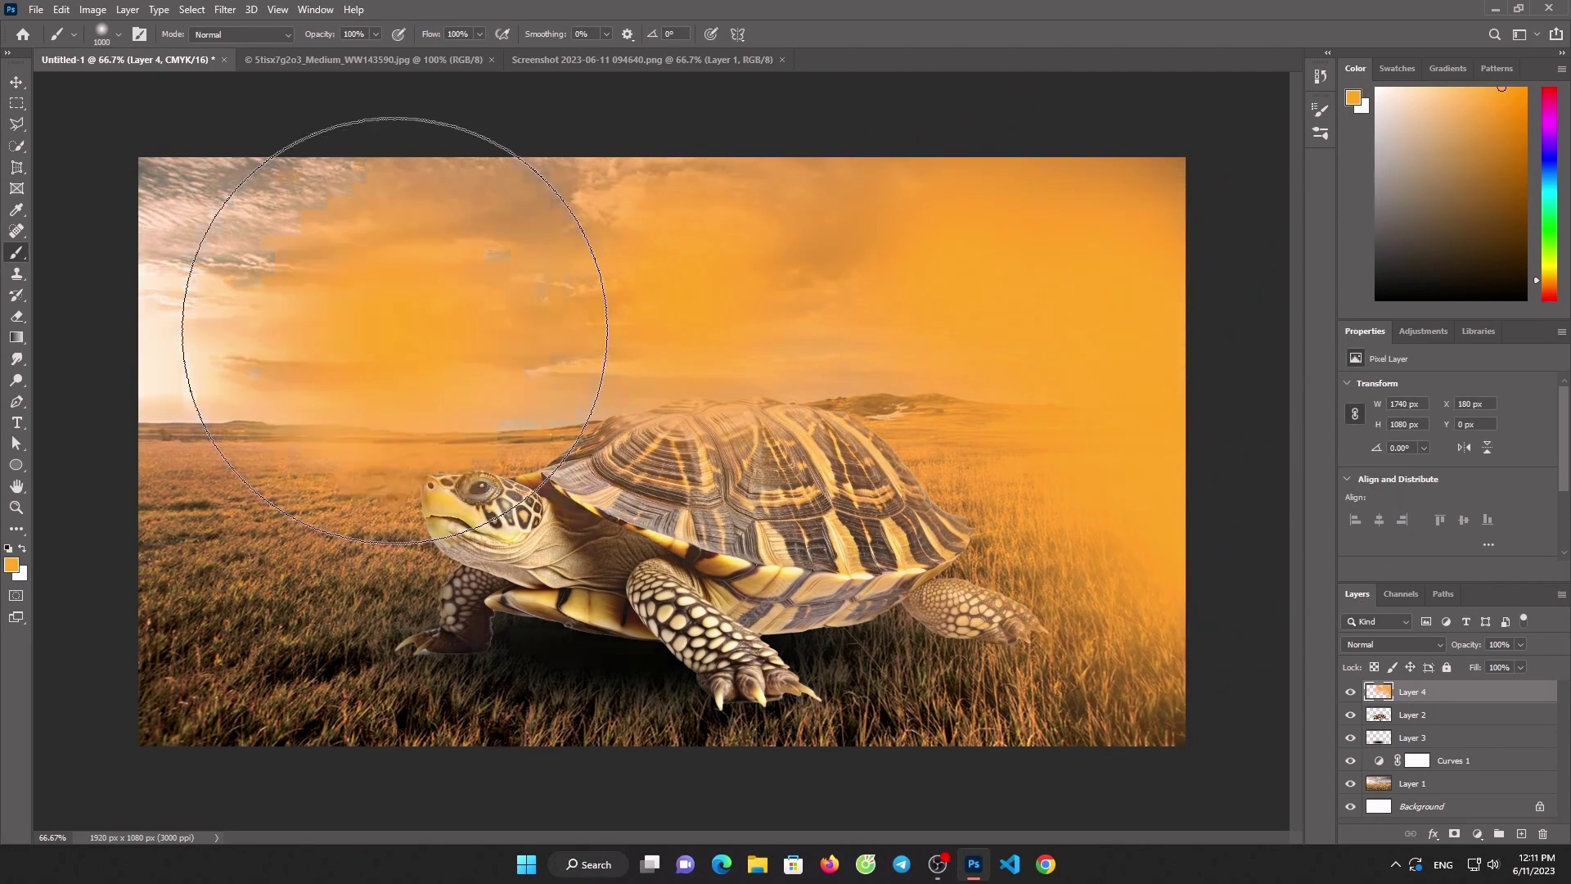
left_click(1428, 647)
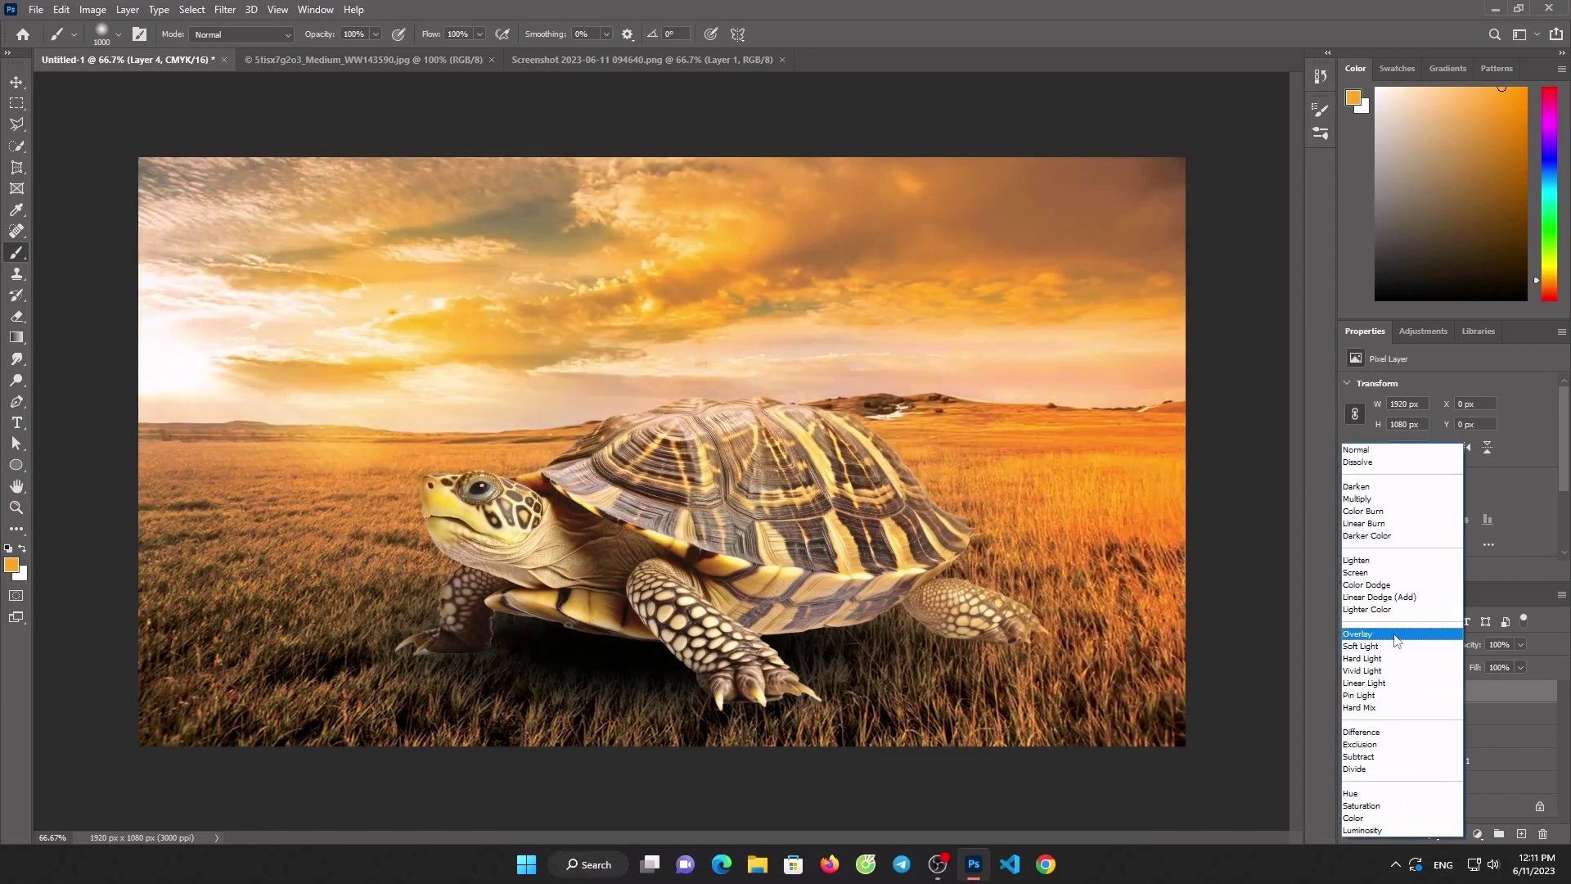
left_click(1395, 635)
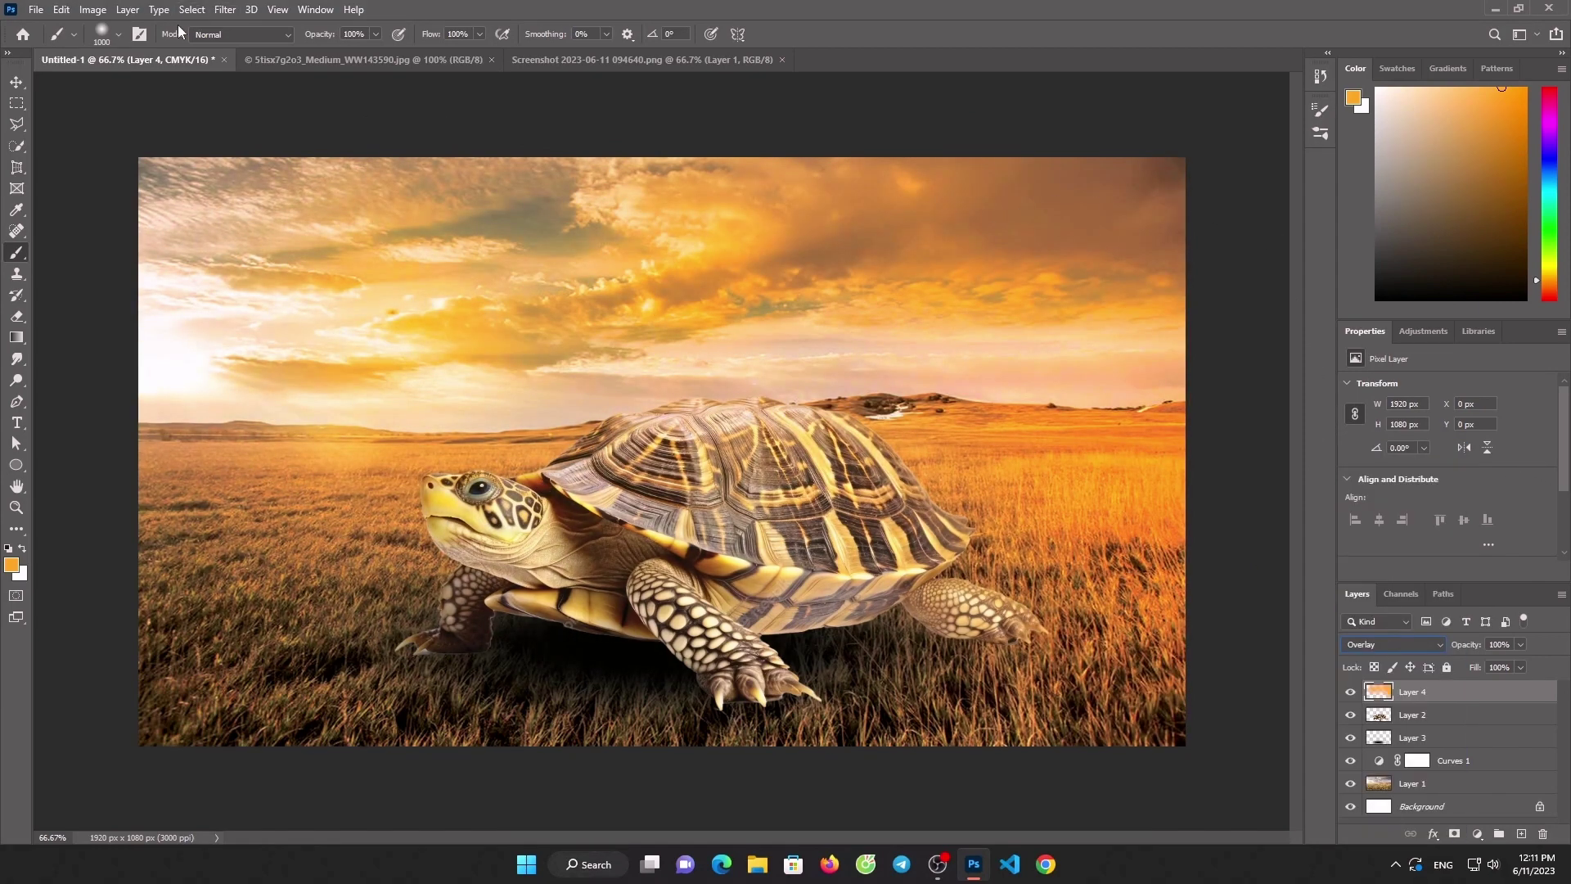
Reshape the orange glow down over the turtle, then delete the trial glow layer
left_click(16, 83)
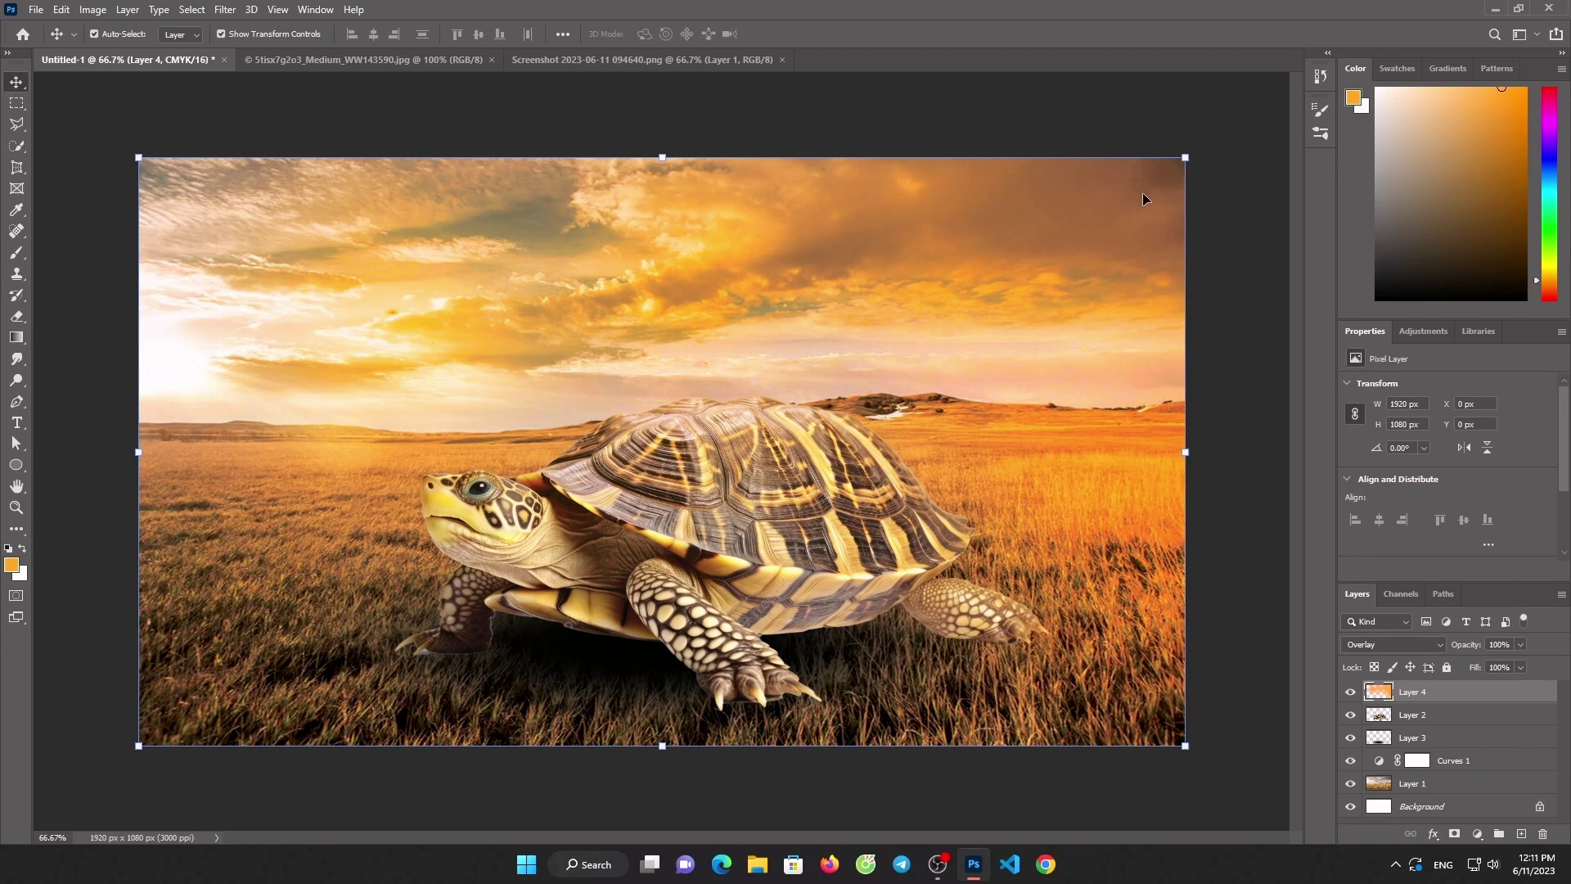
mouse_move(147, 749)
left_mouse_down()
mouse_move(473, 488)
mouse_move(554, 511)
left_mouse_up()
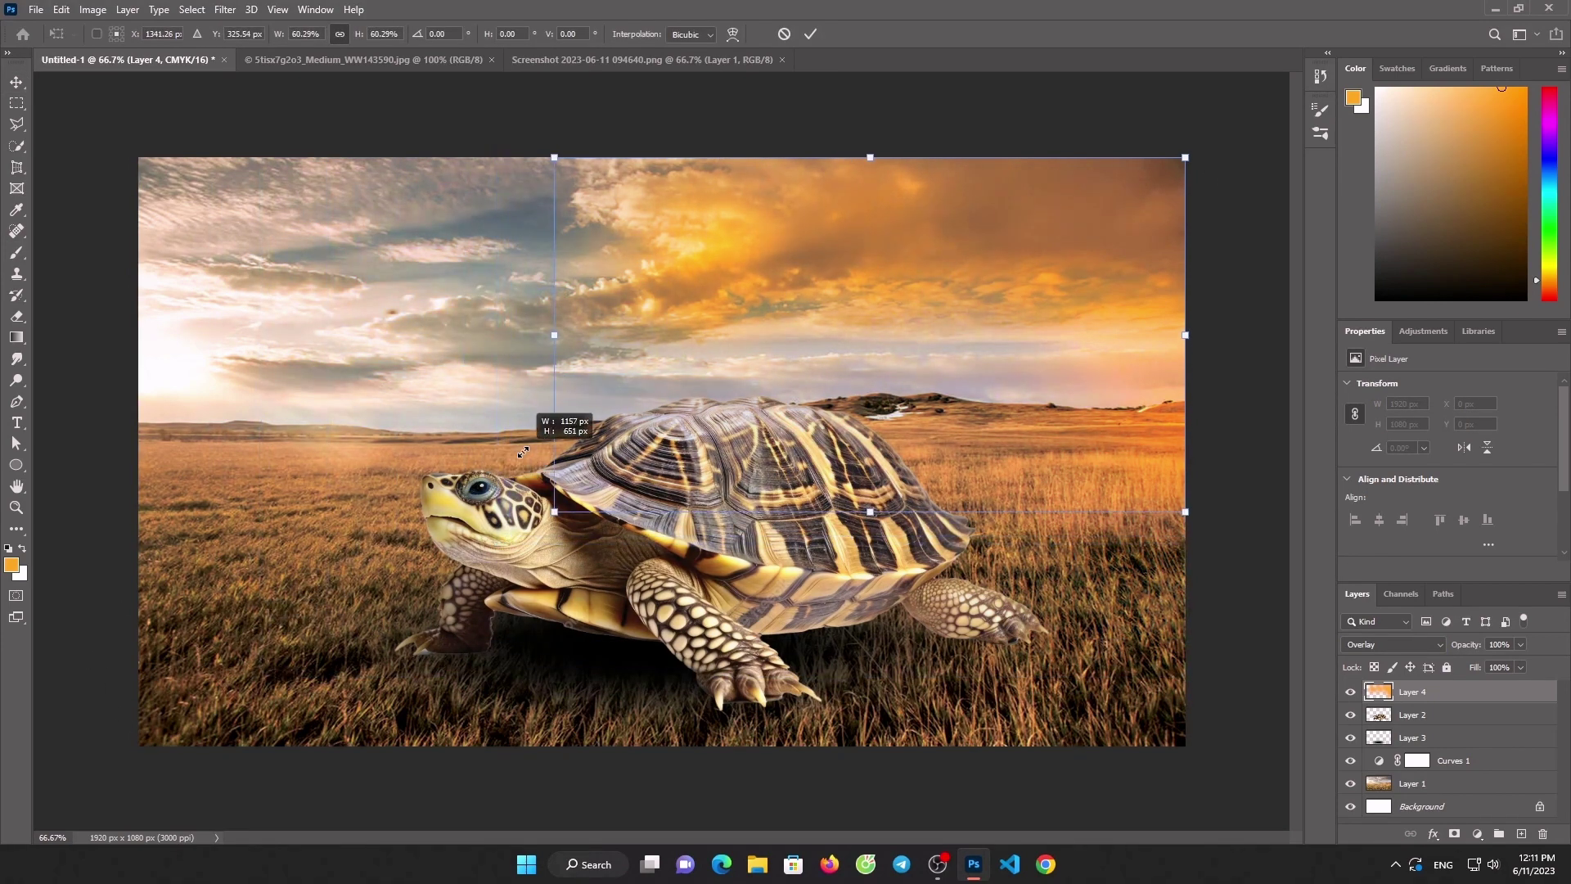
left_click_drag(872, 509, 935, 686)
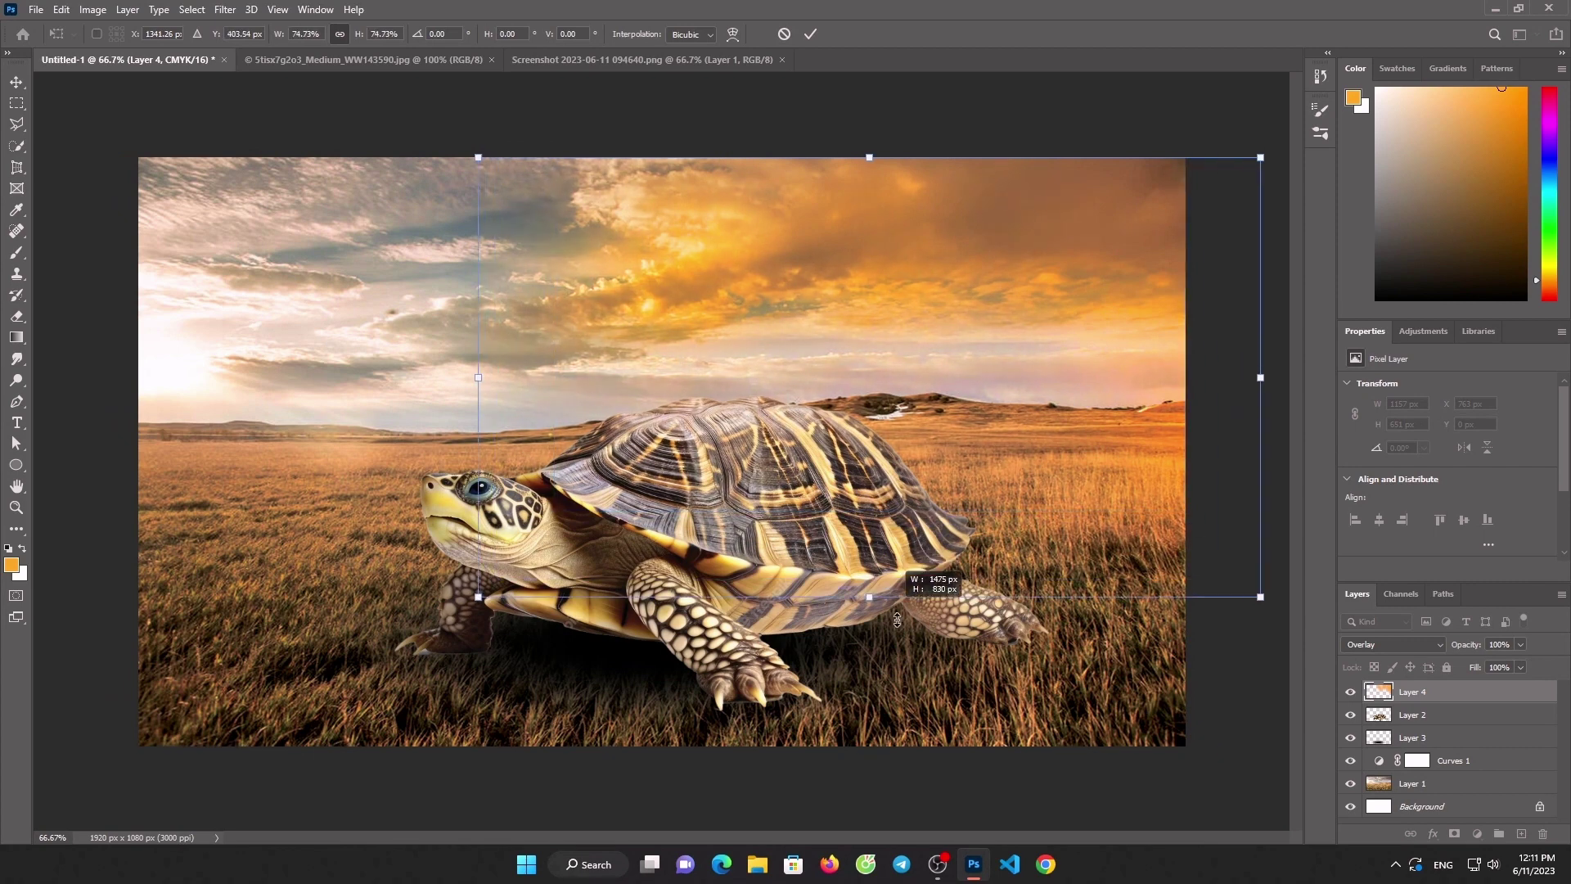
left_click_drag(974, 252, 1007, 252)
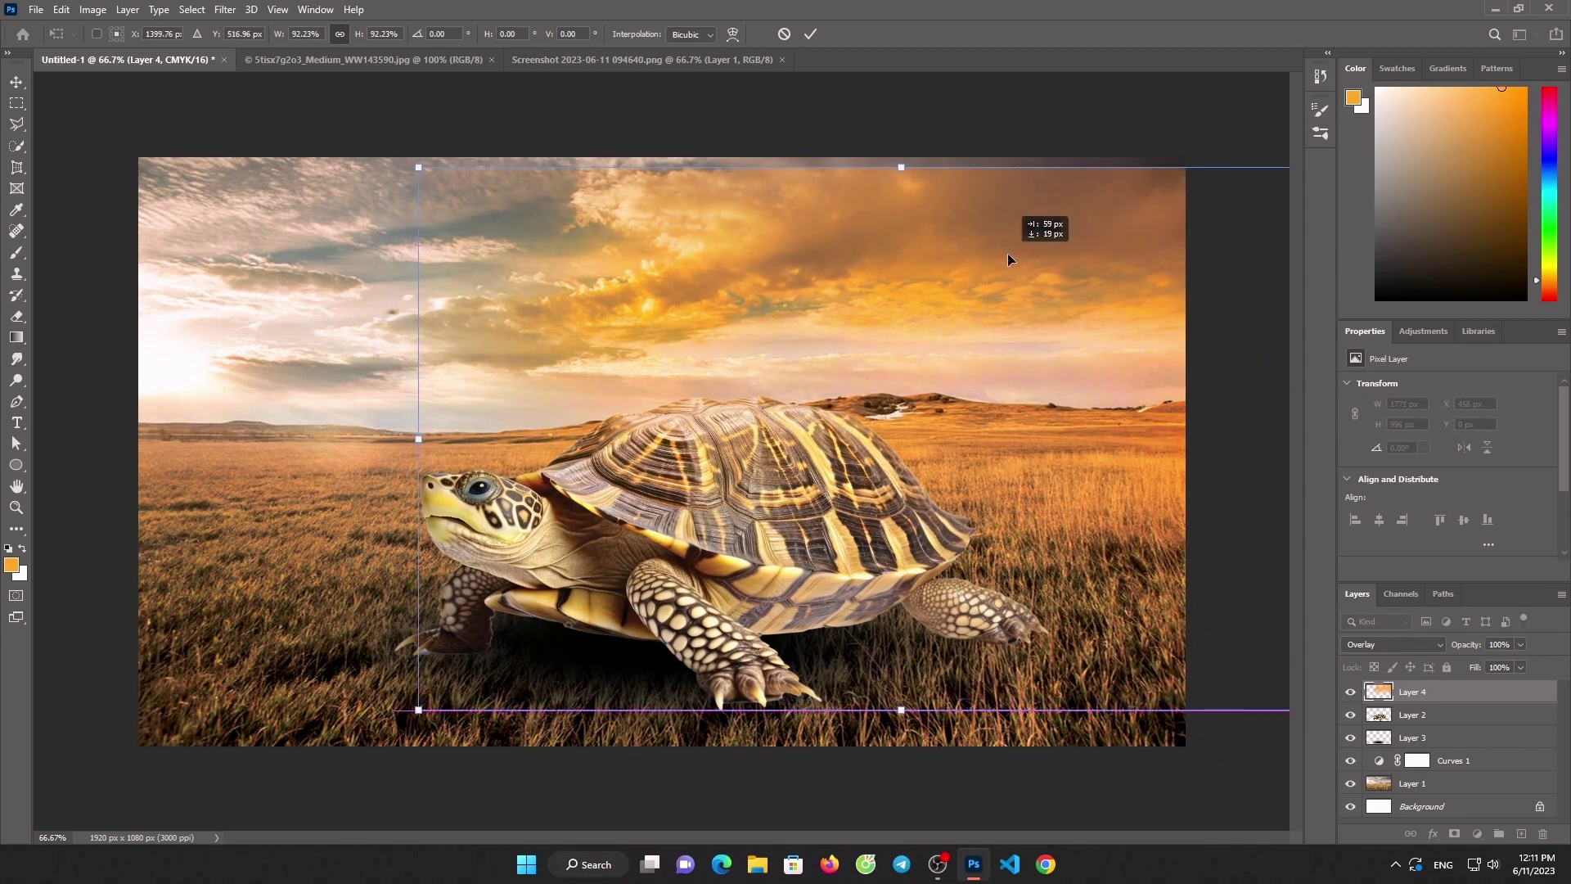
left_click(812, 32)
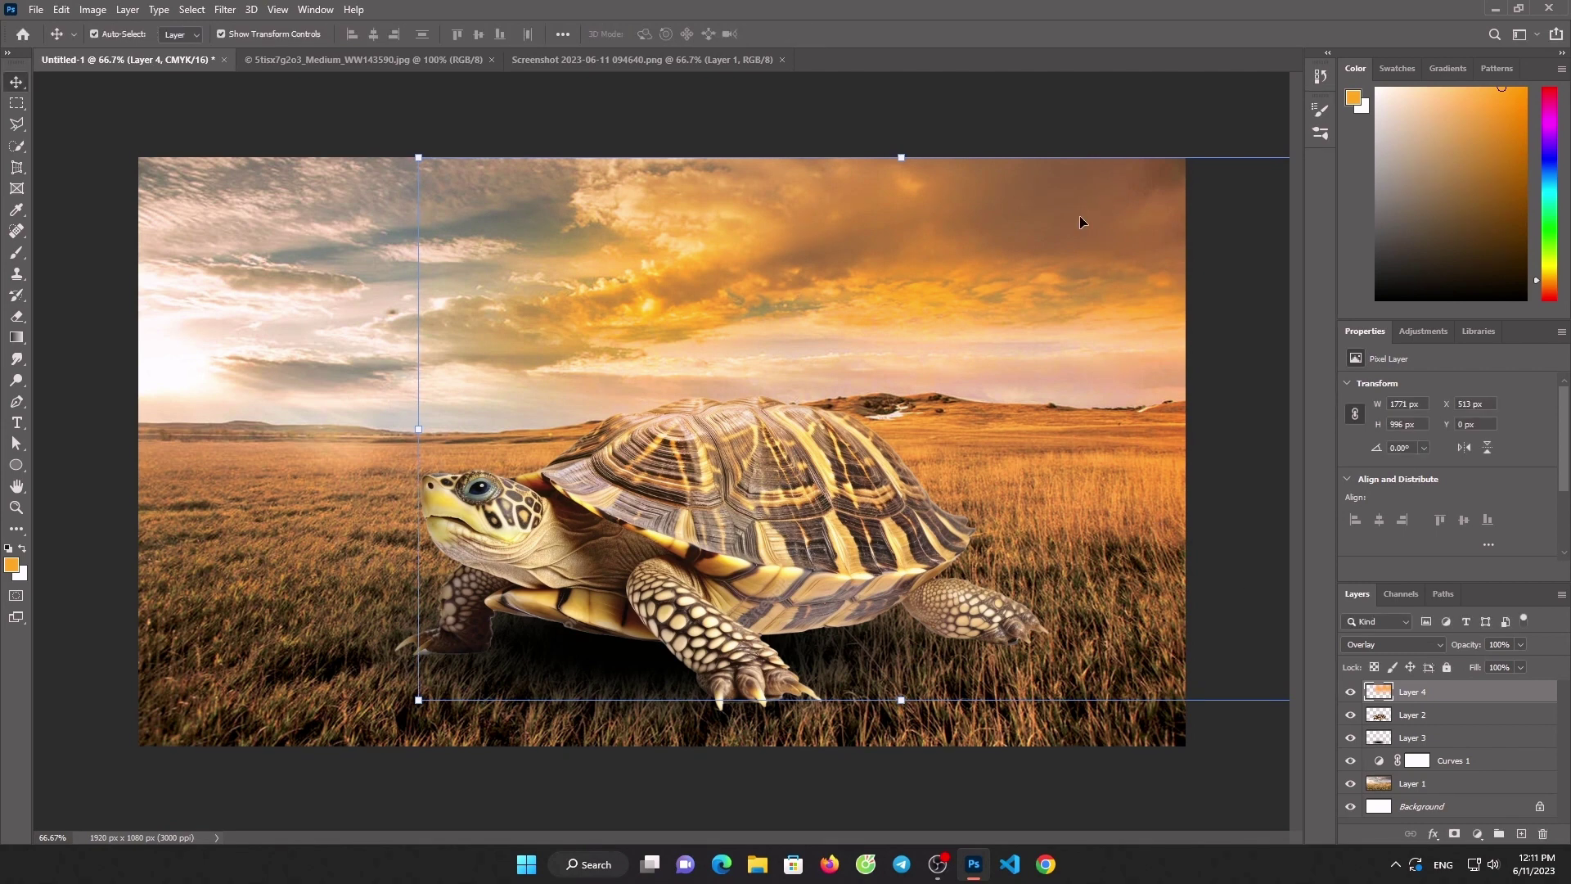
key("Delete")
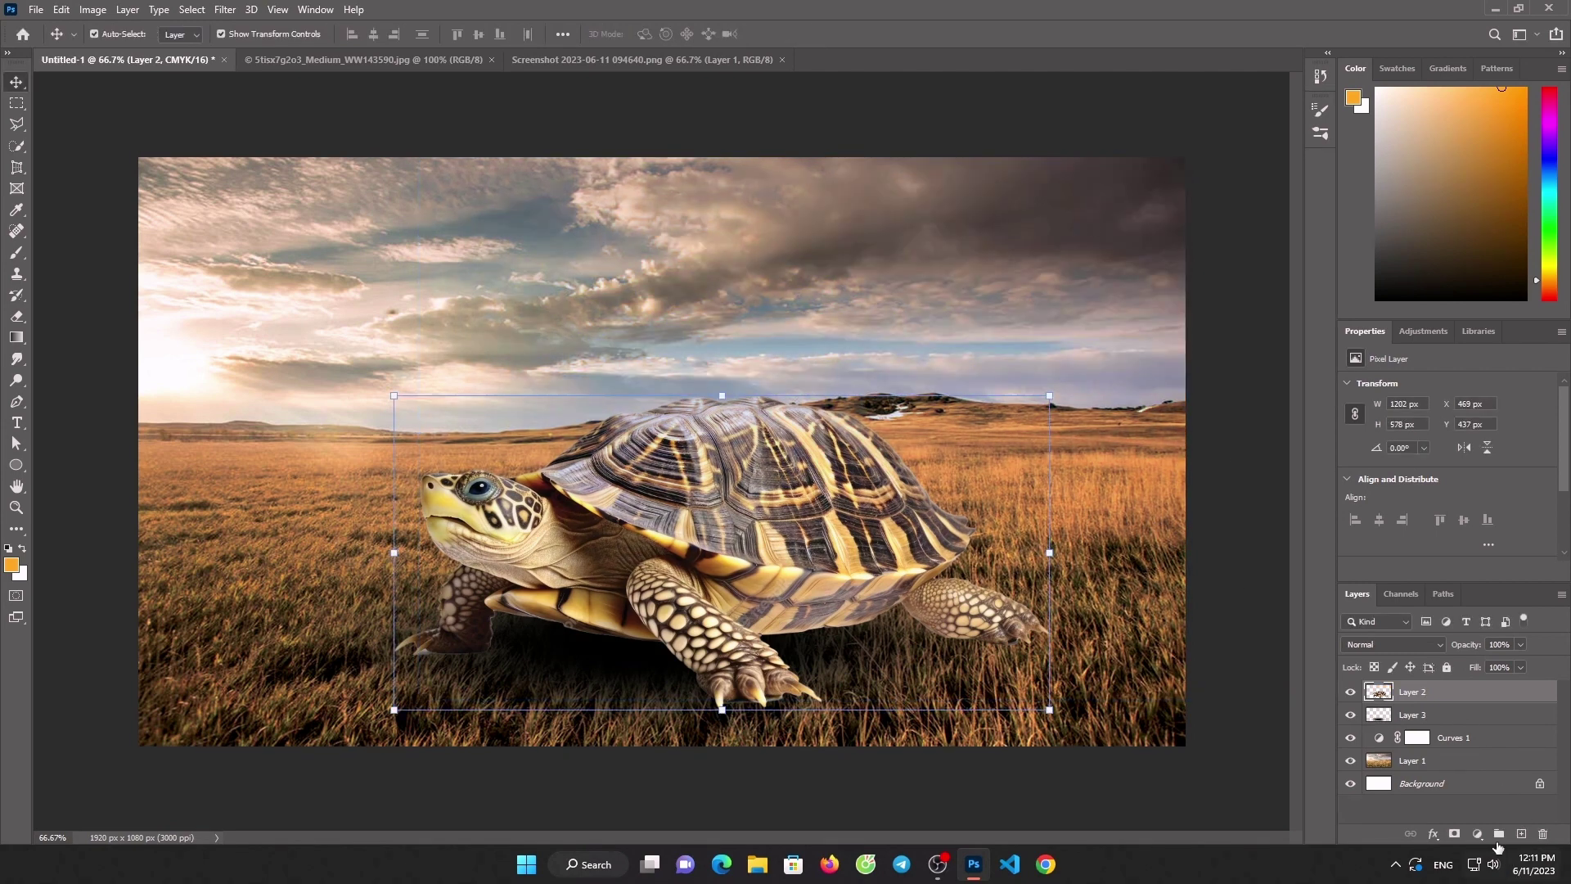
Add an orange Solid Color fill layer and invert its mask to hide it
left_click(1478, 834)
left_click(1461, 547)
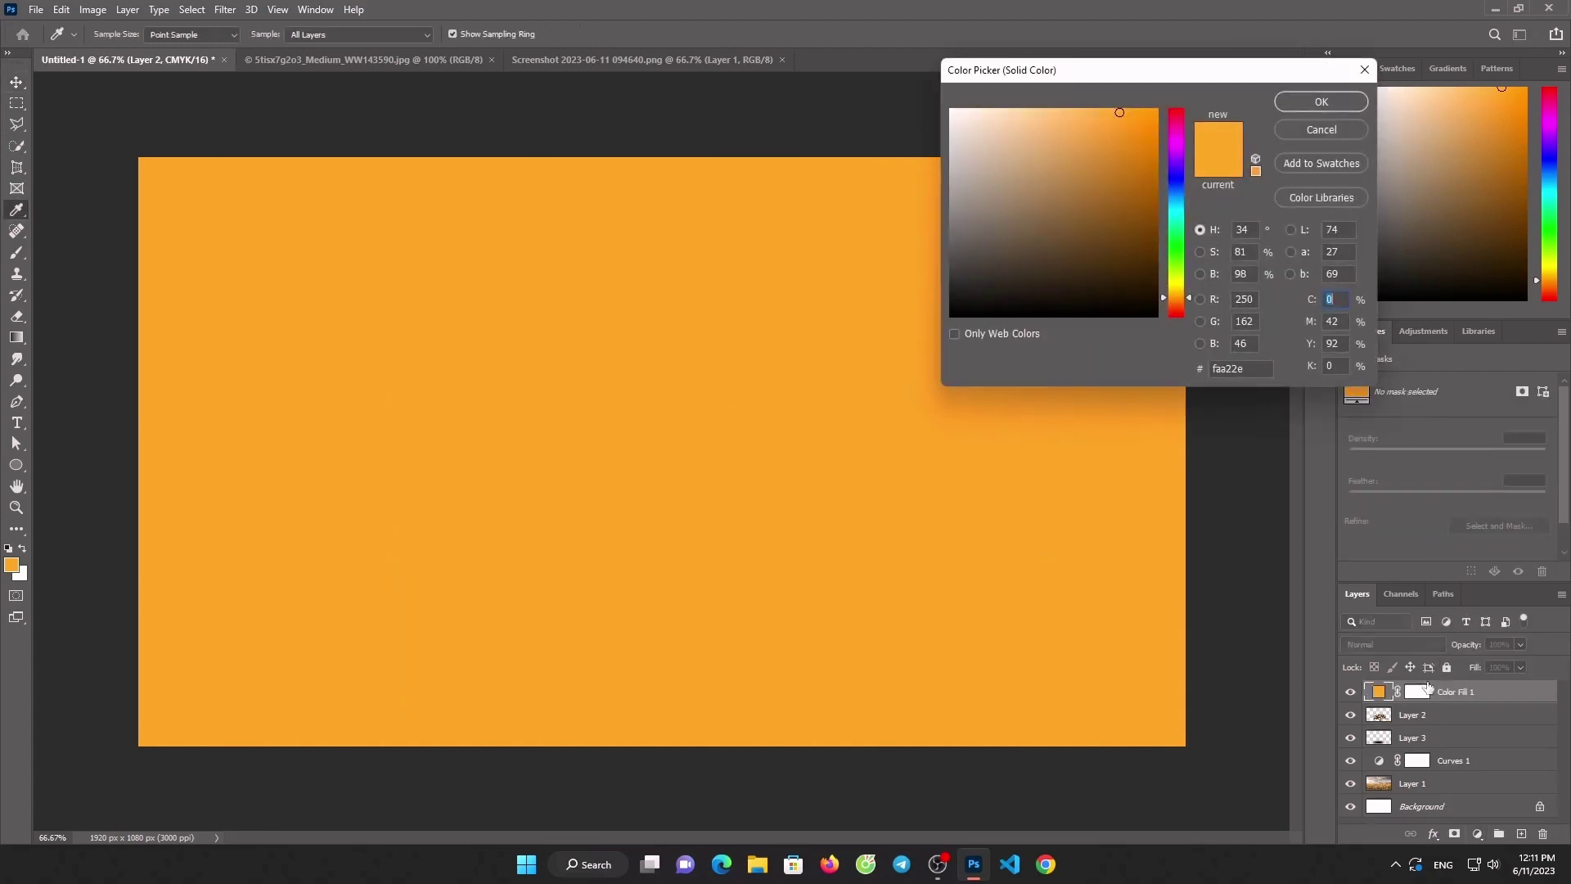
left_click(1304, 110)
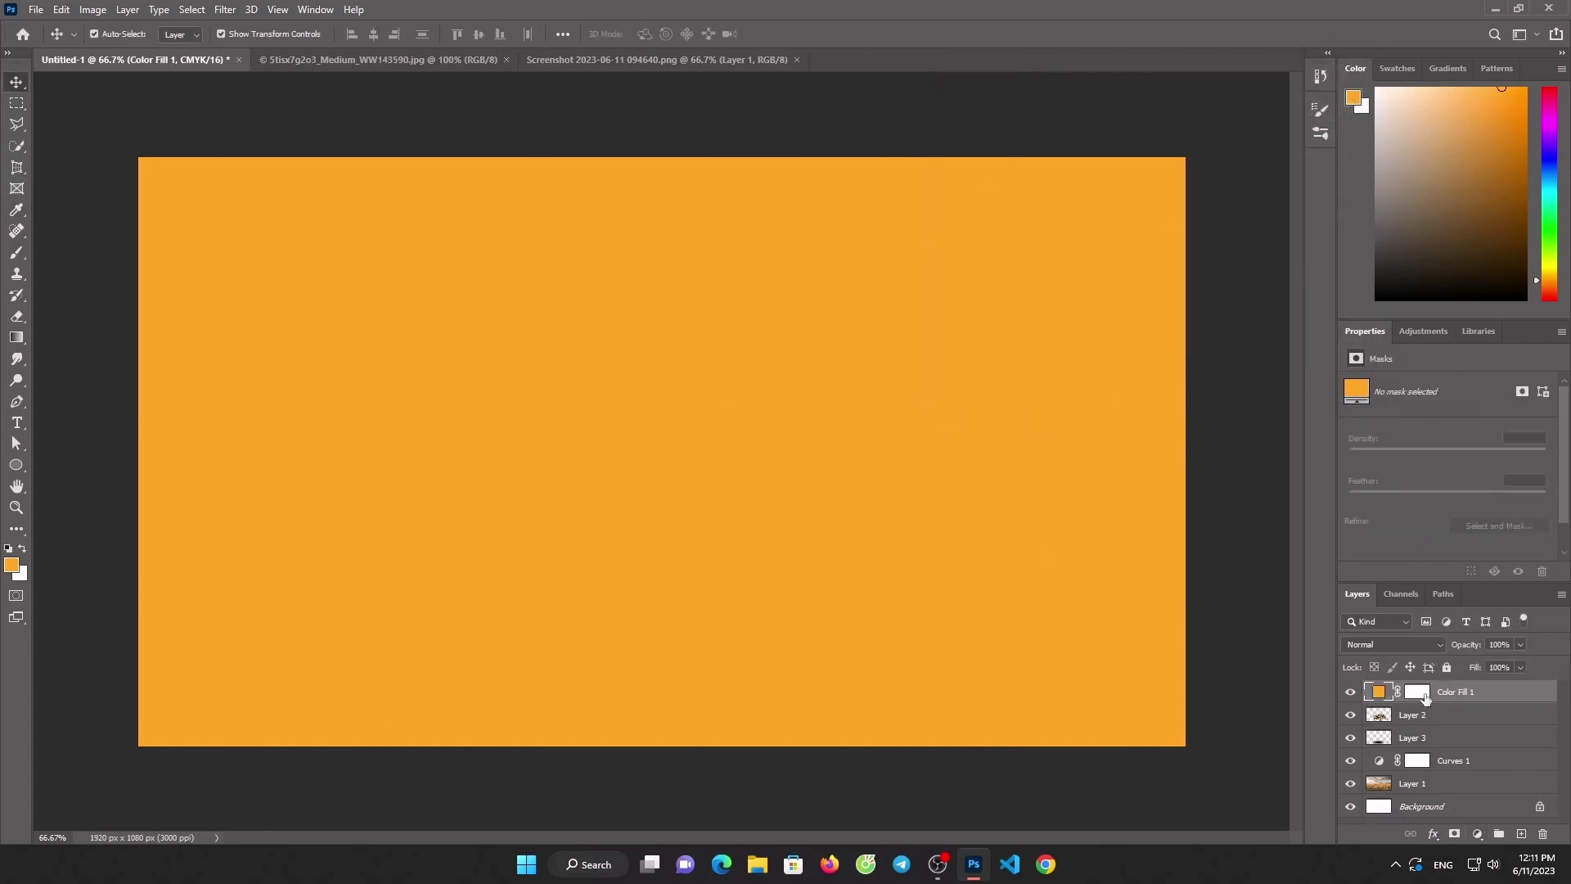
left_click(1424, 694)
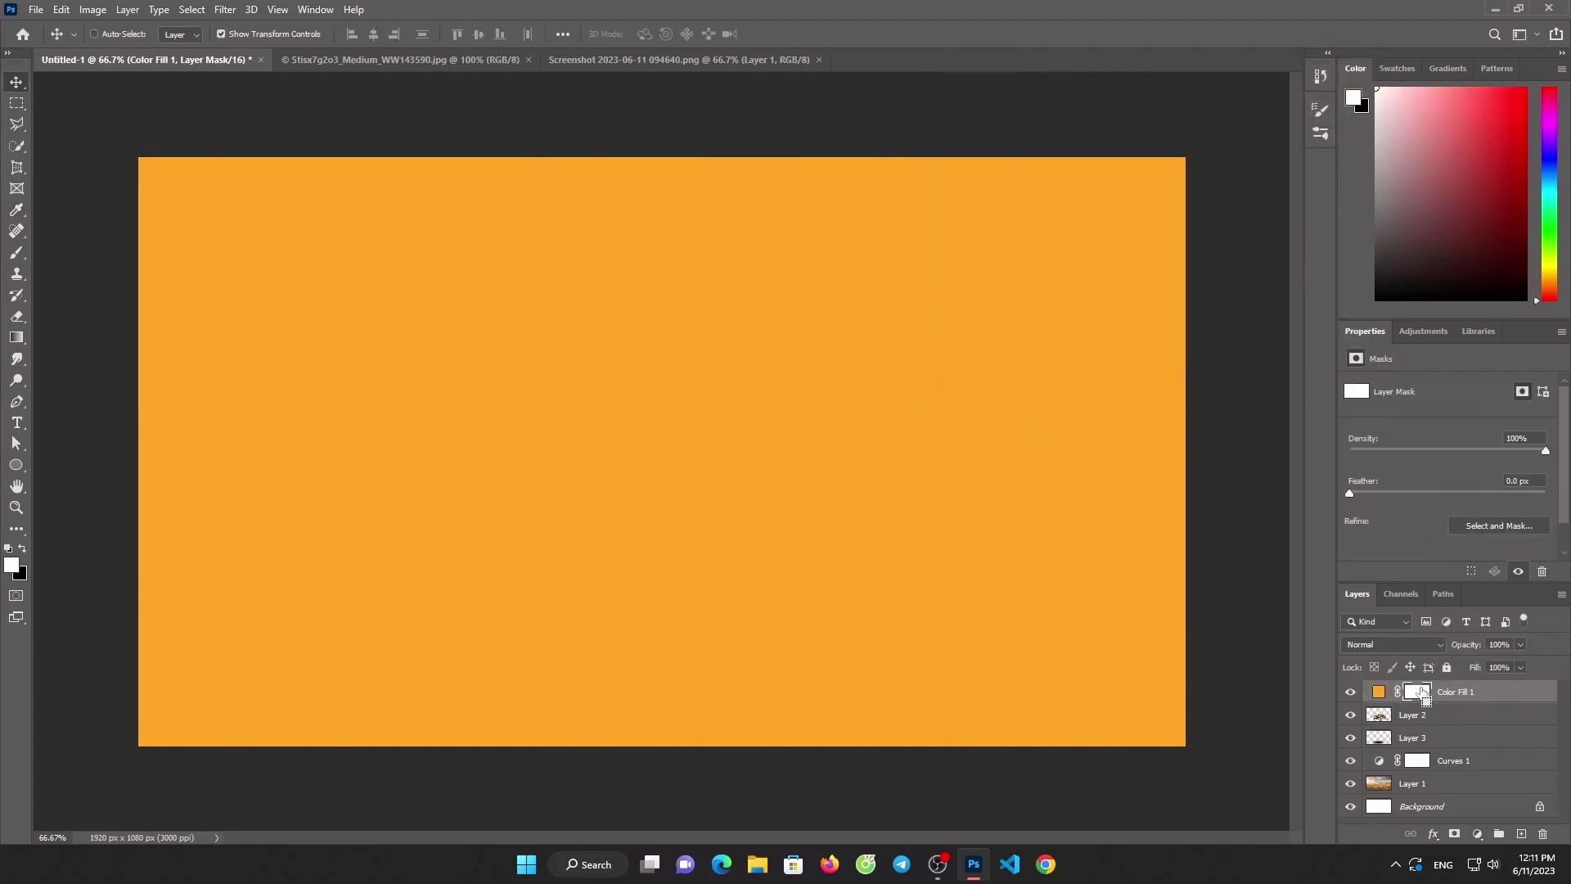
key("ctrl+i")
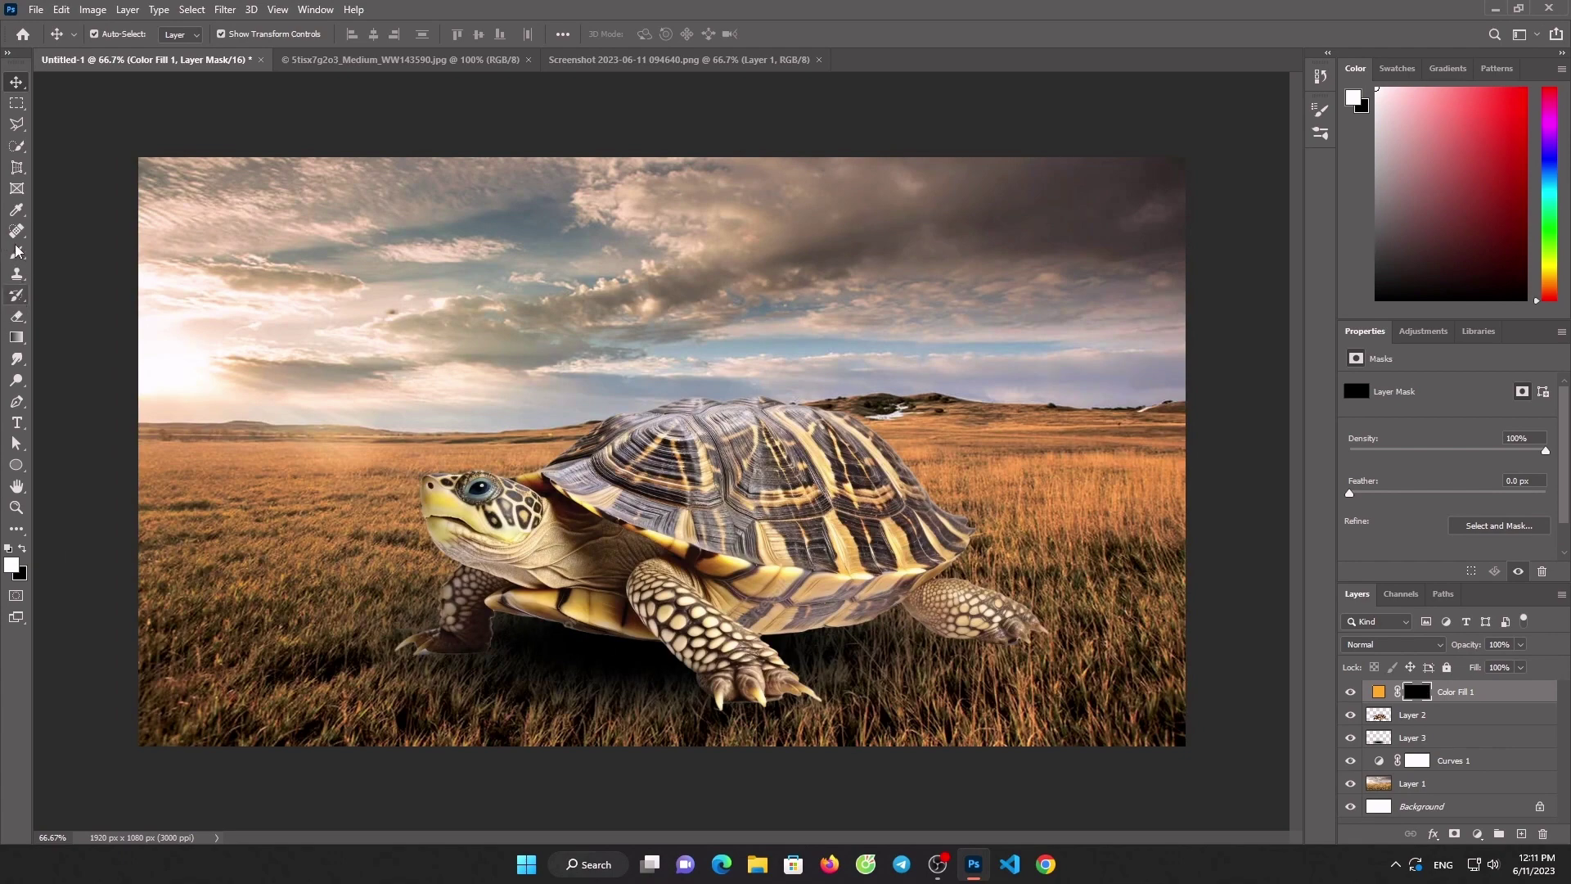
Paint the mask with a 42% flow brush to reveal orange over sky and grass
left_click(16, 251)
left_click_drag(281, 245, 1212, 262)
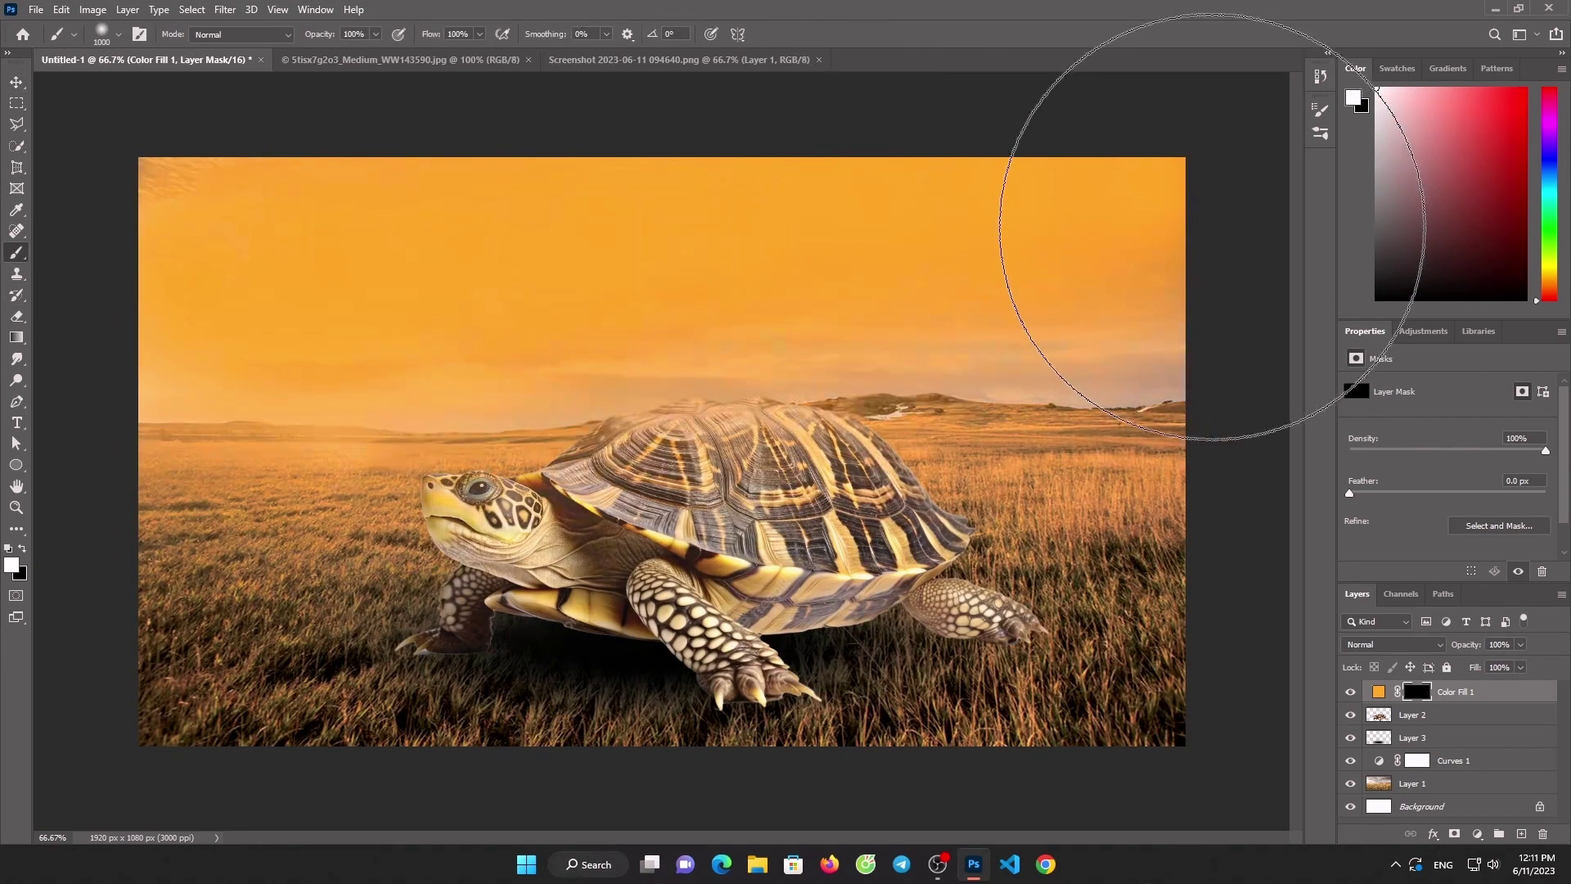
key("ctrl+z")
left_click(480, 33)
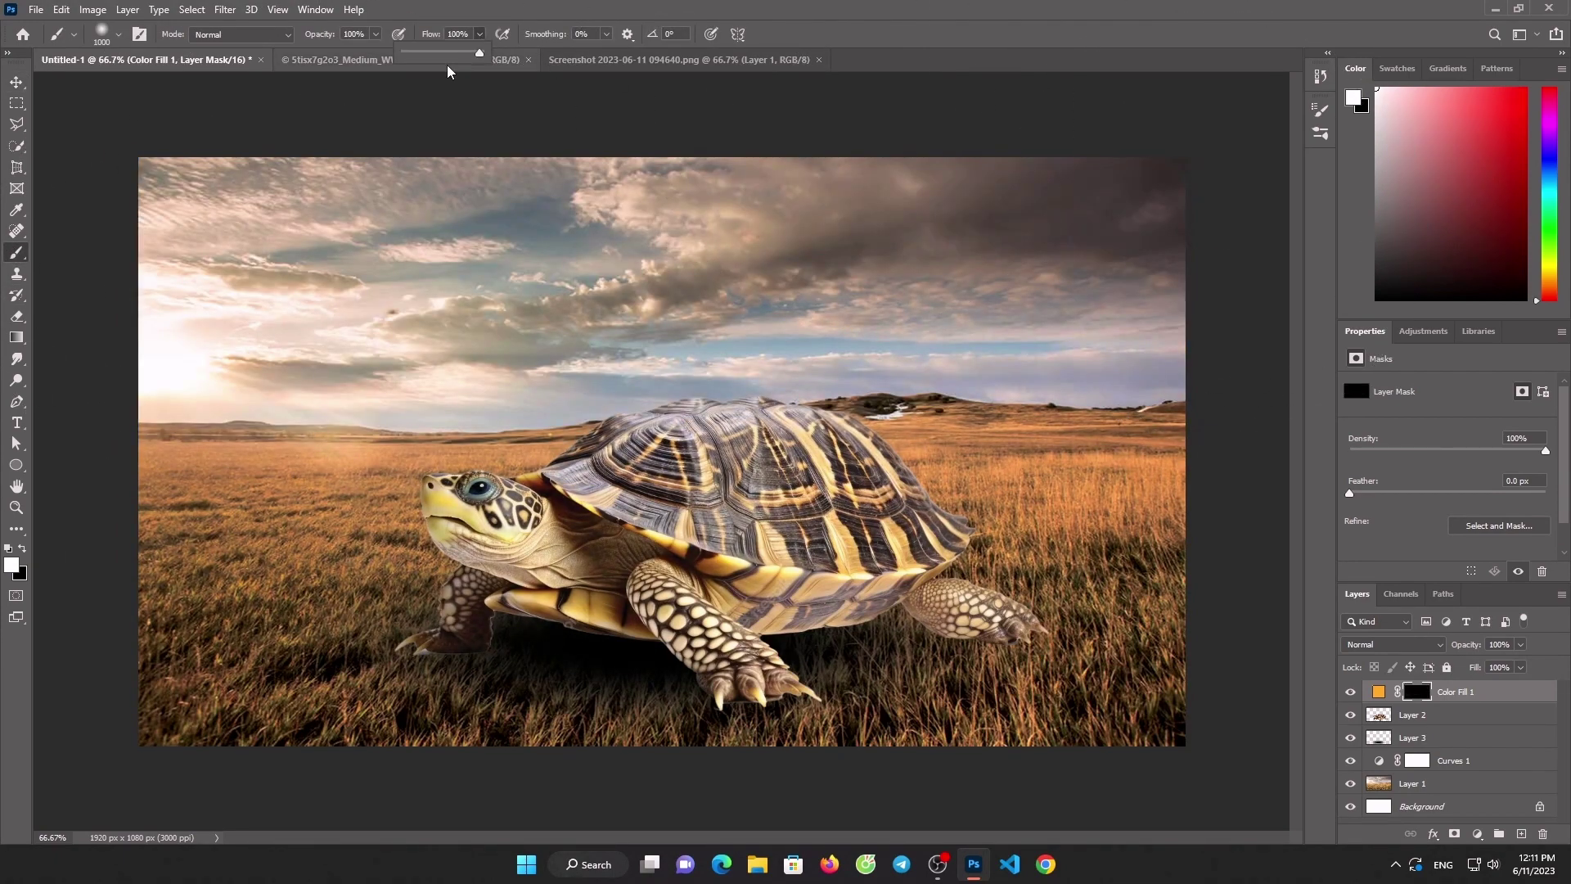
left_click(435, 52)
mouse_move(351, 210)
left_mouse_down()
mouse_move(47, 568)
mouse_move(999, 736)
mouse_move(1350, 579)
mouse_move(561, 537)
left_mouse_up()
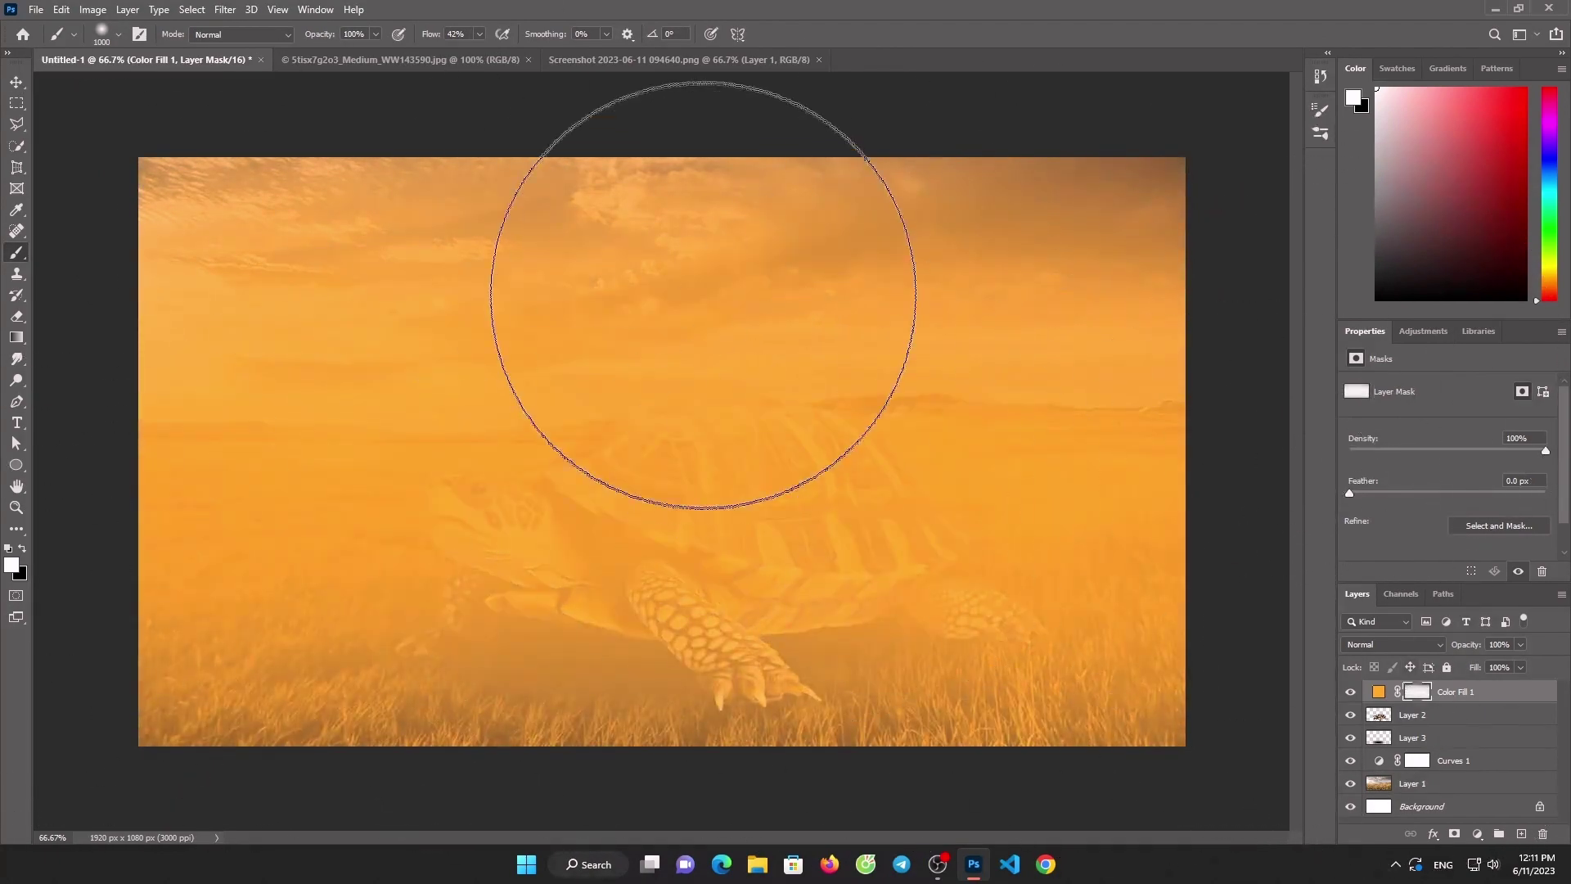
left_click_drag(704, 294, 328, 589)
left_click_drag(684, 649, 777, 696)
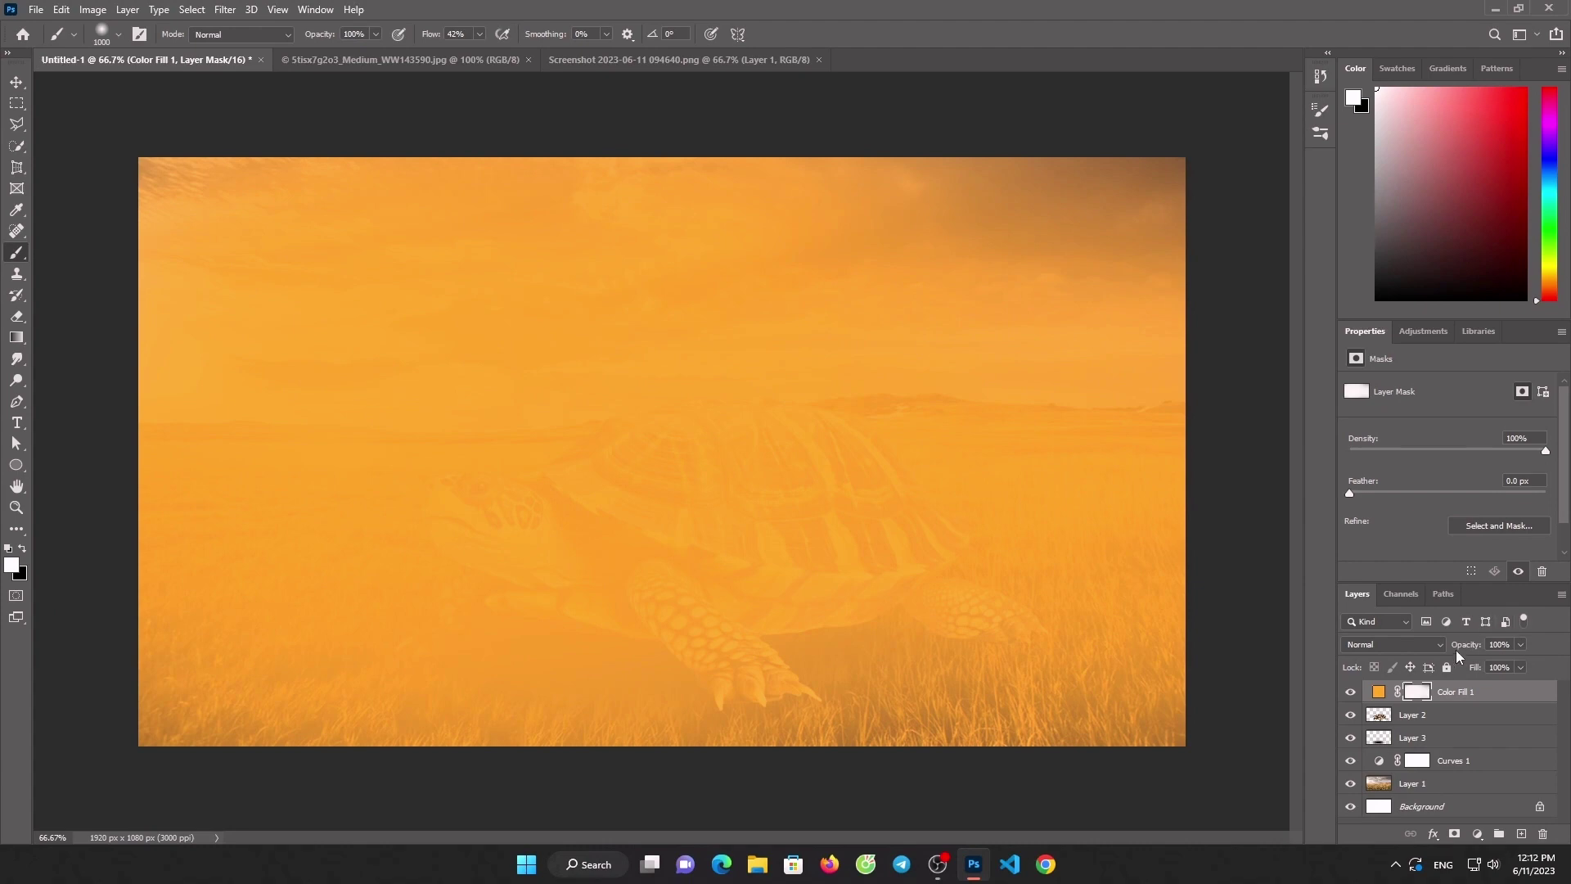
Set the orange fill's blend mode to Overlay and opacity to 46%
left_click(1435, 643)
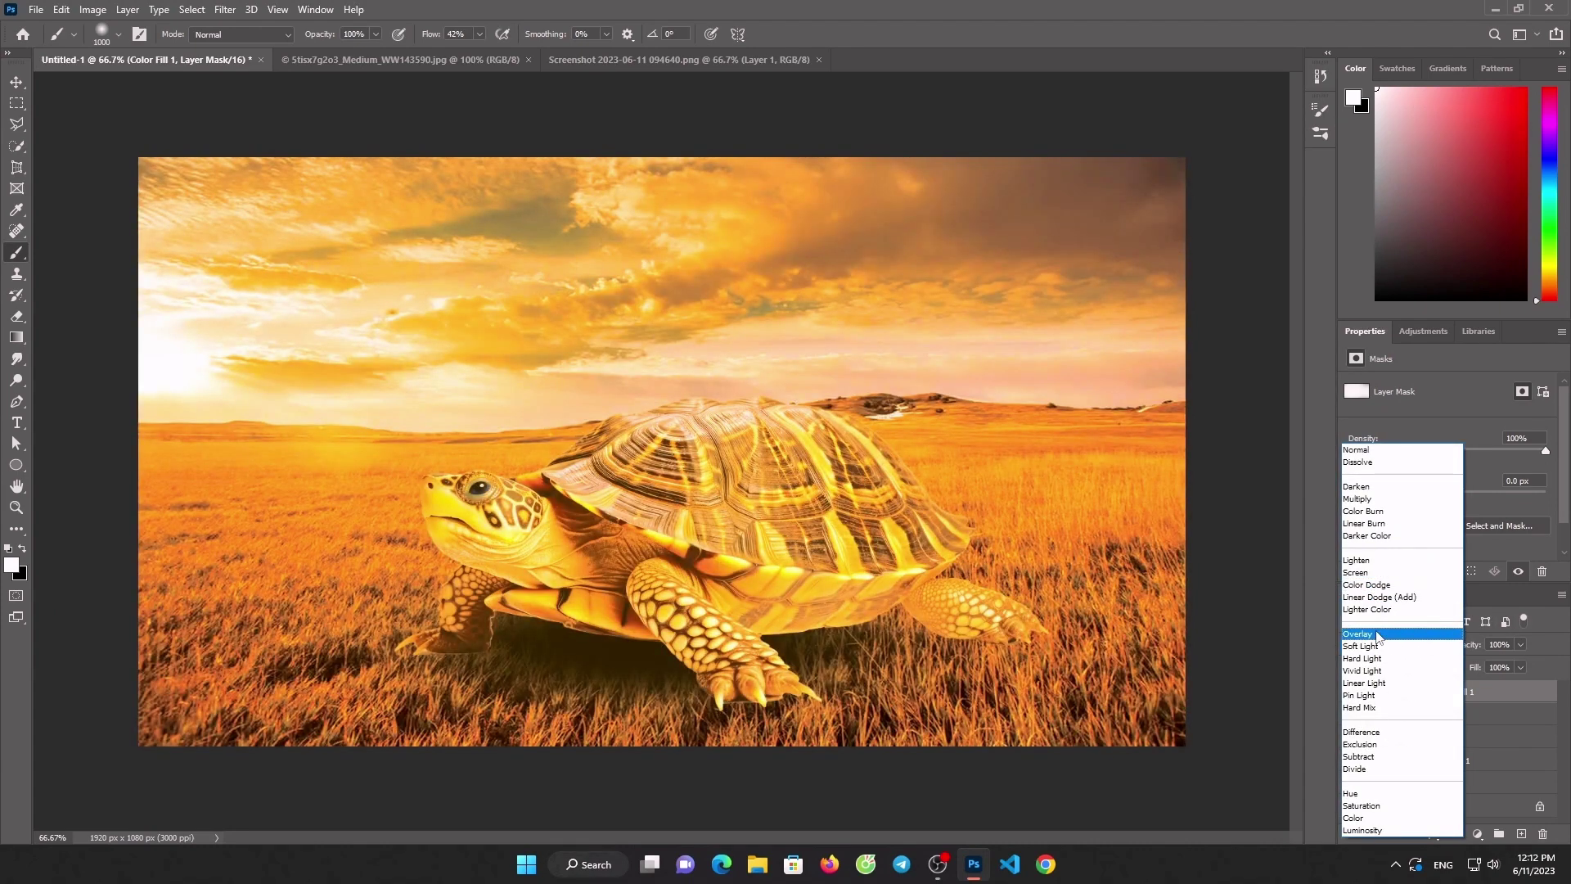
left_click(1378, 636)
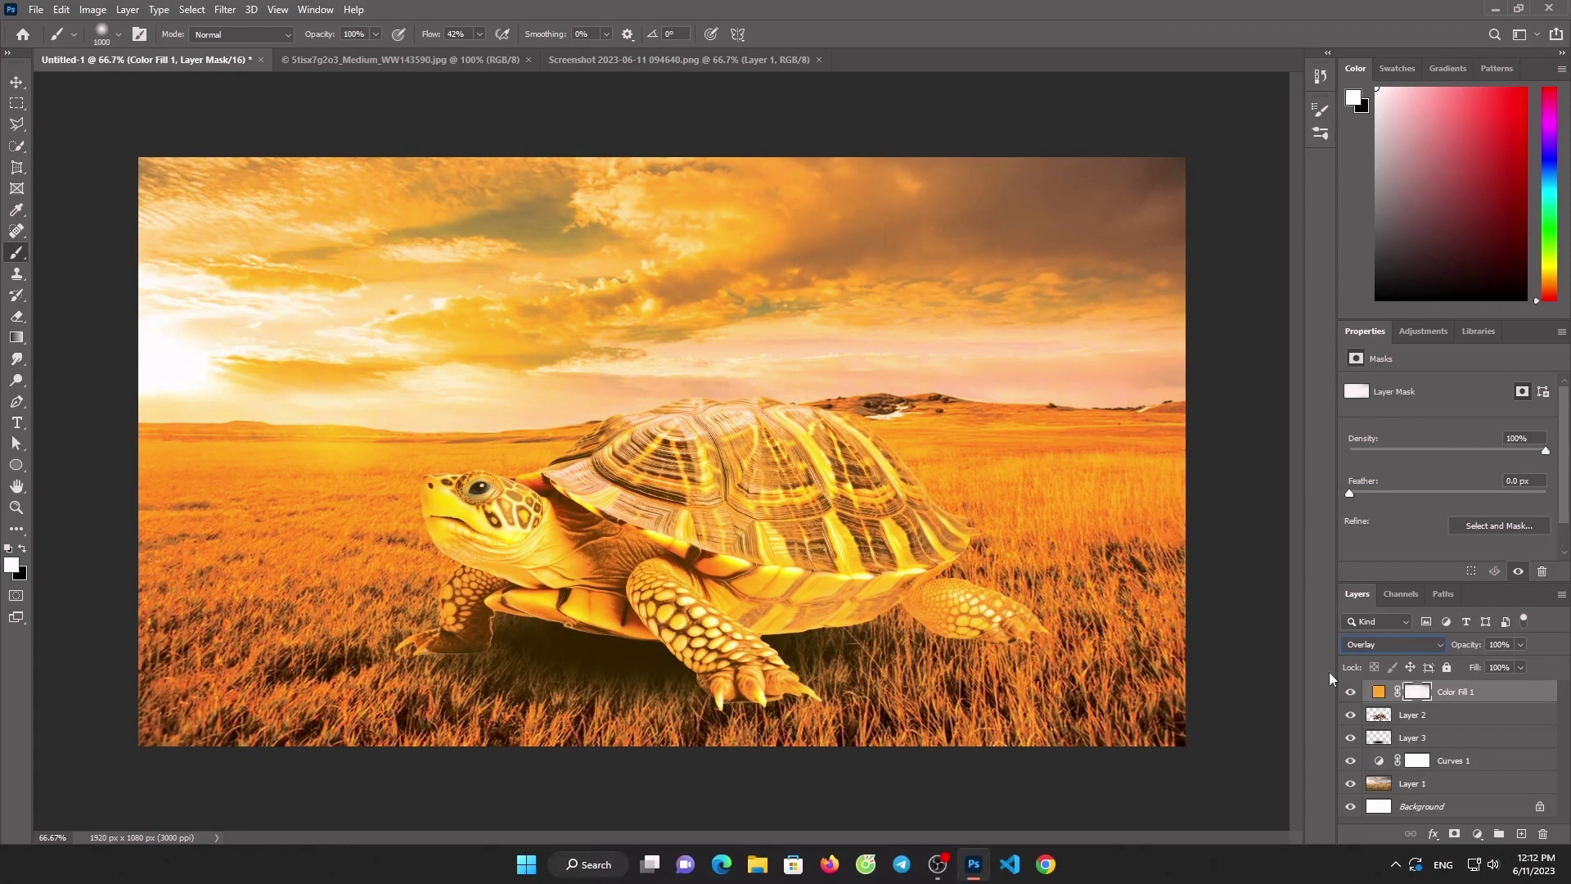
left_click_drag(1521, 645, 1476, 664)
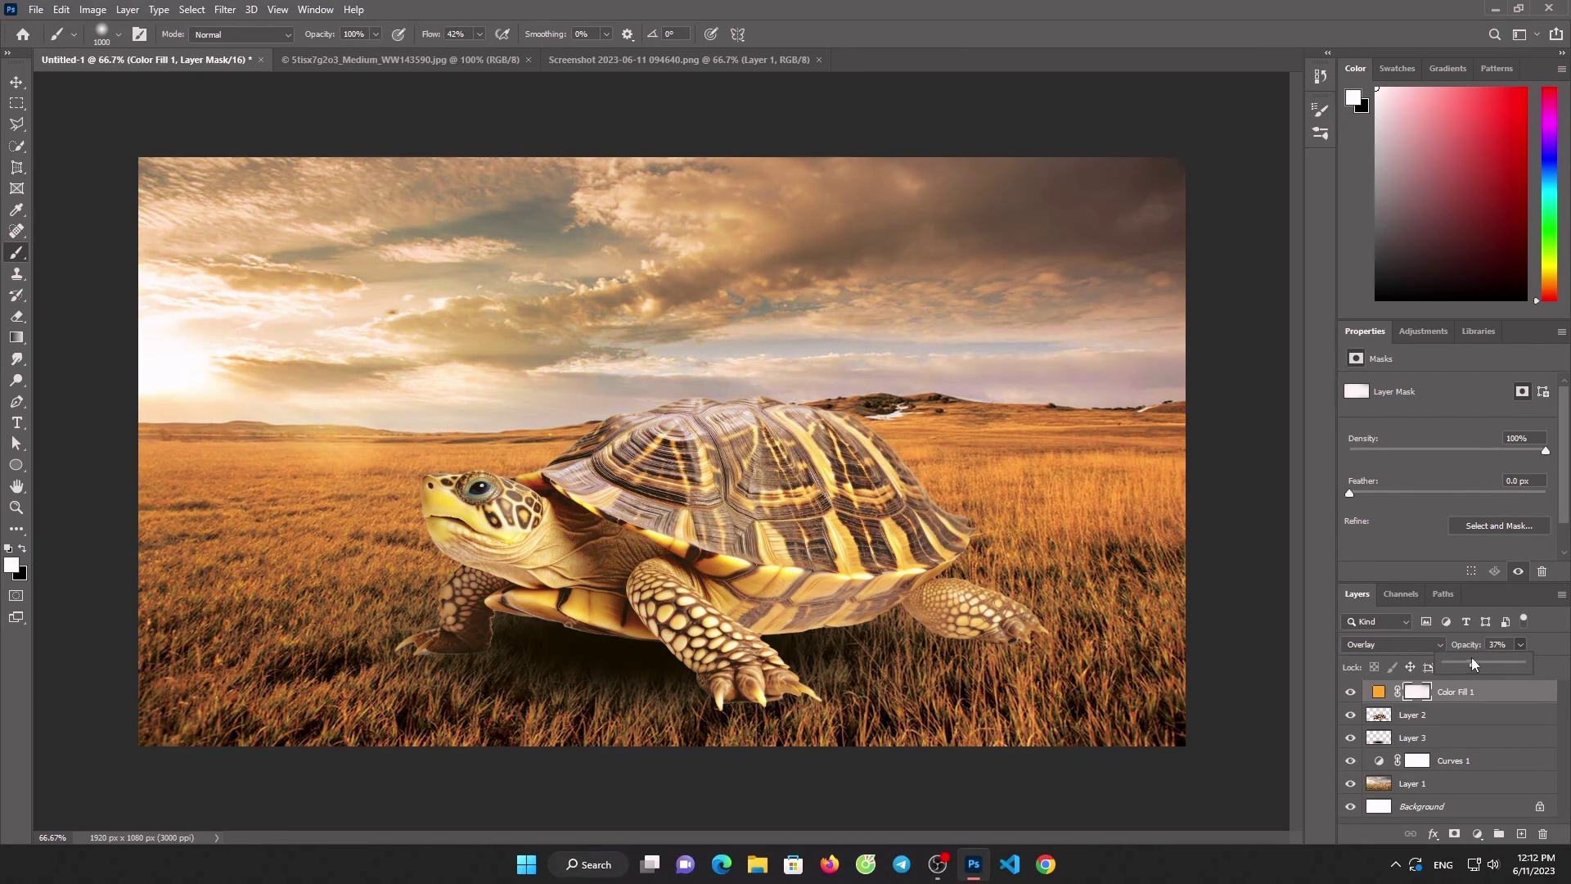
left_click(1481, 662)
left_click(1379, 691)
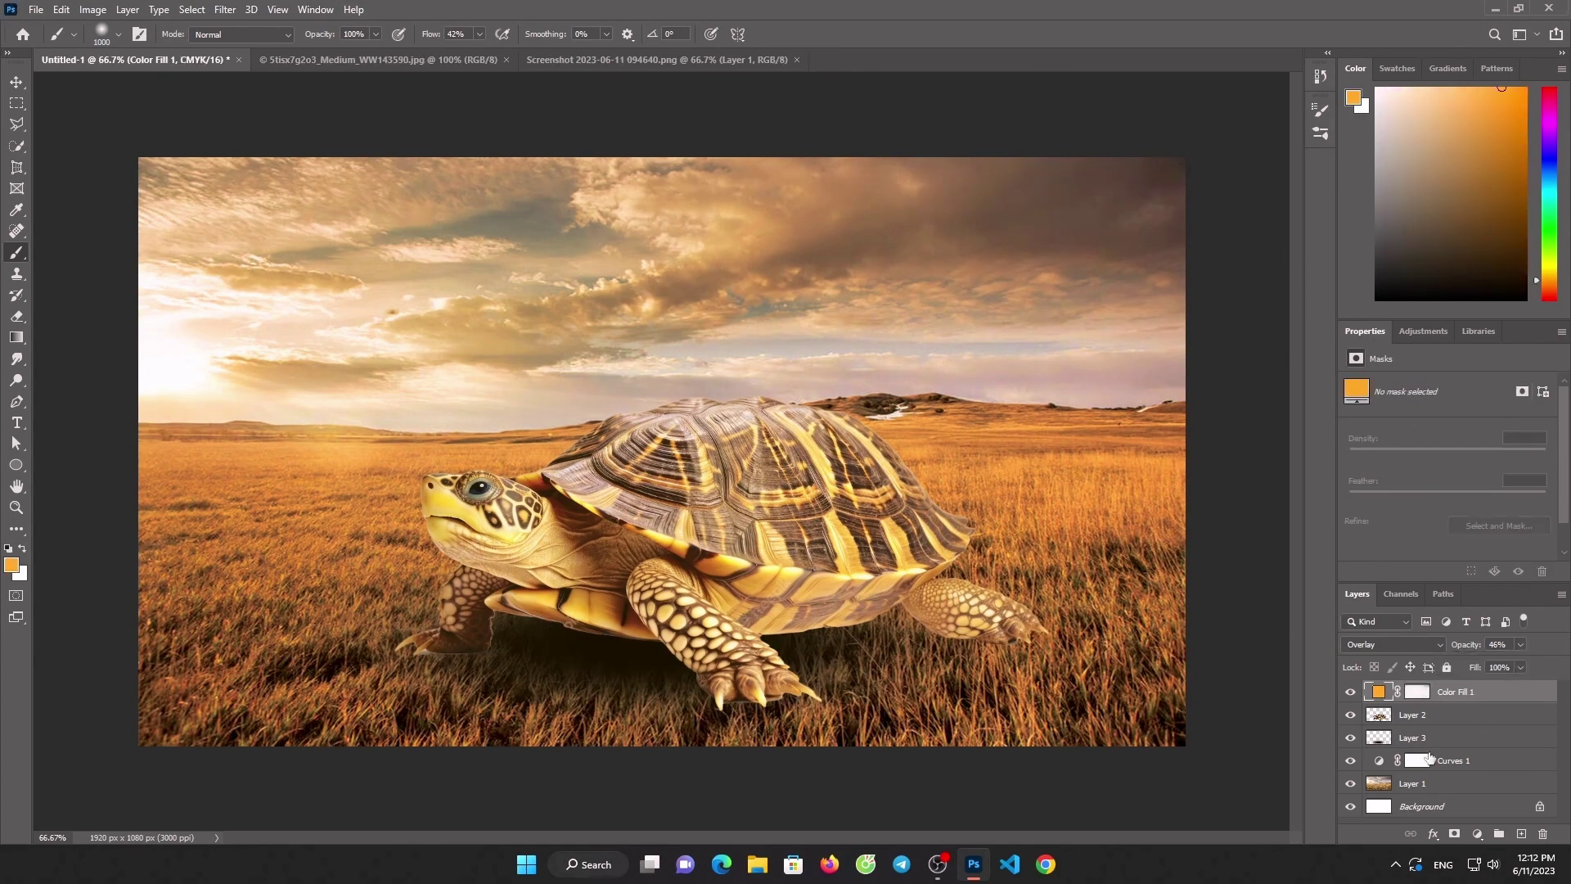
left_click(1398, 718)
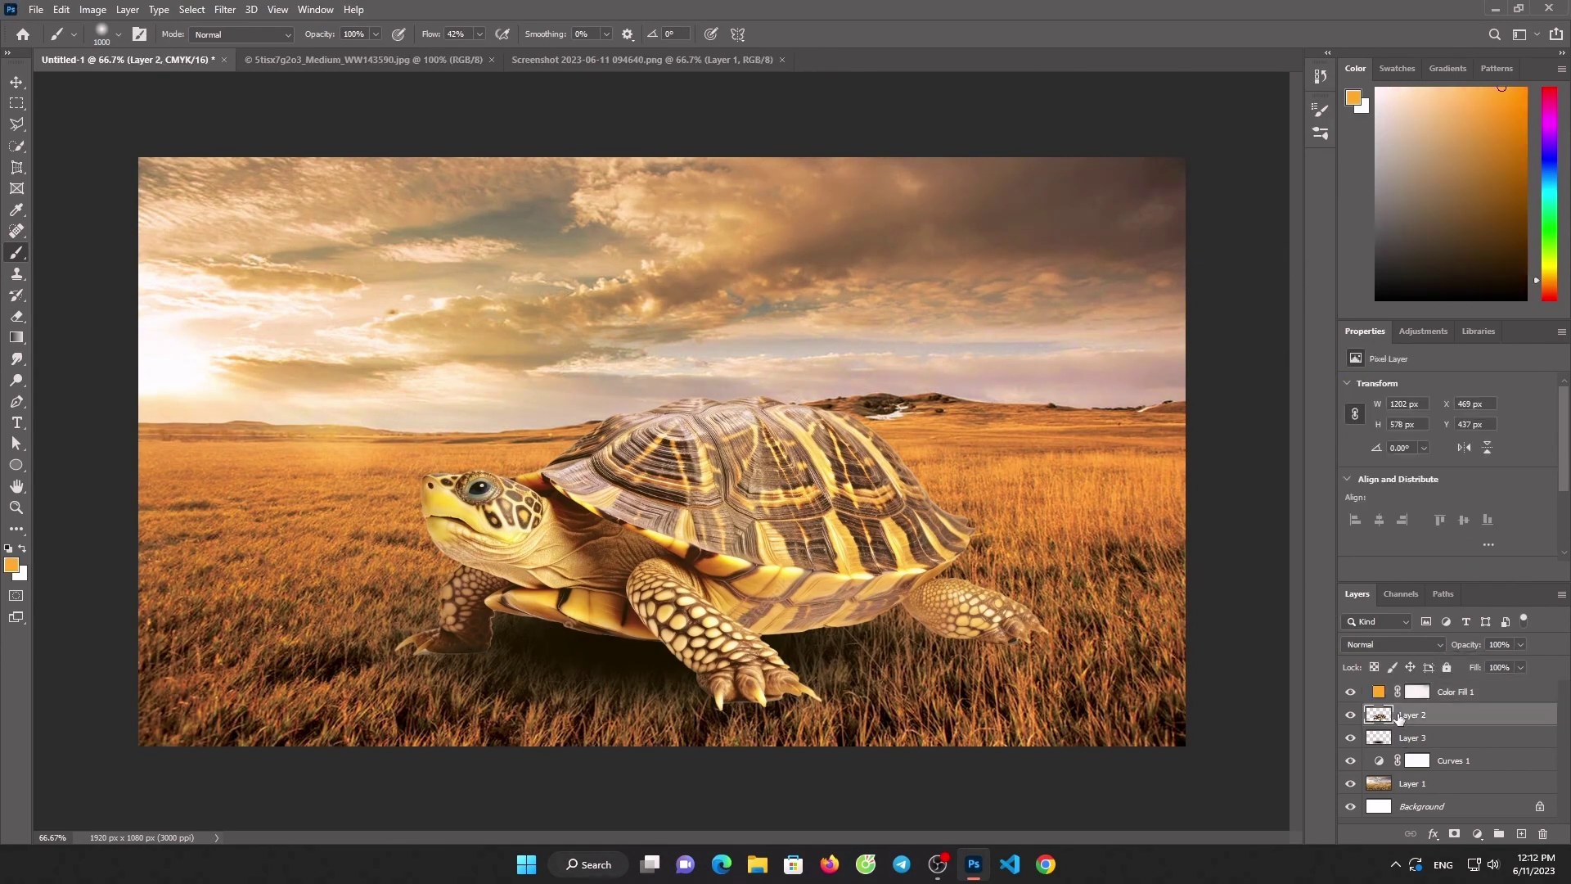
Duplicate the grass field layer, move the copy above Layer 2, and clip it to the turtle
left_click(1422, 792)
key("ctrl+j")
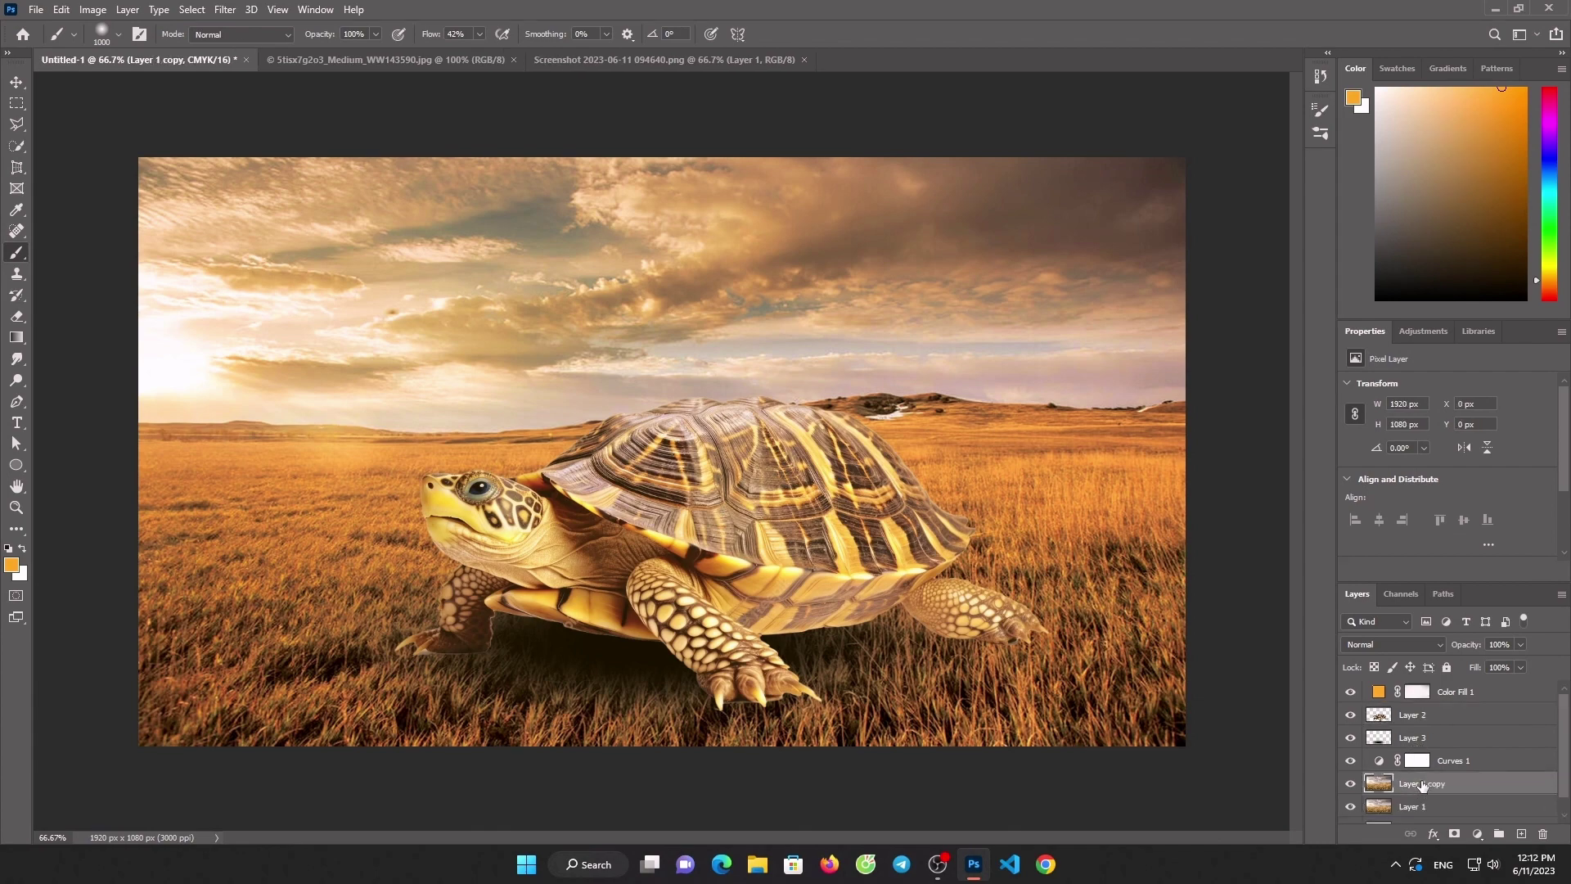
left_click_drag(1422, 786, 1409, 710)
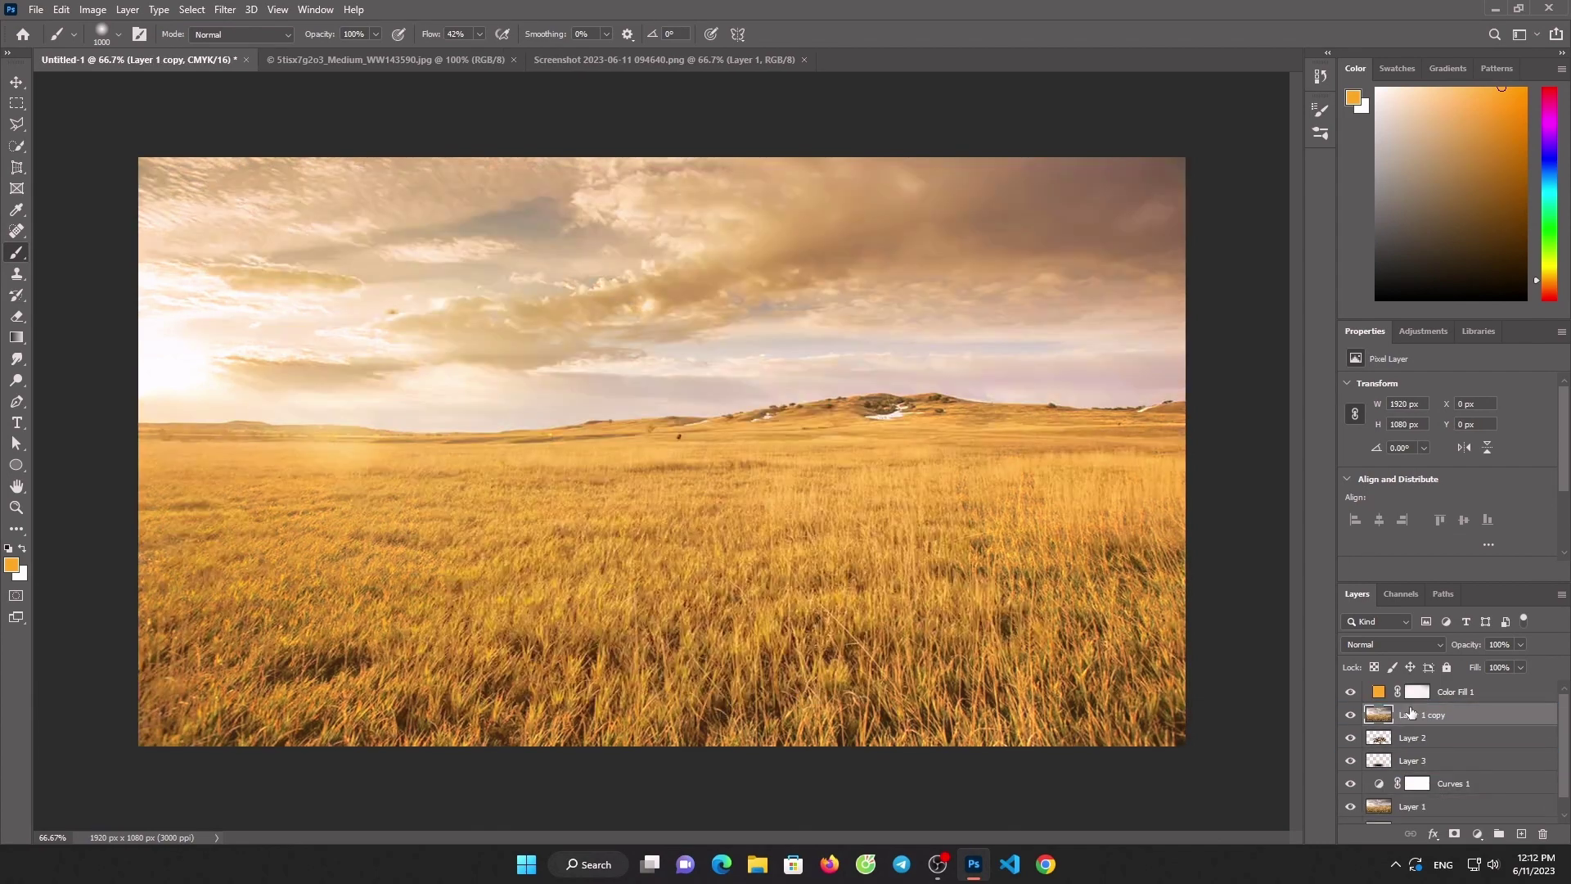
right_click(1402, 718)
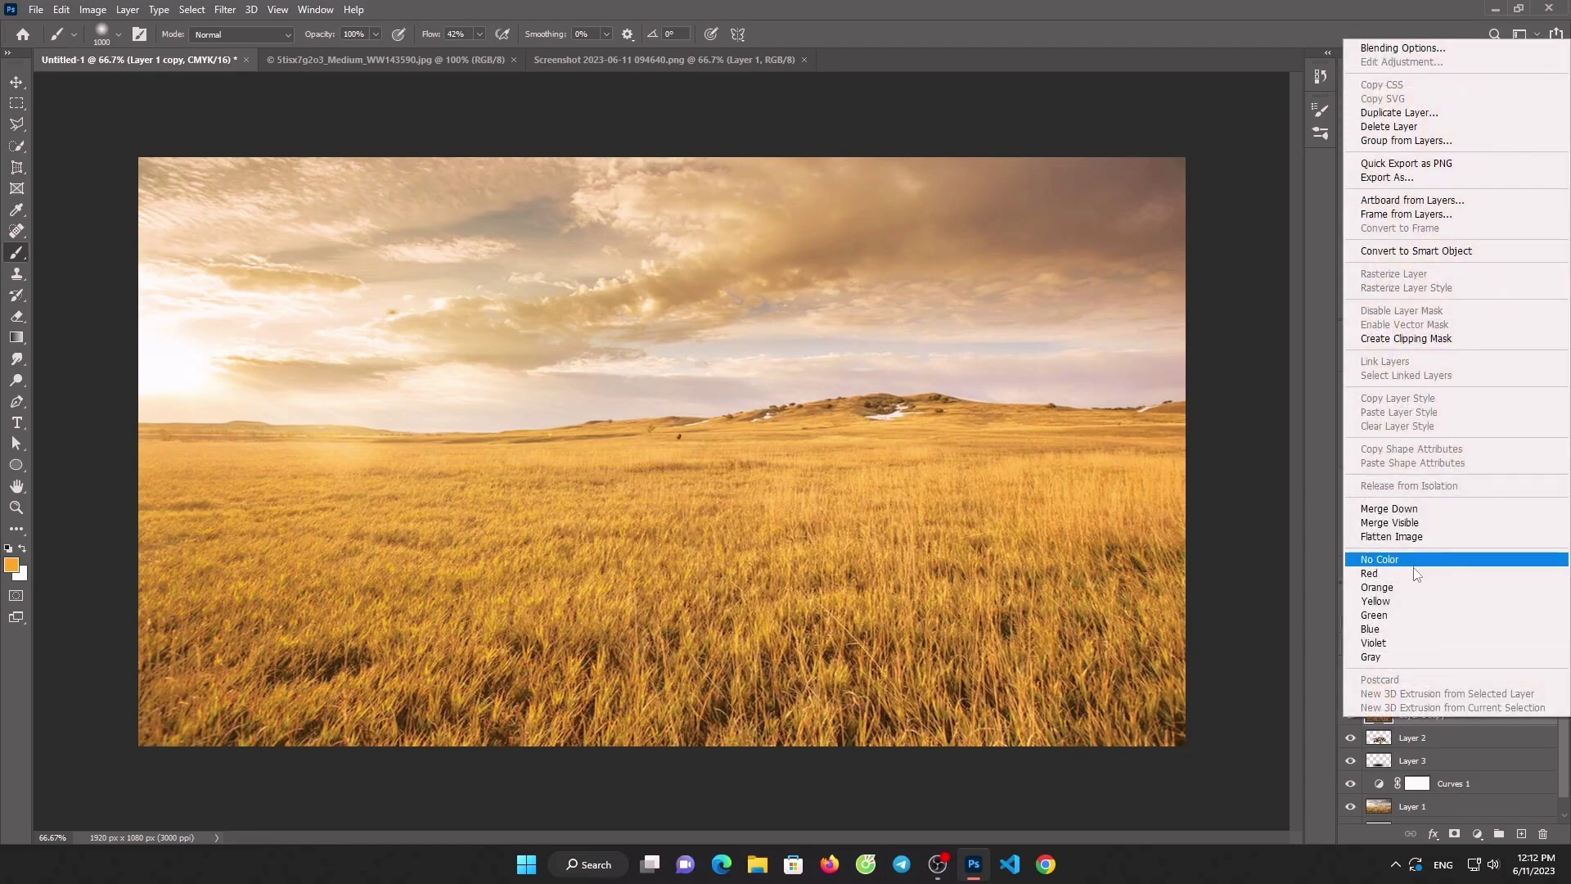
left_click(1388, 338)
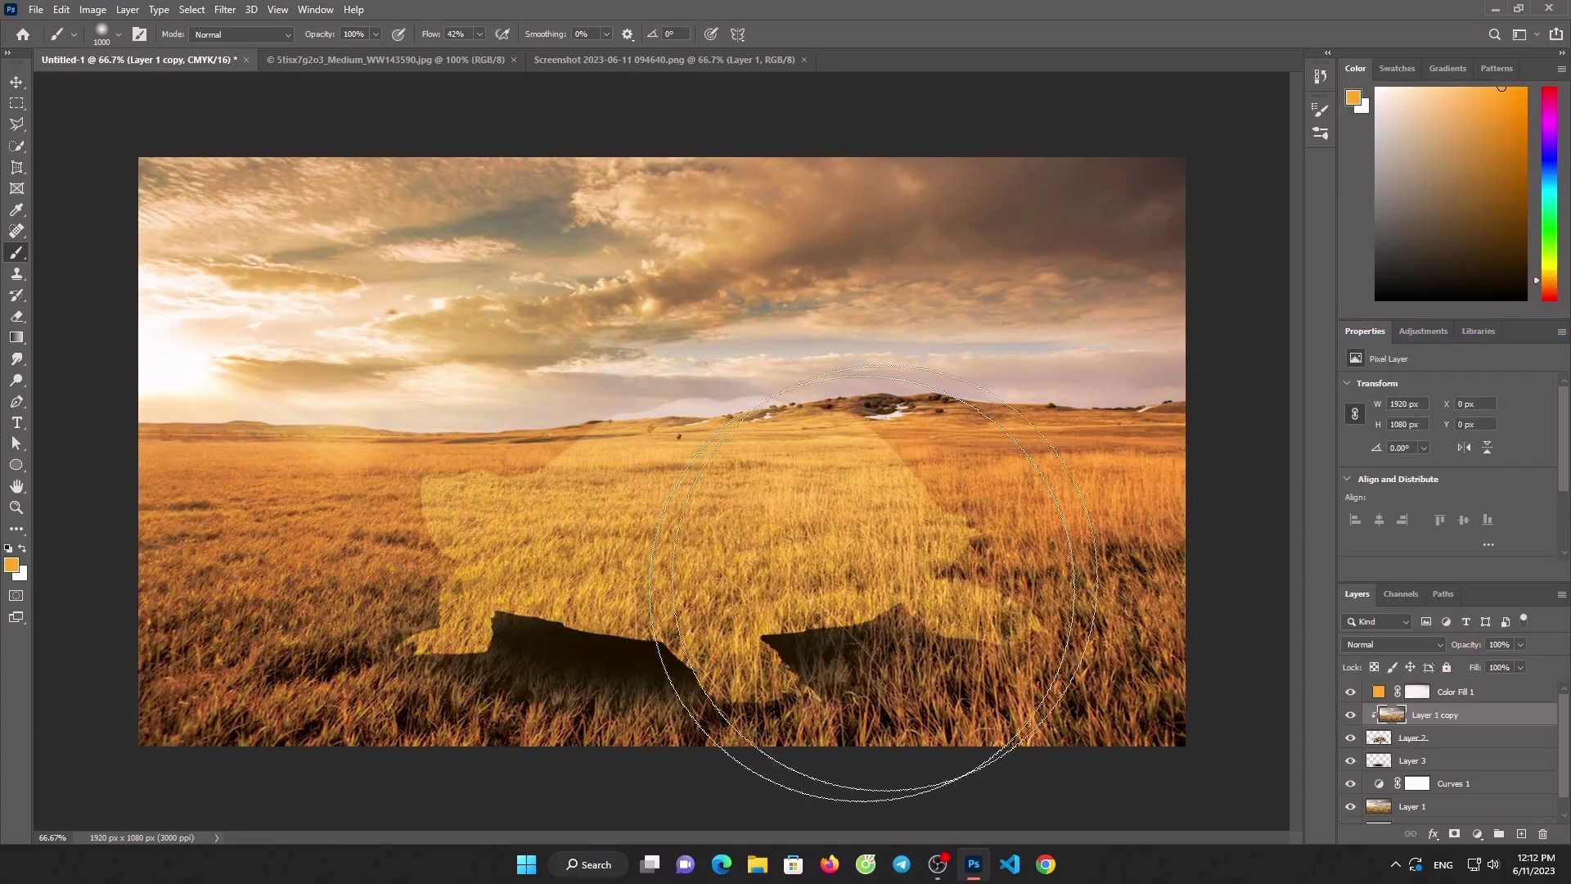
scroll(609, 538, "down", 3)
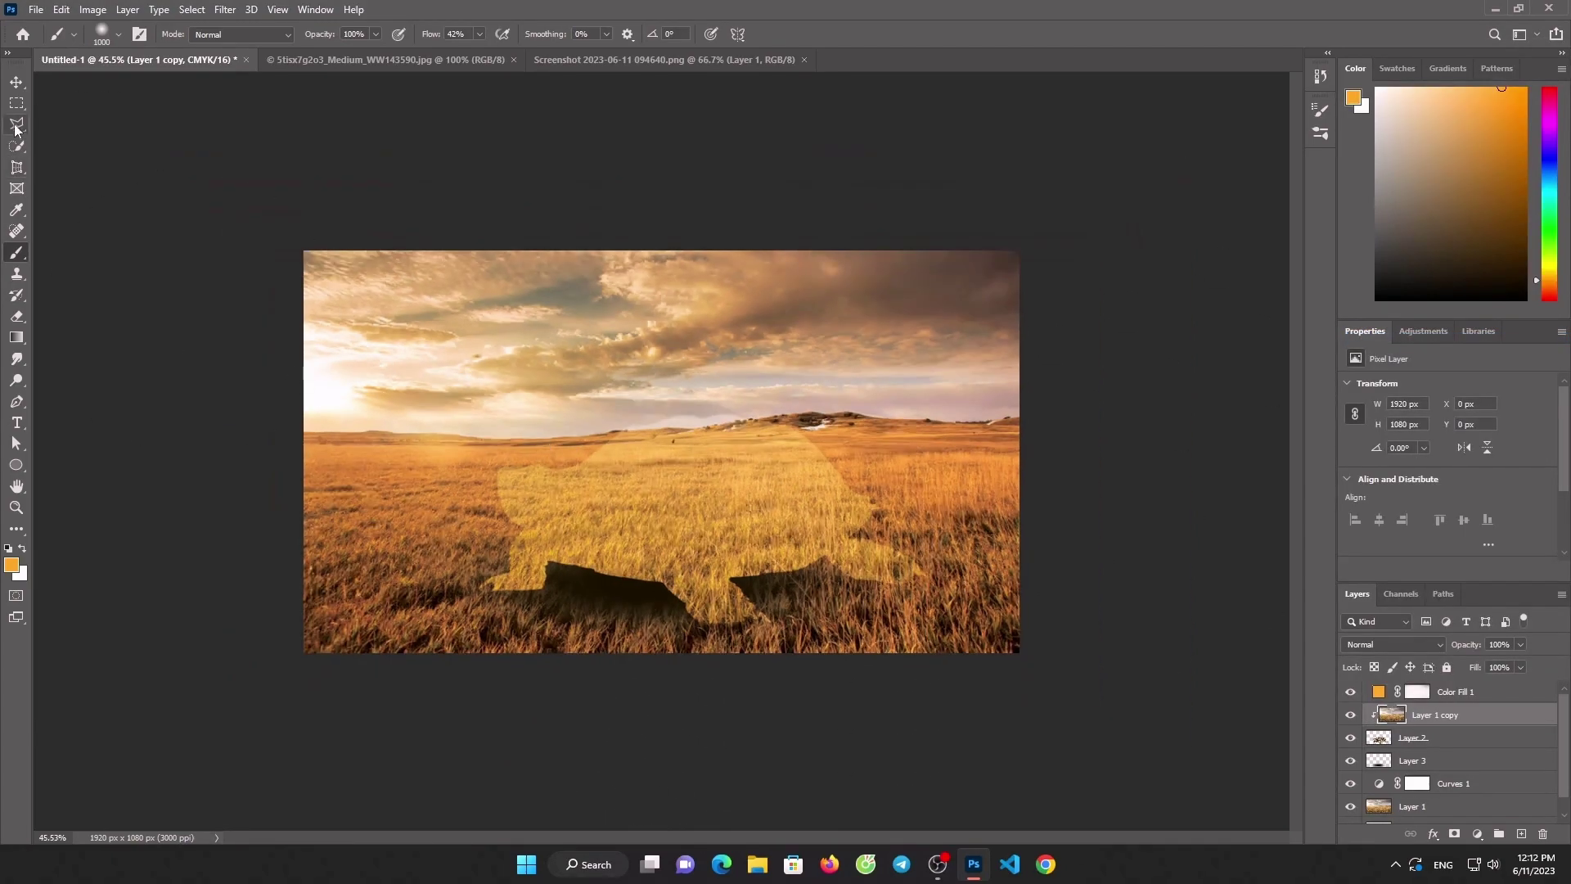
Resize the clipped grass copy to about 1270×714 px over the turtle
left_click(18, 85)
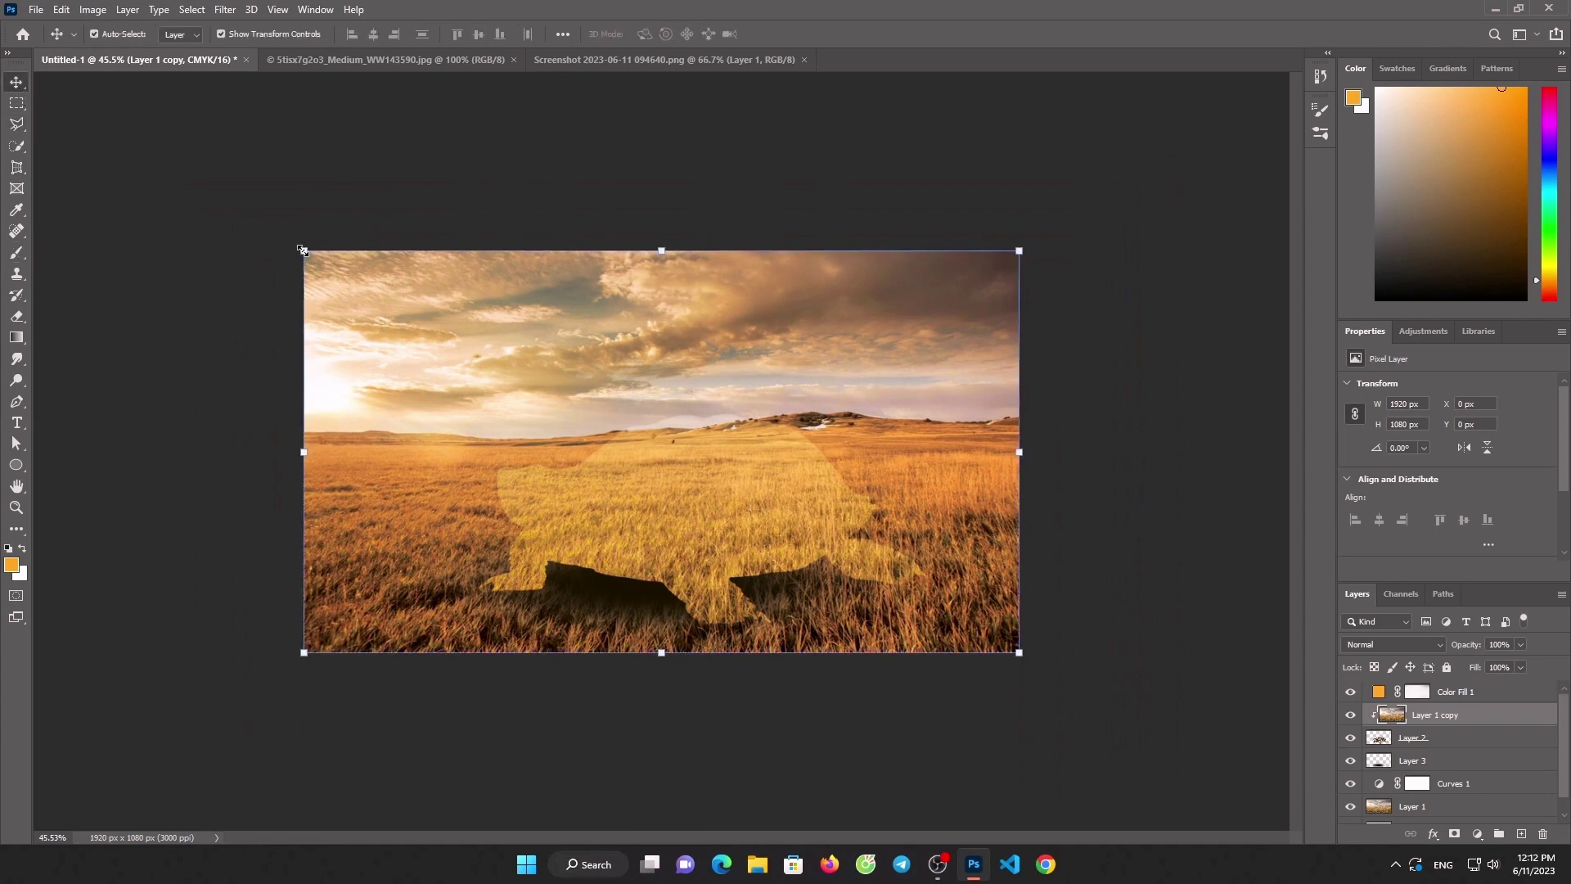
left_click_drag(301, 249, 638, 439)
left_click_drag(684, 536, 509, 492)
left_click_drag(845, 507, 939, 503)
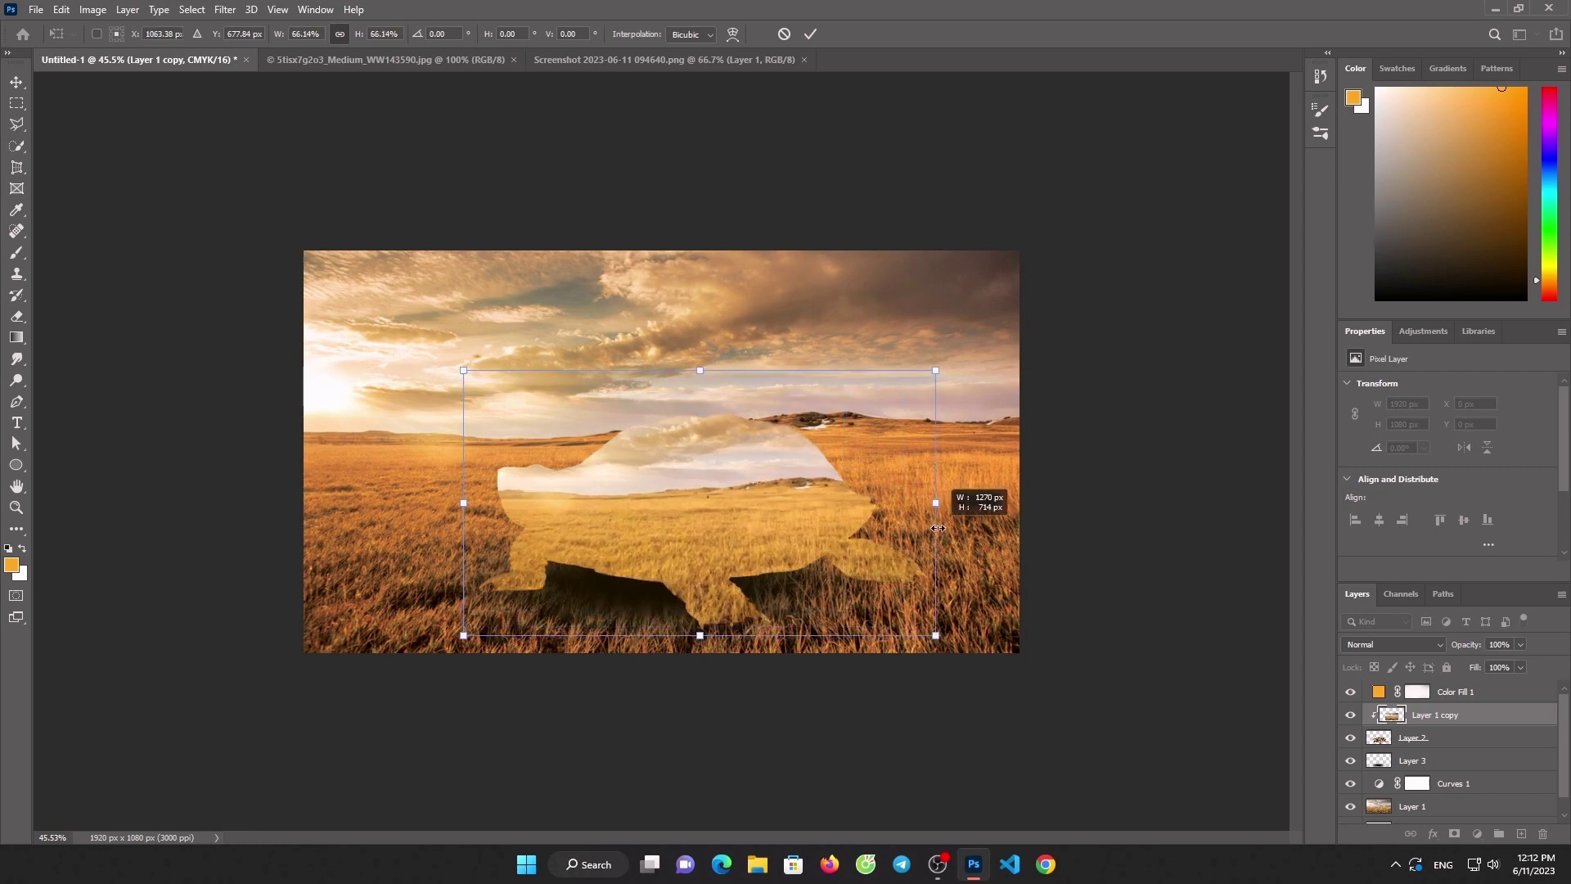
mouse_move(723, 550)
left_mouse_down()
mouse_move(731, 531)
mouse_move(732, 554)
left_mouse_up()
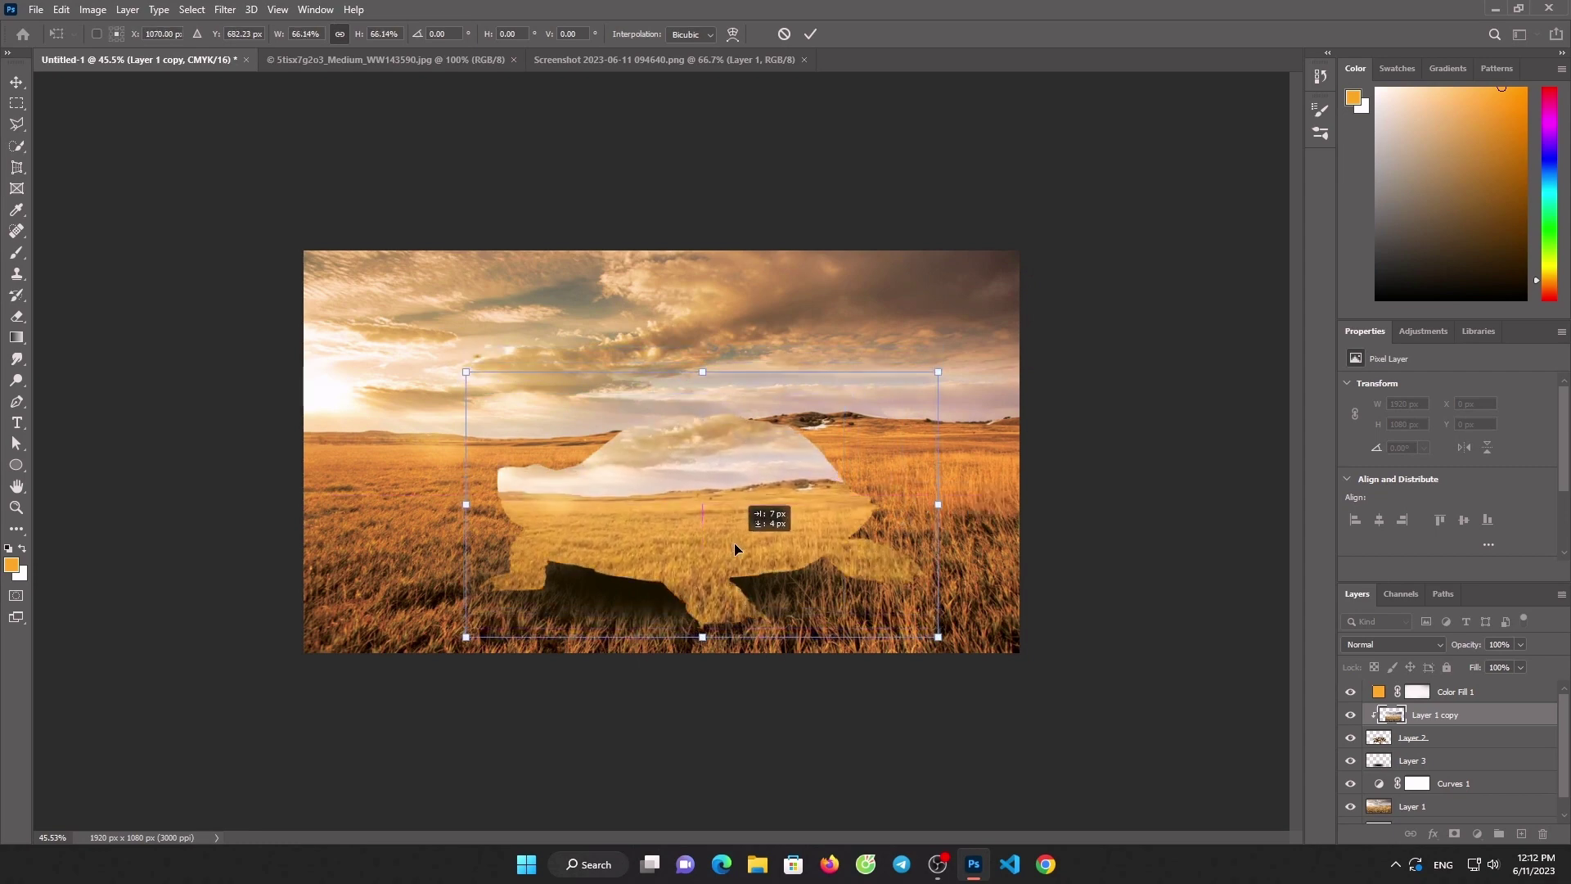
left_click(810, 33)
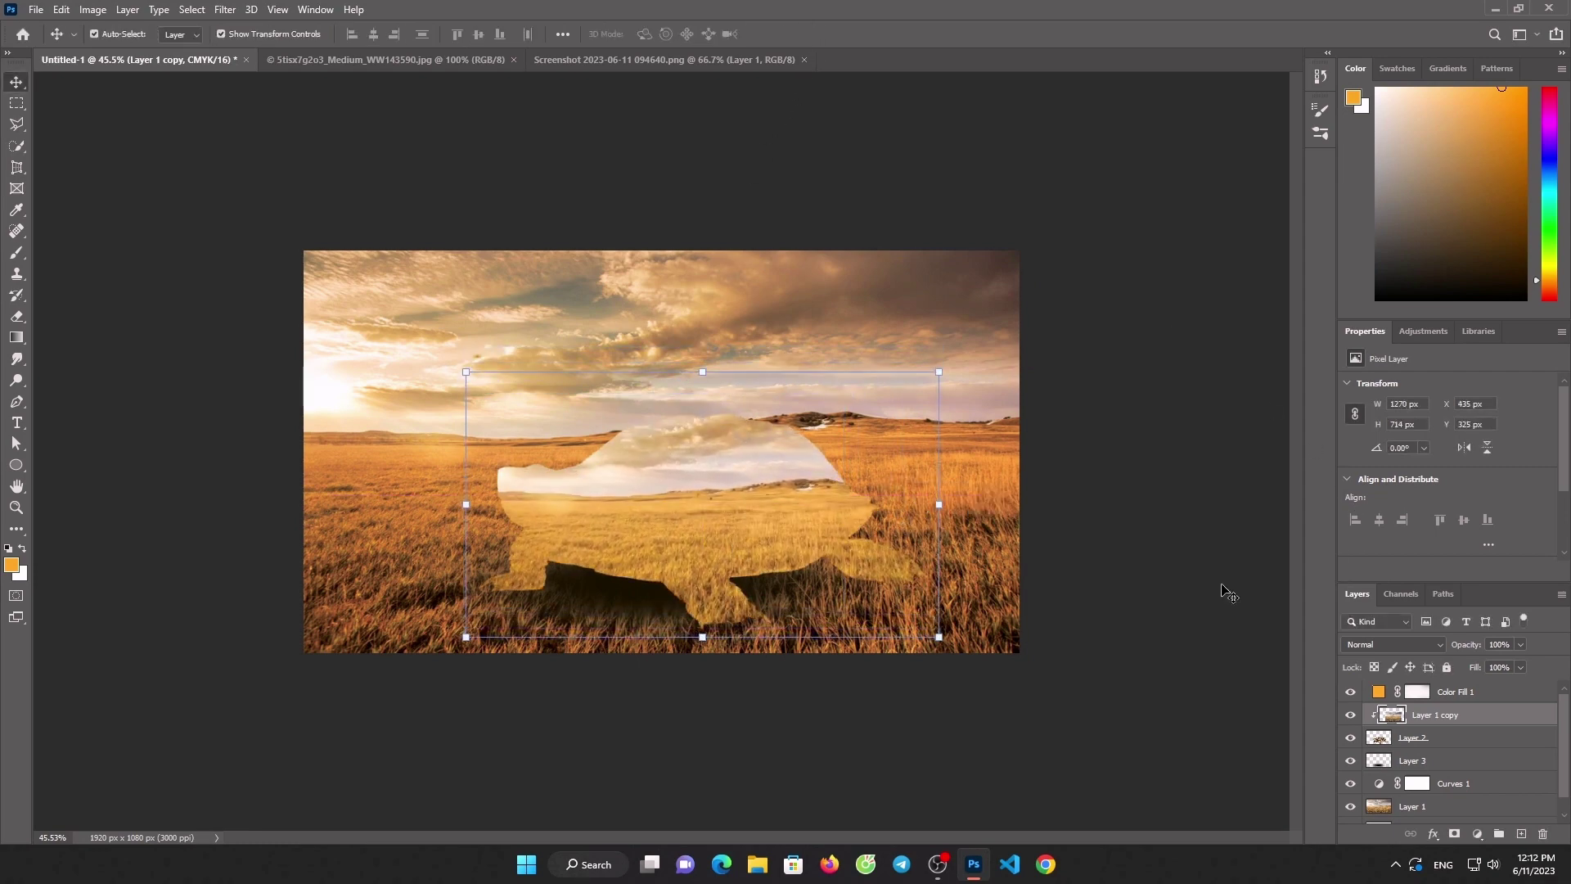
left_click(18, 321)
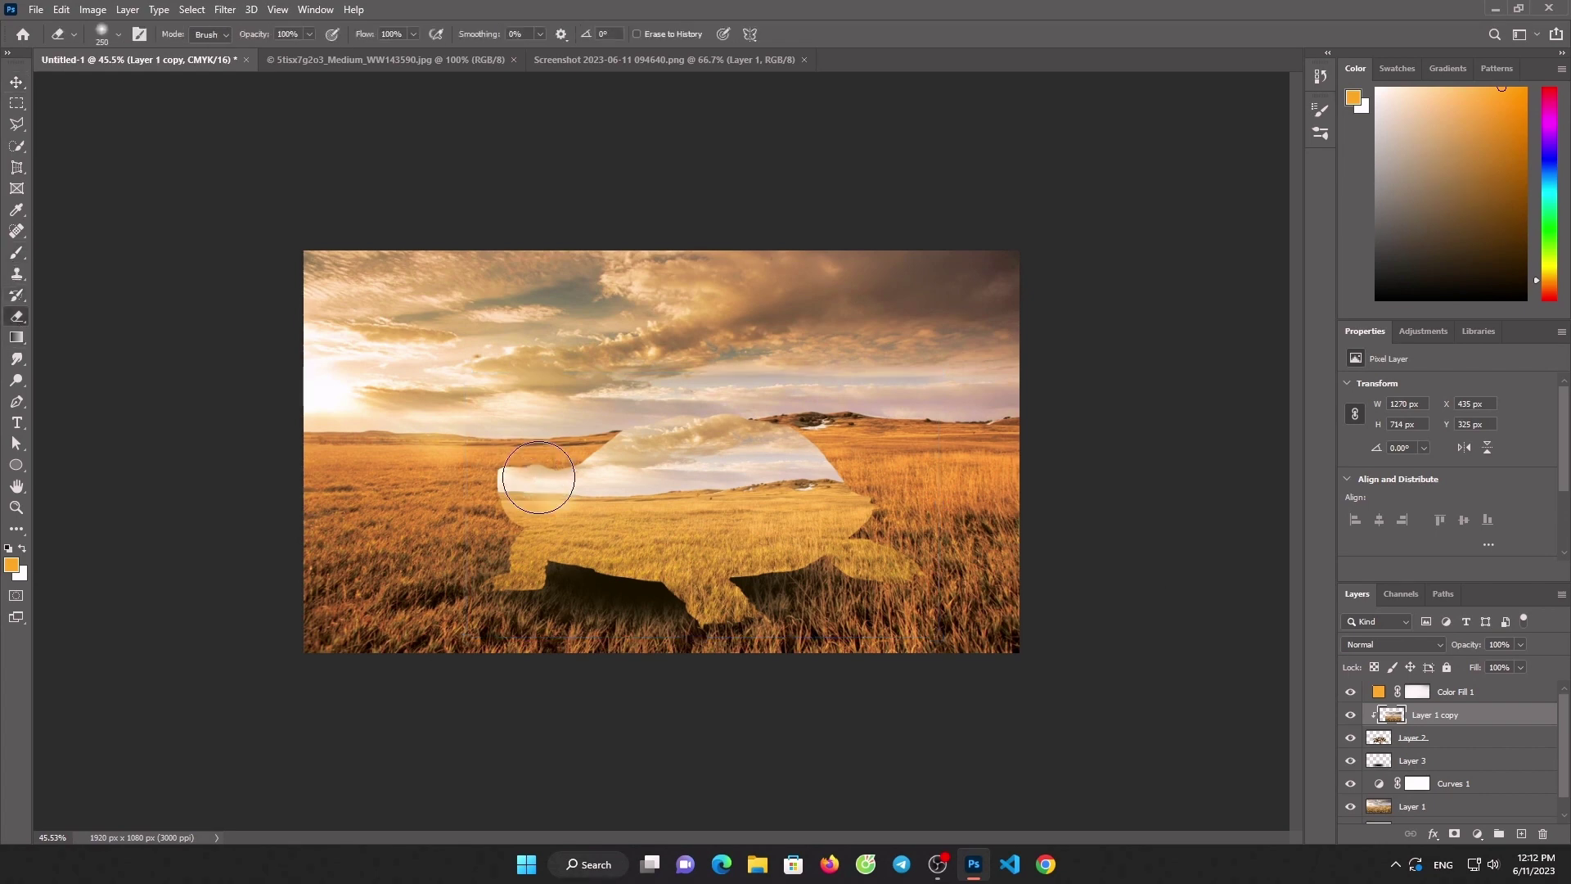
Erase grass from the turtle's head and shell at 700 px, then neck and legs at 250 px
key("bracketright")
key("bracketright")
key("bracketright")
key("bracketright")
key("bracketright")
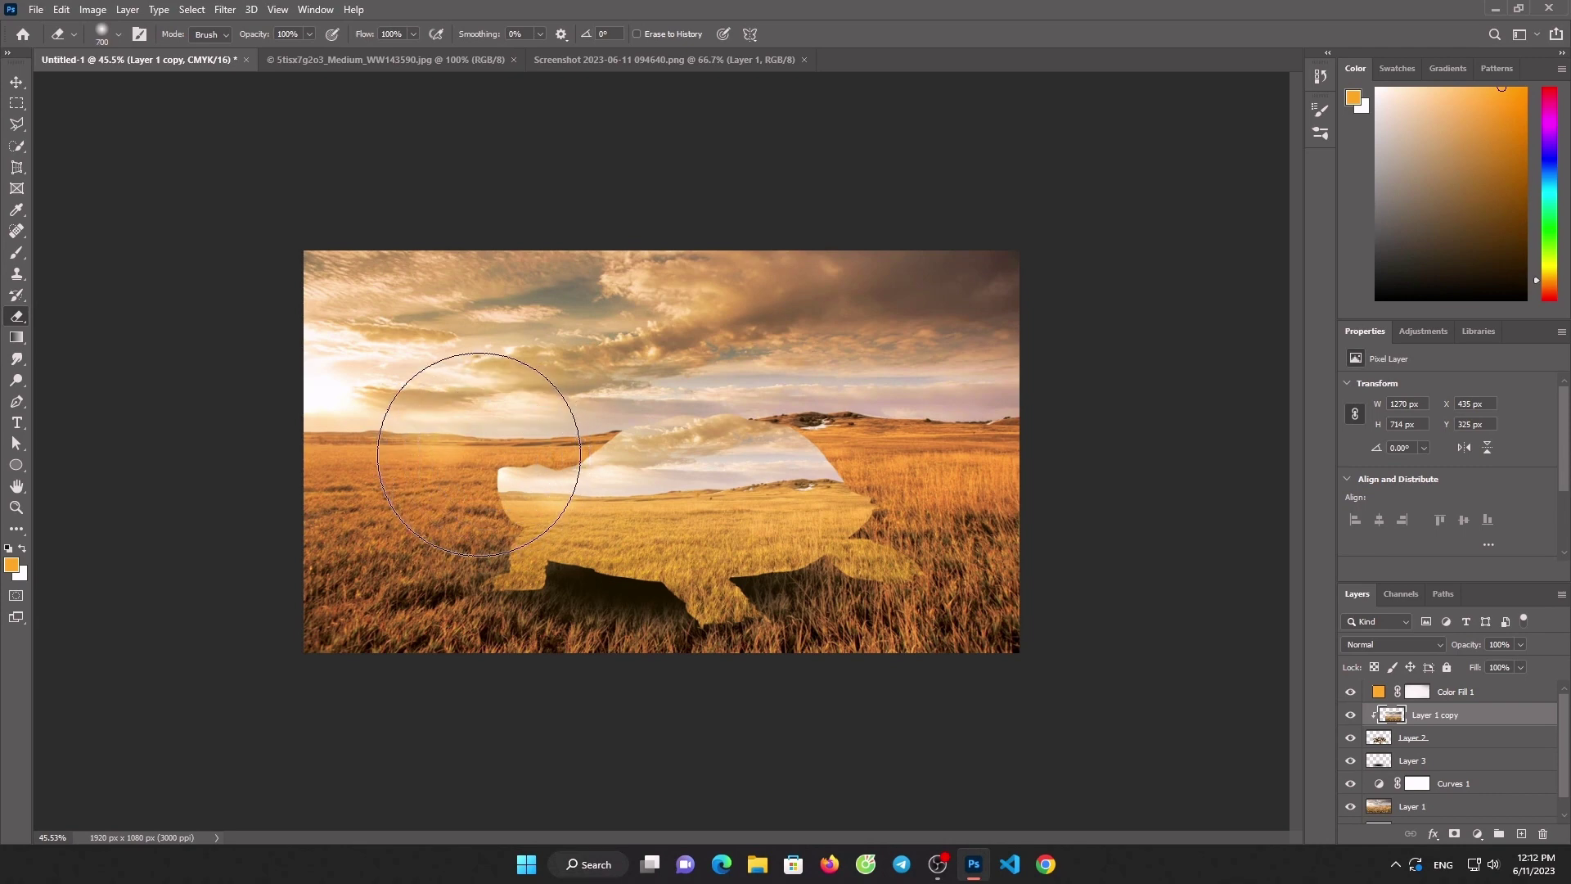
mouse_move(439, 396)
left_mouse_down()
mouse_move(677, 419)
mouse_move(737, 385)
mouse_move(614, 439)
mouse_move(526, 386)
mouse_move(608, 440)
left_mouse_up()
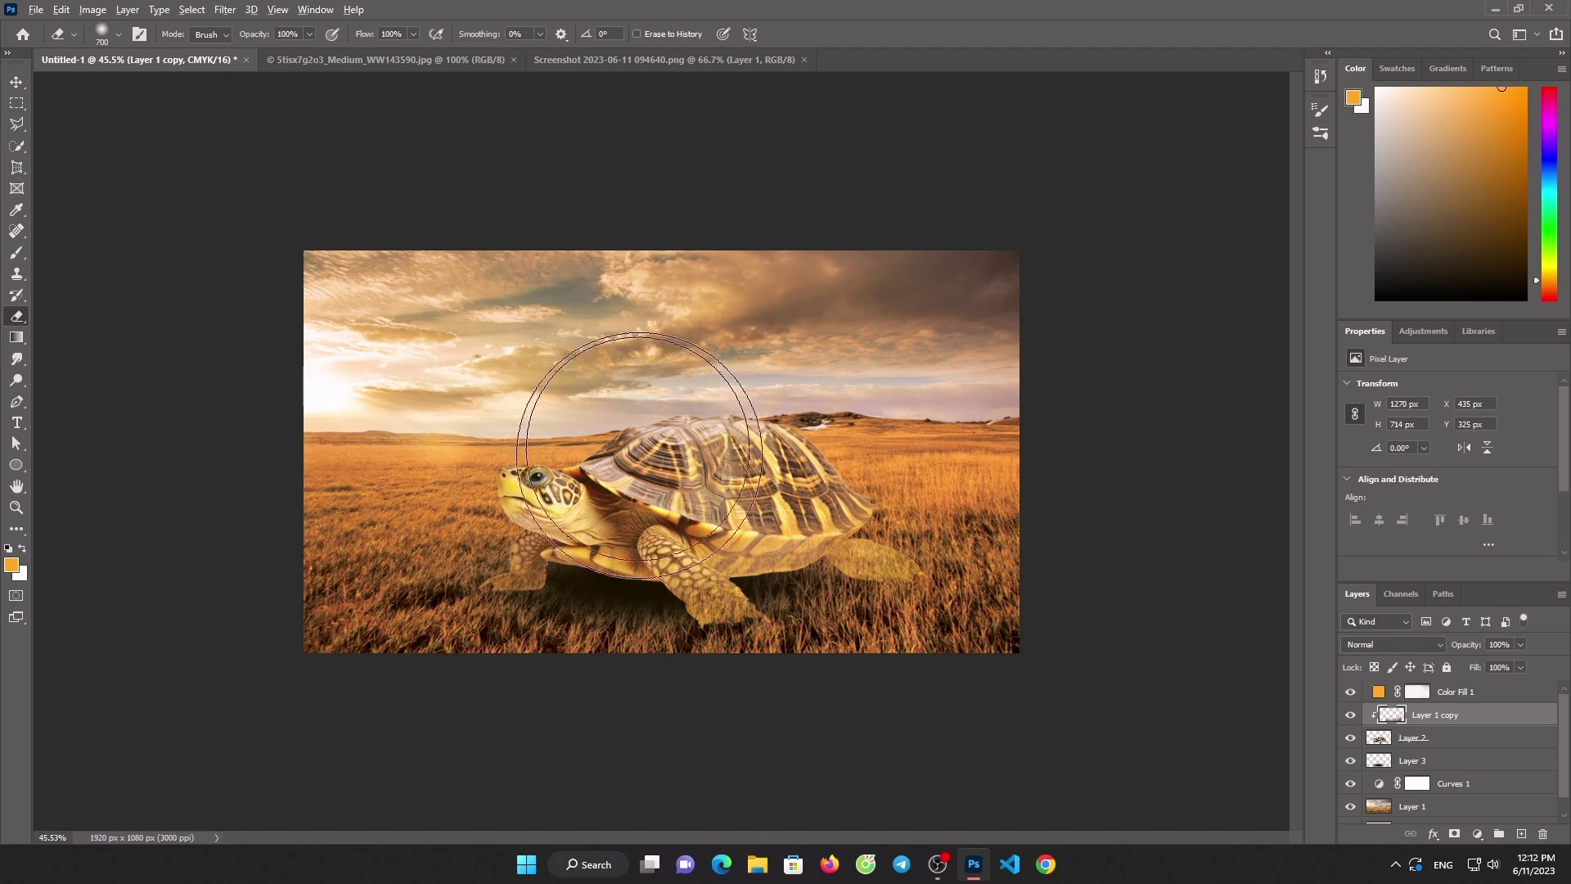
scroll(630, 450, "up", 1)
scroll(630, 450, "up", 1)
key("bracketleft")
key("bracketleft")
key("bracketleft")
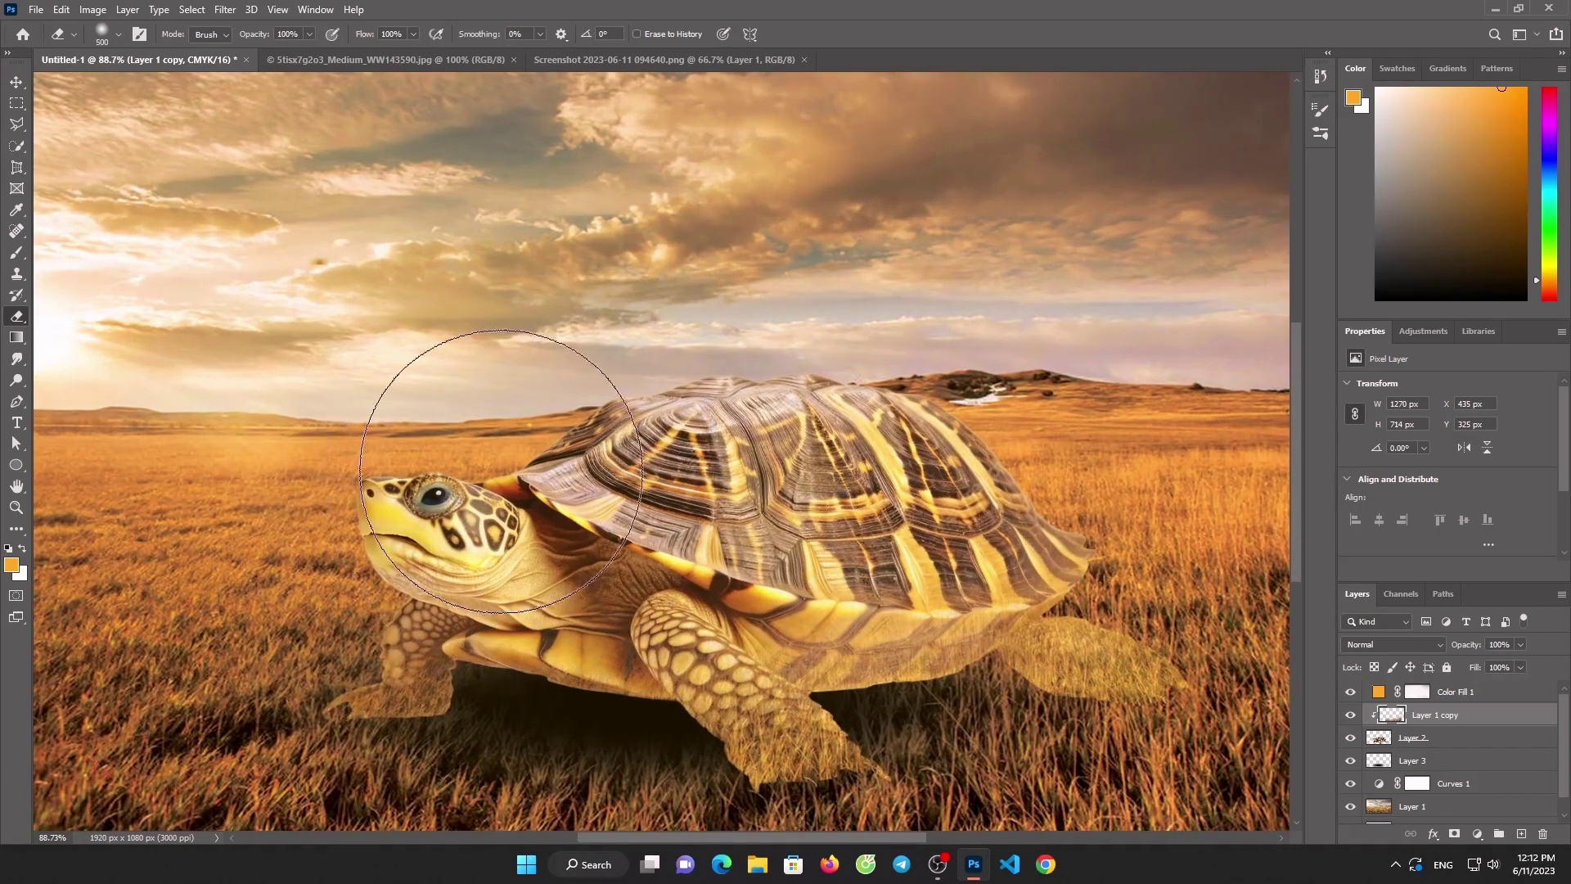
mouse_move(470, 618)
left_mouse_down()
mouse_move(632, 634)
mouse_move(738, 677)
left_mouse_up()
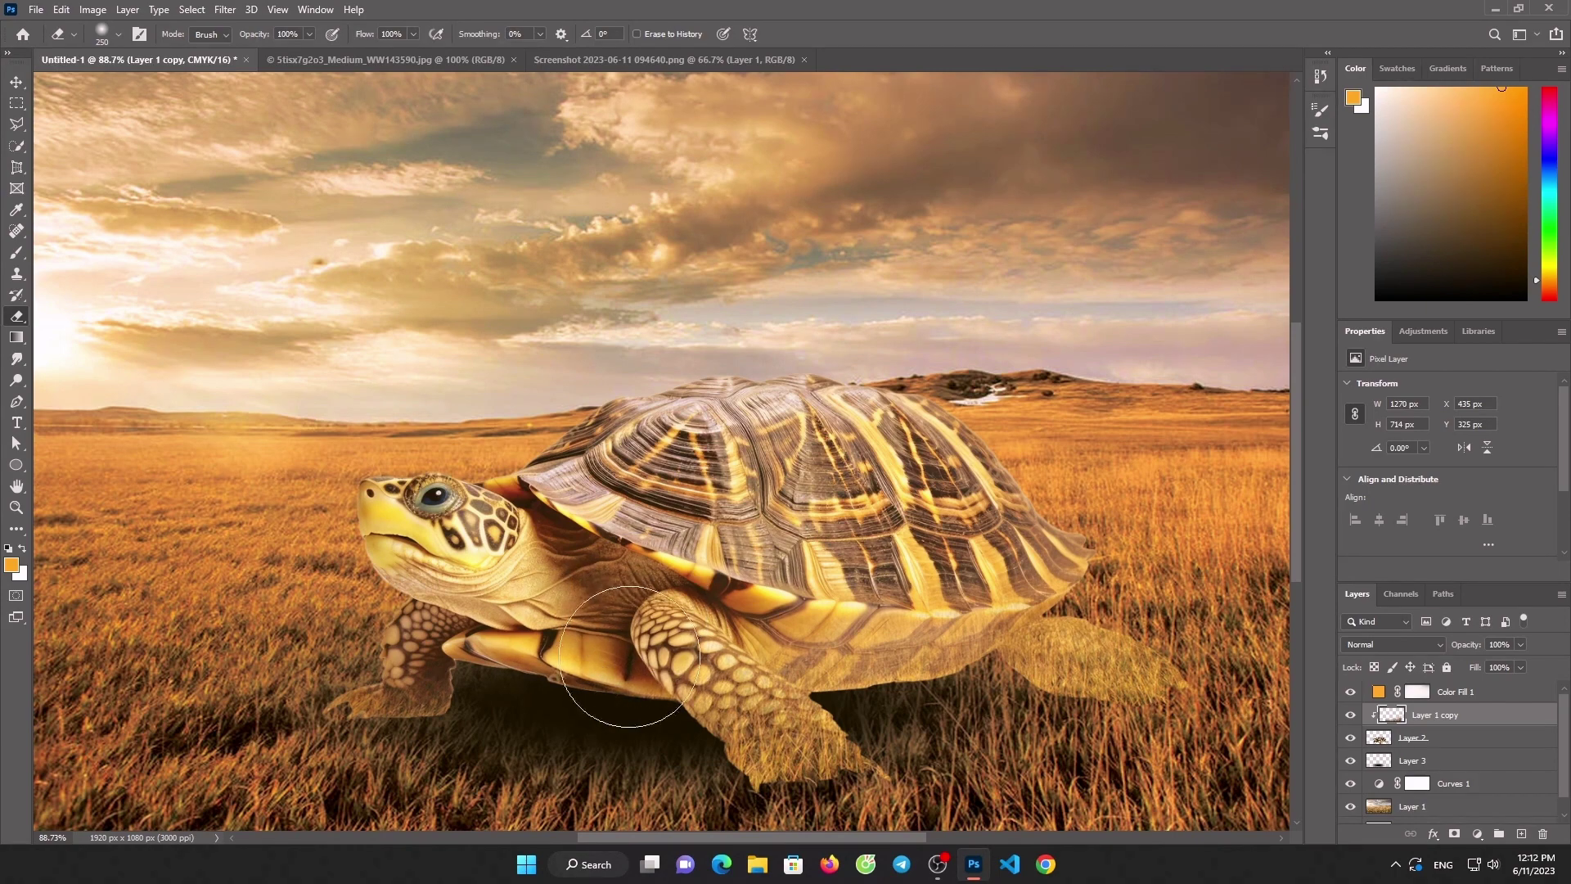
left_click_drag(801, 635, 1118, 586)
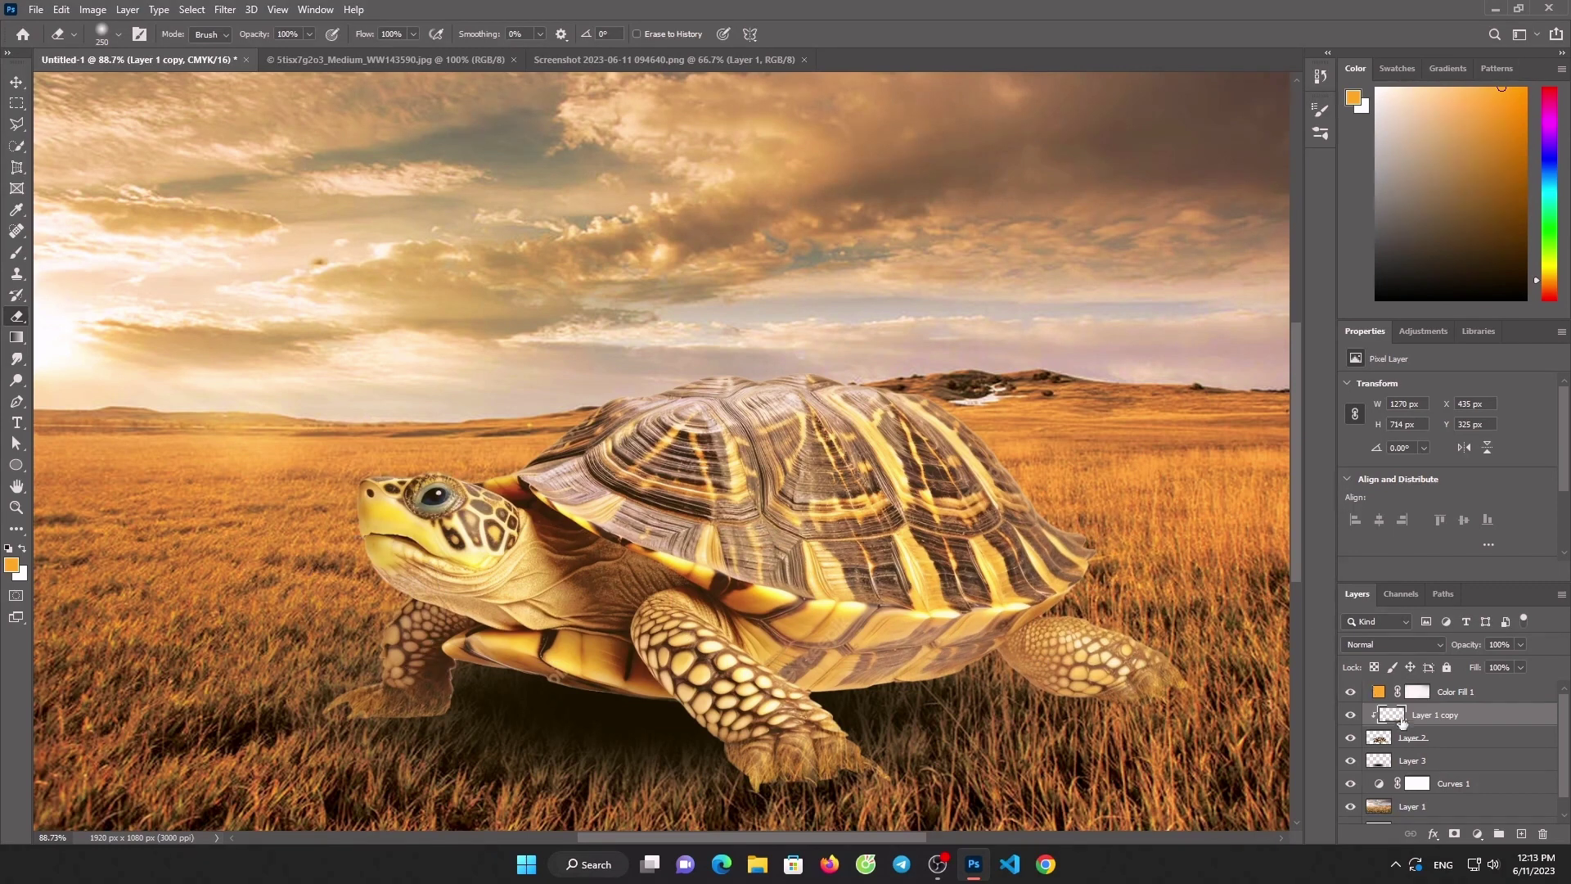
left_click(1411, 739)
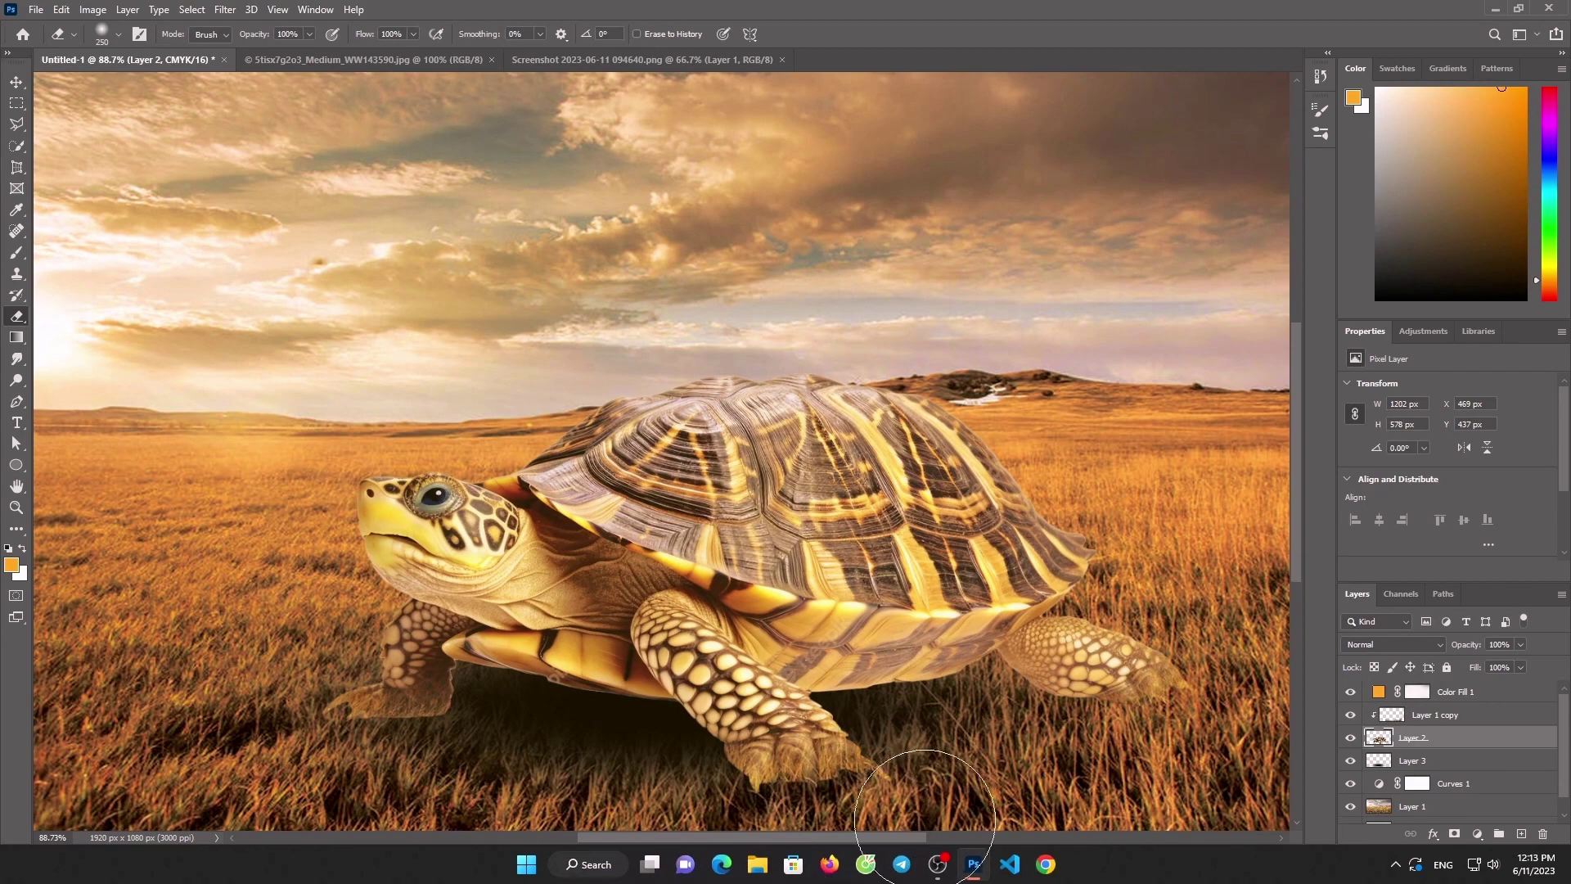
Erase the translucent patches beside and under the front foot, then reselect Layer 1 copy
scroll(796, 816, "left", 5)
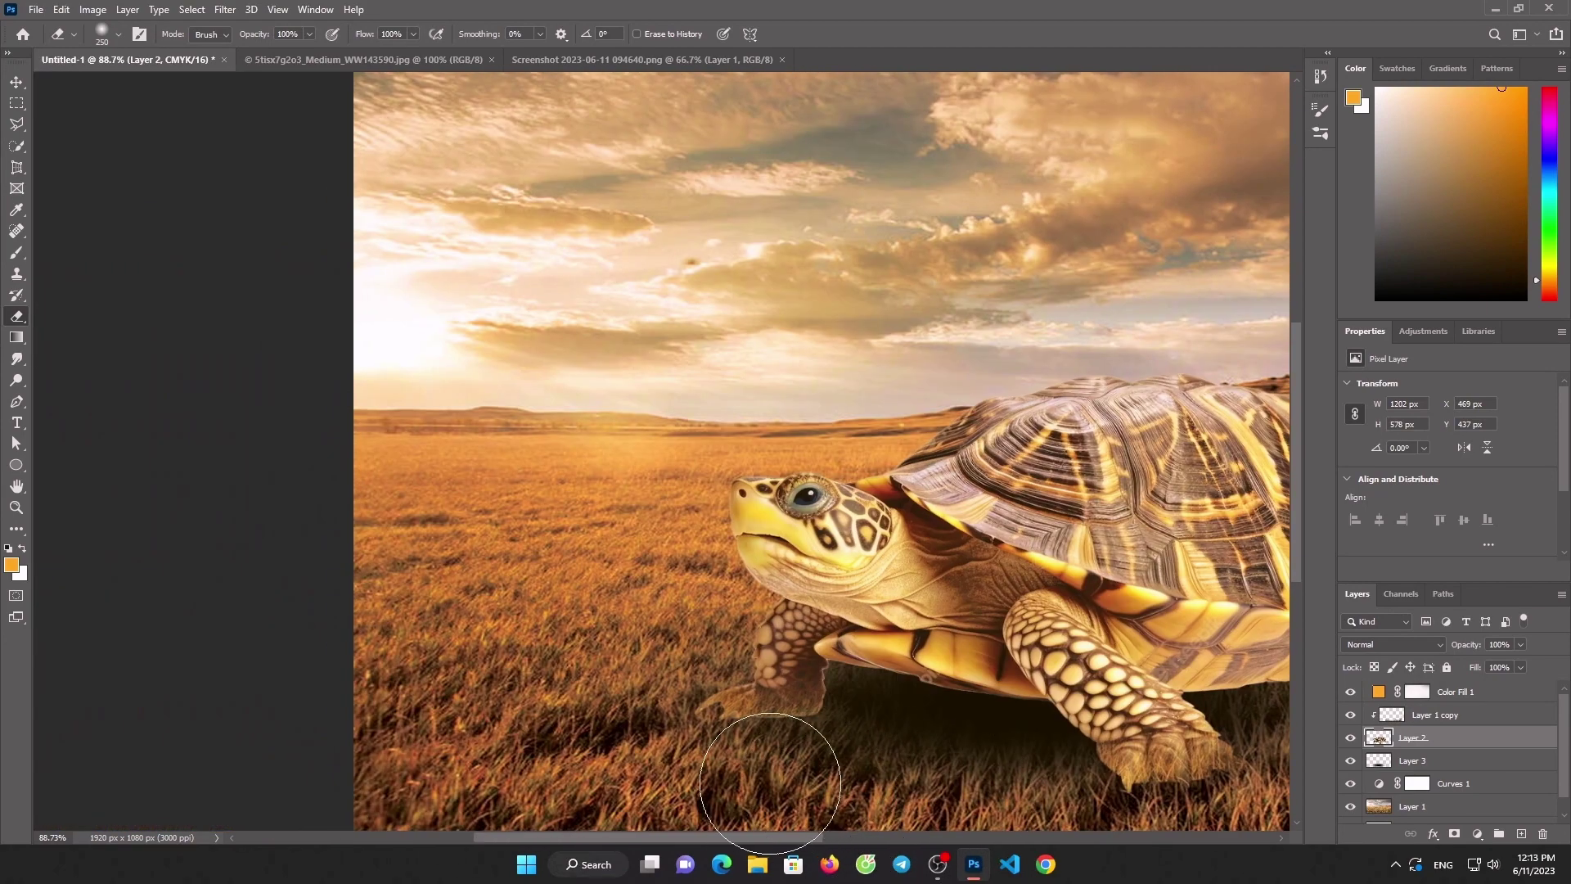
left_click_drag(721, 737, 835, 782)
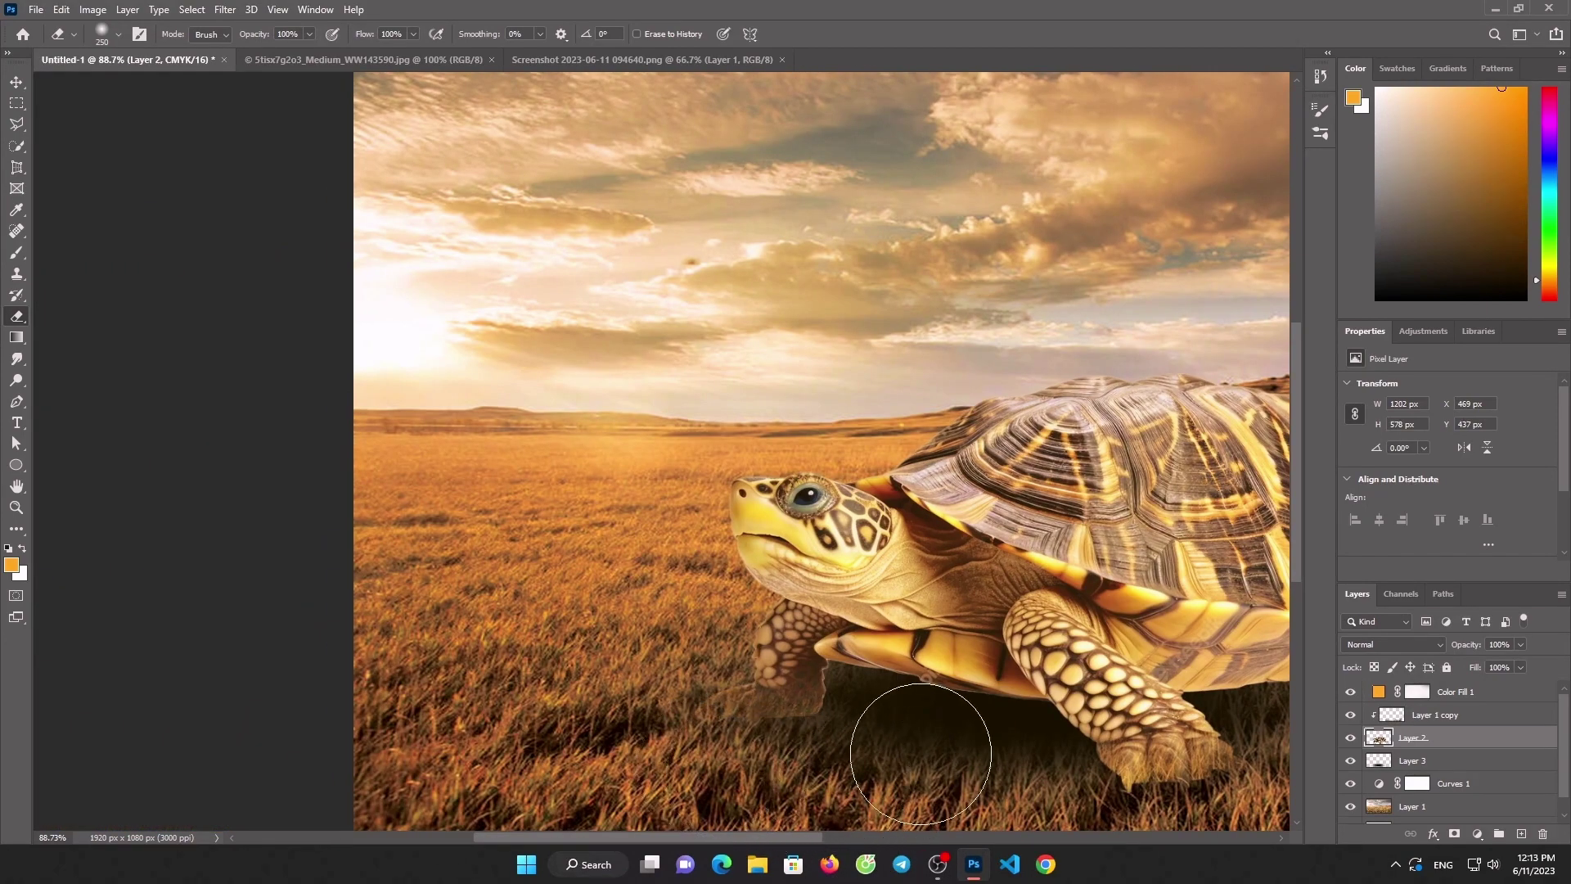
scroll(941, 737, "down", 3)
mouse_move(720, 695)
left_mouse_down()
mouse_move(737, 695)
mouse_move(713, 713)
left_mouse_up()
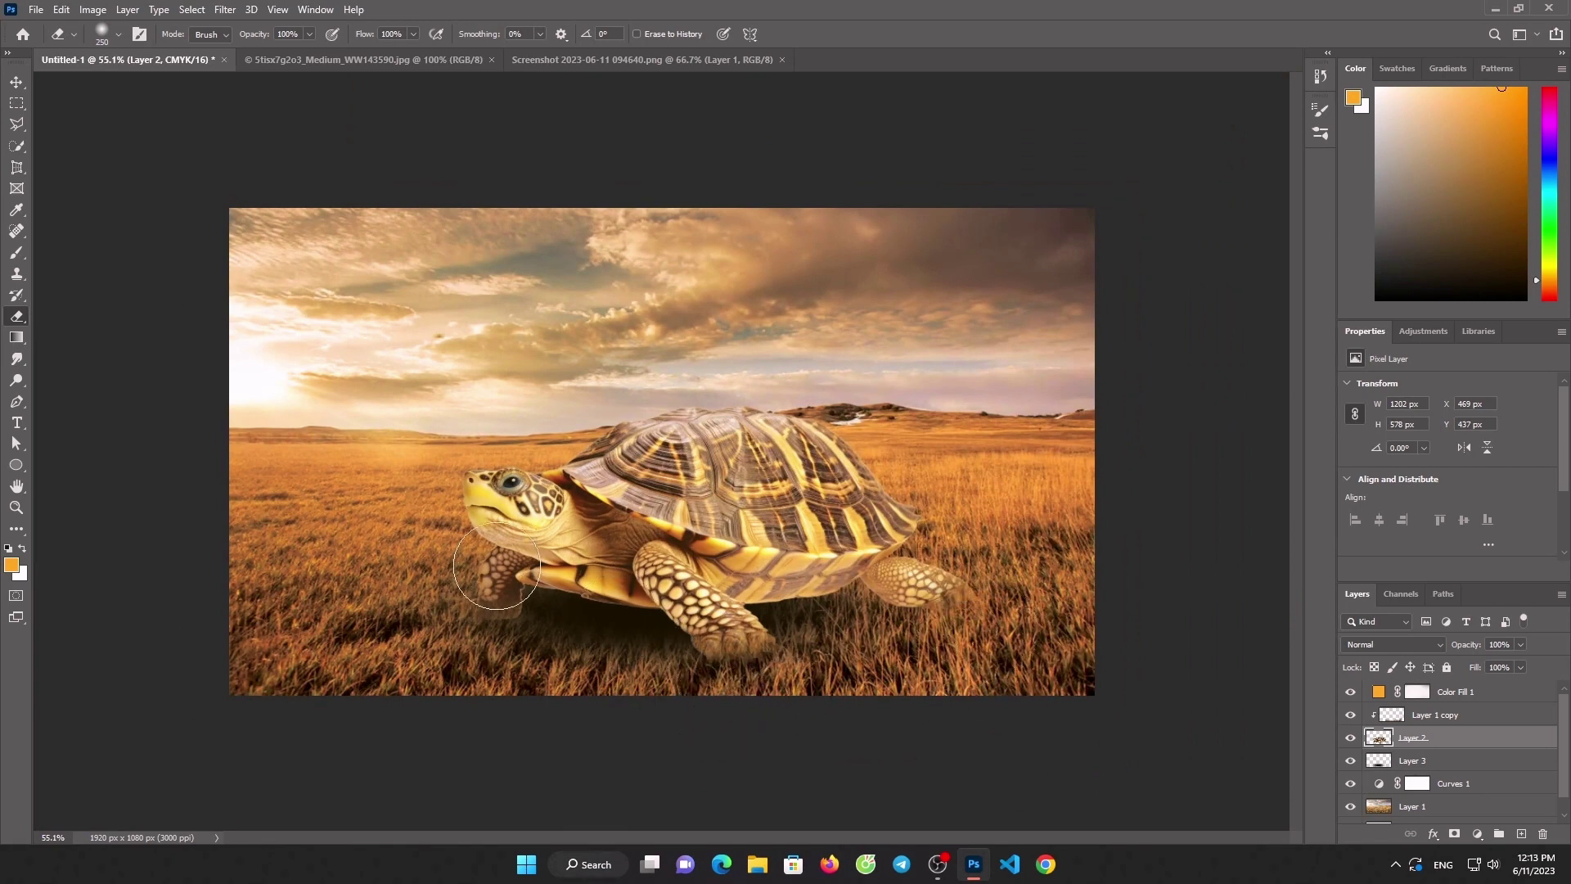
left_click(1436, 715)
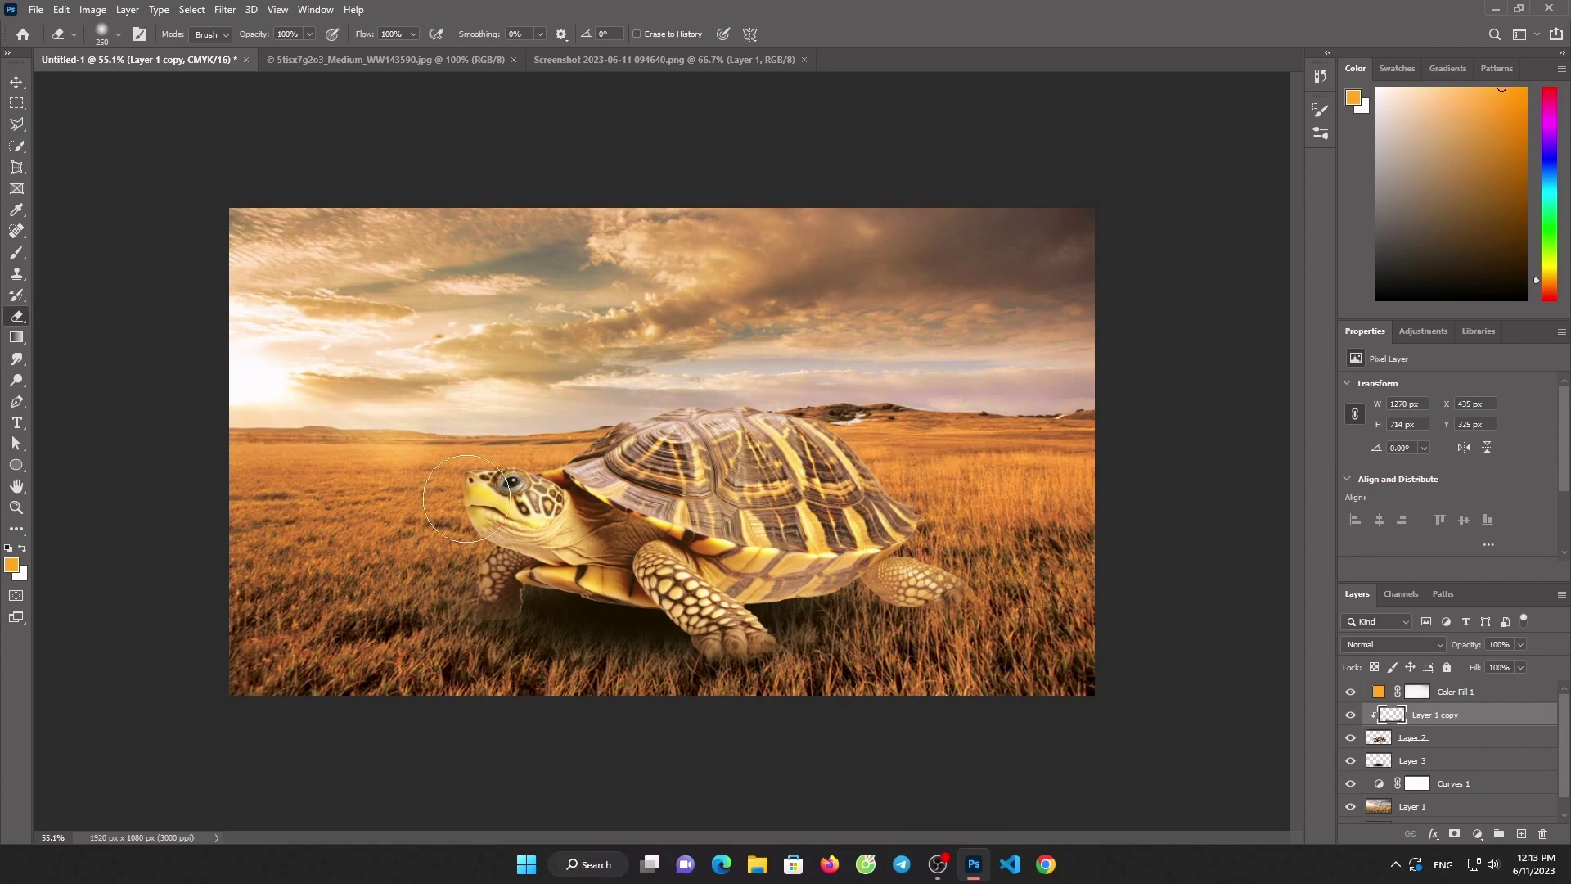
scroll(667, 451, "up", 3)
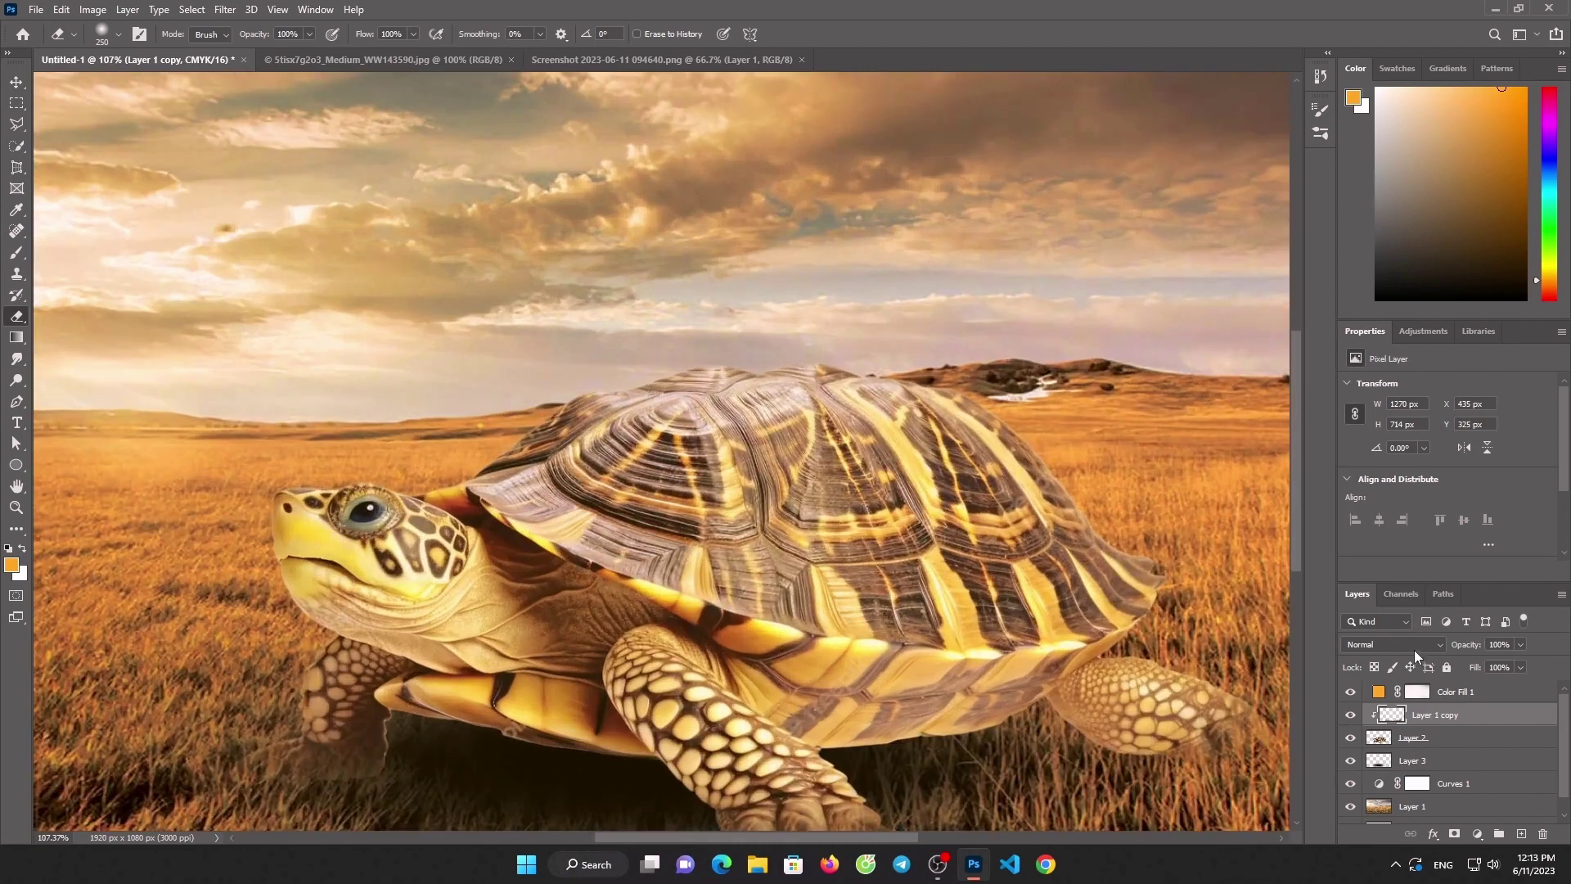
On Layer 2, outline a shell segment with Polygonal Lasso, lift it out, and delete it
left_click(1434, 742)
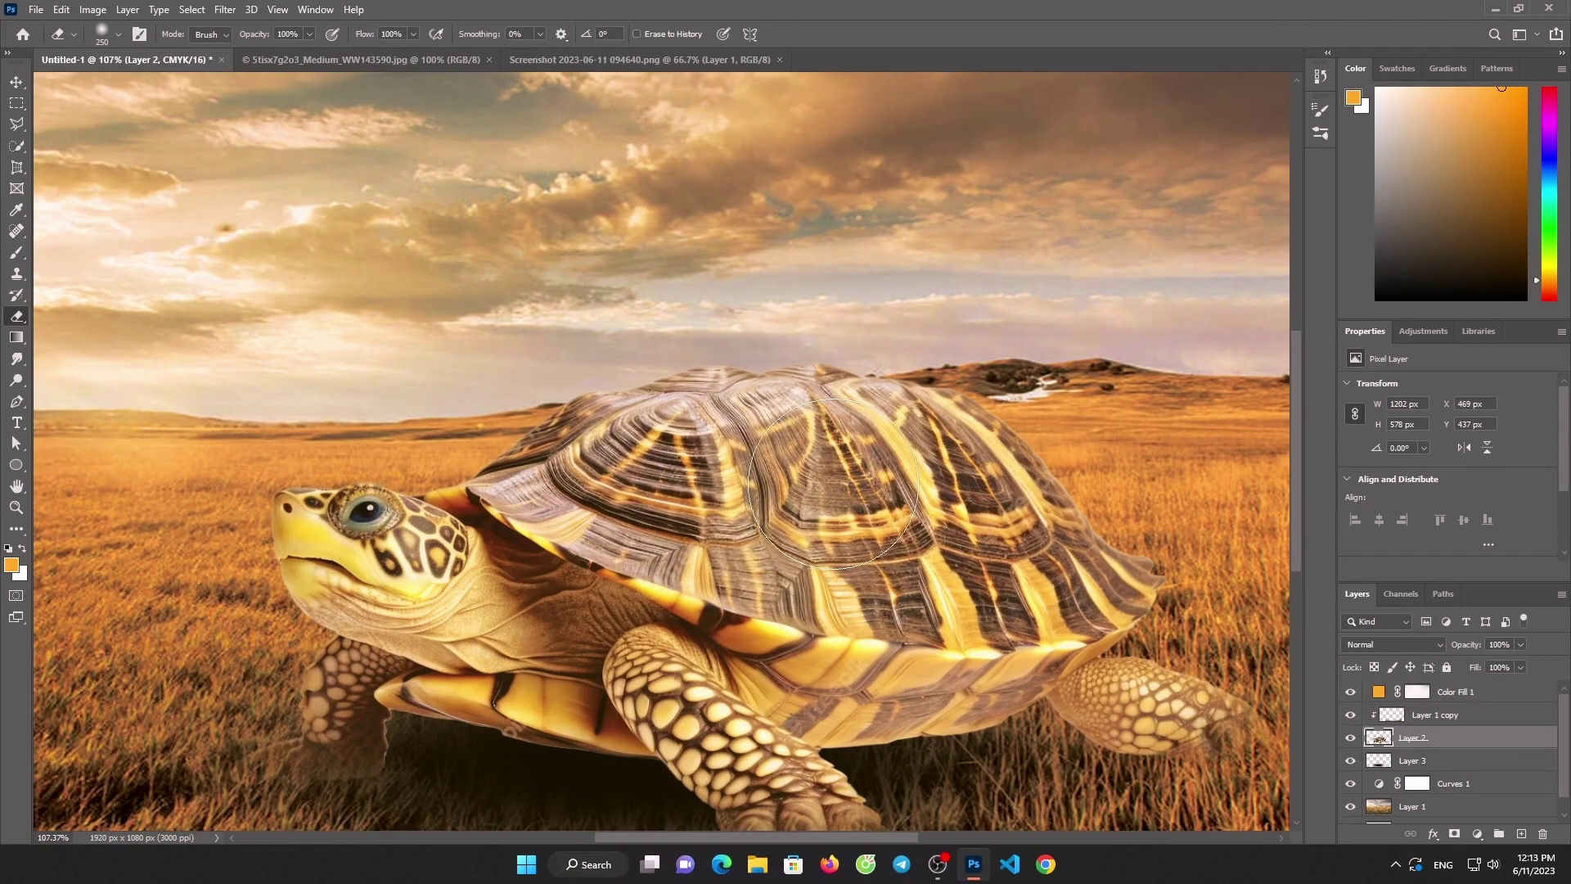
scroll(698, 455, "up", 3)
scroll(697, 454, "down", 2)
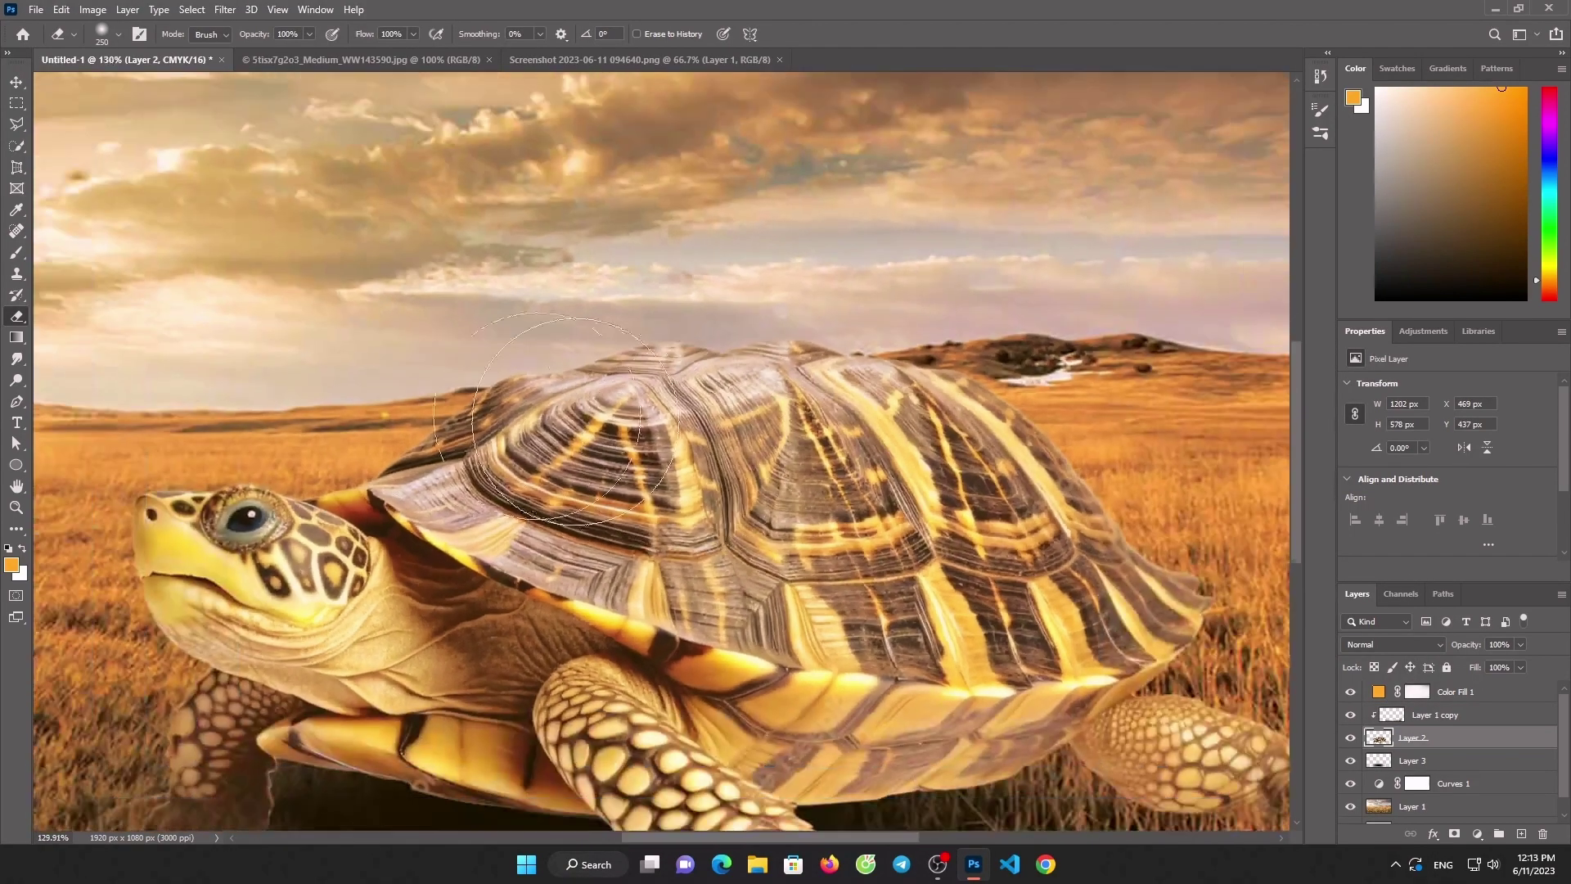
left_click(17, 123)
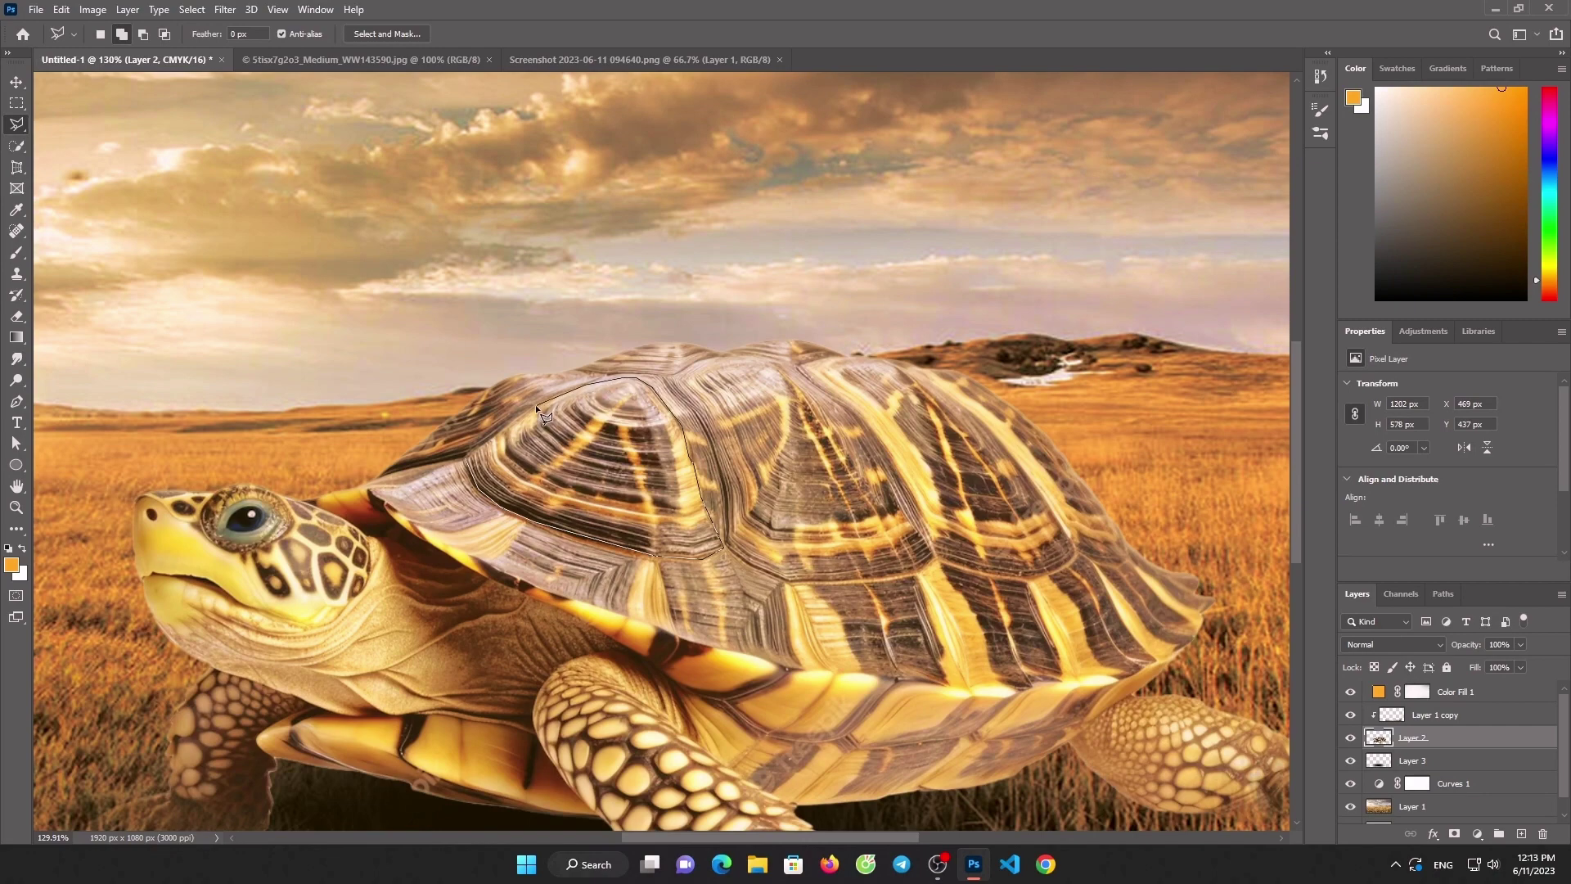
left_click(464, 465)
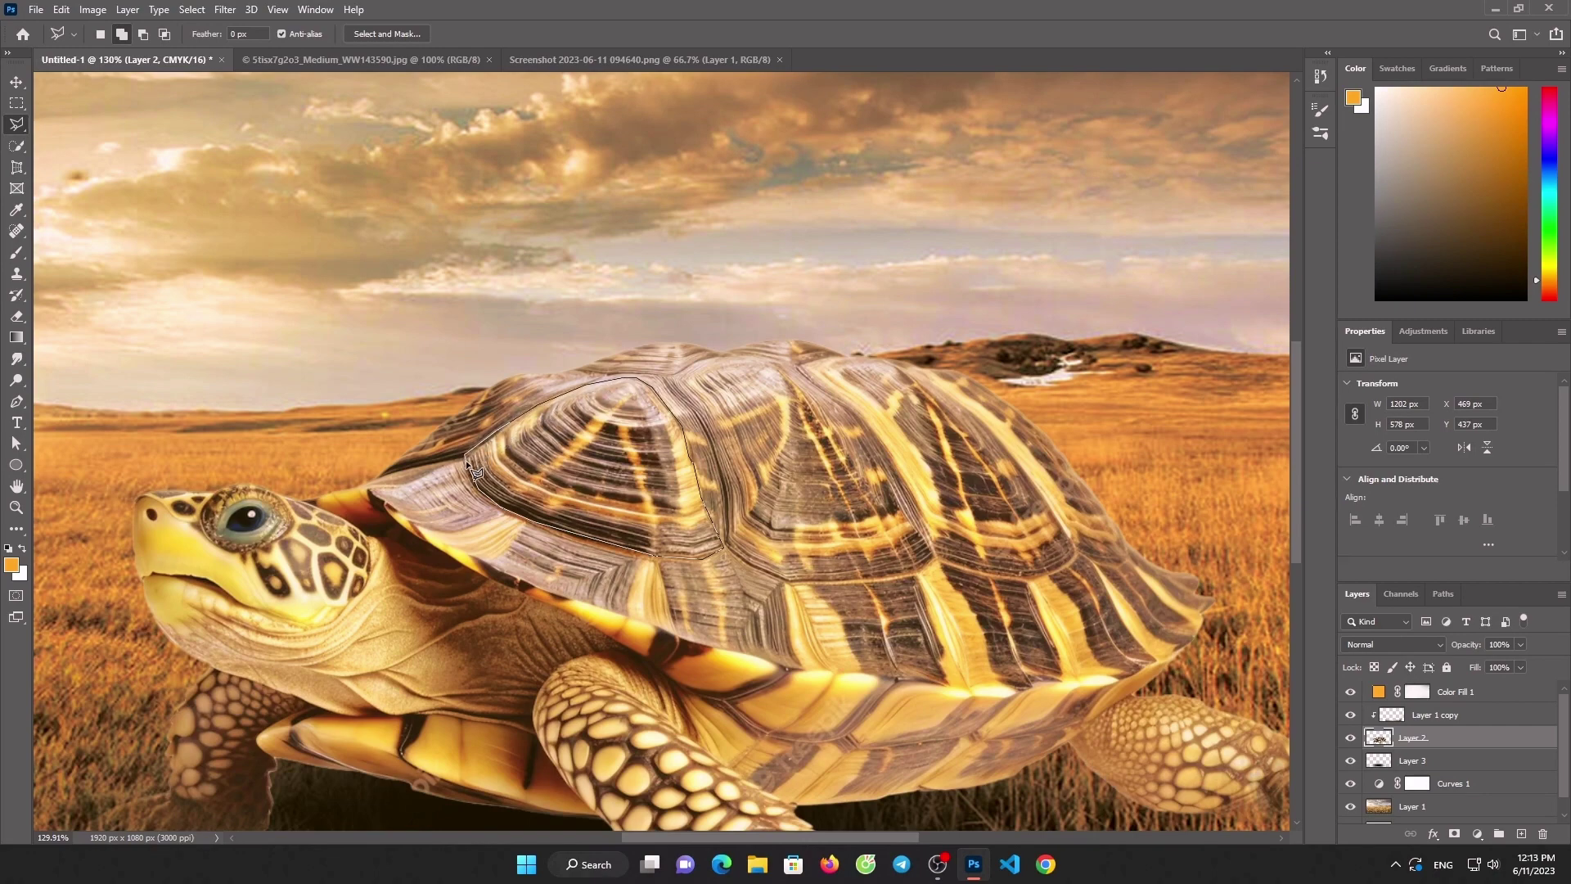
left_click(16, 82)
left_click_drag(516, 423, 368, 291)
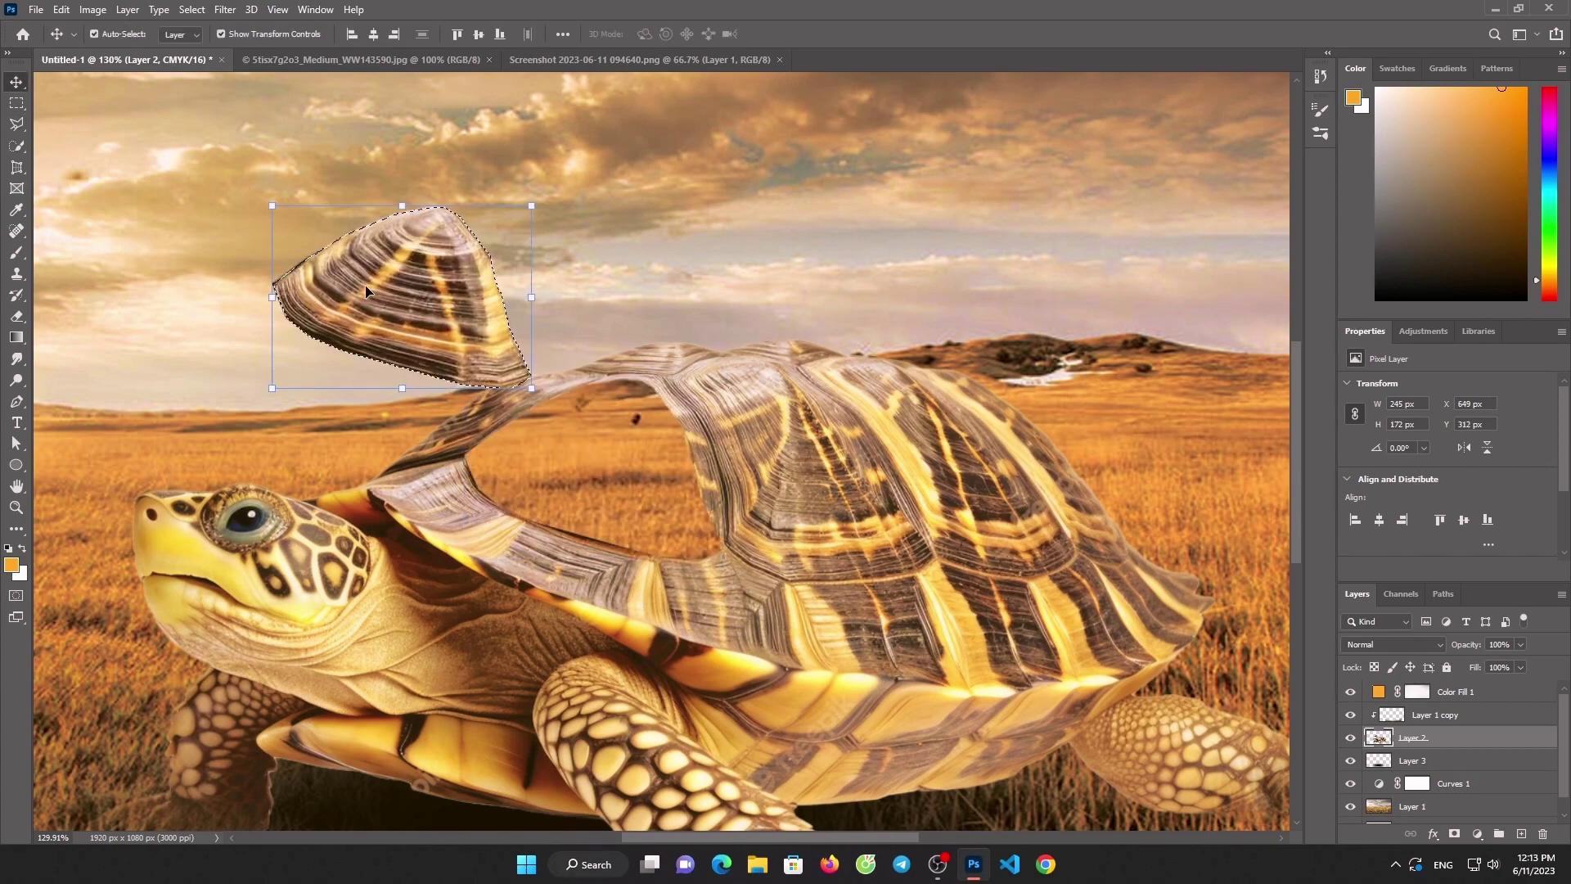
key("Delete")
key("ctrl+d")
Outline another shell segment with a new Polygonal Lasso selection
left_click(16, 124)
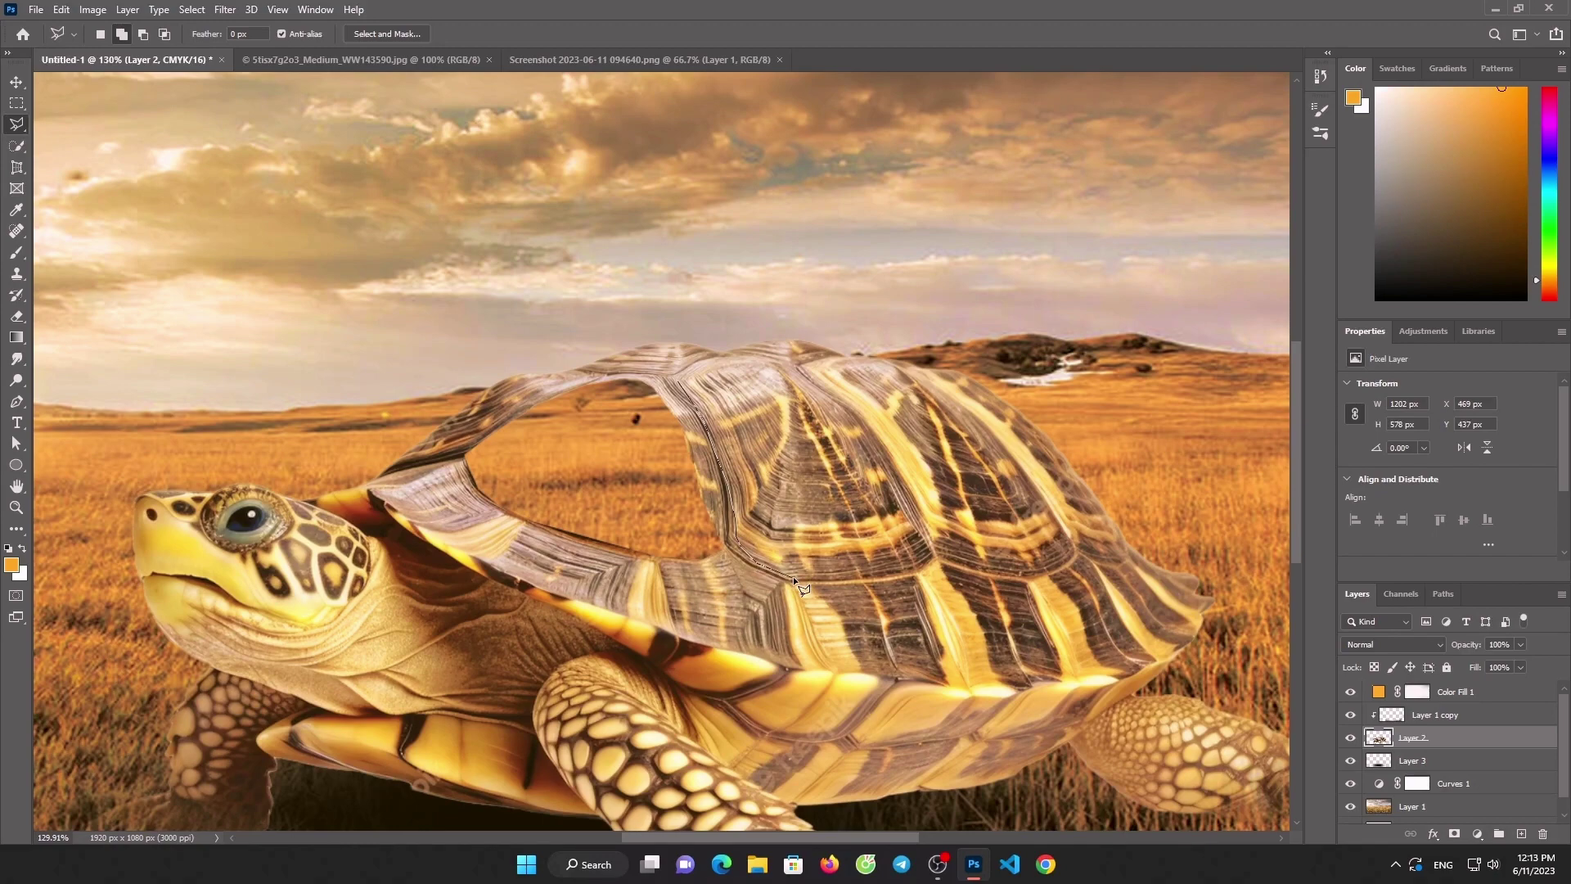
left_click(873, 579)
left_click(937, 562)
left_click(682, 374)
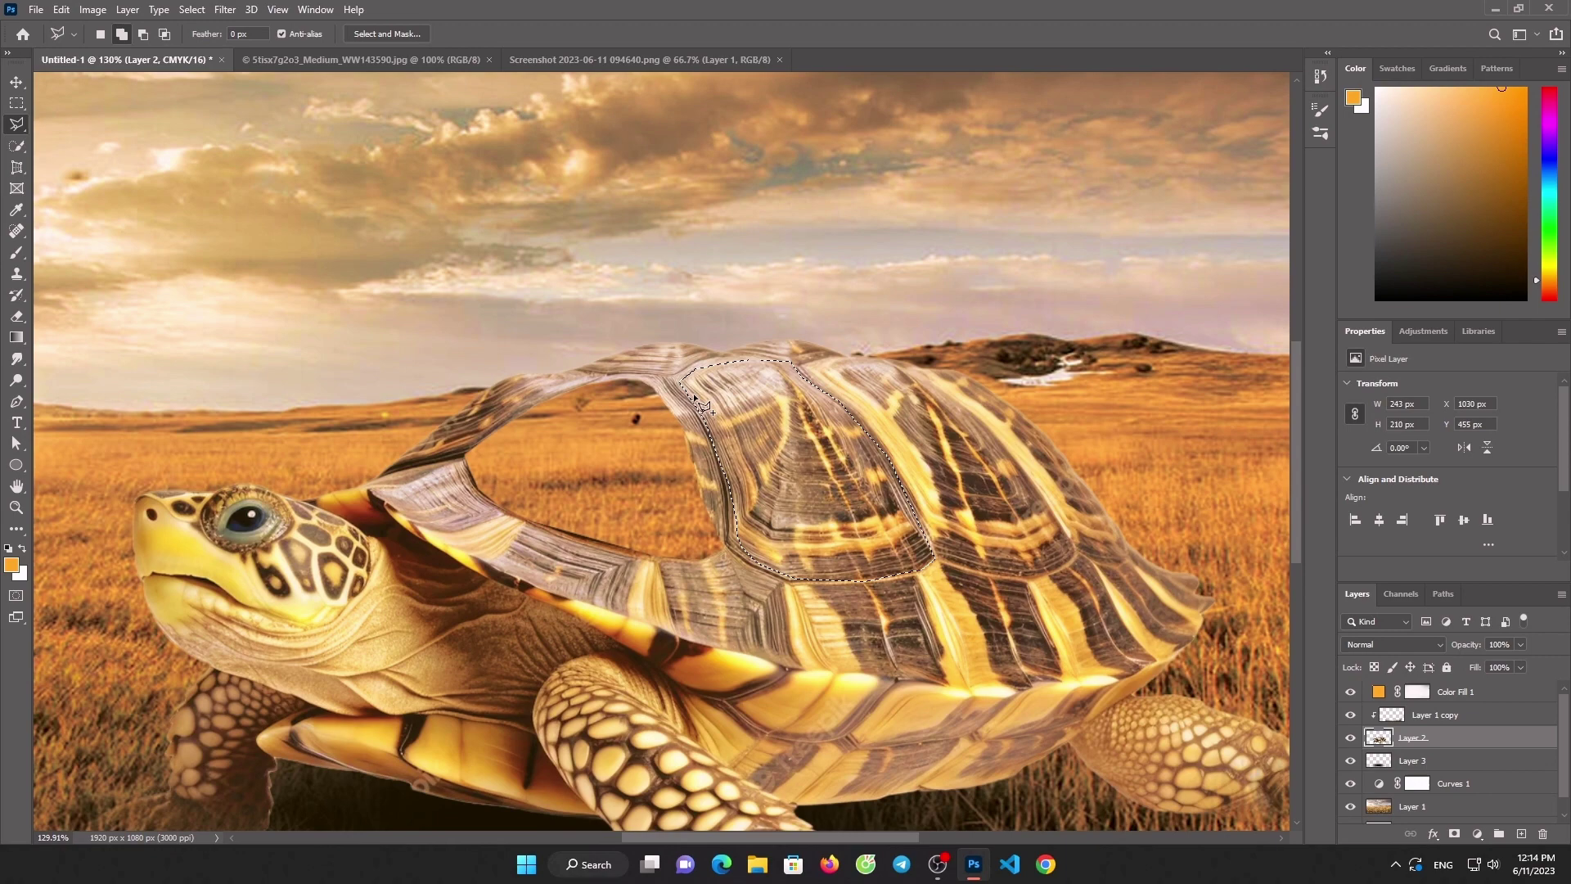
Lift the selected shell piece up into the sky and delete it
left_click(16, 81)
left_click_drag(821, 447, 664, 179)
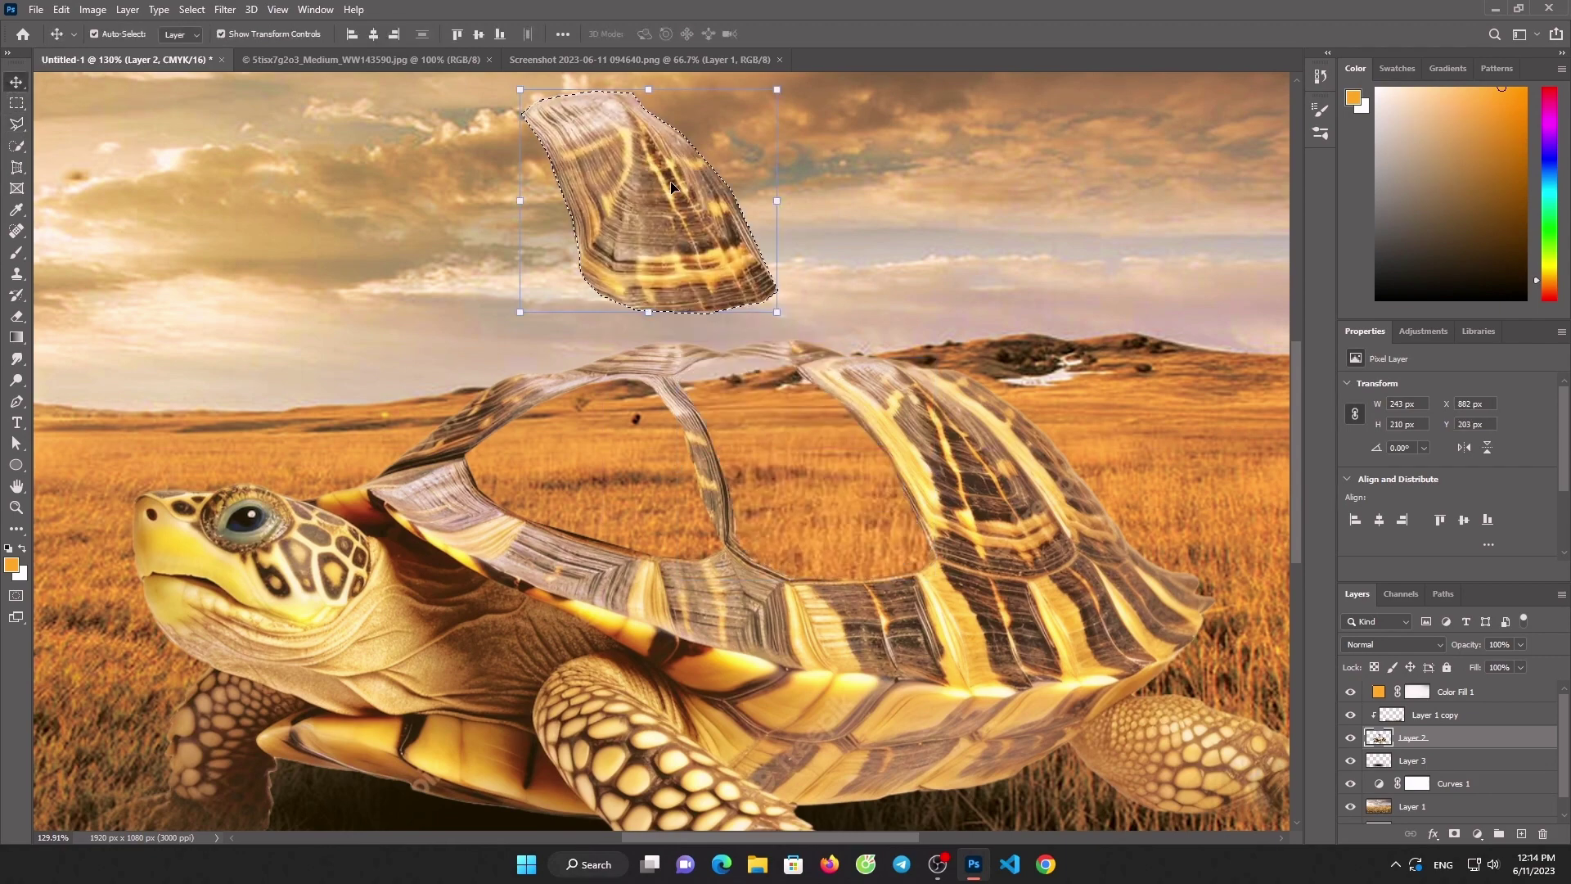
key("Delete")
Outline another piece along the shell edge, drag it upward, then undo the move
left_click(17, 124)
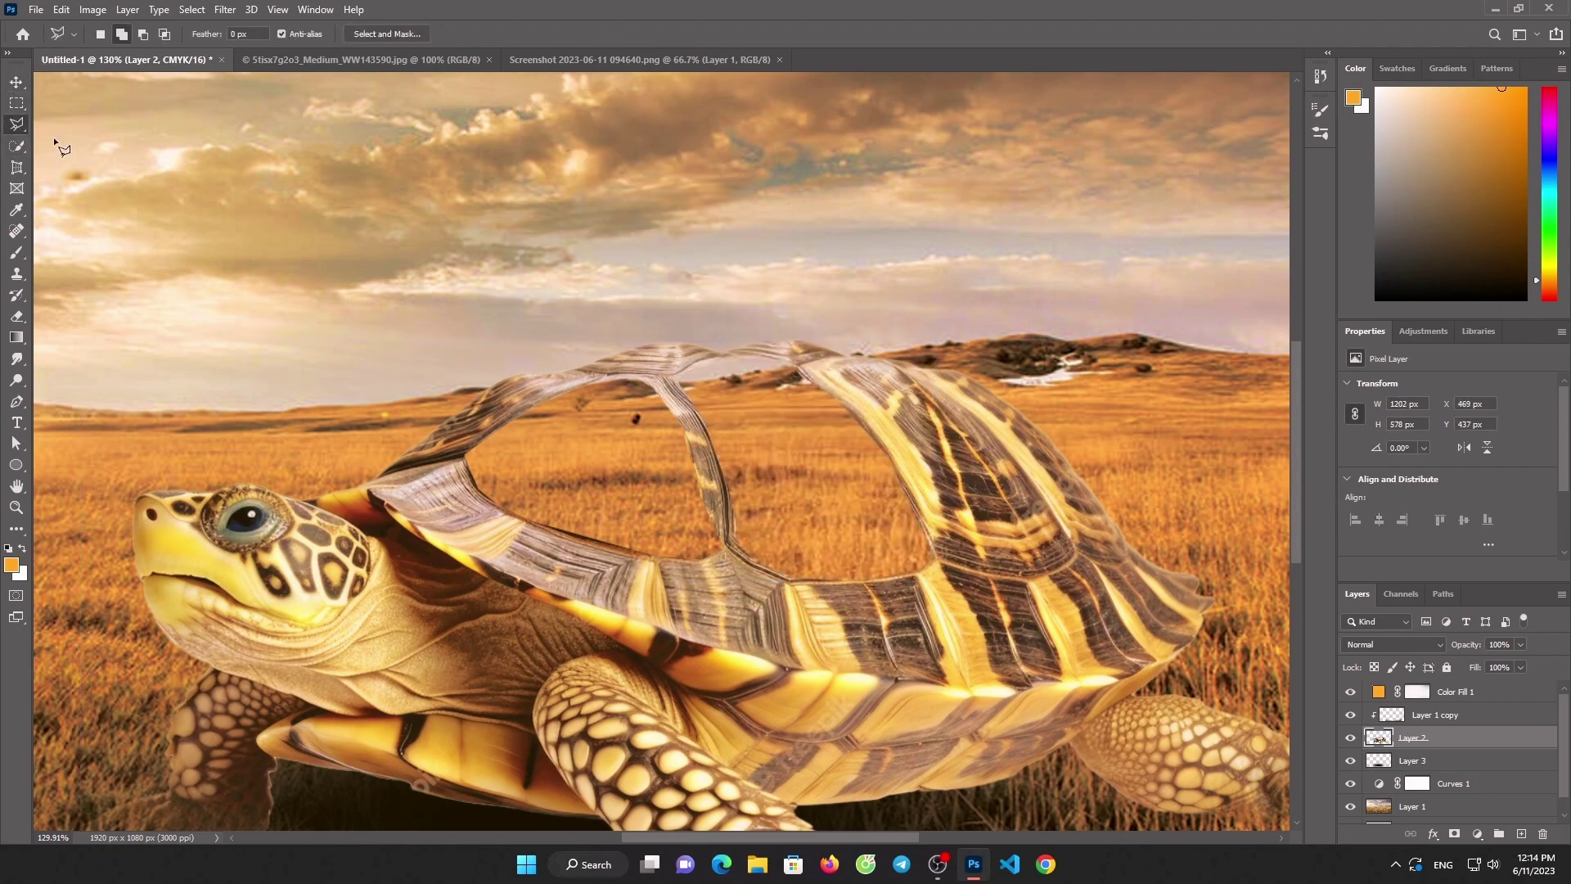
left_click(827, 374)
left_click(870, 409)
left_click(904, 454)
left_click(841, 383)
left_click(16, 83)
left_click_drag(949, 451, 811, 254)
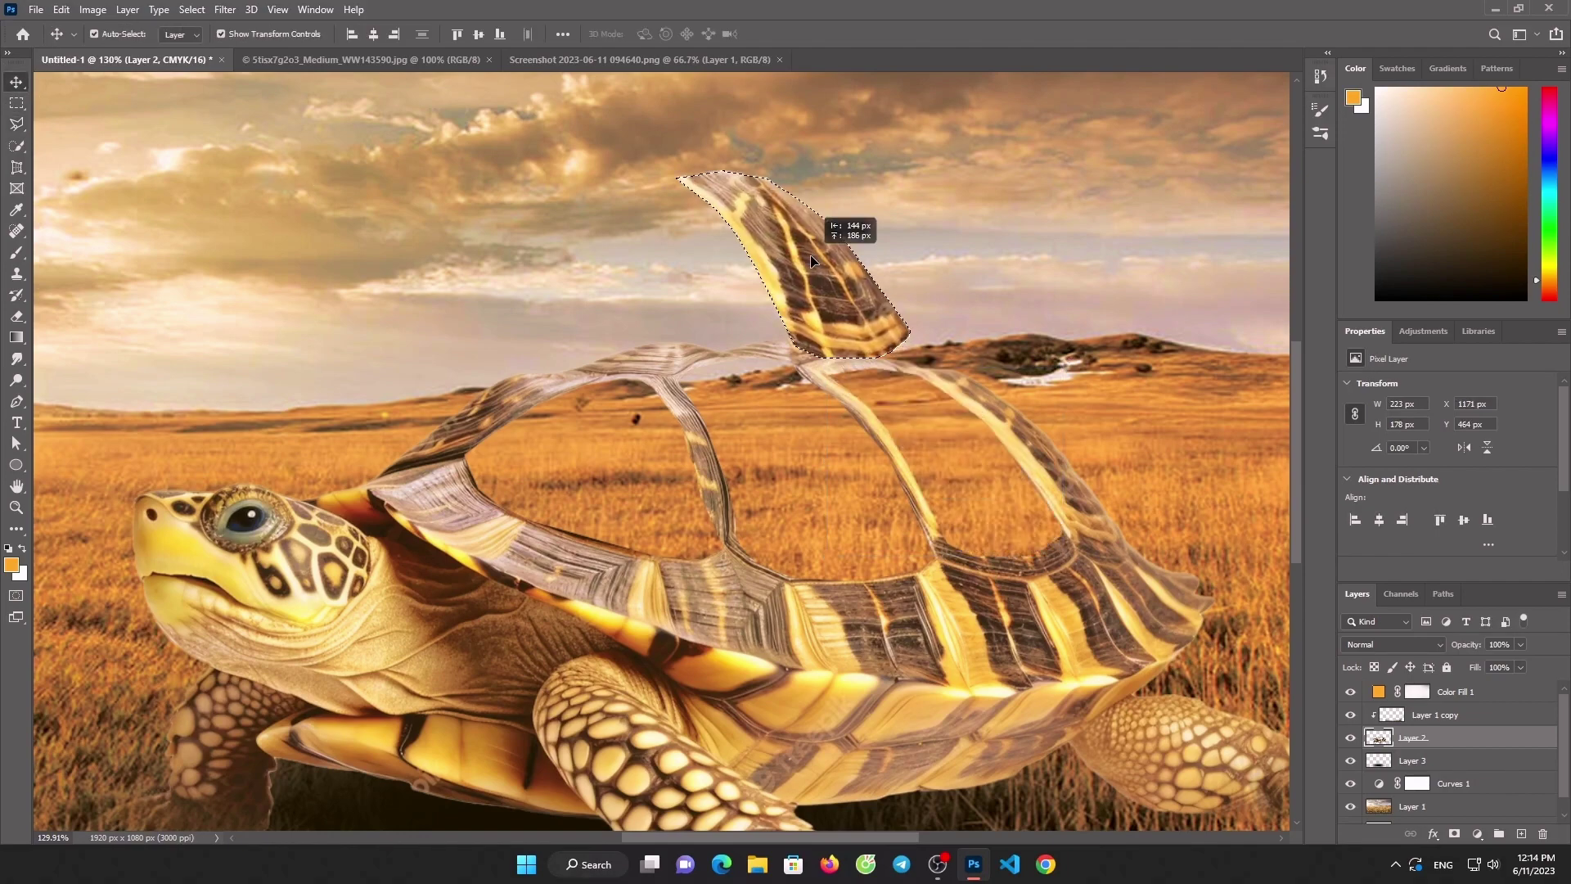
key("ctrl+z")
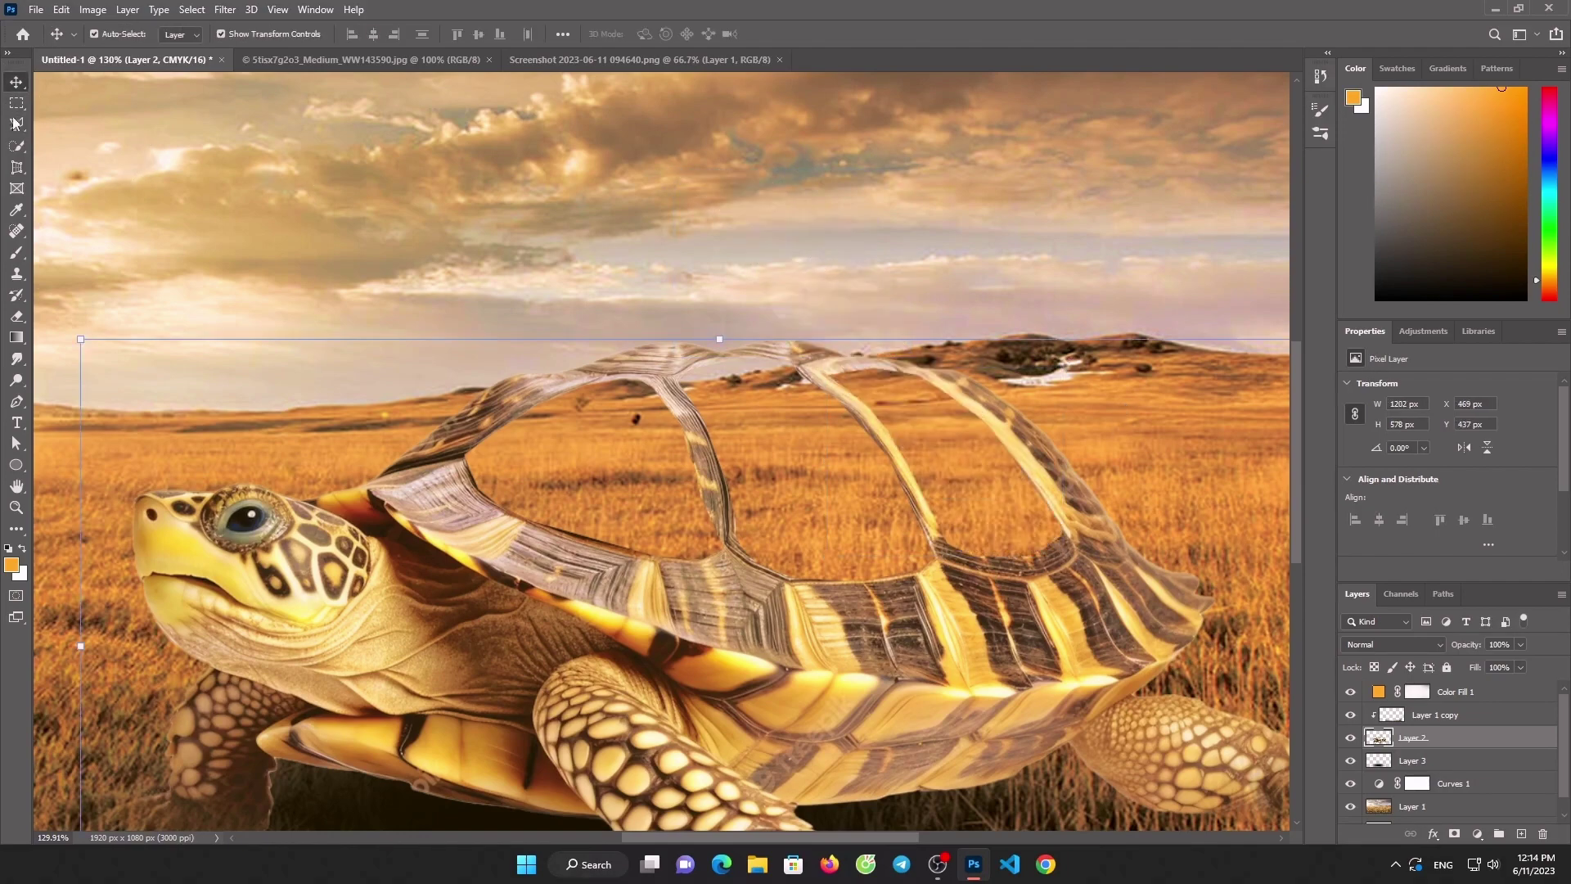
Outline a narrow shell strip, pull it above the horizon, then undo
left_click(17, 124)
left_click(948, 384)
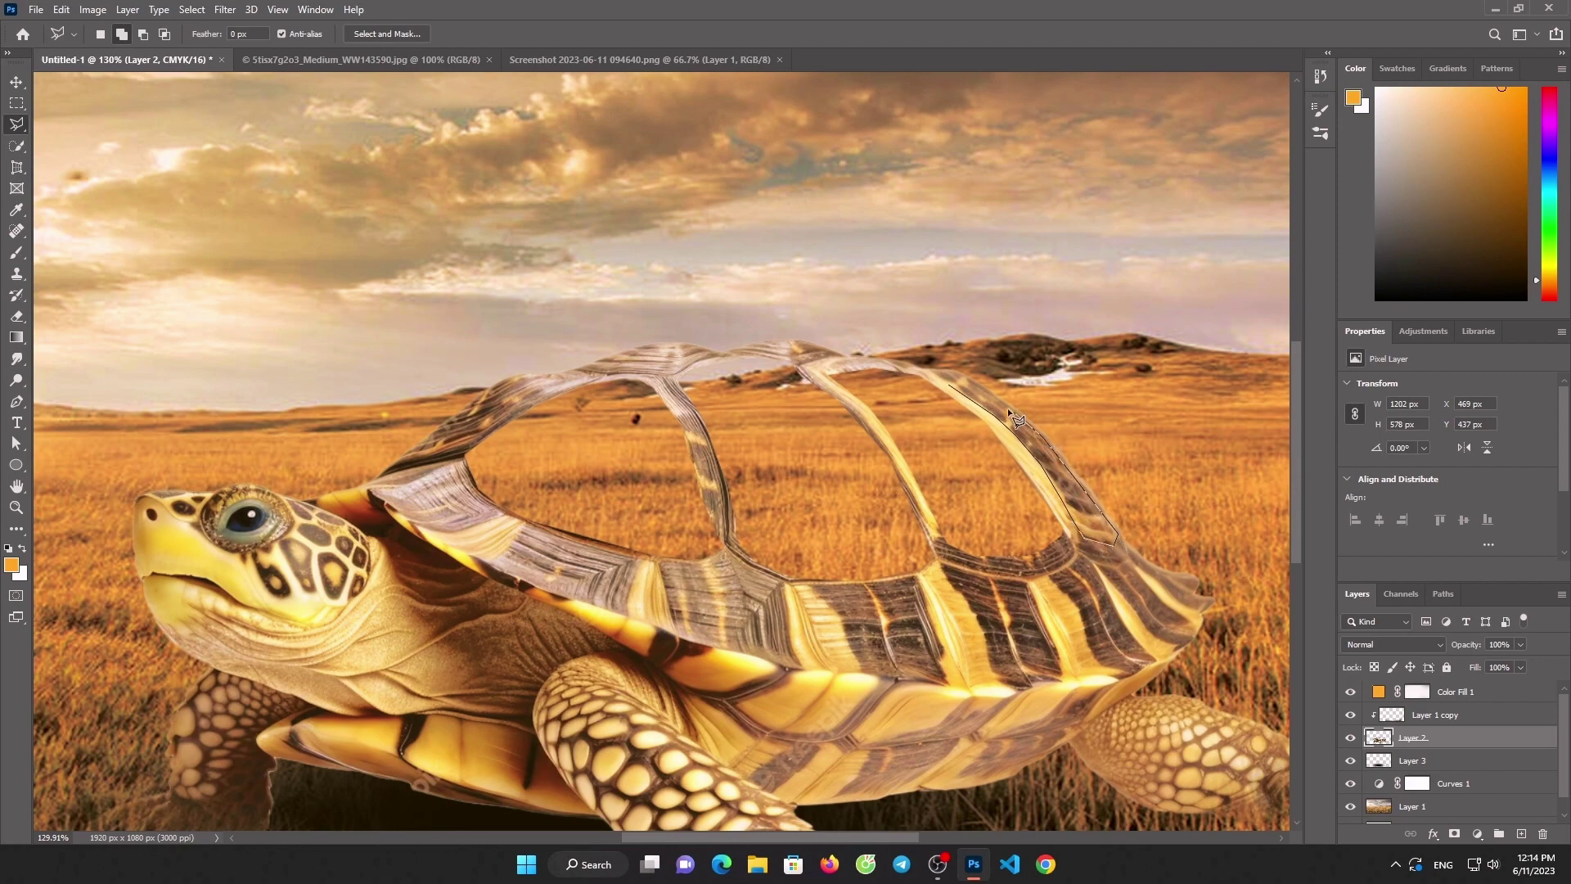
left_click(966, 381)
left_click(16, 82)
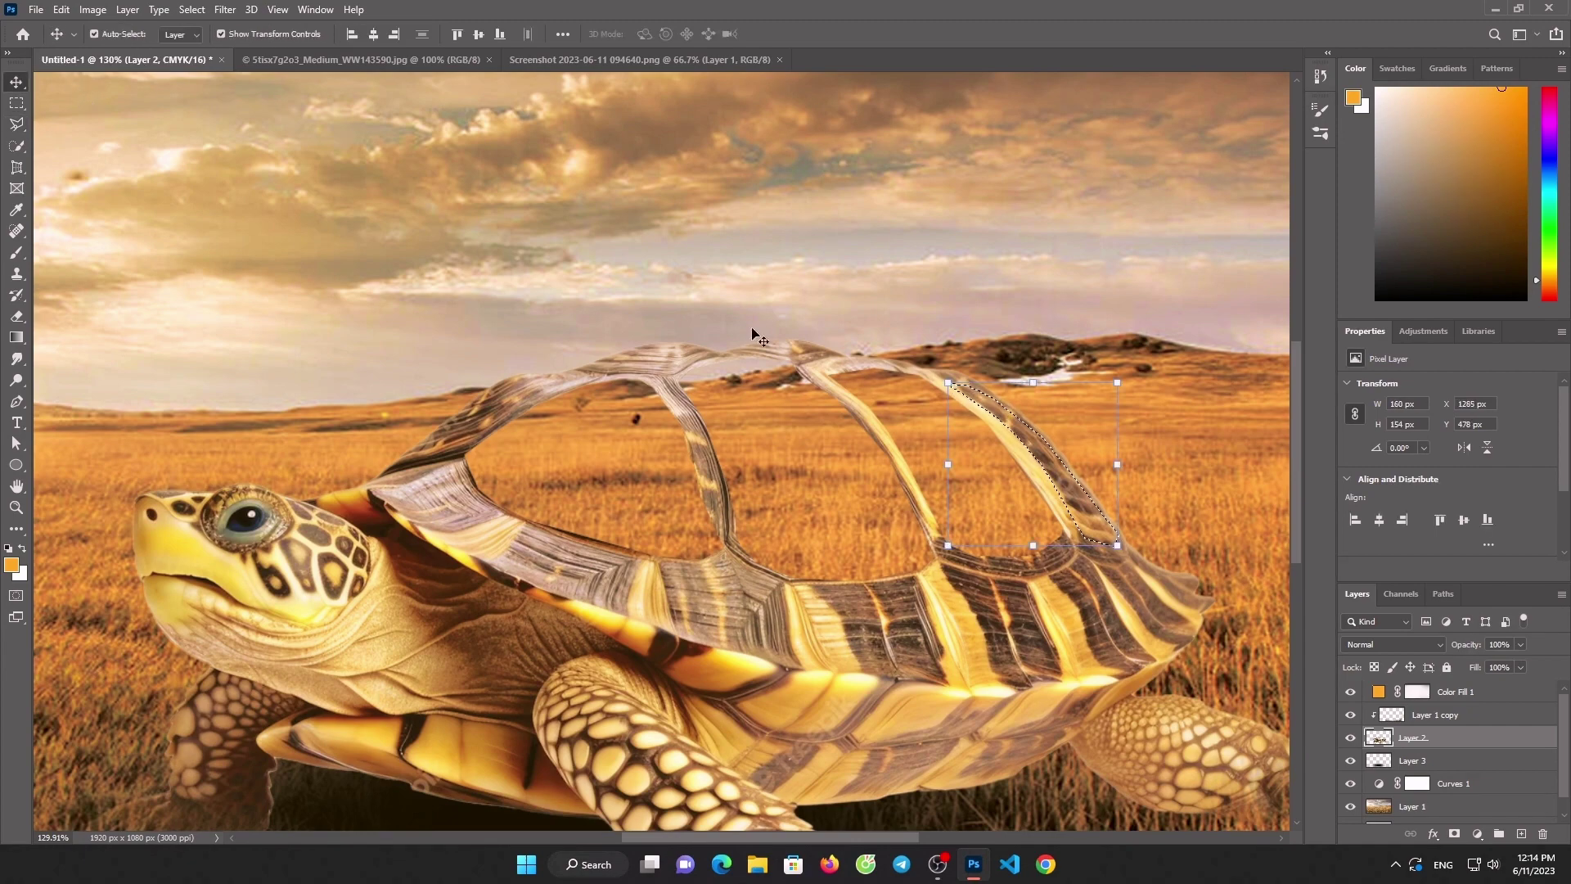
left_click_drag(1048, 460, 969, 295)
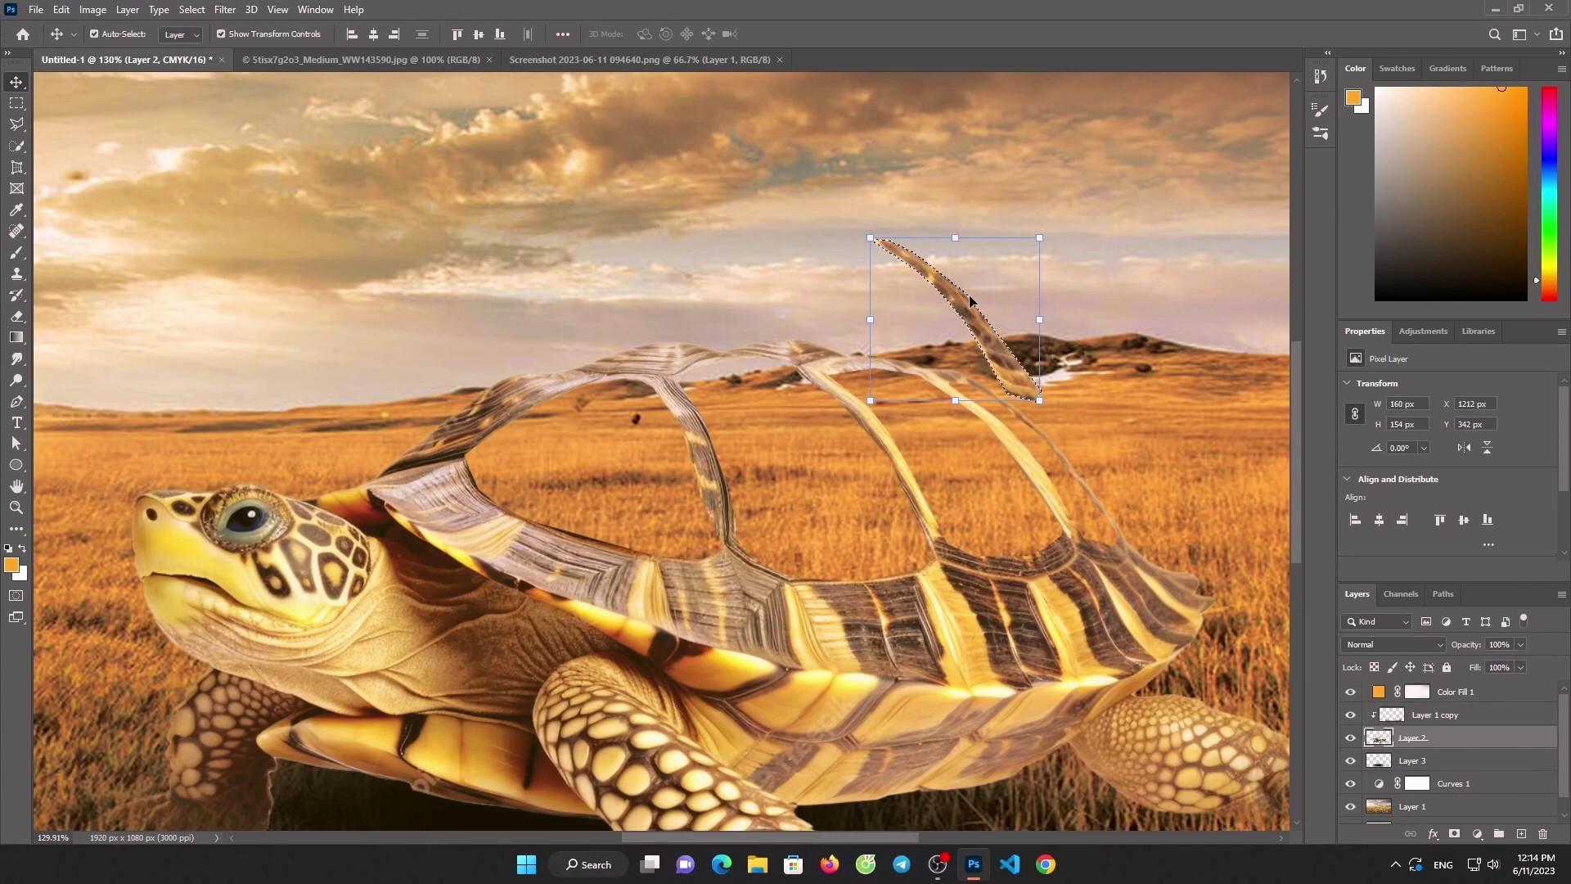
key("ctrl+z")
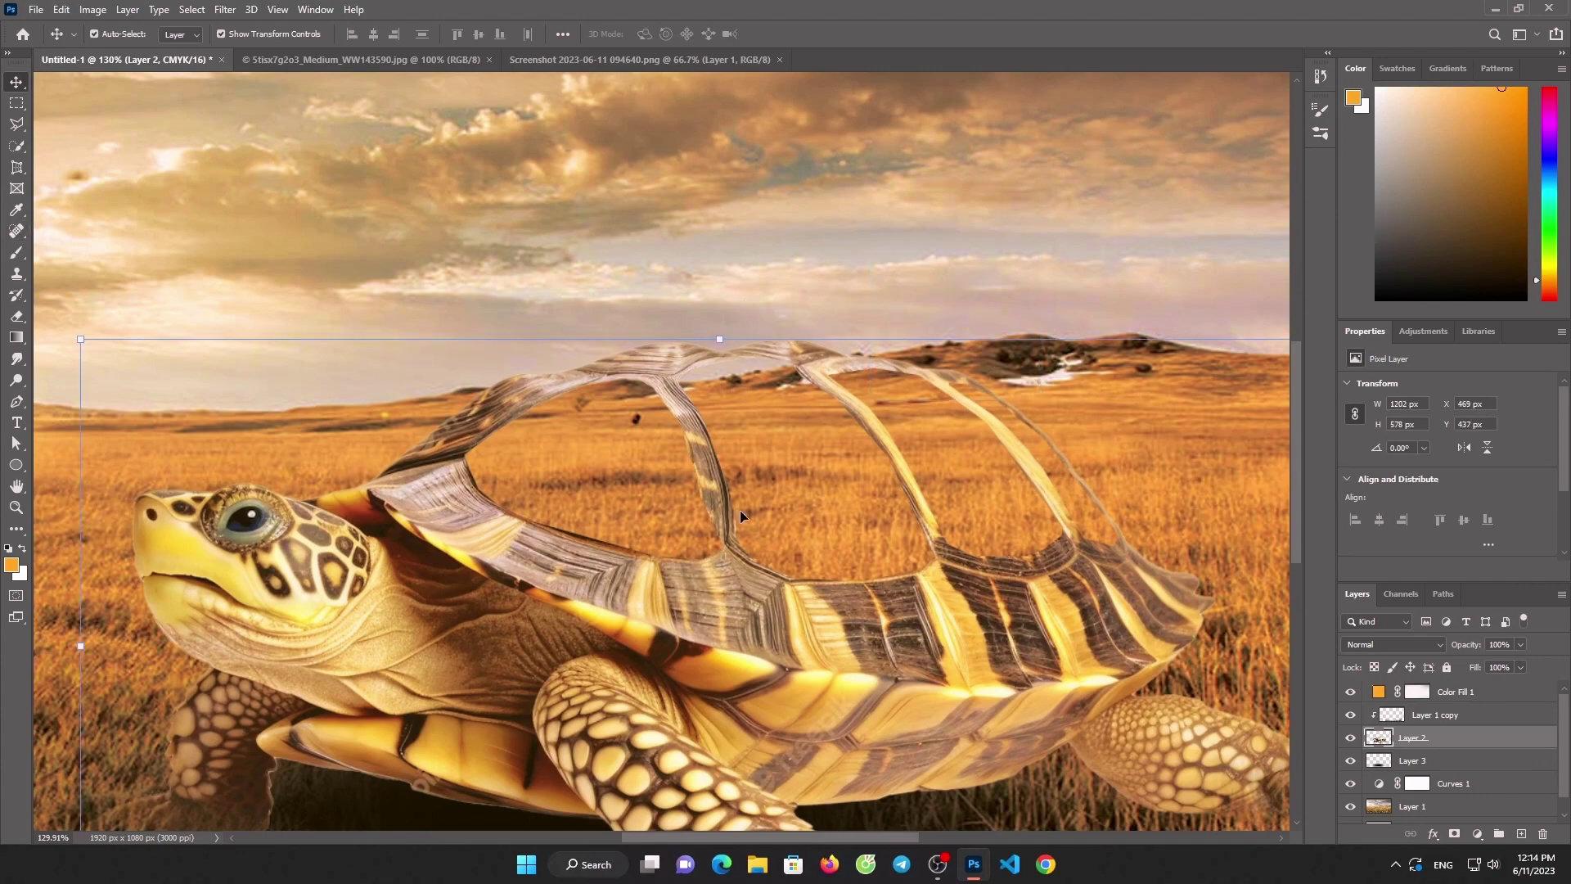
Cut away a shell patch near the lower edge to expose grass, then reselect Layer 2
left_click(16, 124)
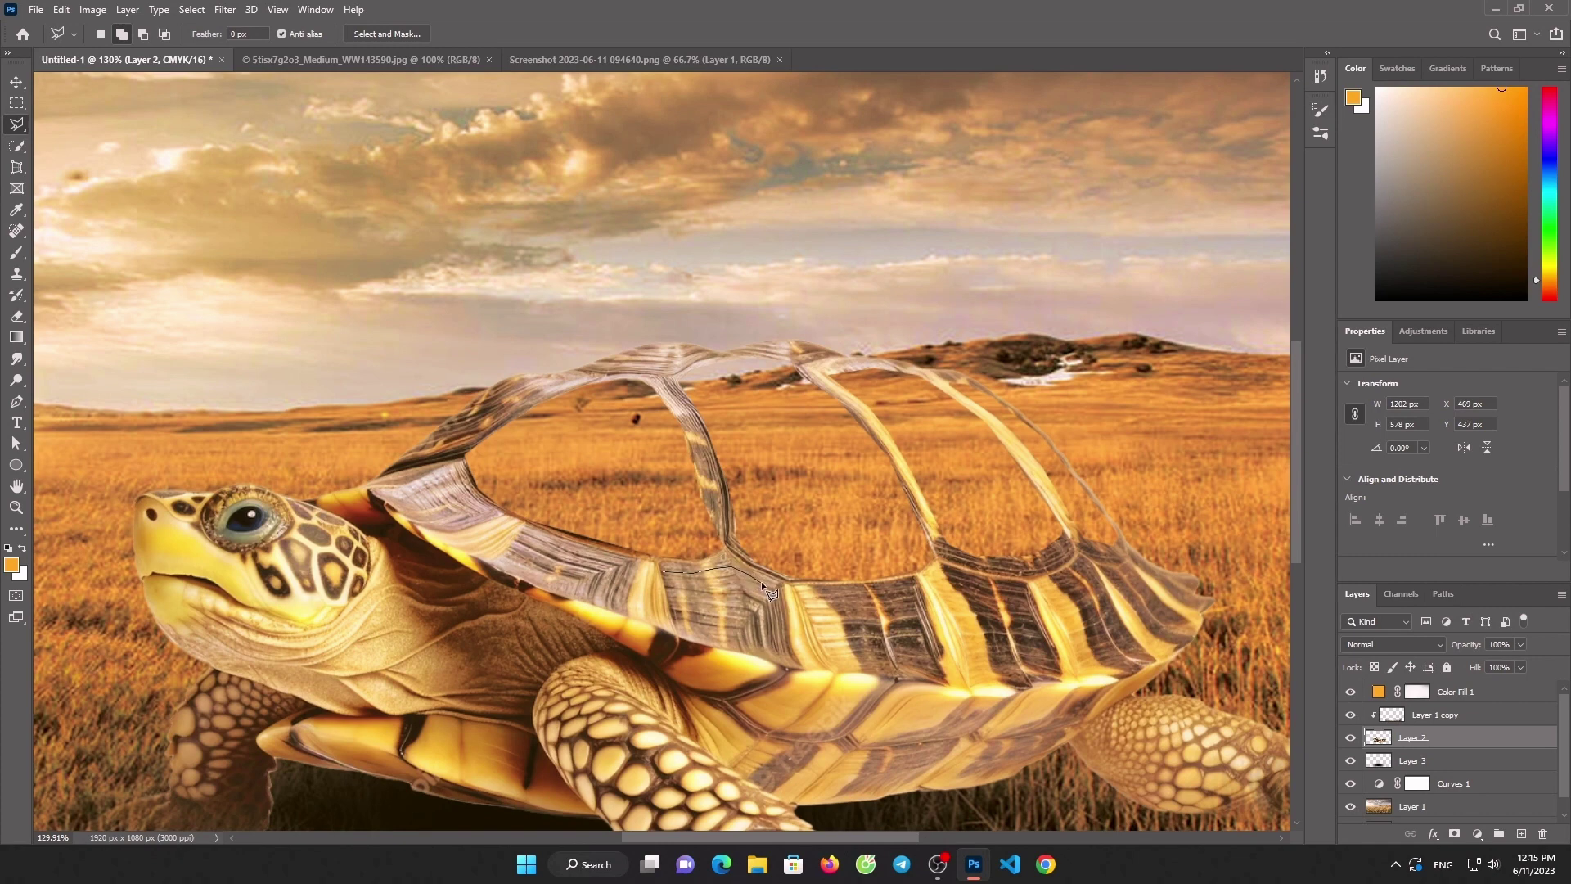
double_click(787, 658)
key("ctrl+d")
left_click(789, 655)
left_click(660, 563)
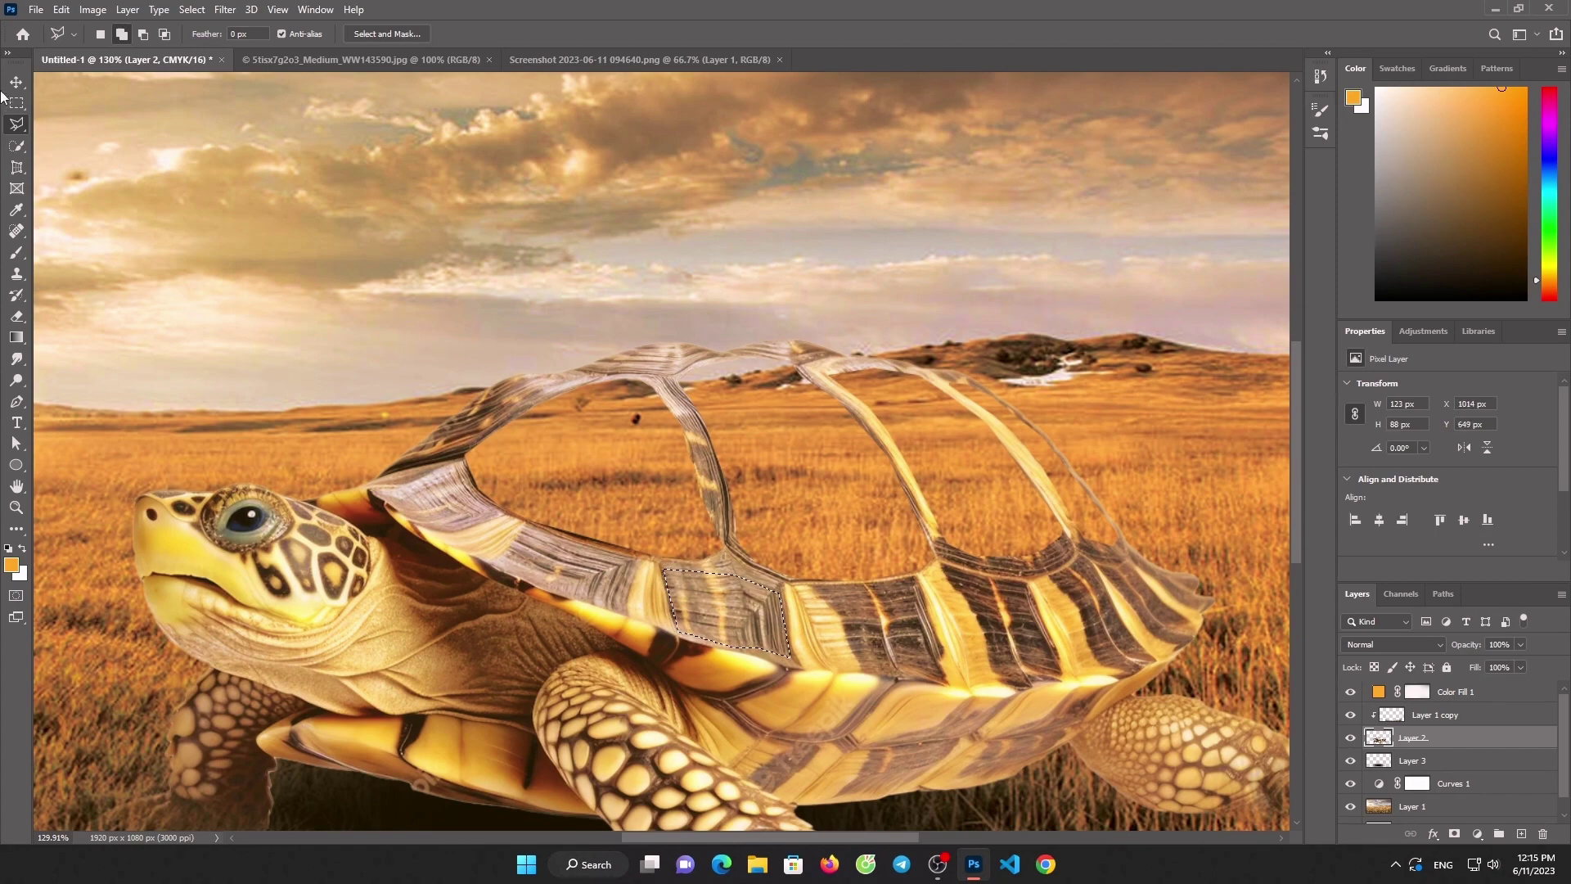
key("v")
left_click_drag(703, 596, 717, 552)
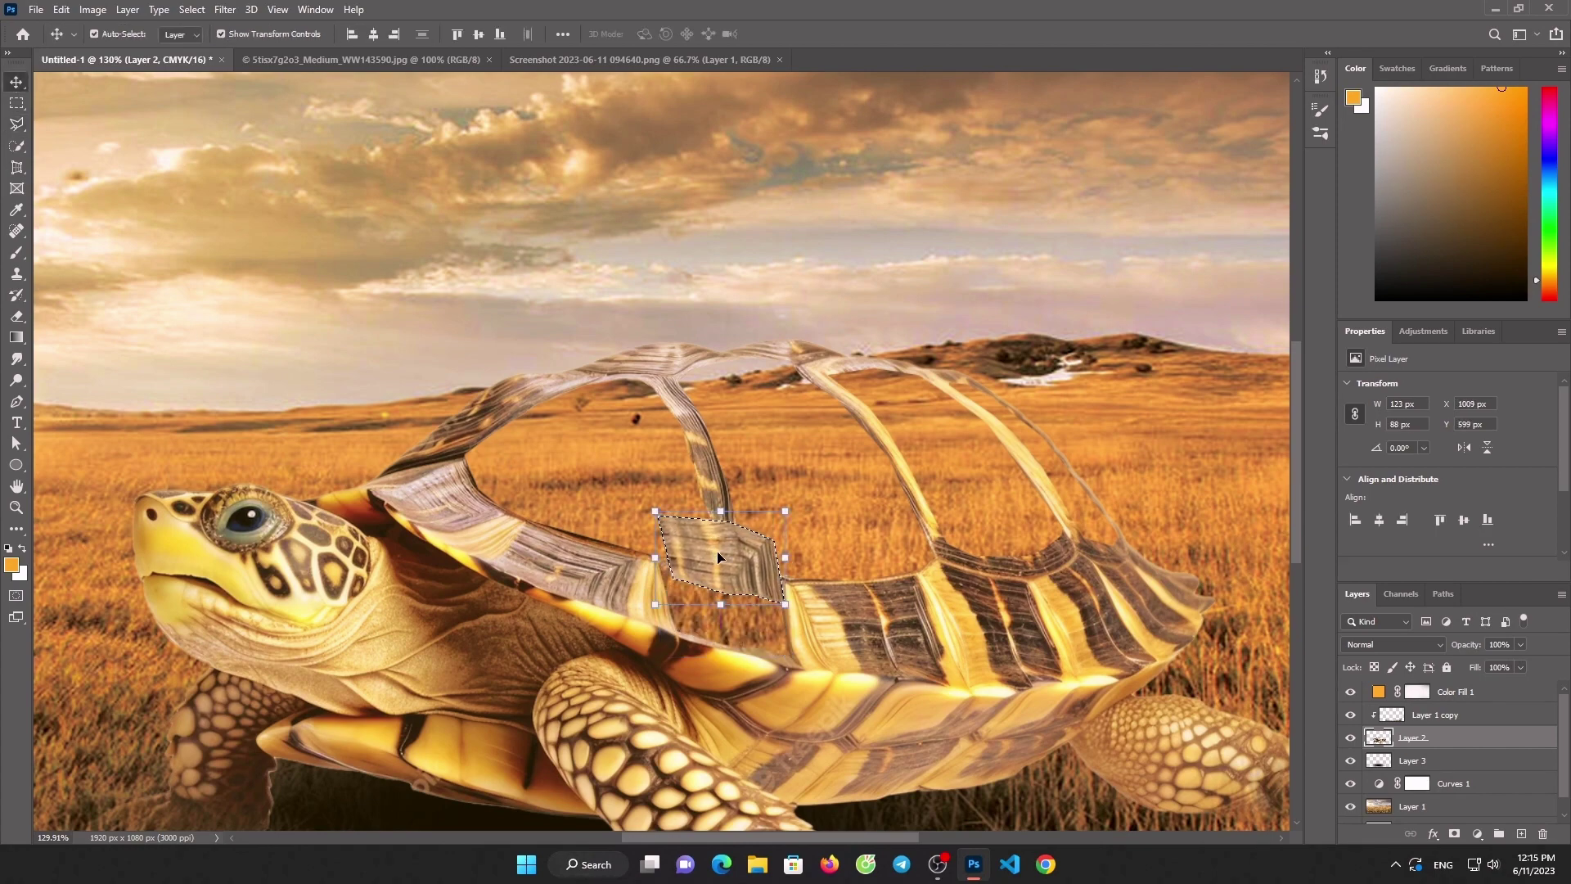
key("ctrl+d")
left_click(838, 620)
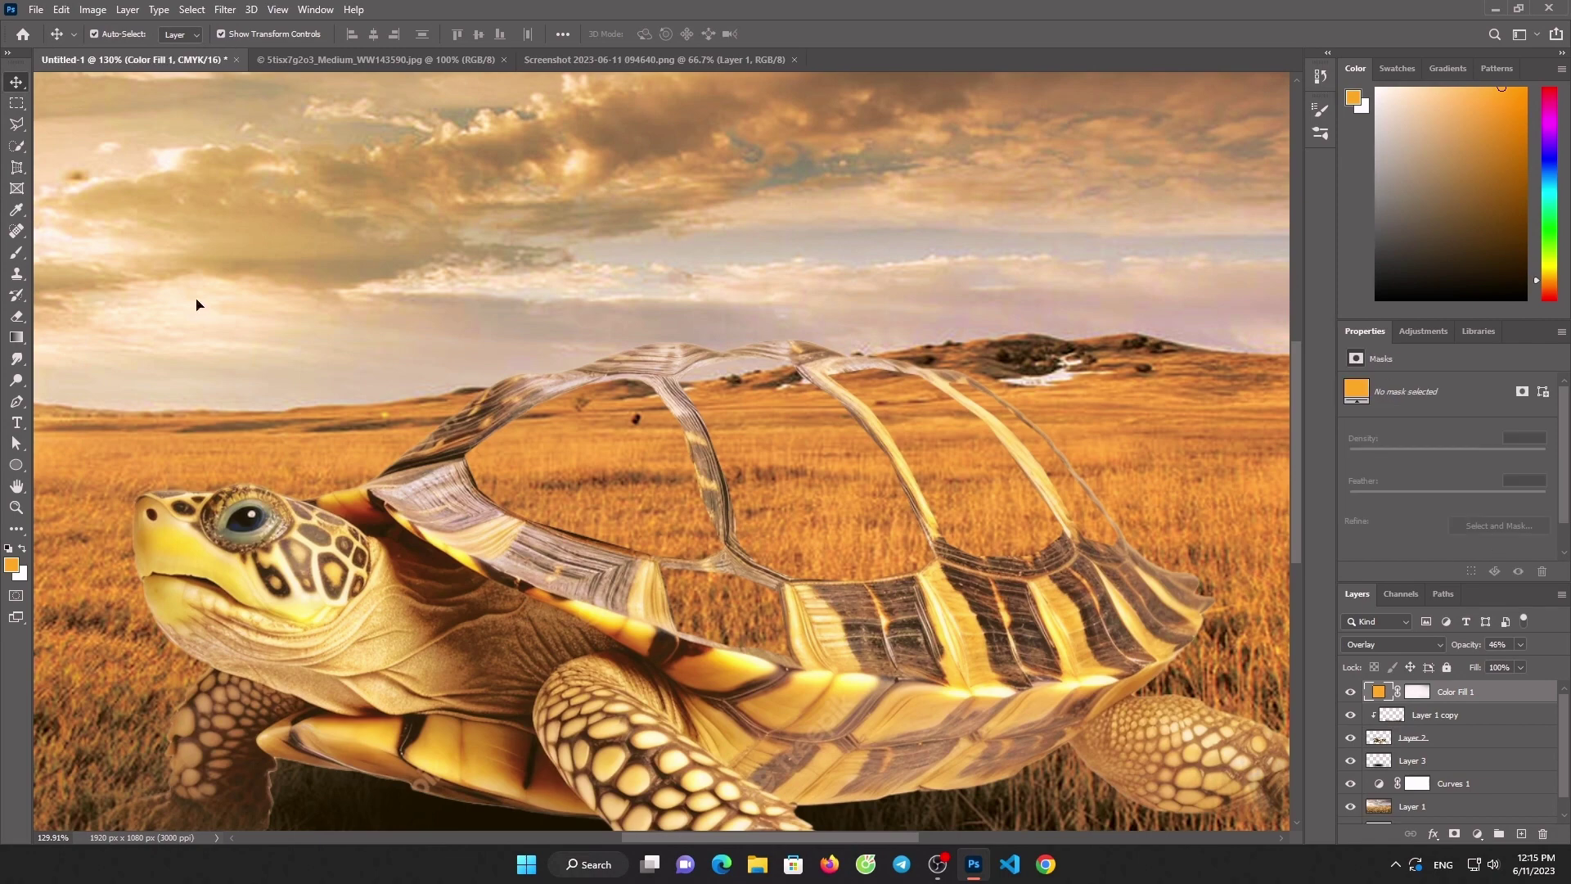
left_click(1426, 738)
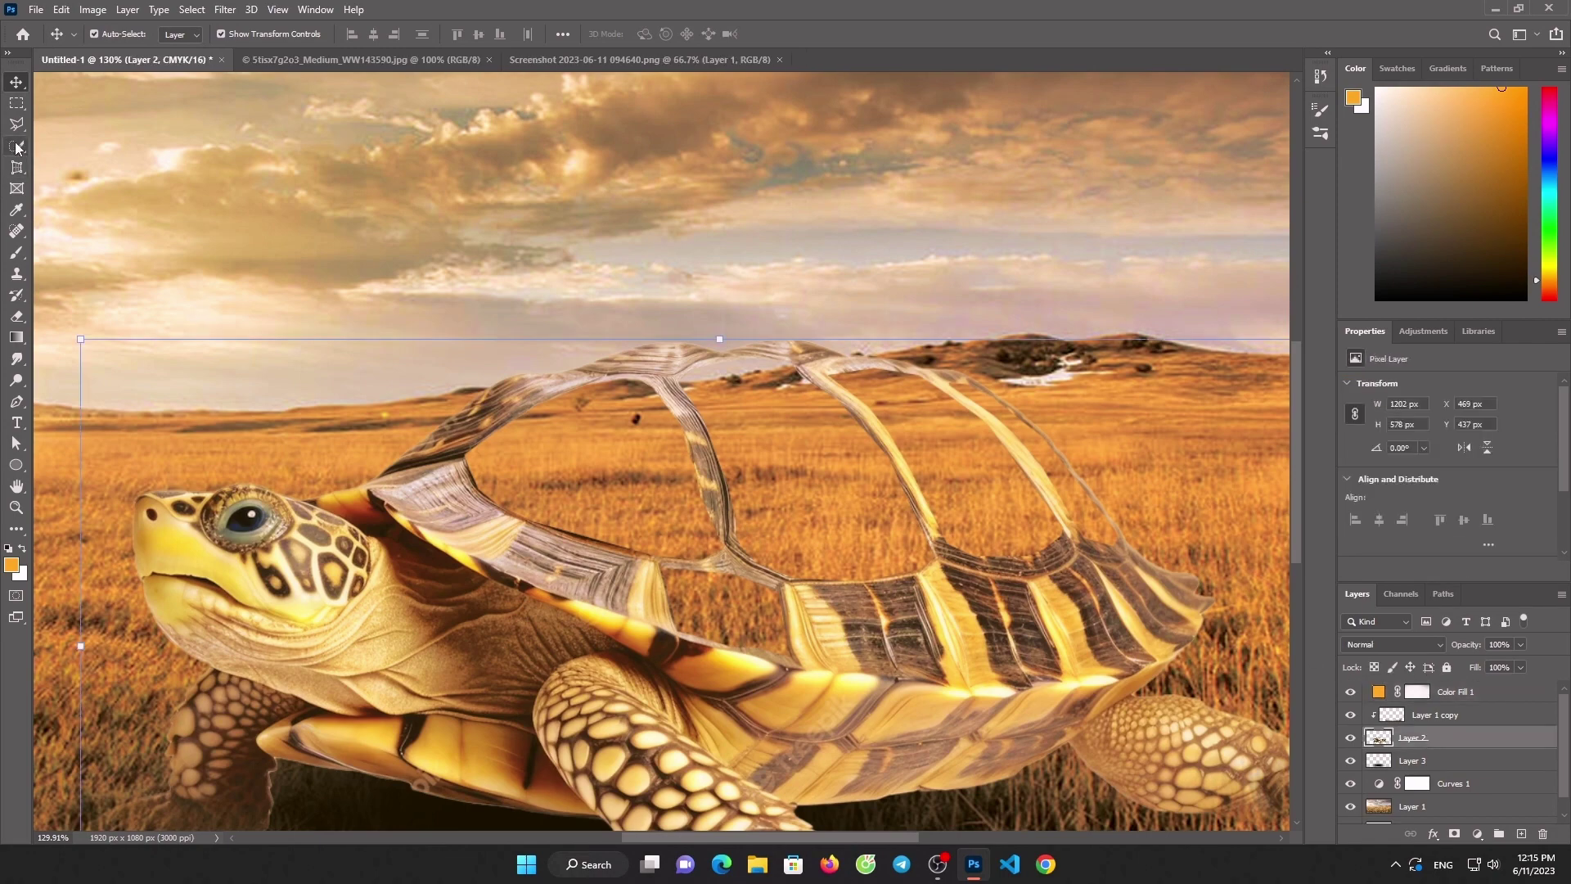
left_click(16, 123)
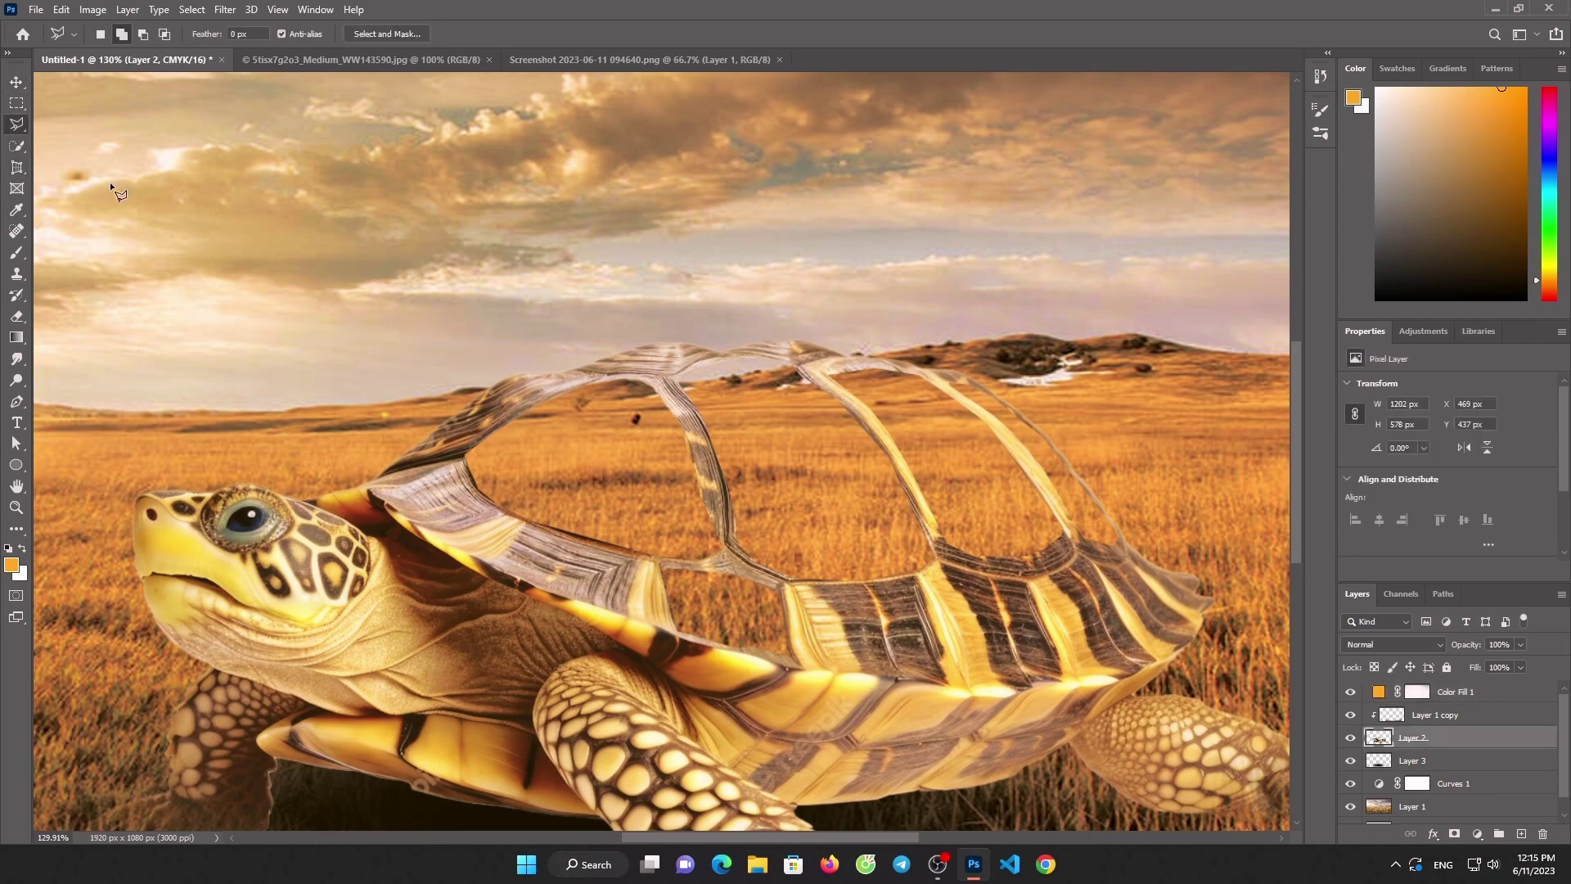
Cut out the shell's striped rear section, deselect, and zoom back to fit
left_click(804, 602)
left_click(1003, 596)
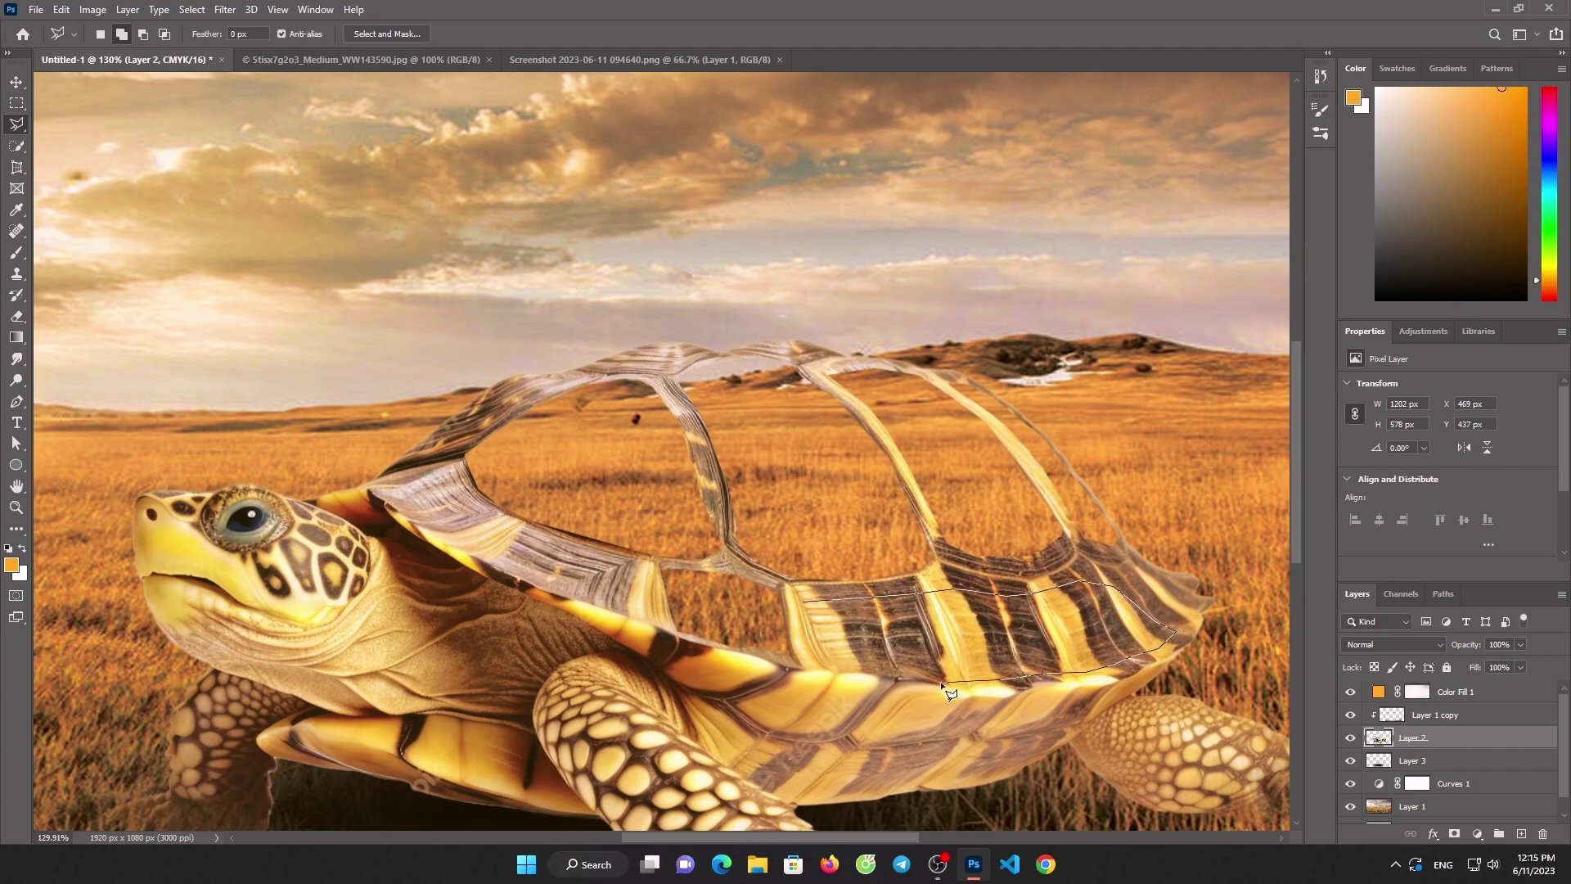
left_click(833, 666)
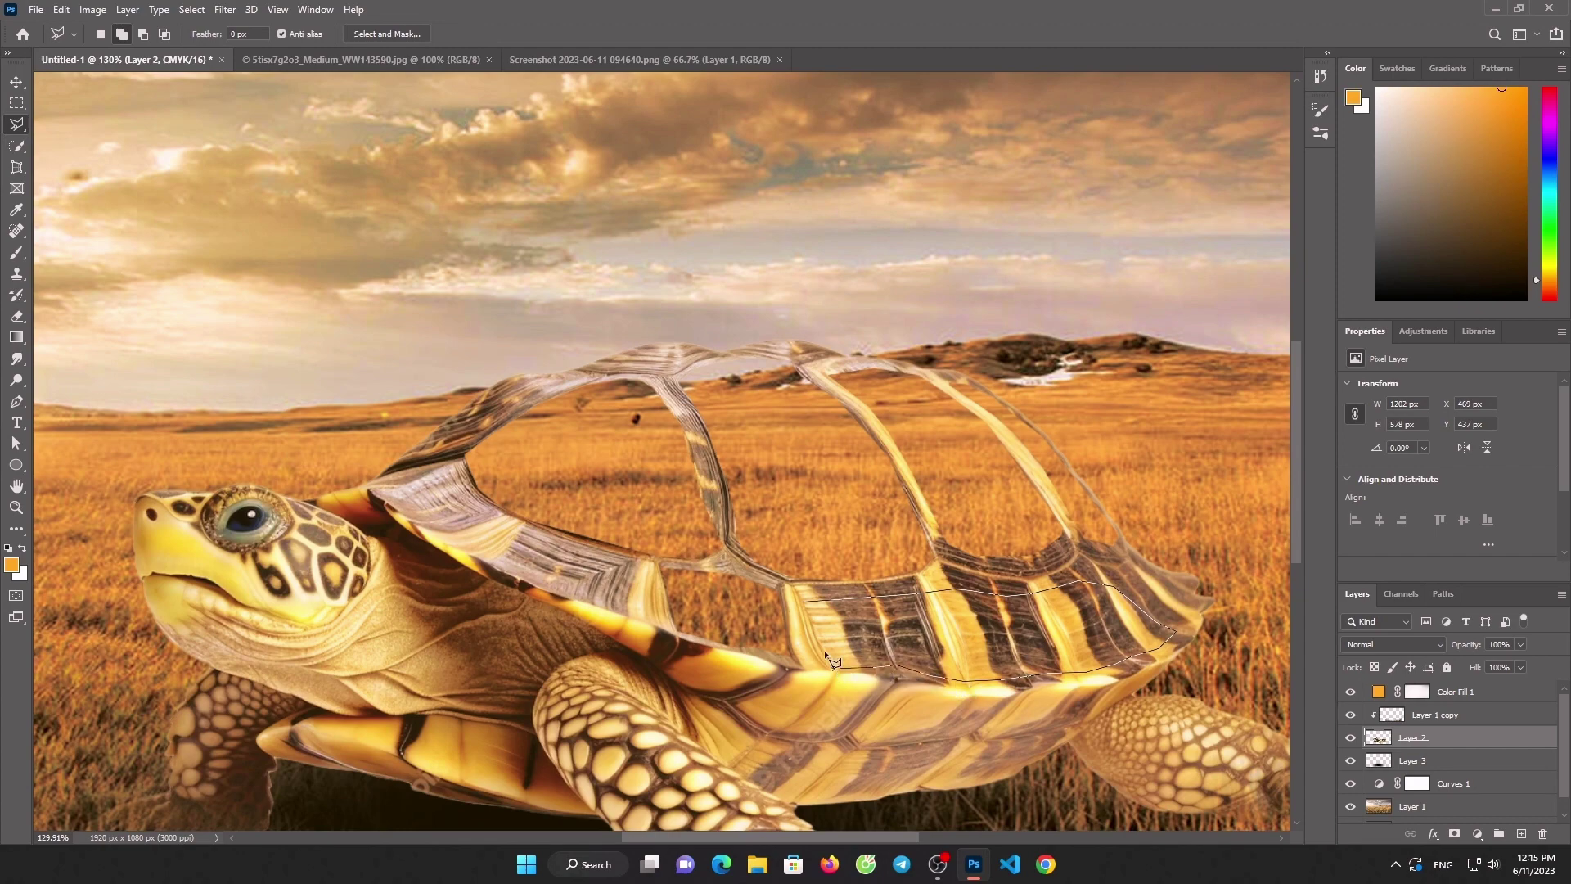
left_click(809, 607)
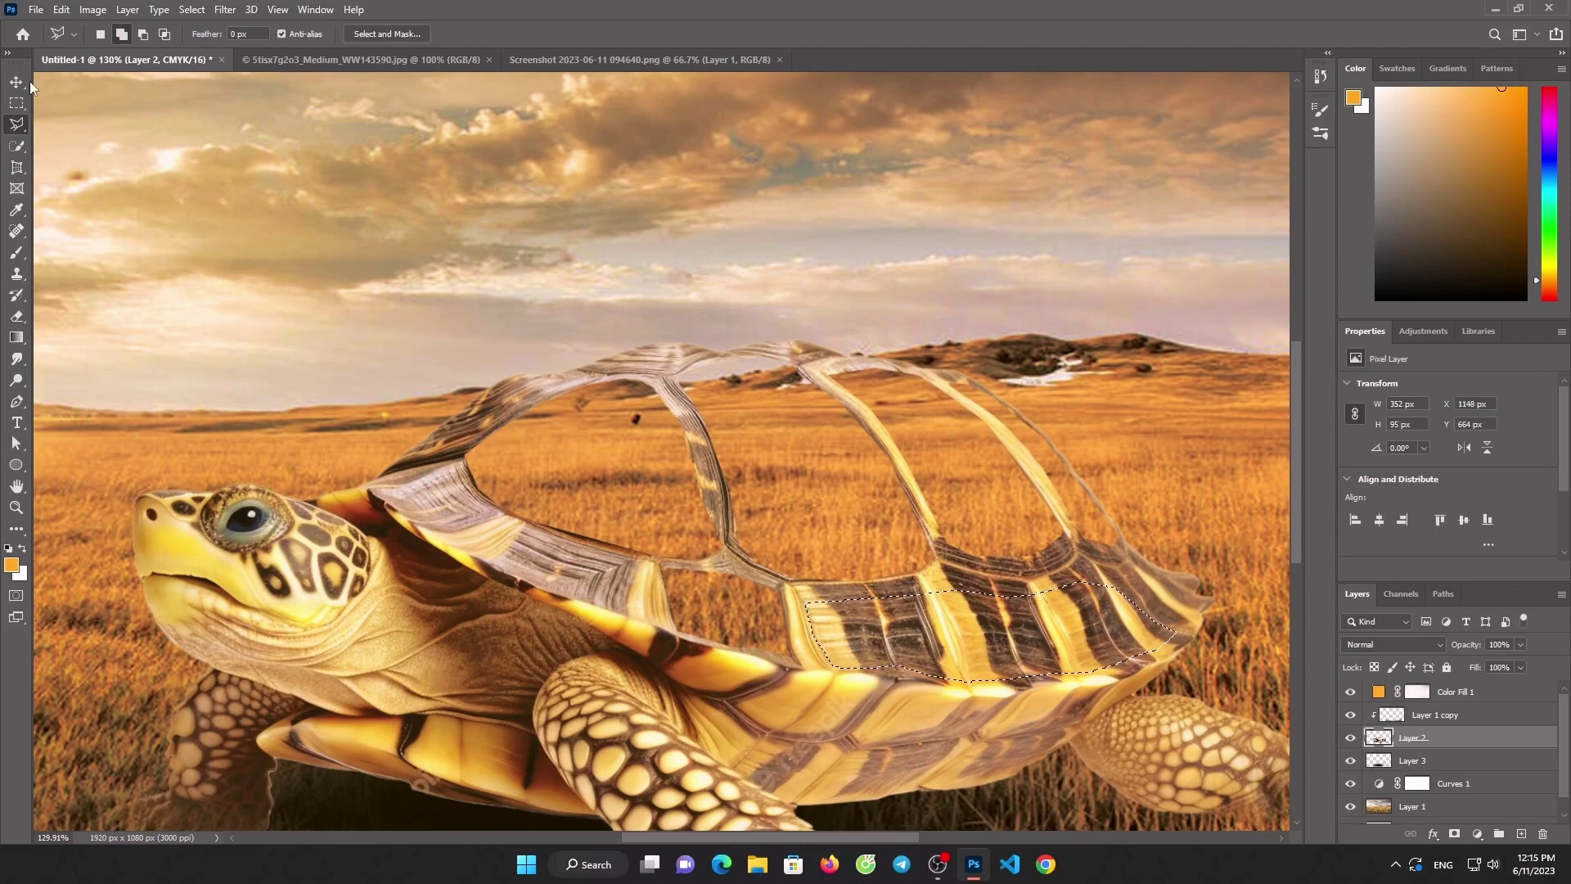
key("v")
left_click_drag(909, 639, 865, 260)
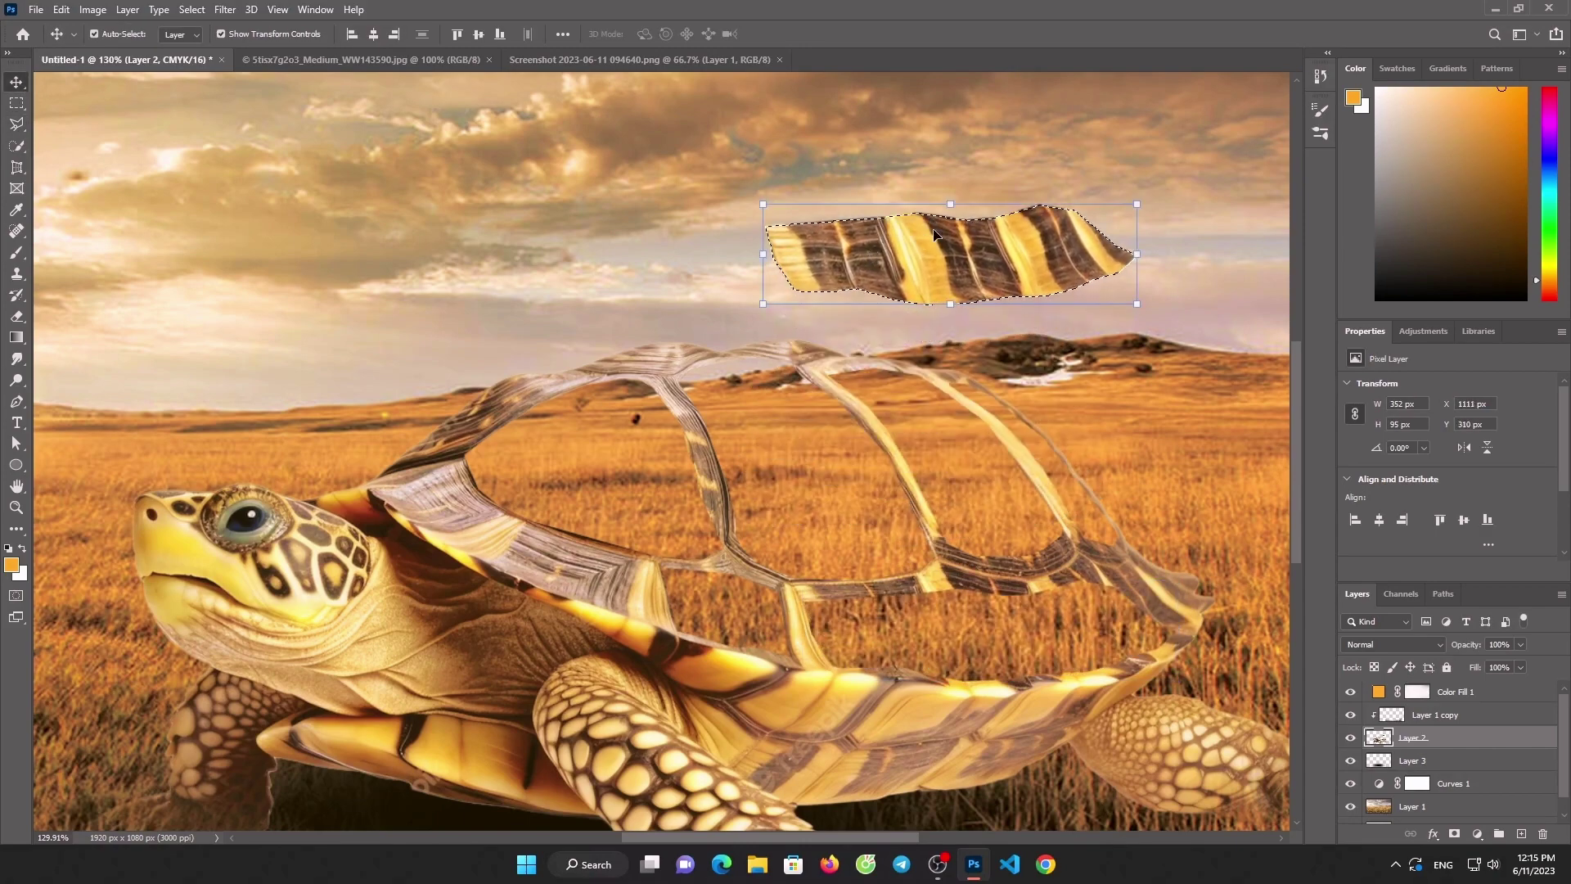
key("Delete")
key("ctrl+d")
scroll(1126, 504, "down", 2)
scroll(1128, 499, "down", 1)
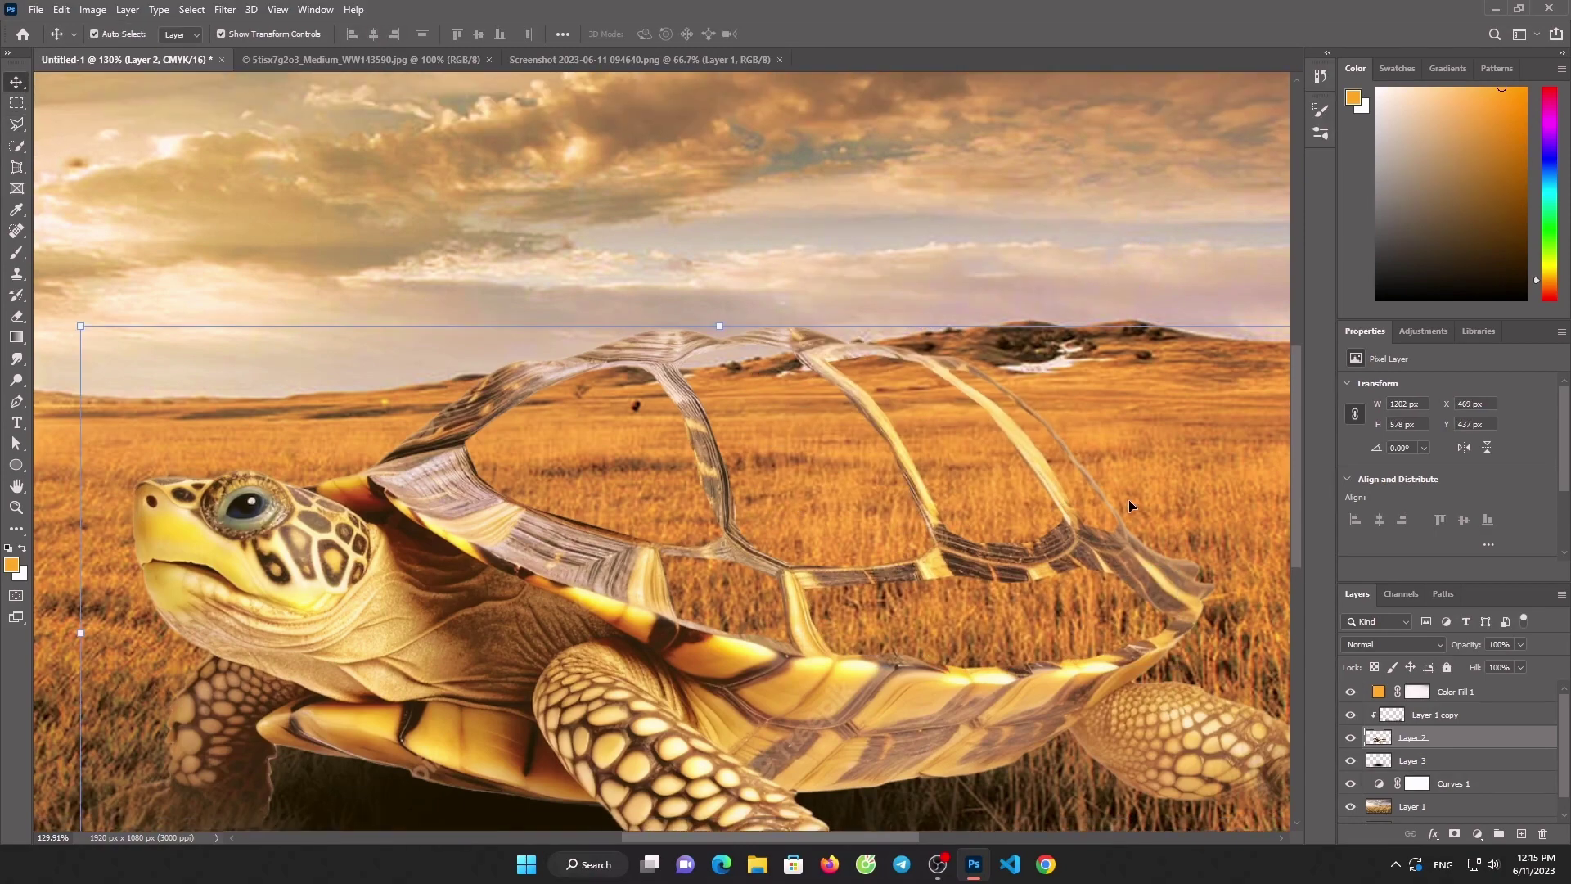
scroll(1127, 496, "down", 2)
scroll(1129, 487, "down", 2)
scroll(1129, 487, "up", 2)
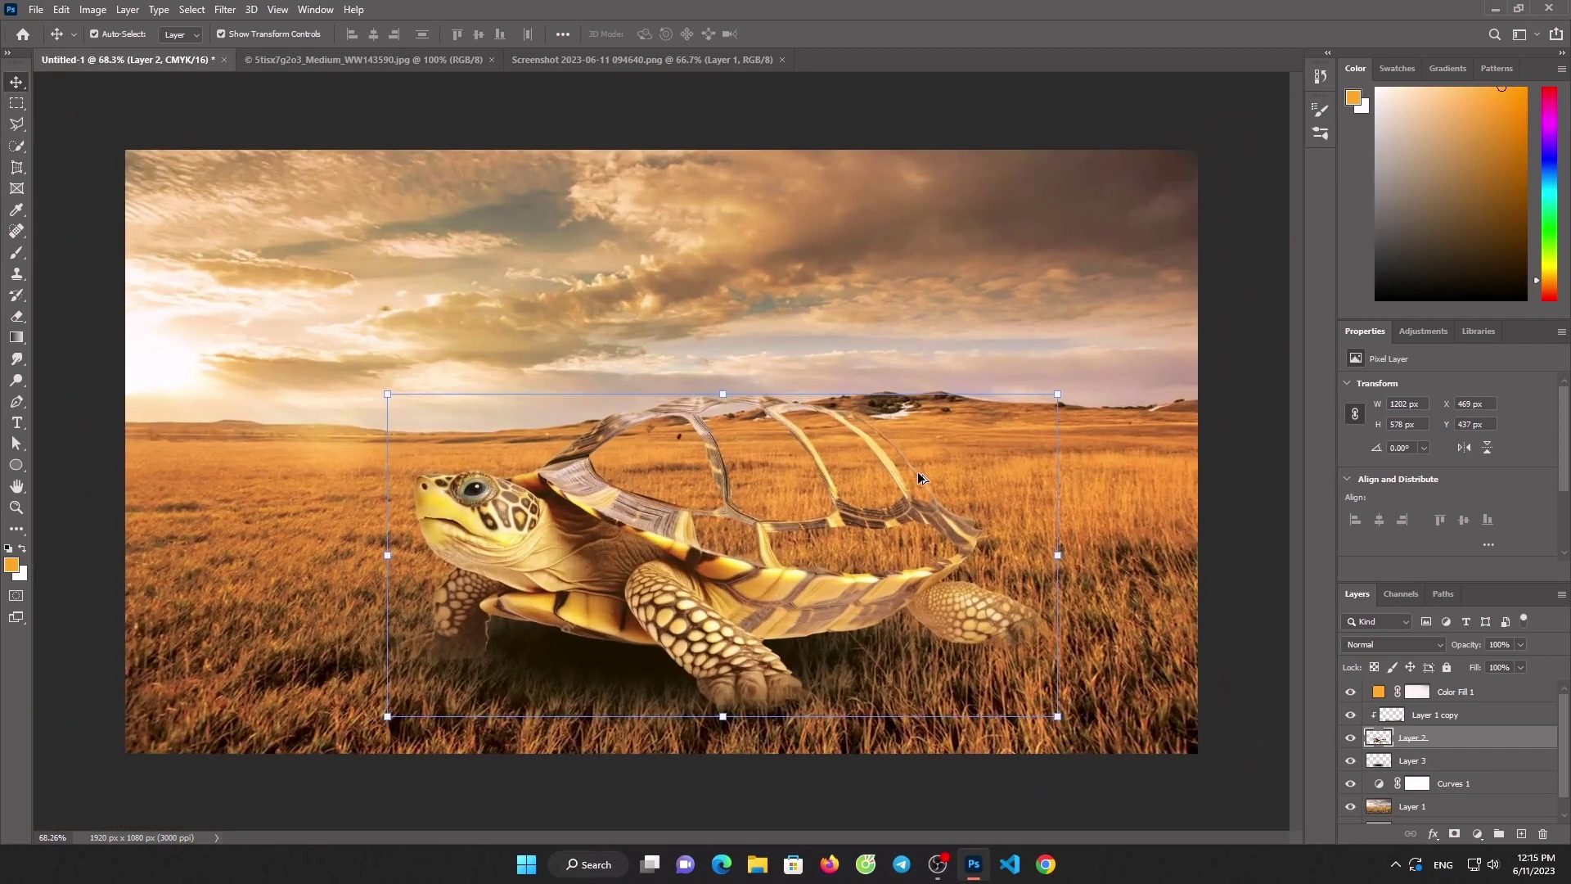
scroll(1130, 488, "up", 2)
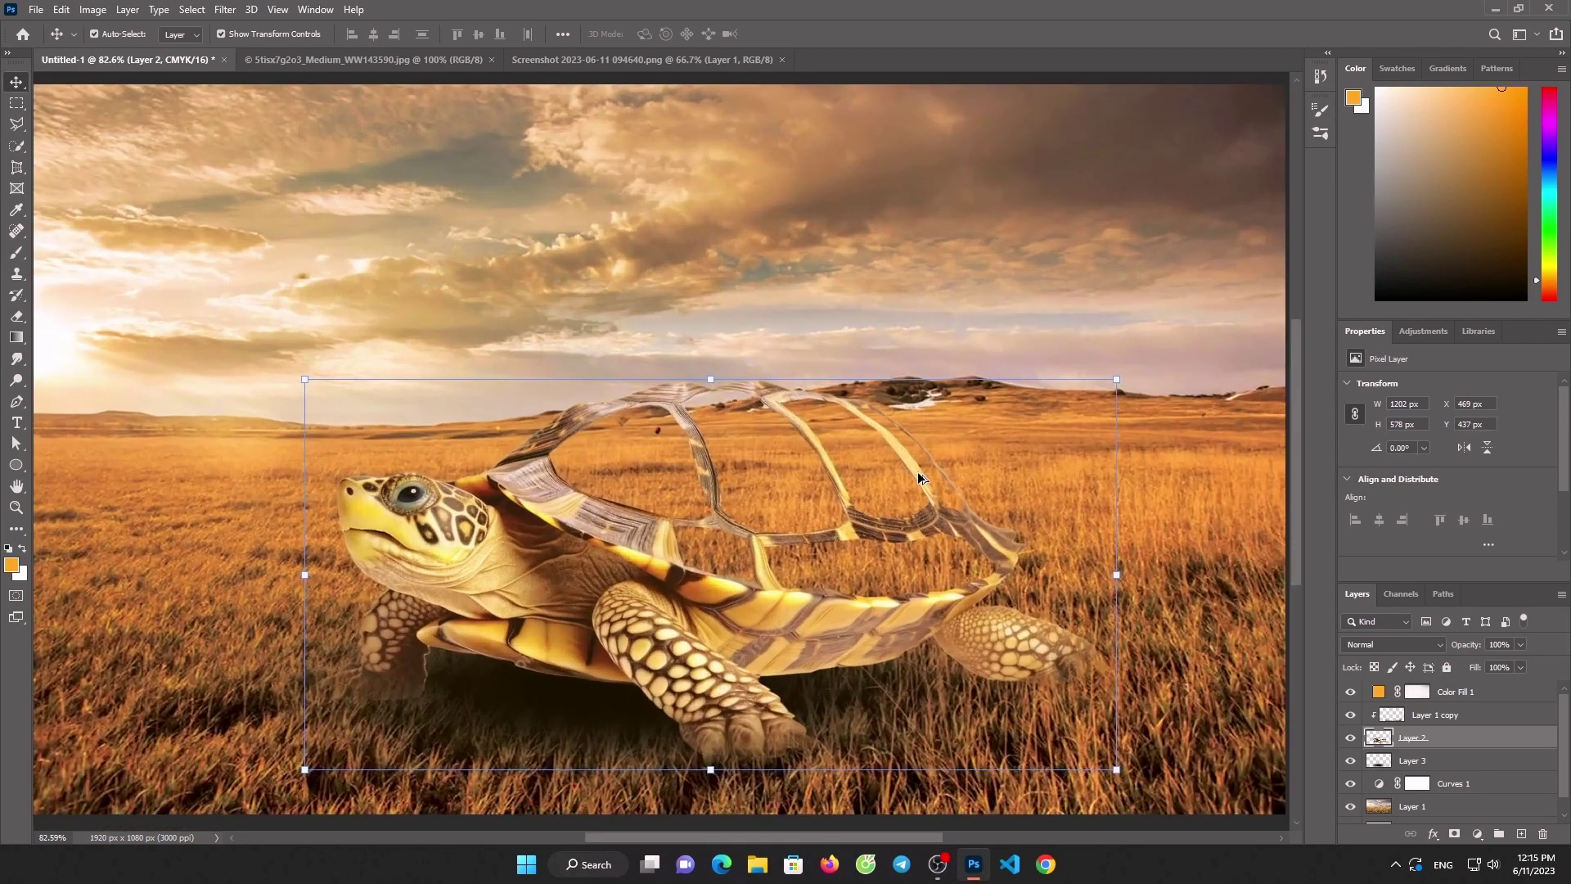
Open Download-Ocean-Wallpaper-Desktop-HD-Backgrounds-Download.jpg from the Downloads folder
left_click(36, 9)
left_click(49, 45)
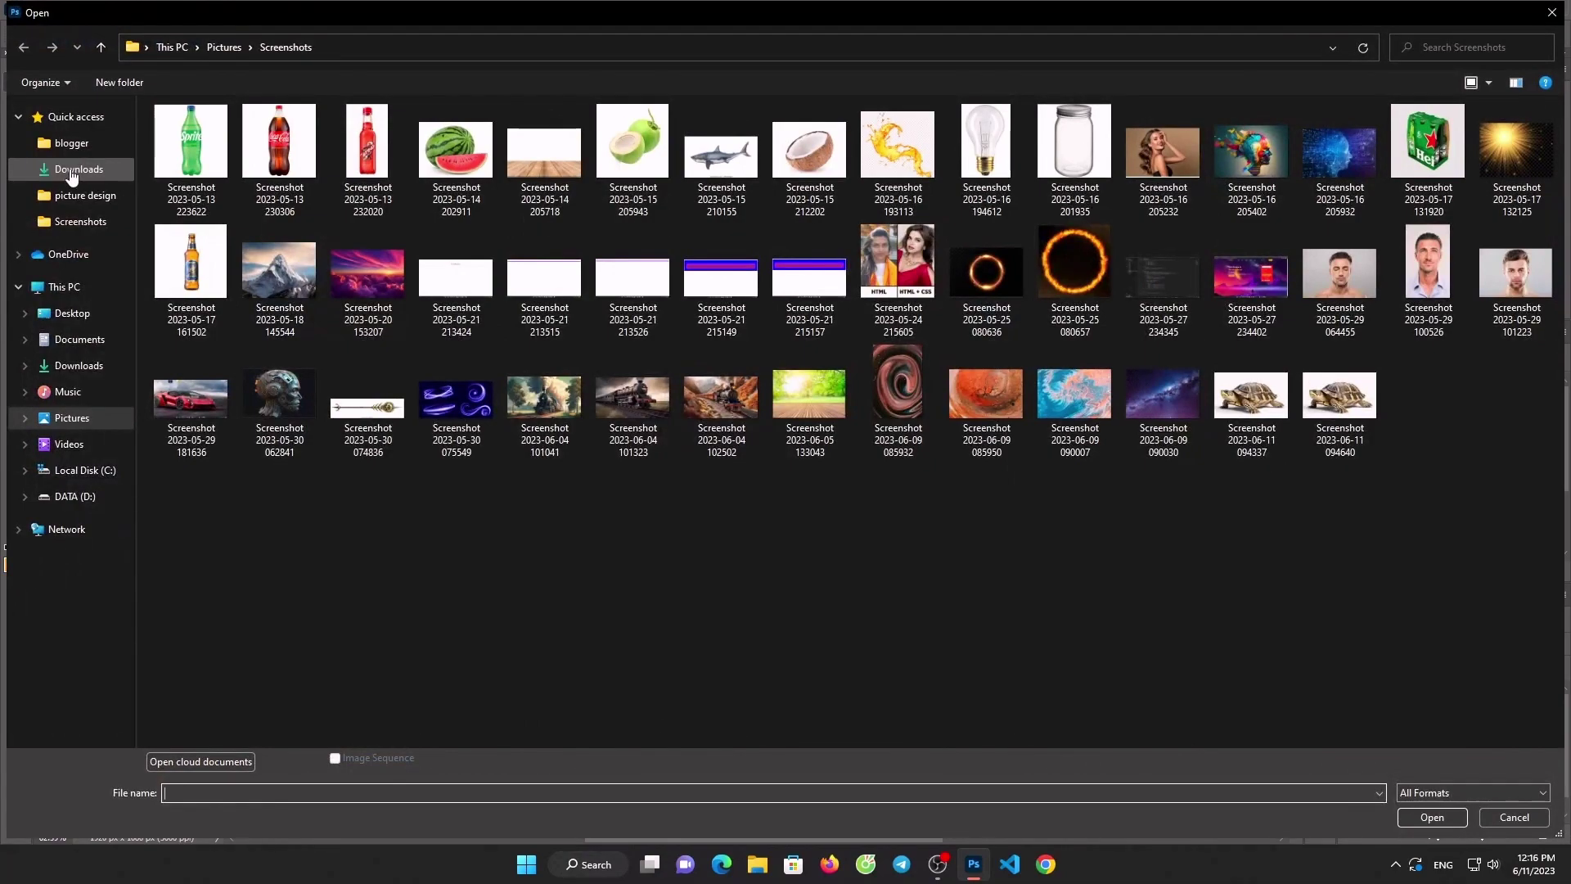
left_click(46, 172)
scroll(1075, 532, "down", 5)
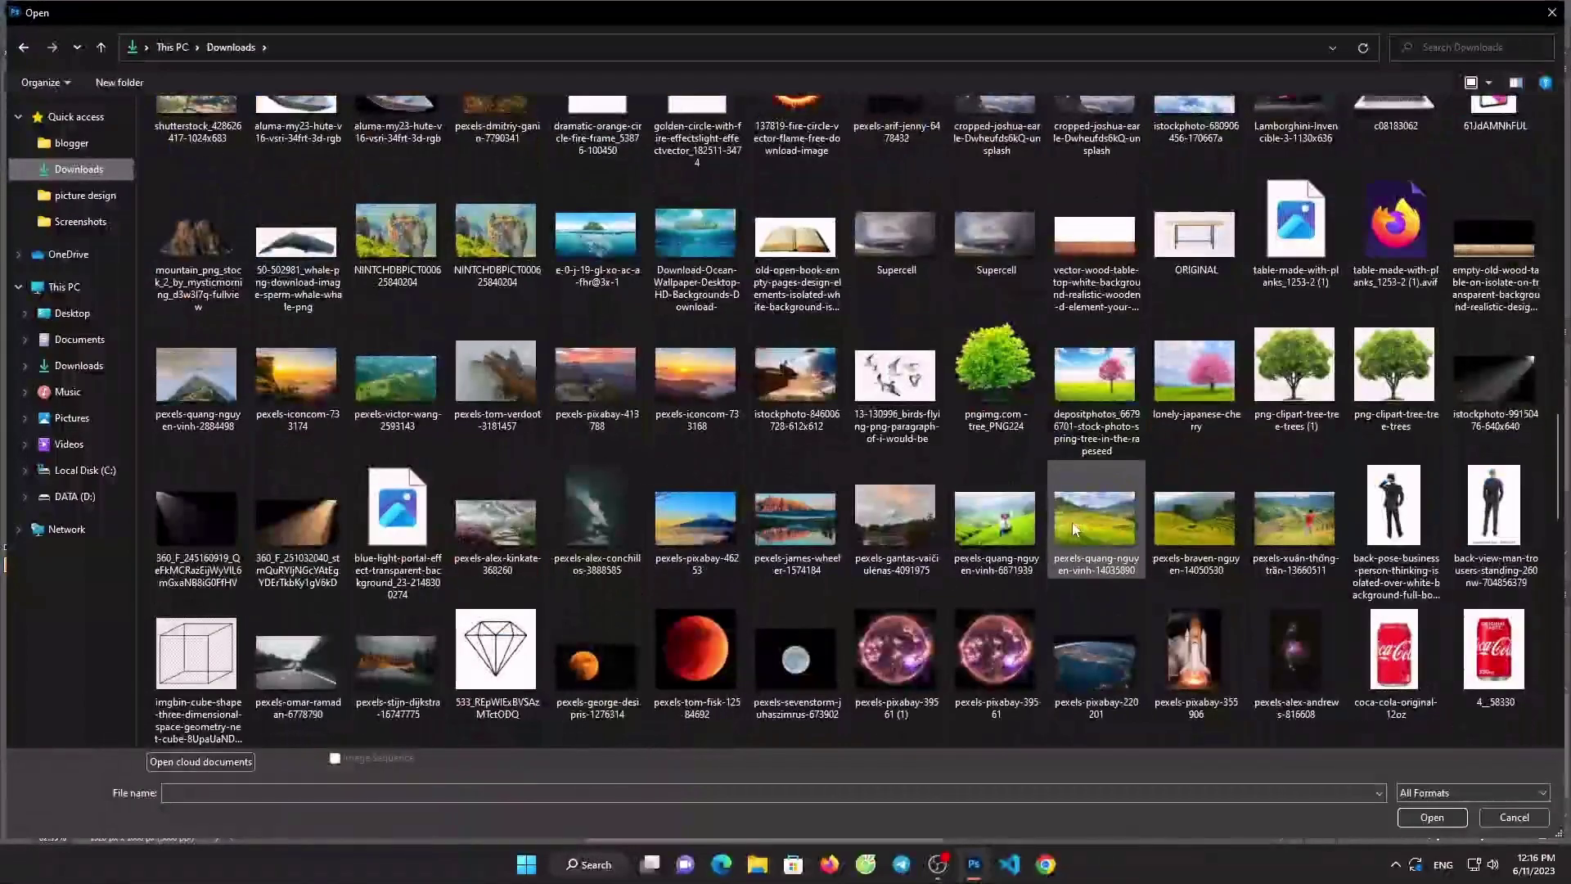
scroll(1075, 531, "down", 3)
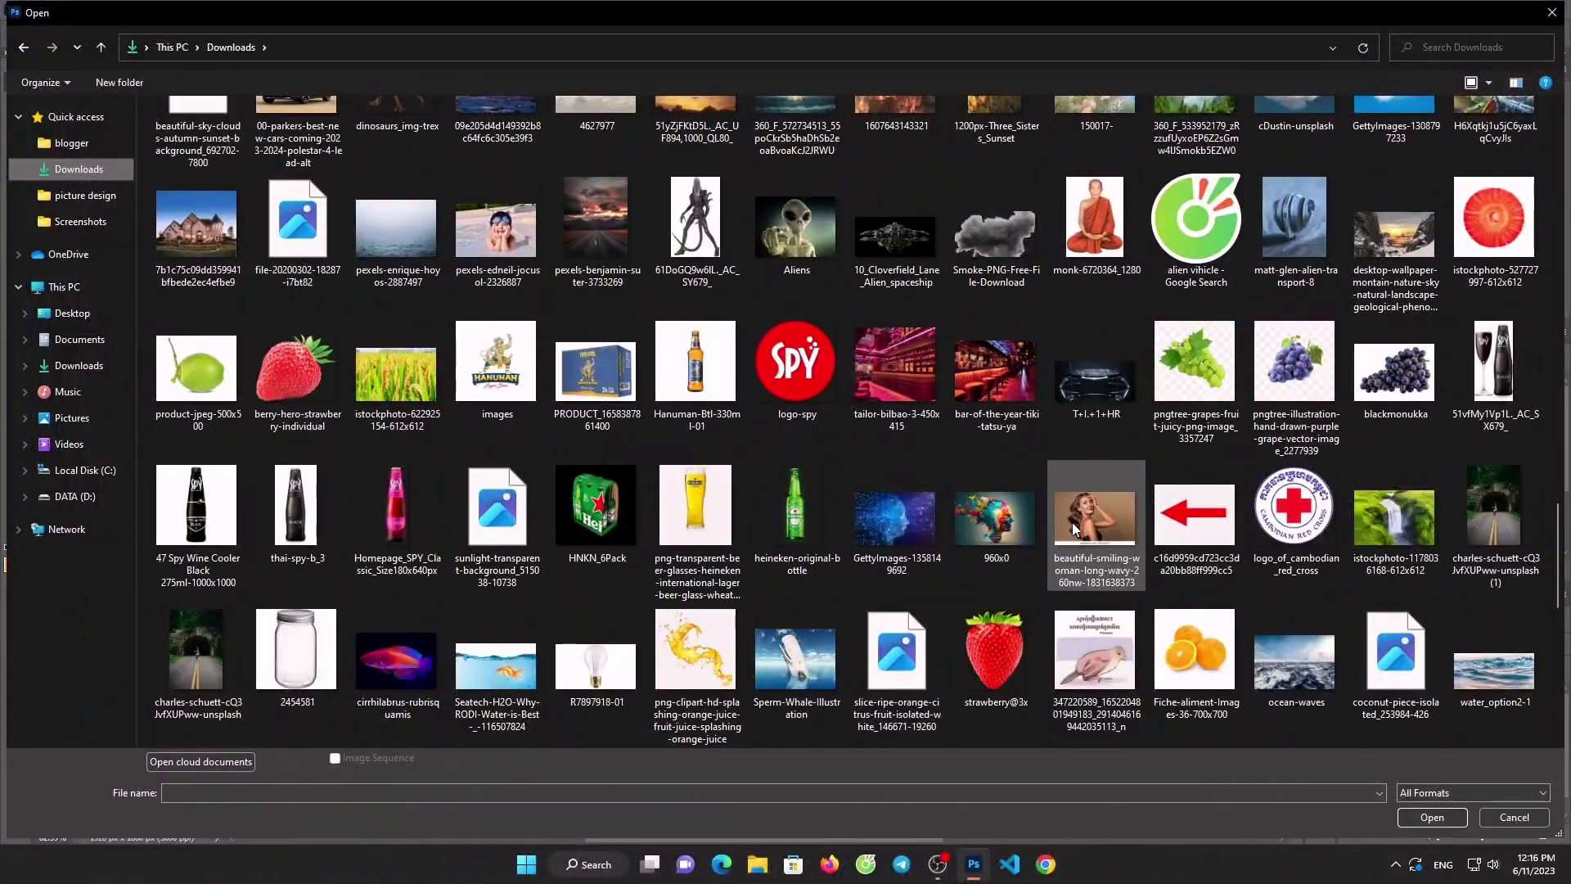
scroll(1074, 529, "down", 3)
scroll(1074, 529, "up", 6)
scroll(1074, 531, "up", 3)
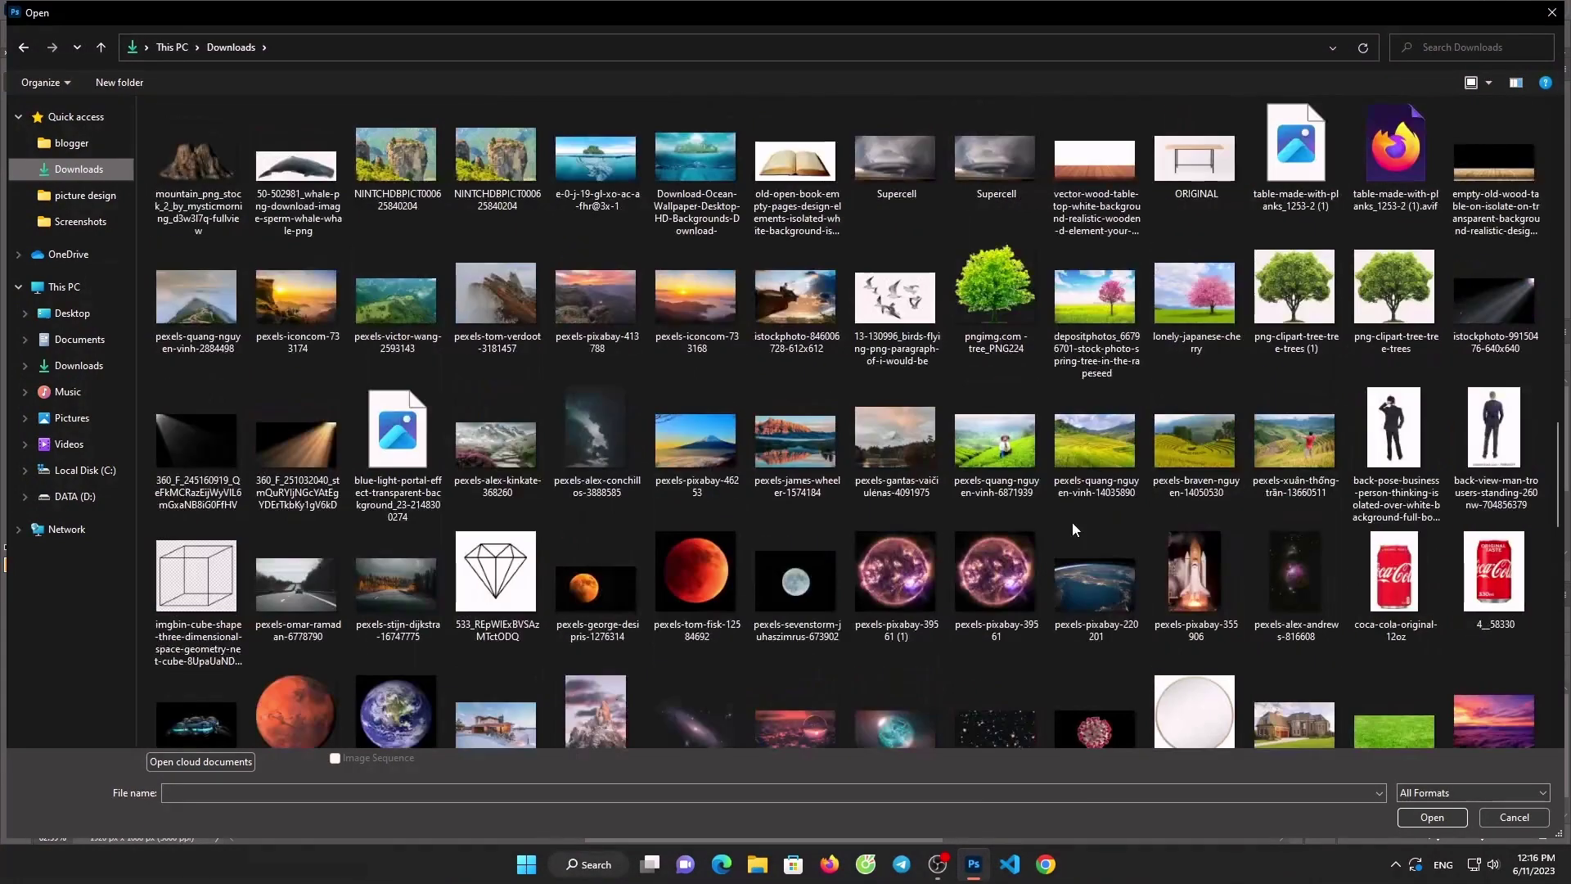
double_click(721, 162)
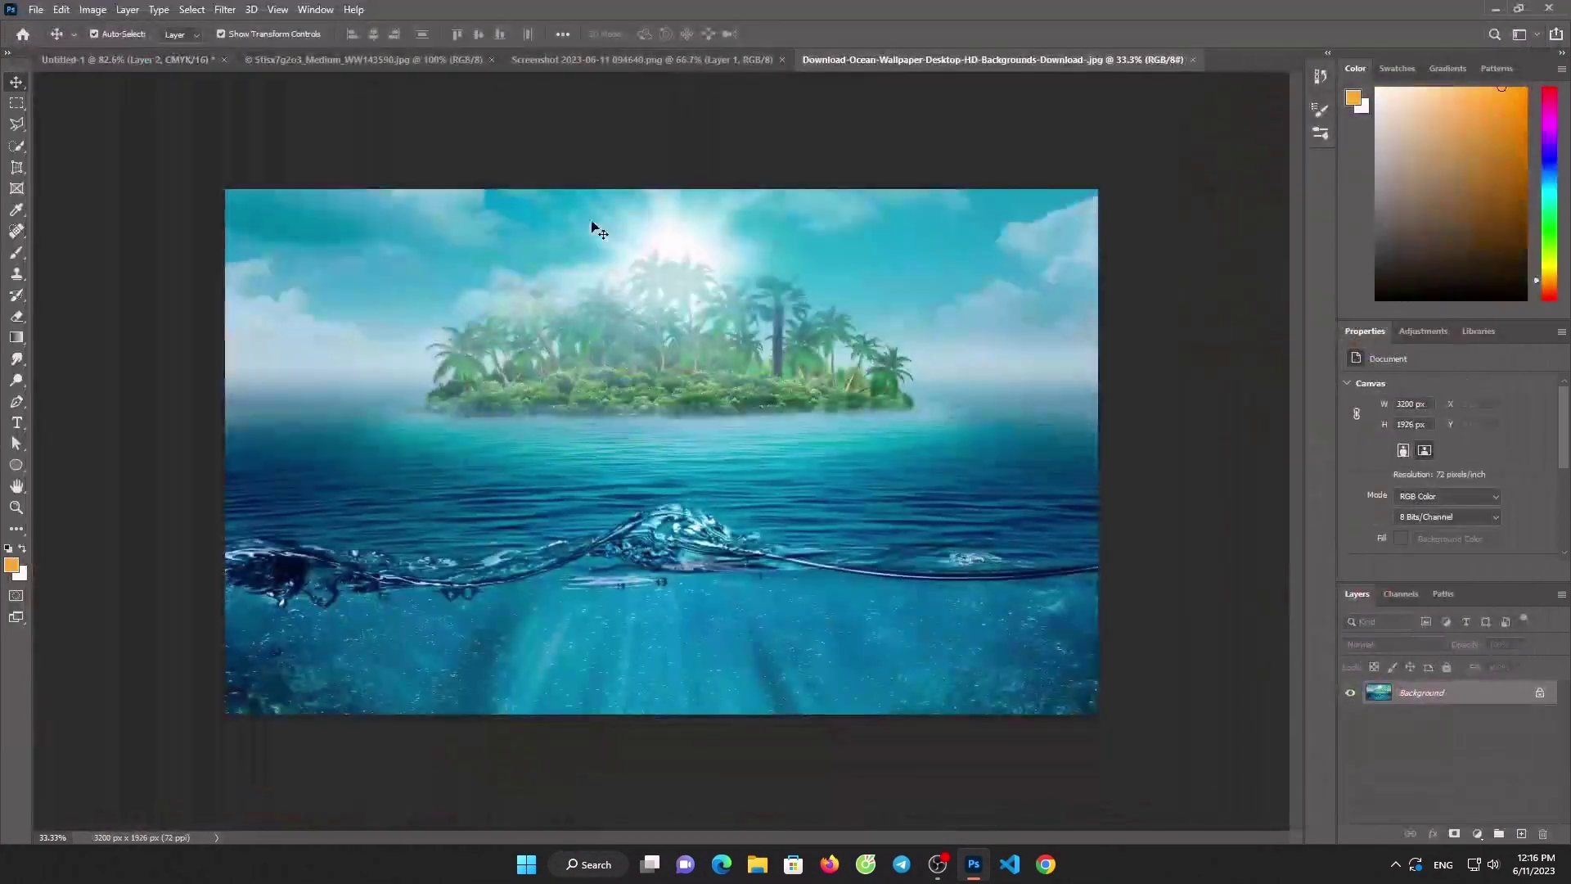
Drop the ocean image into the turtle composite, release its clipping, raise and shrink it
left_click(129, 59)
left_click_drag(558, 373, 565, 374)
left_click(763, 424)
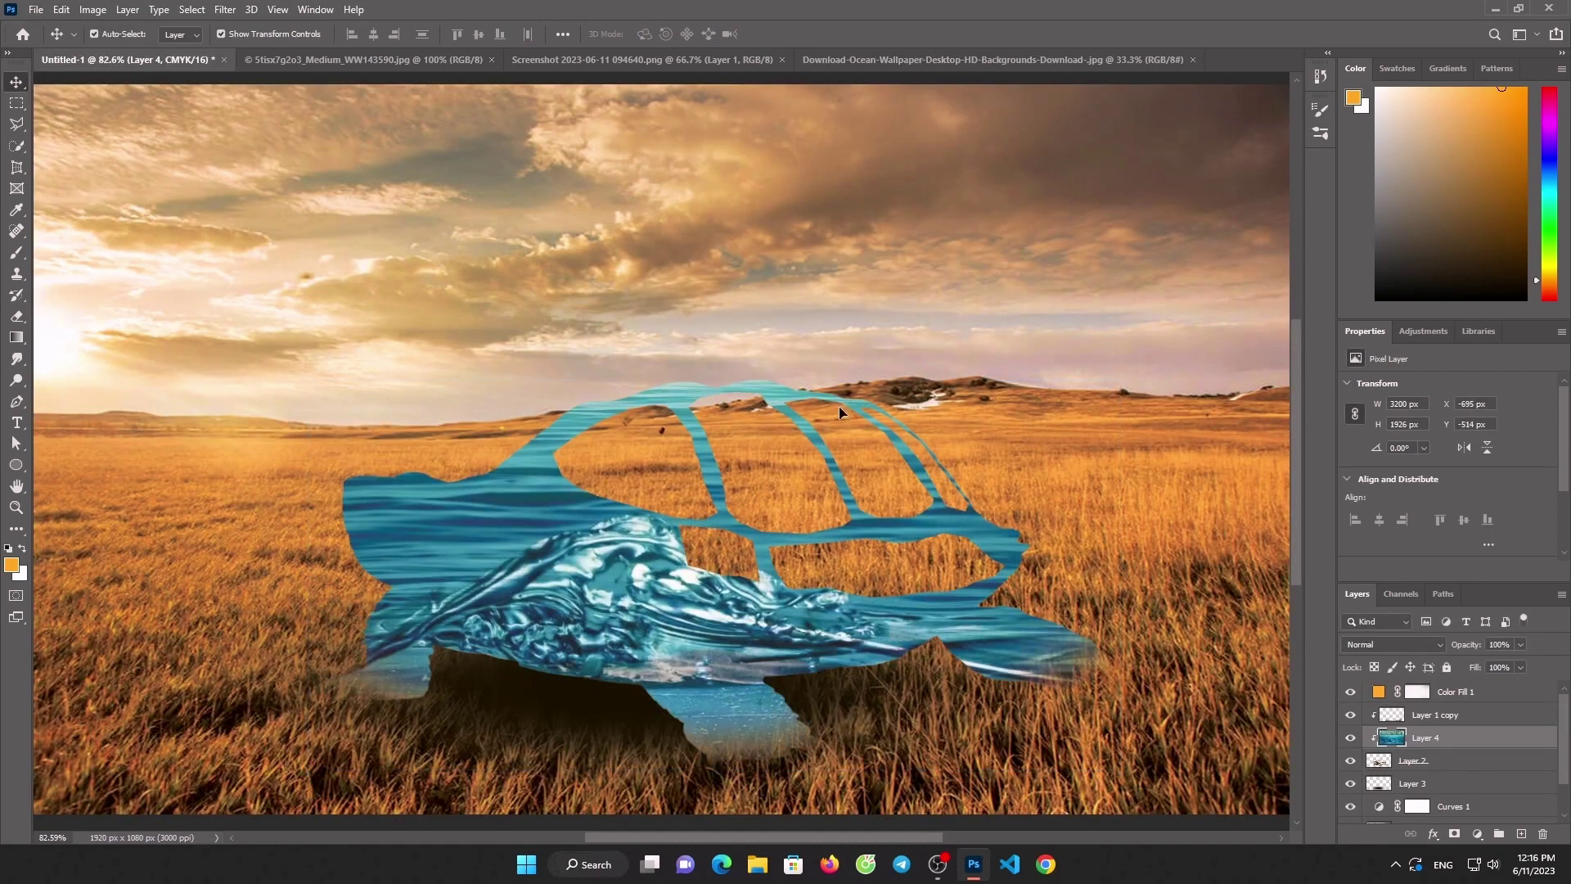
right_click(1416, 738)
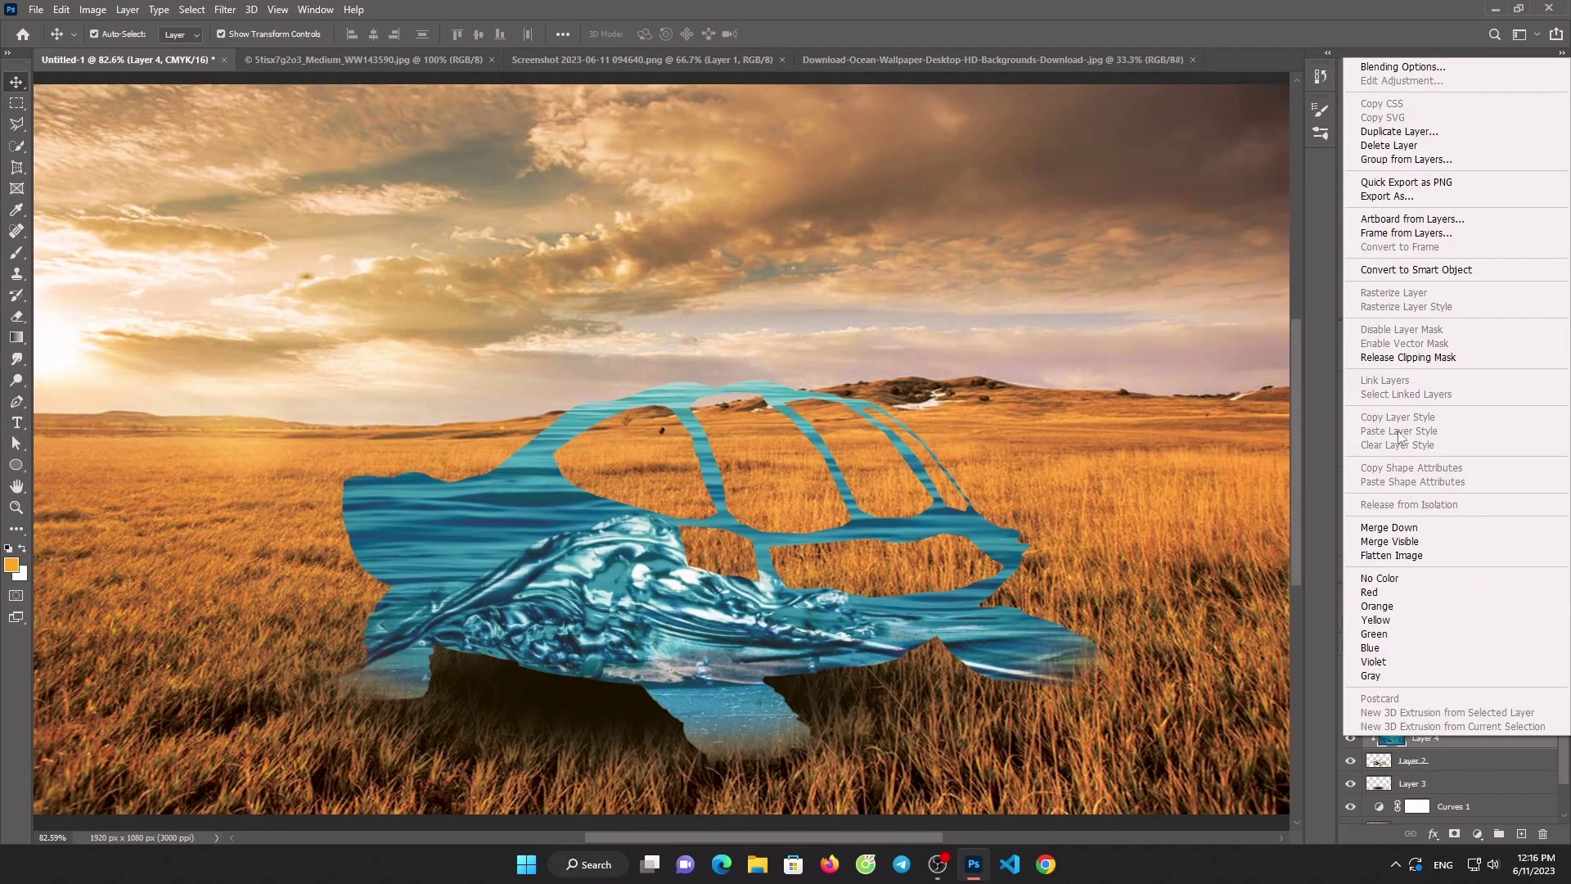
left_click(1406, 358)
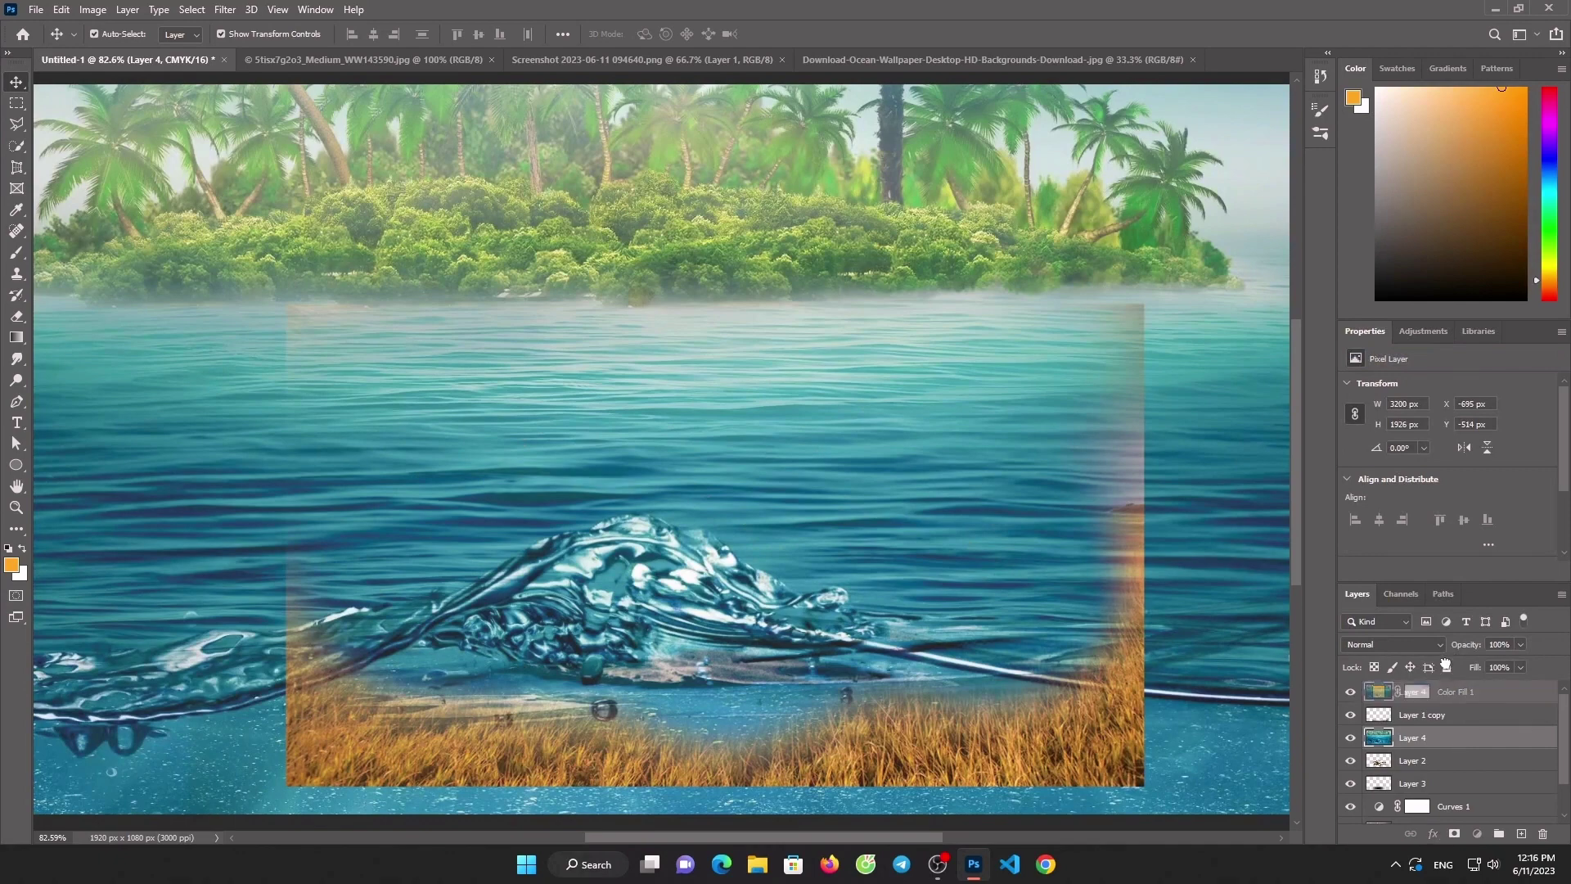
left_click_drag(1460, 739, 1460, 686)
scroll(1062, 578, "down", 5)
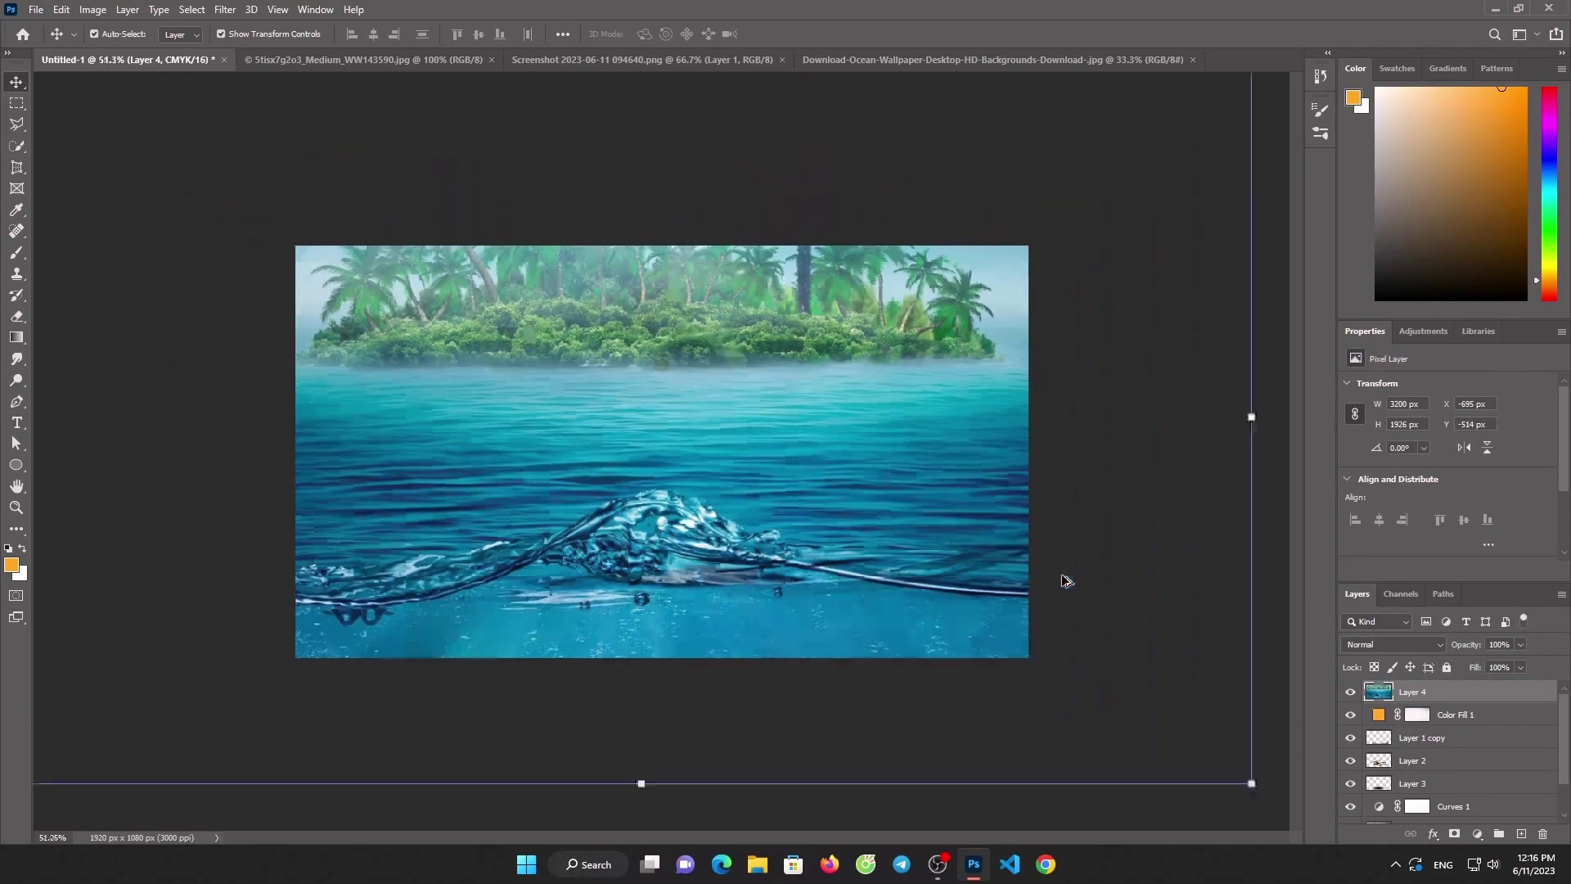
mouse_move(1153, 423)
left_mouse_down()
mouse_move(483, 421)
mouse_move(796, 494)
mouse_move(815, 321)
left_mouse_up()
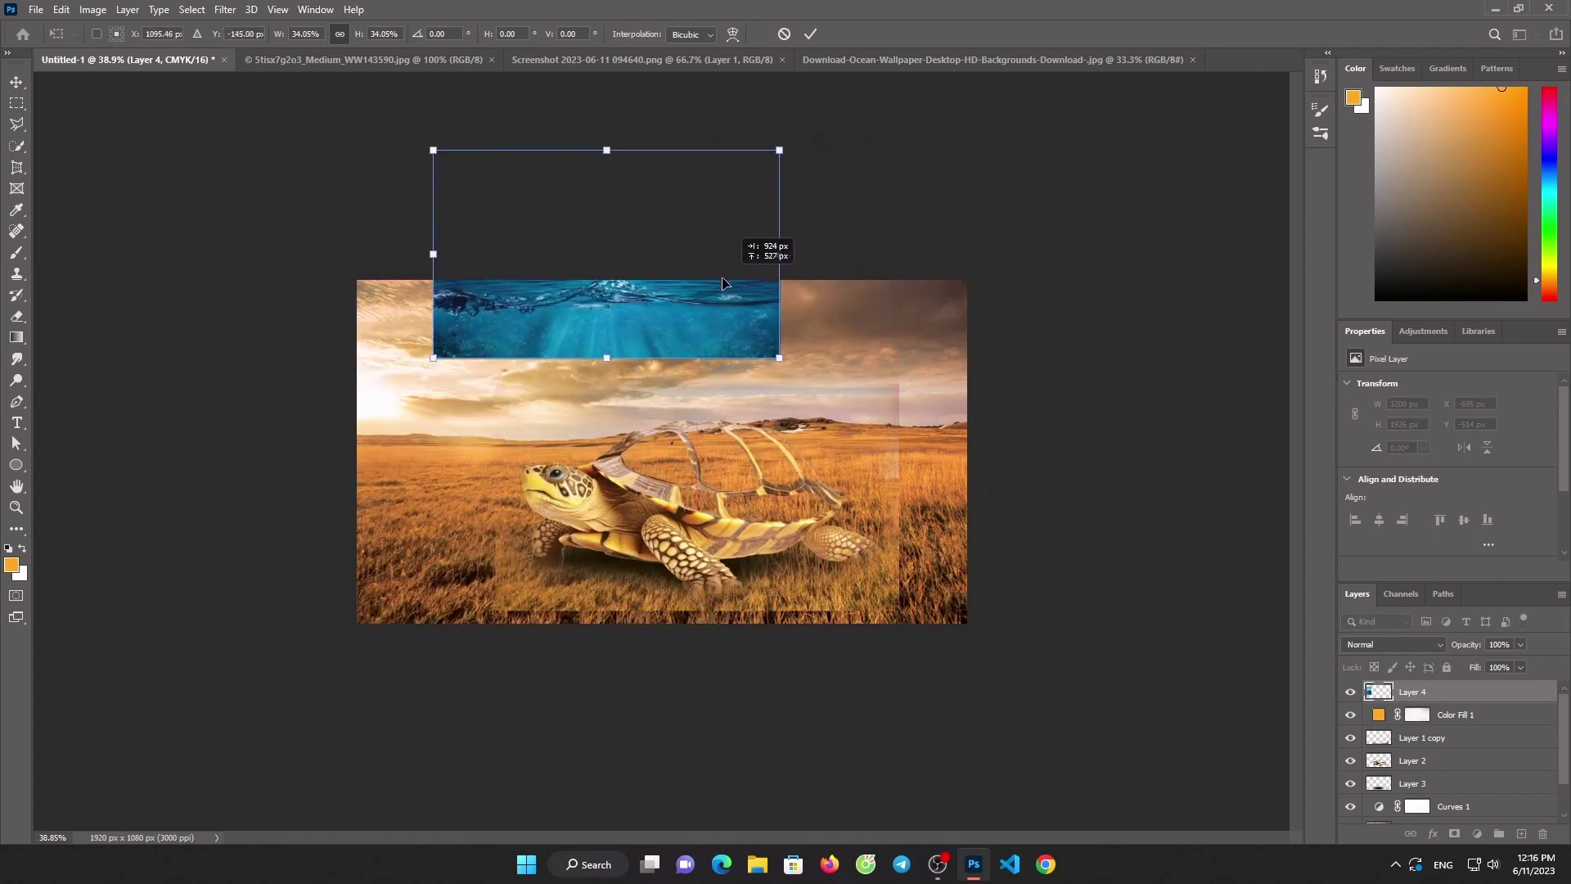
left_click_drag(815, 321, 726, 274)
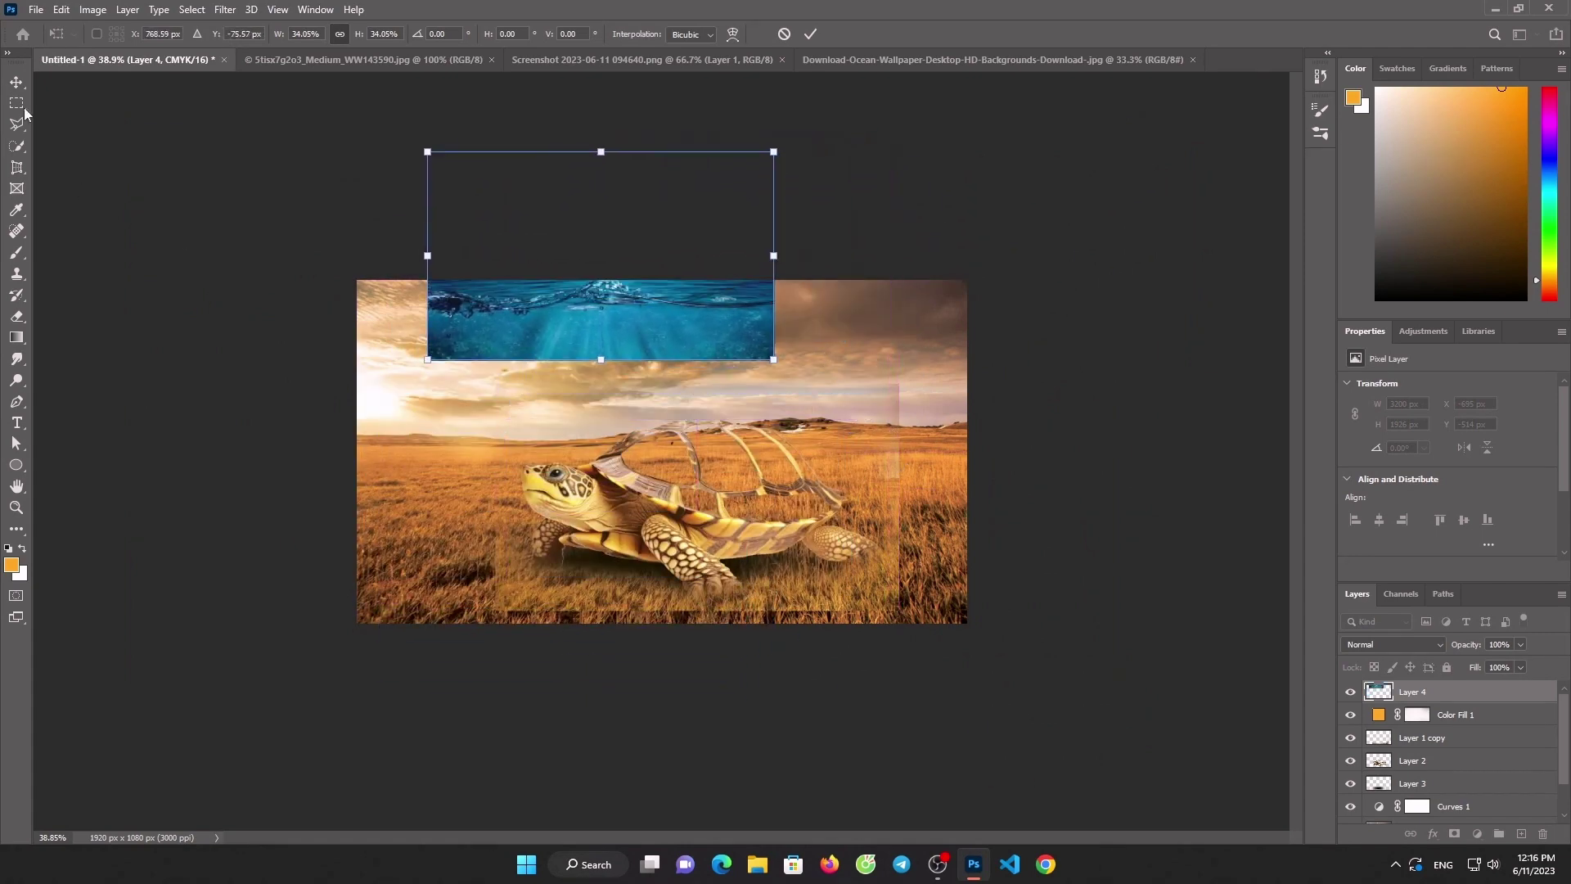
Enlarge the Color Fill 1 layer, undo the changes, and return to the ocean wallpaper document
left_click(887, 511)
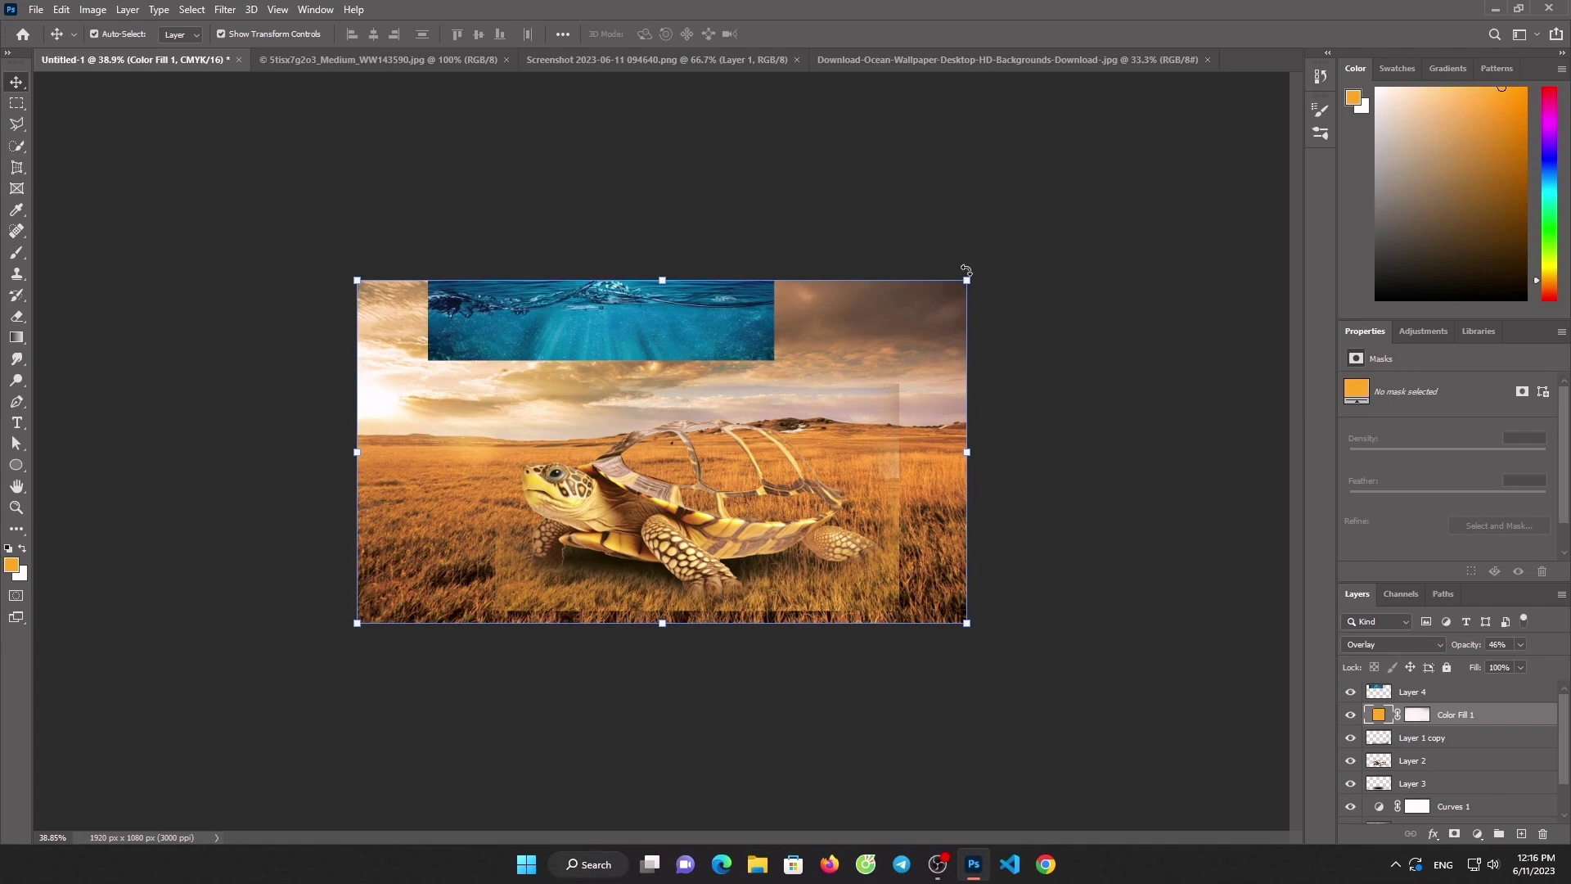
left_click_drag(966, 272, 1038, 242)
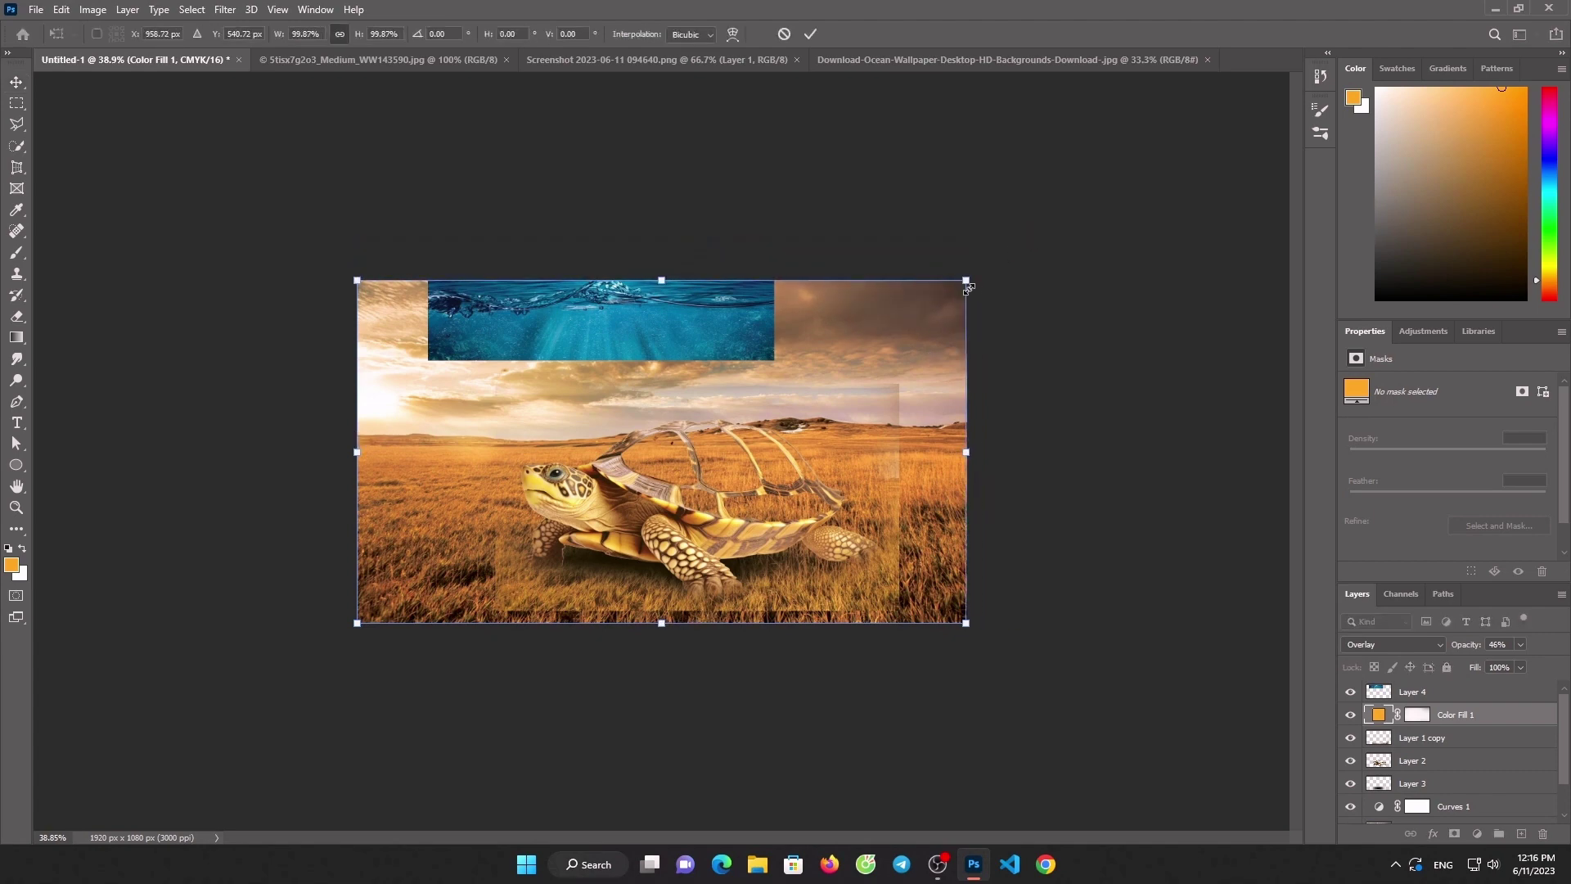
left_click_drag(968, 286, 1099, 206)
left_click(811, 34)
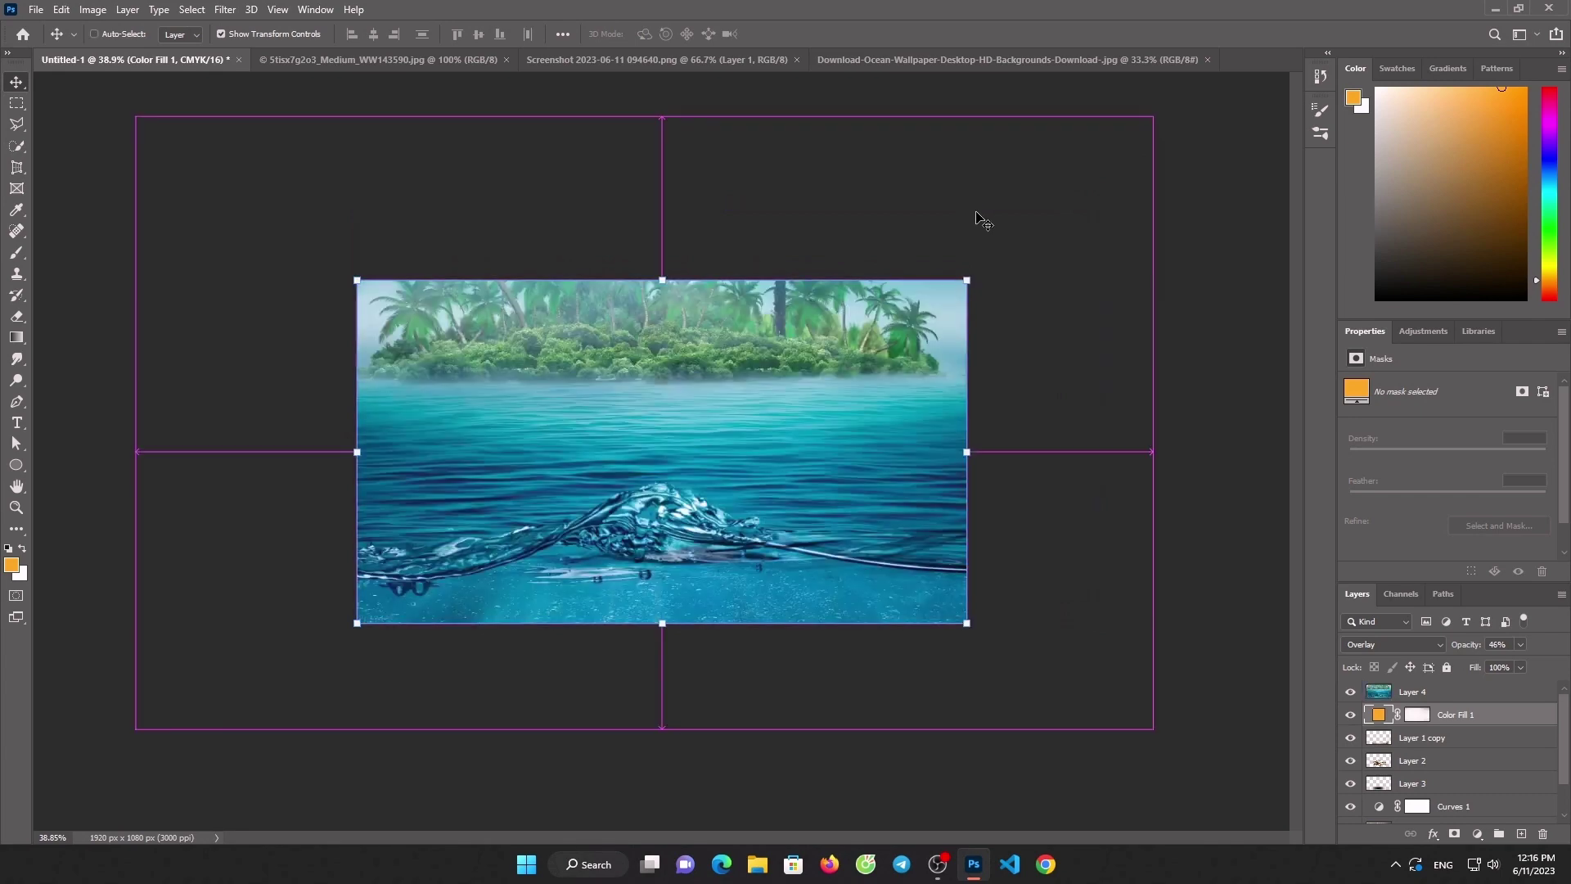
key("ctrl+z")
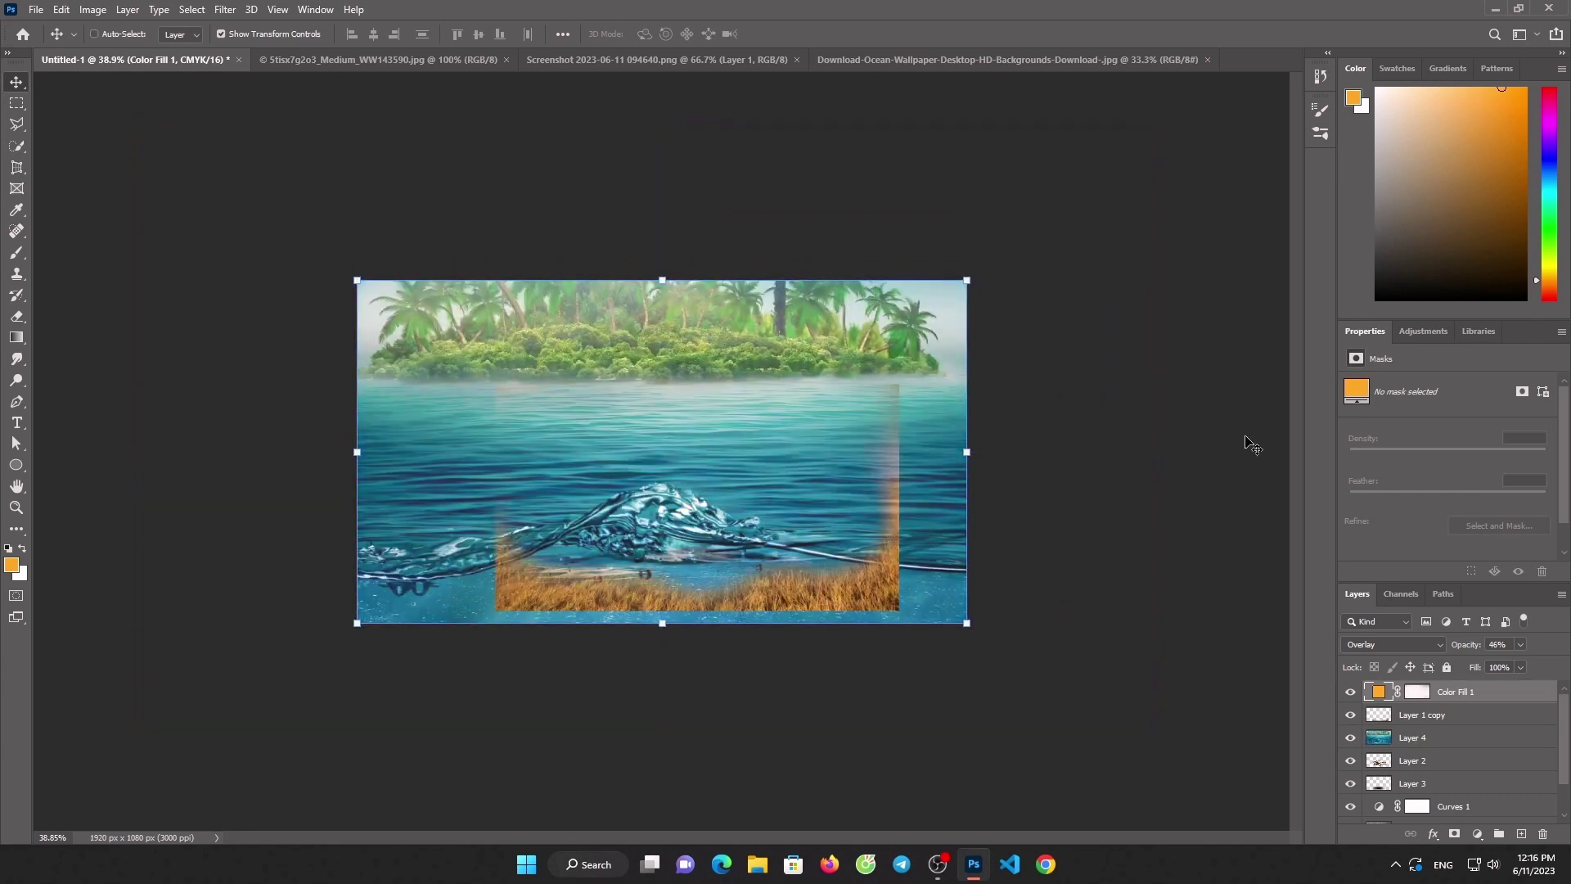
key("ctrl+z")
key("ctrl+z")
key("ctrl+z")
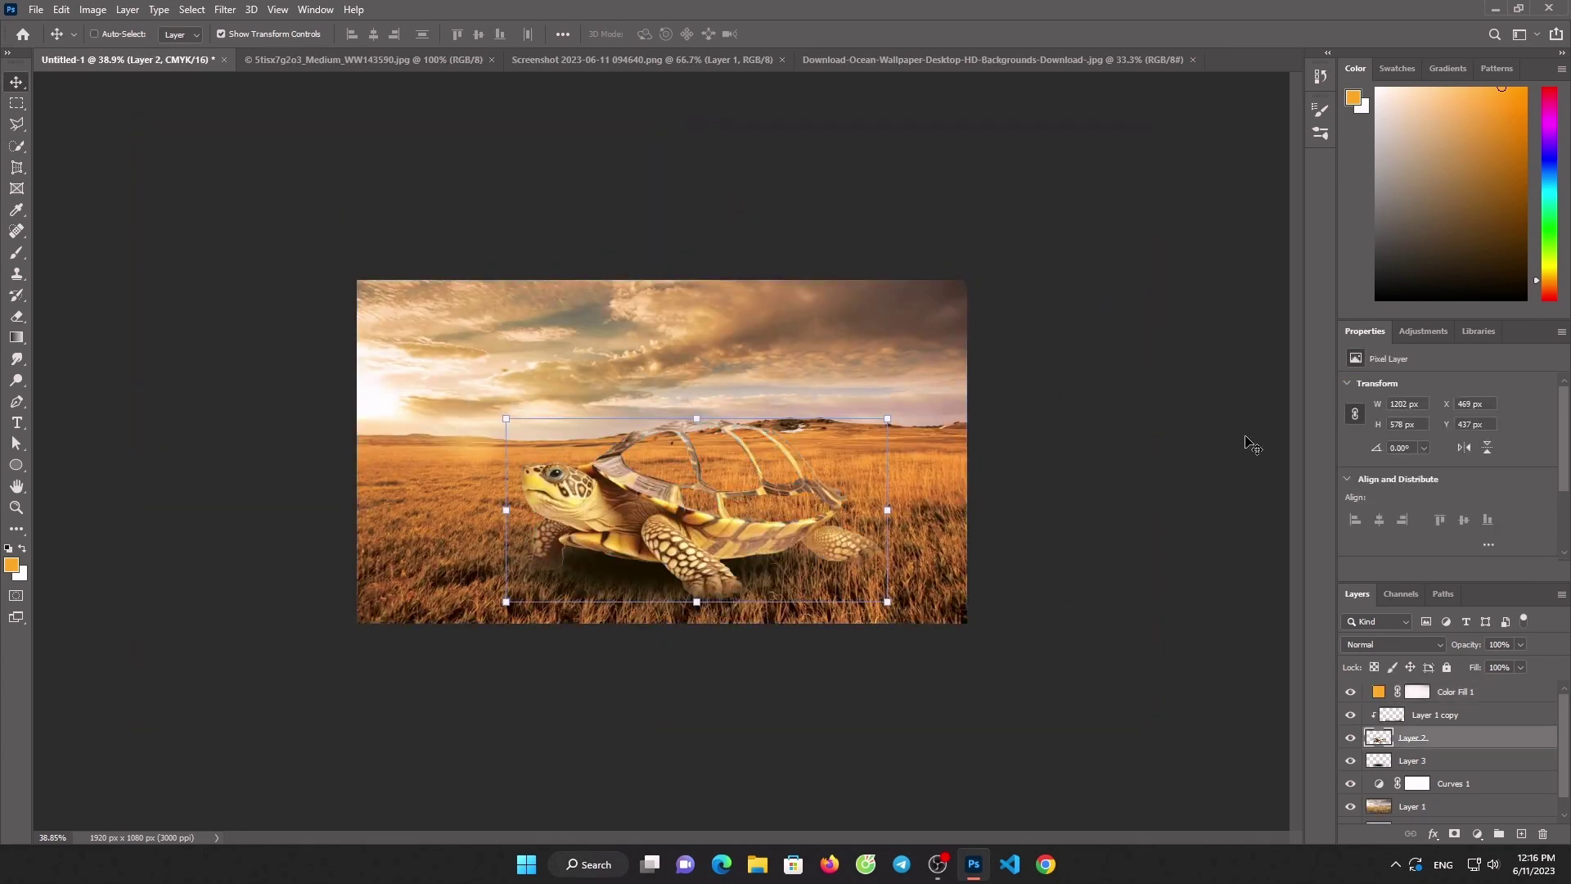
left_click(1458, 693)
left_click(909, 66)
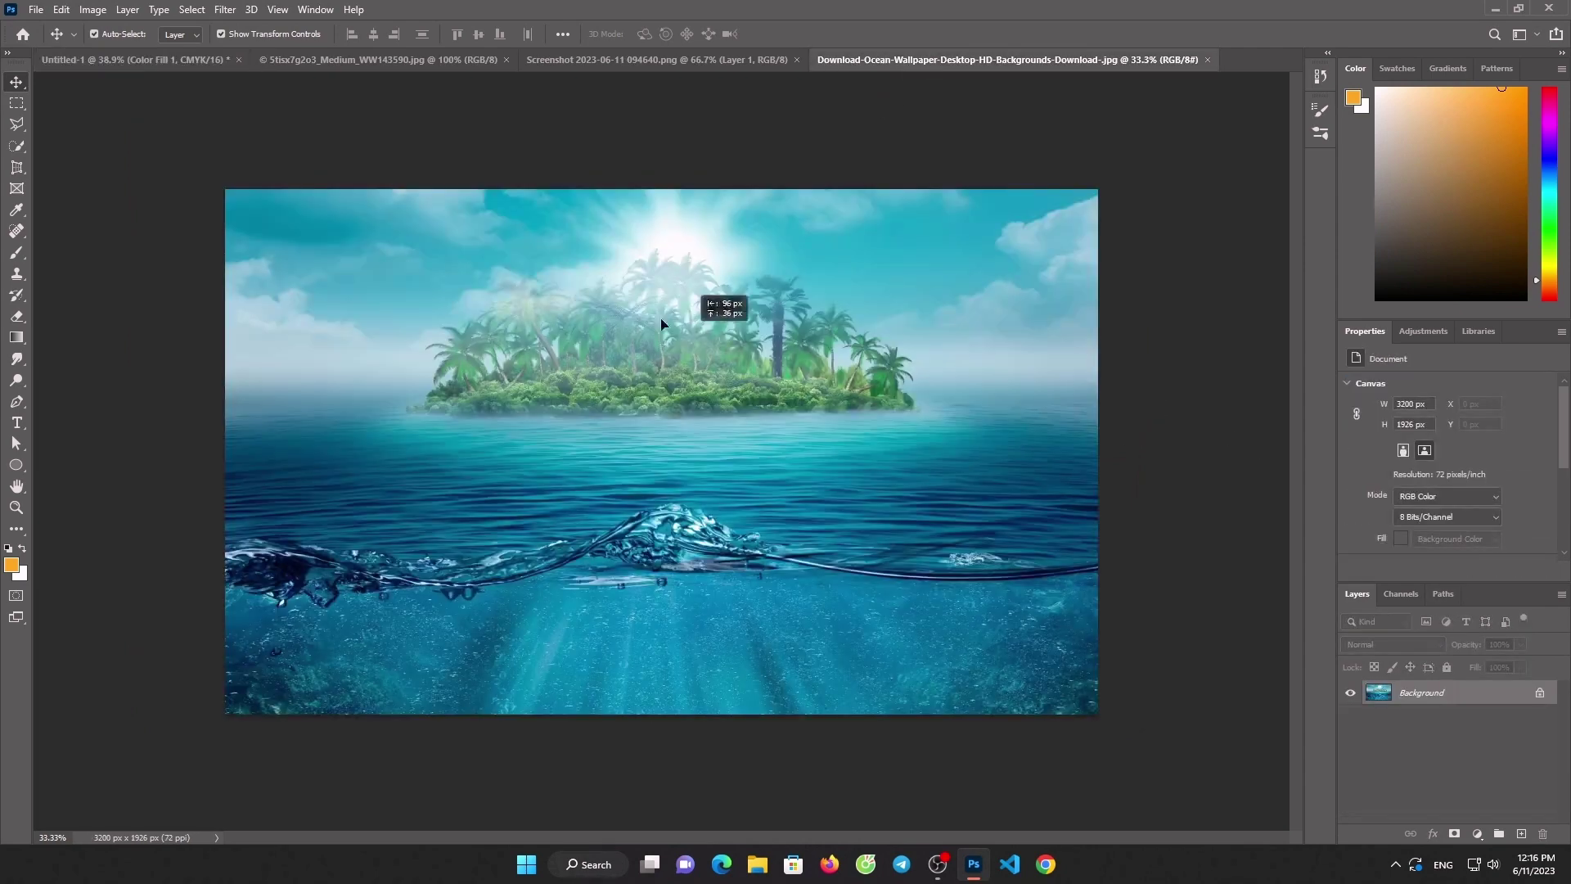
Drag the ocean image into Untitled-1, accept the bit-depth prompt, and shrink it to shell size
left_click_drag(718, 306, 442, 298)
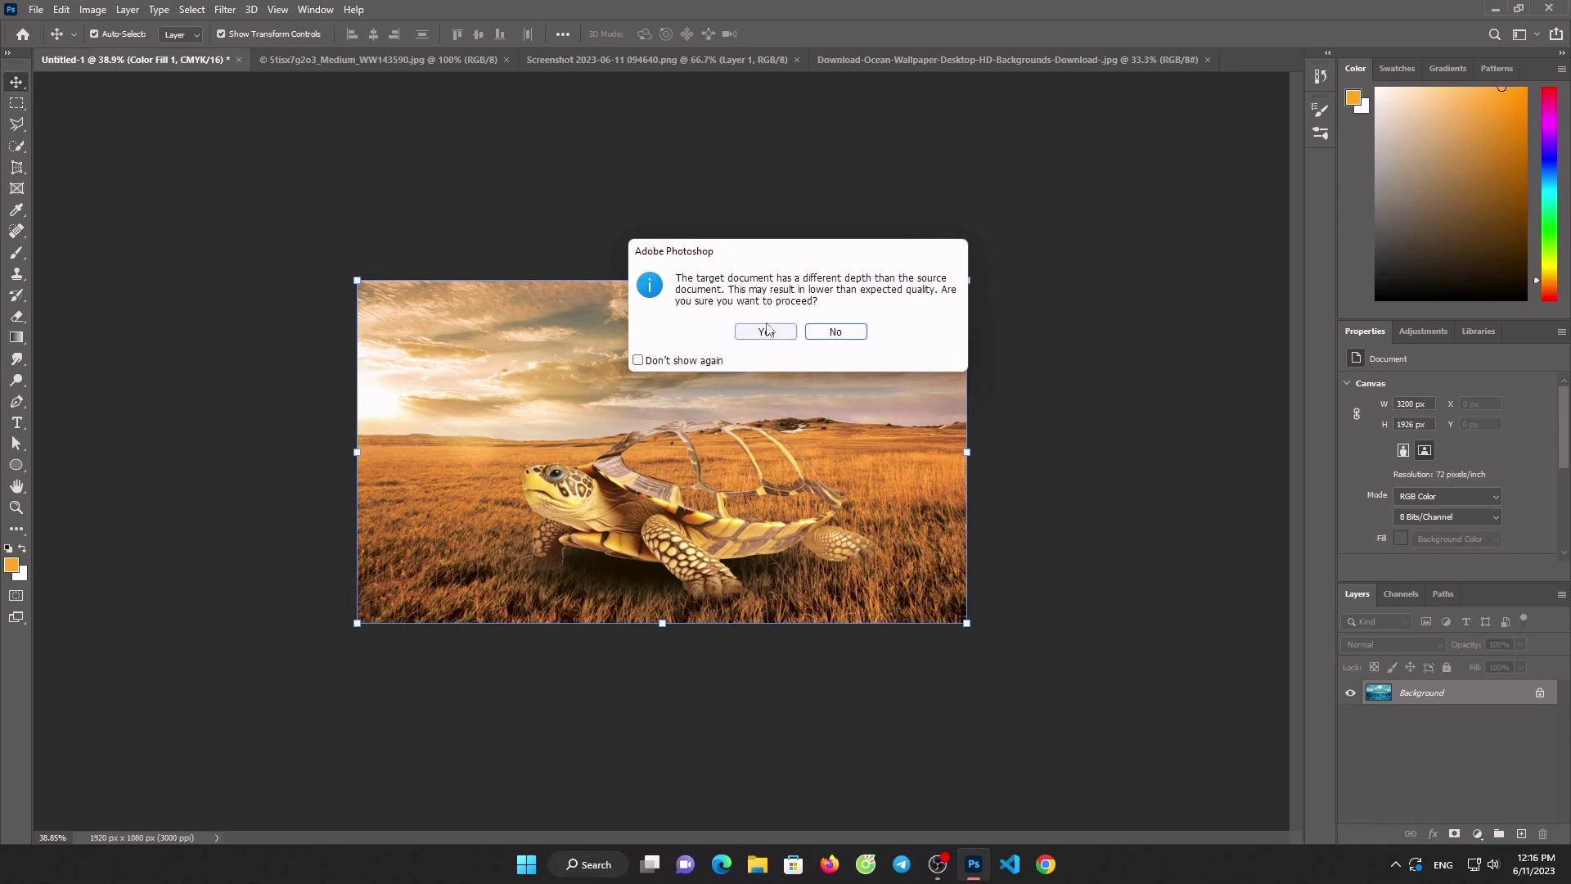
left_click(767, 330)
mouse_move(1187, 415)
left_mouse_down()
mouse_move(483, 413)
mouse_move(690, 465)
left_mouse_up()
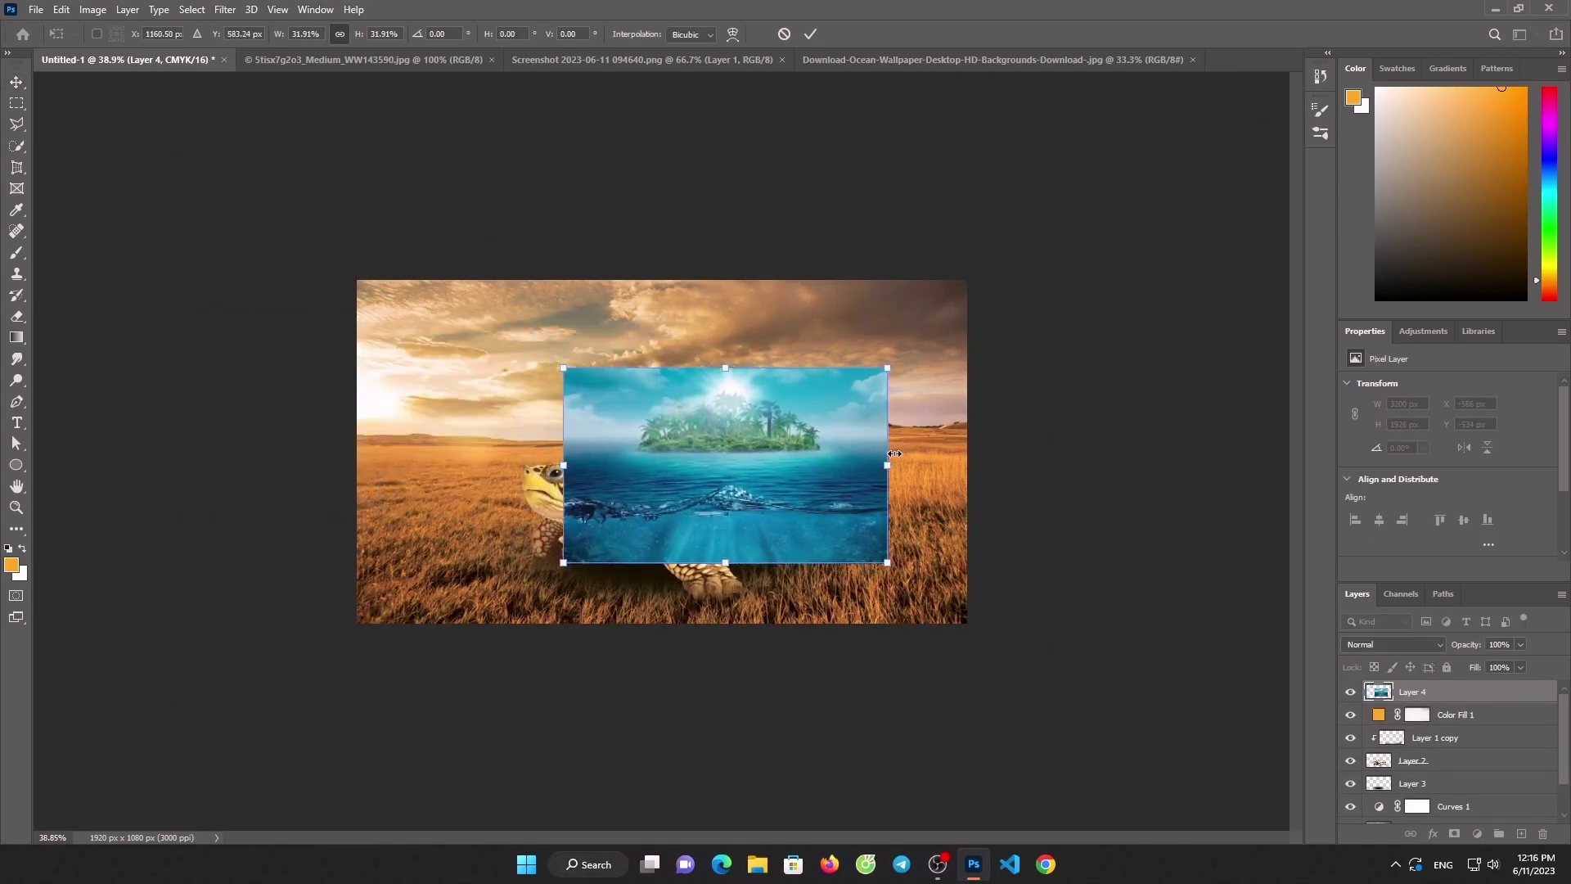
left_click_drag(888, 467, 697, 465)
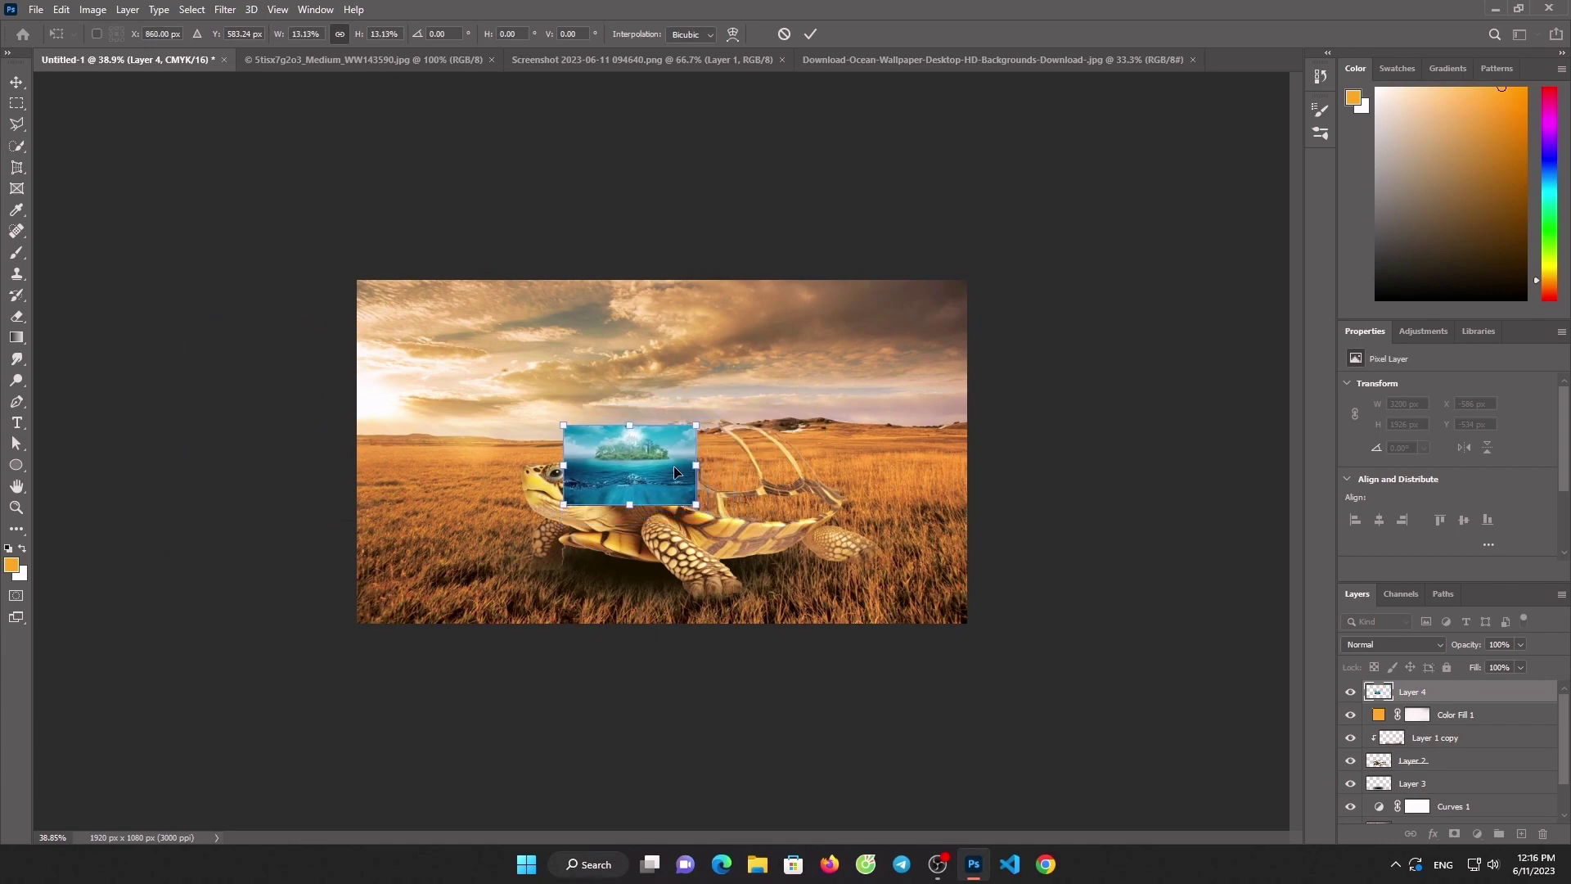
scroll(675, 472, "up", 2)
scroll(679, 472, "up", 2)
scroll(684, 473, "down", 1)
scroll(686, 473, "down", 1)
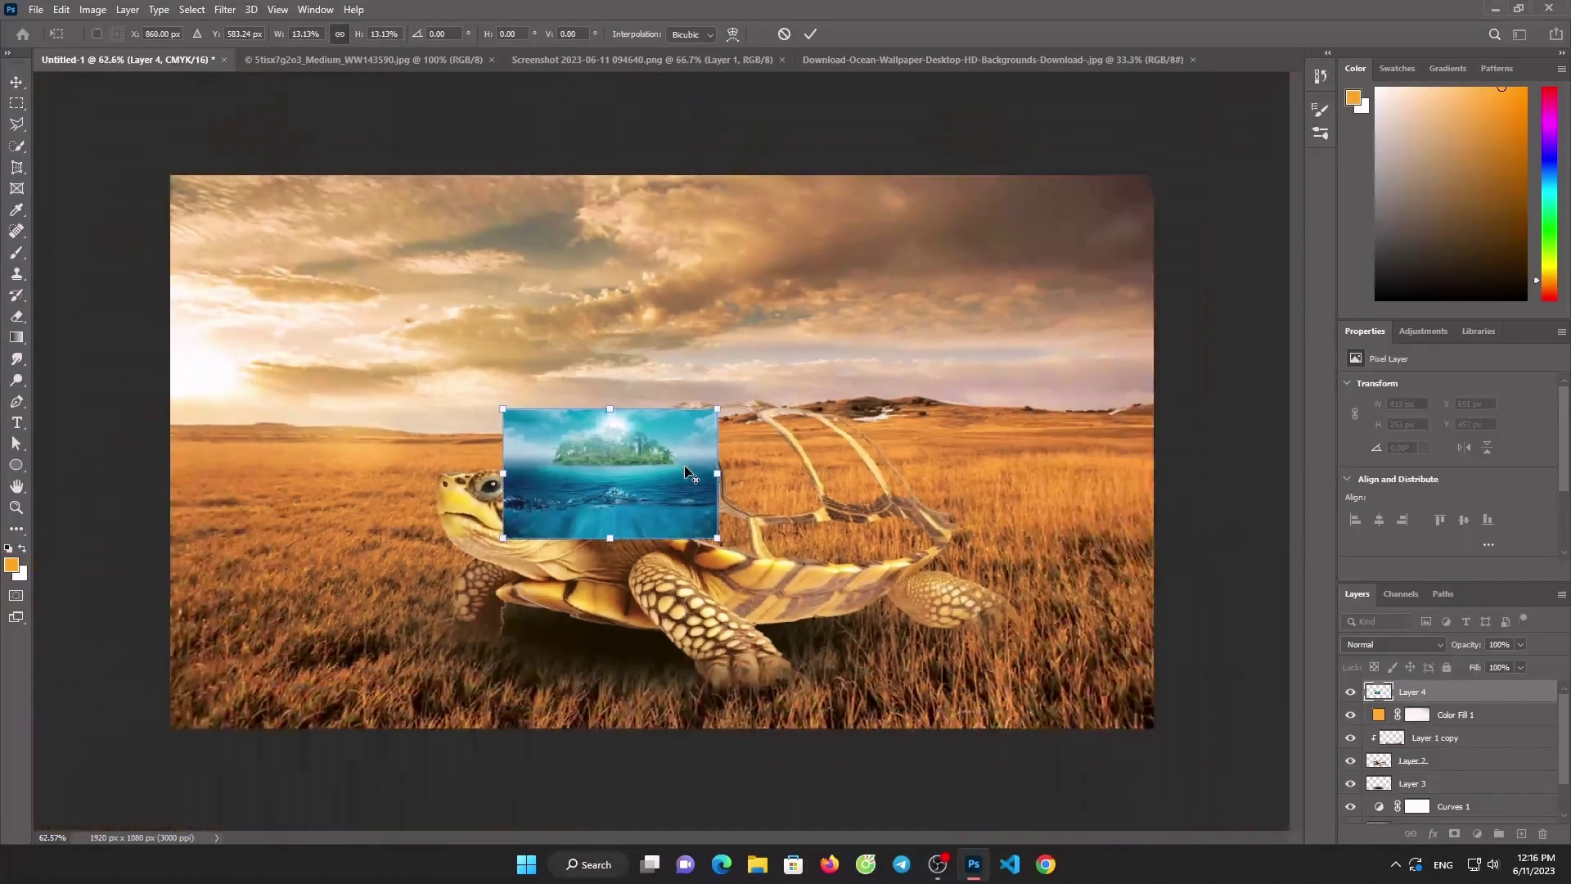
Position the ocean layer over the shell at 676×407 px, below Layer 2, and commit
left_click_drag(693, 468, 957, 472)
left_click_drag(836, 497, 817, 505)
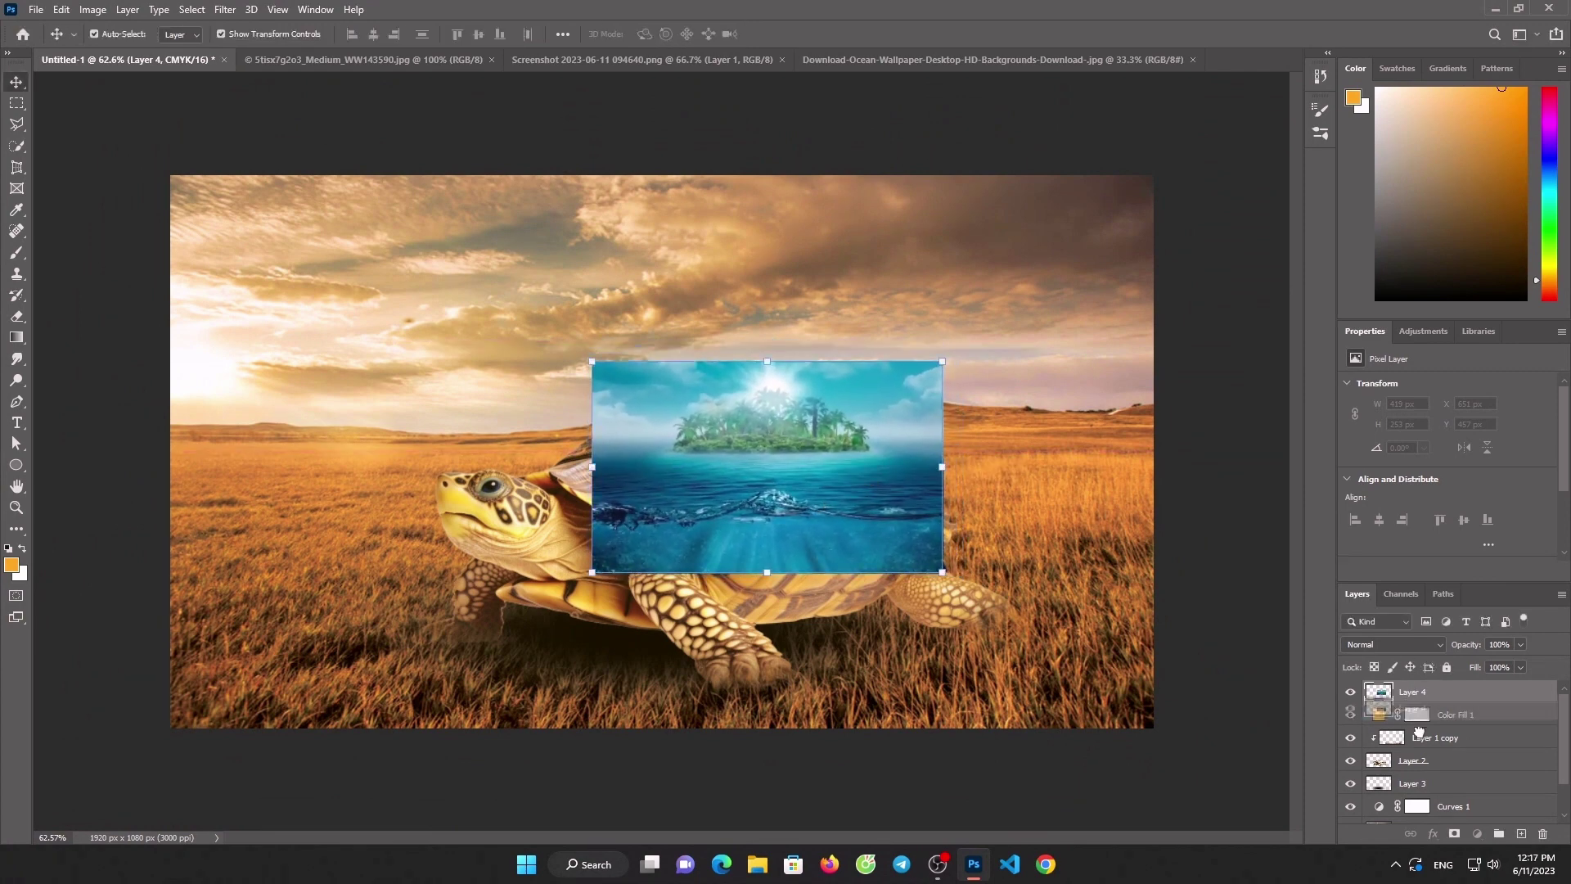
left_click_drag(1409, 693, 1409, 772)
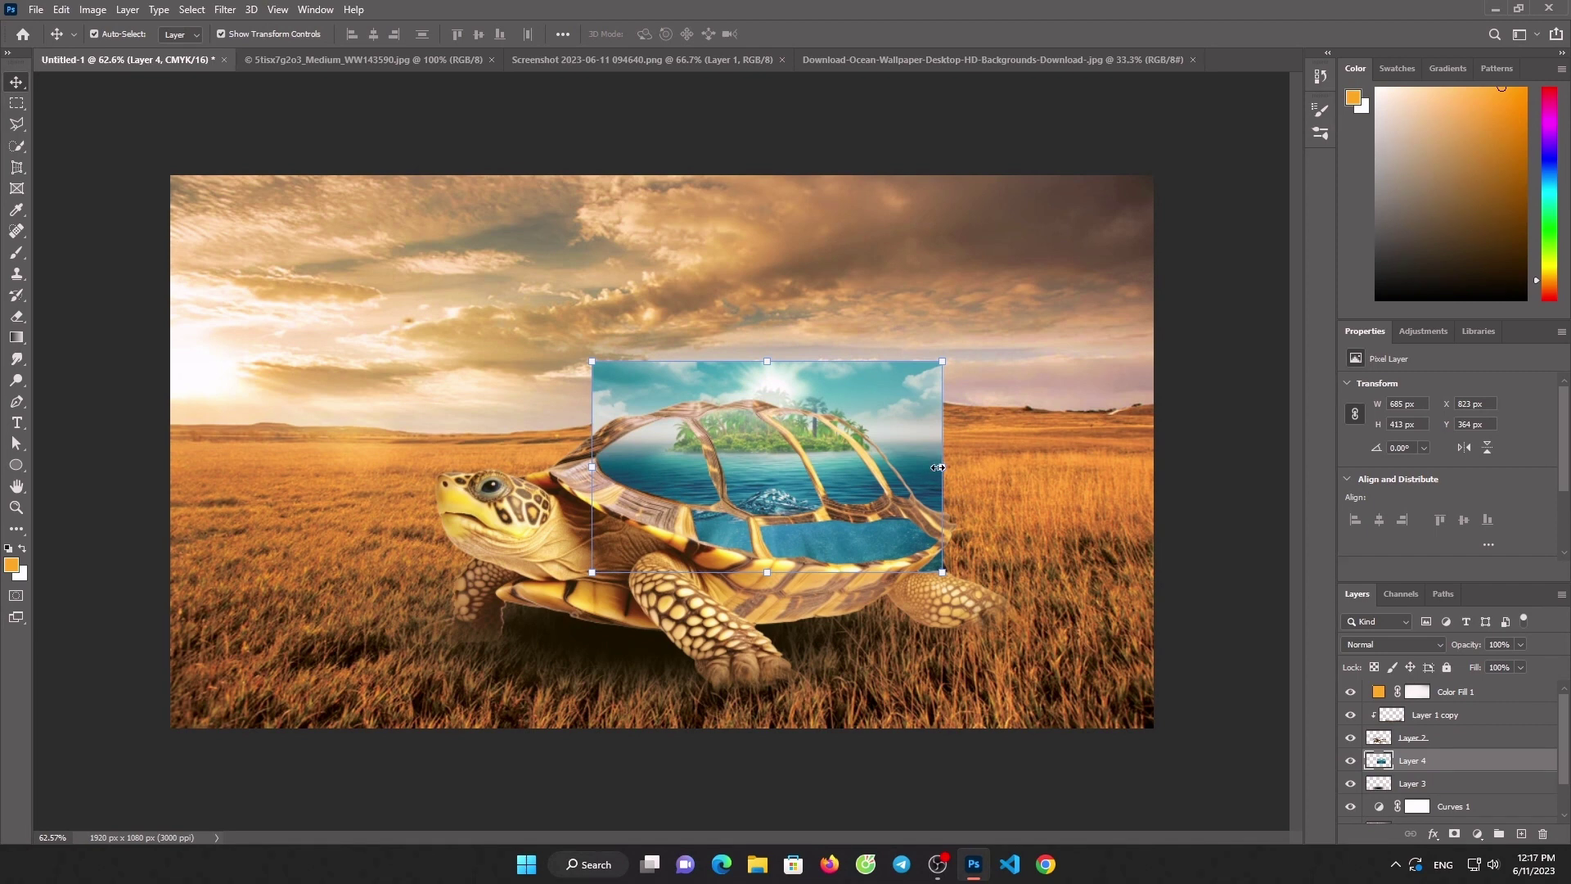
left_click_drag(938, 467, 934, 467)
left_click_drag(767, 454, 768, 493)
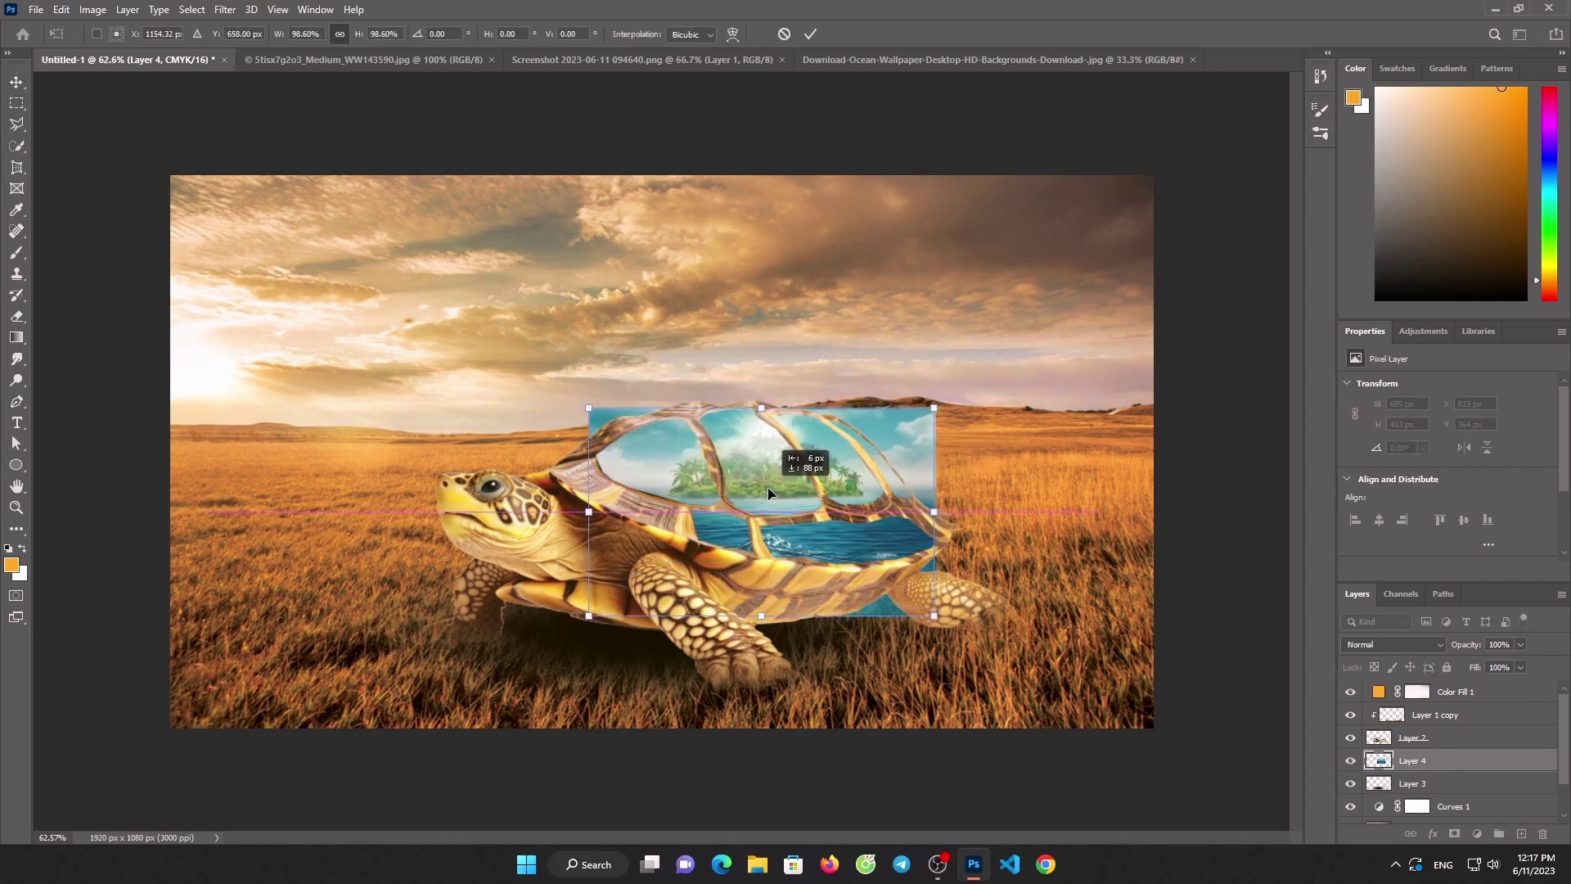
left_click_drag(768, 494, 769, 485)
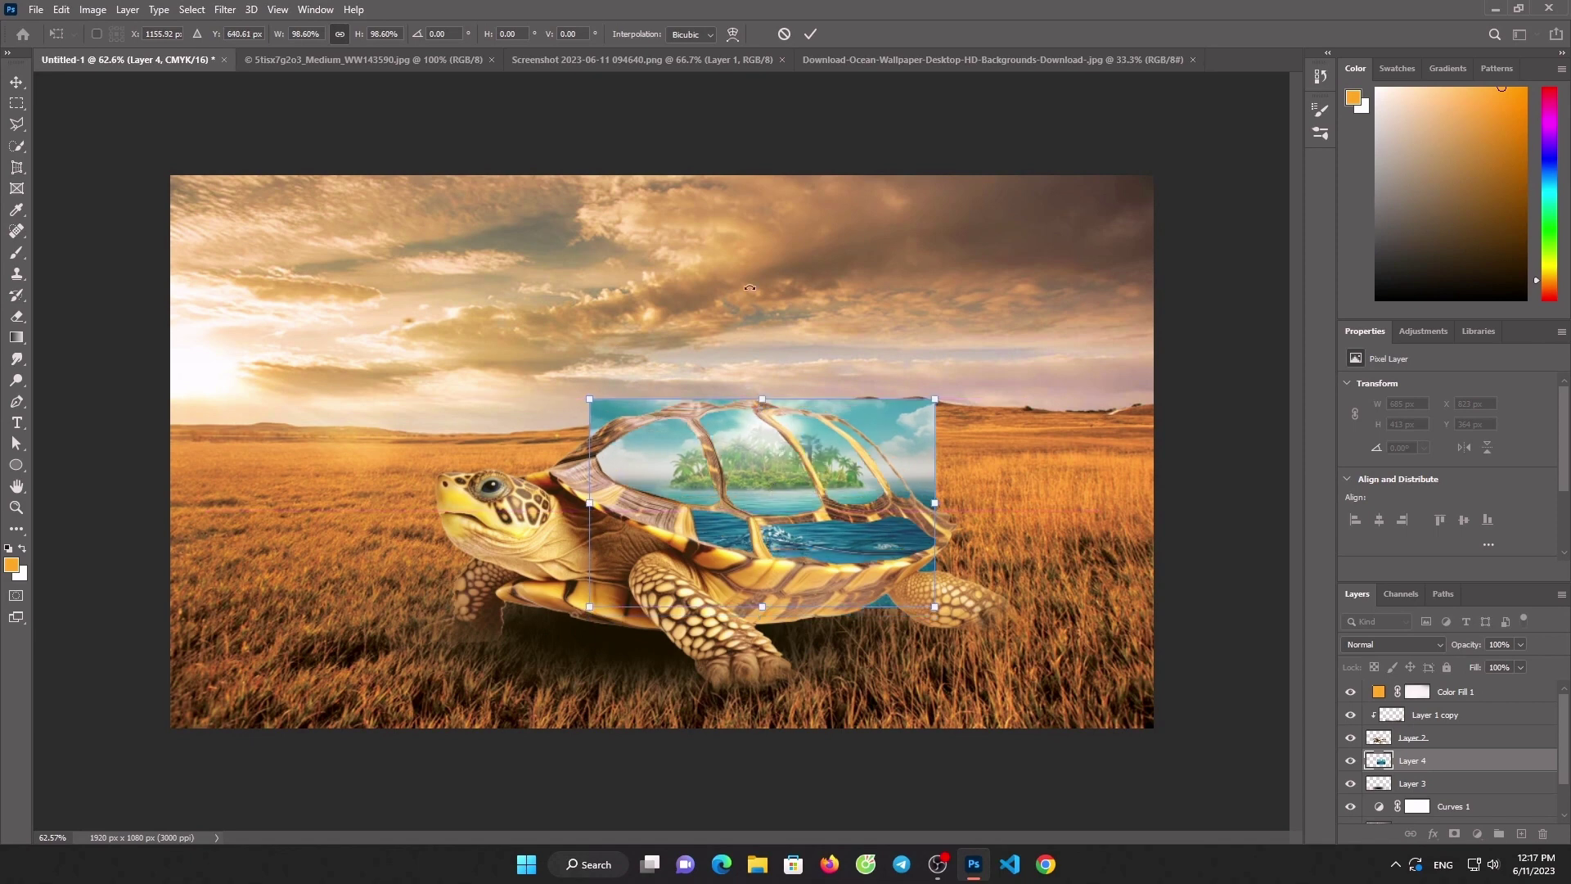
left_click(810, 34)
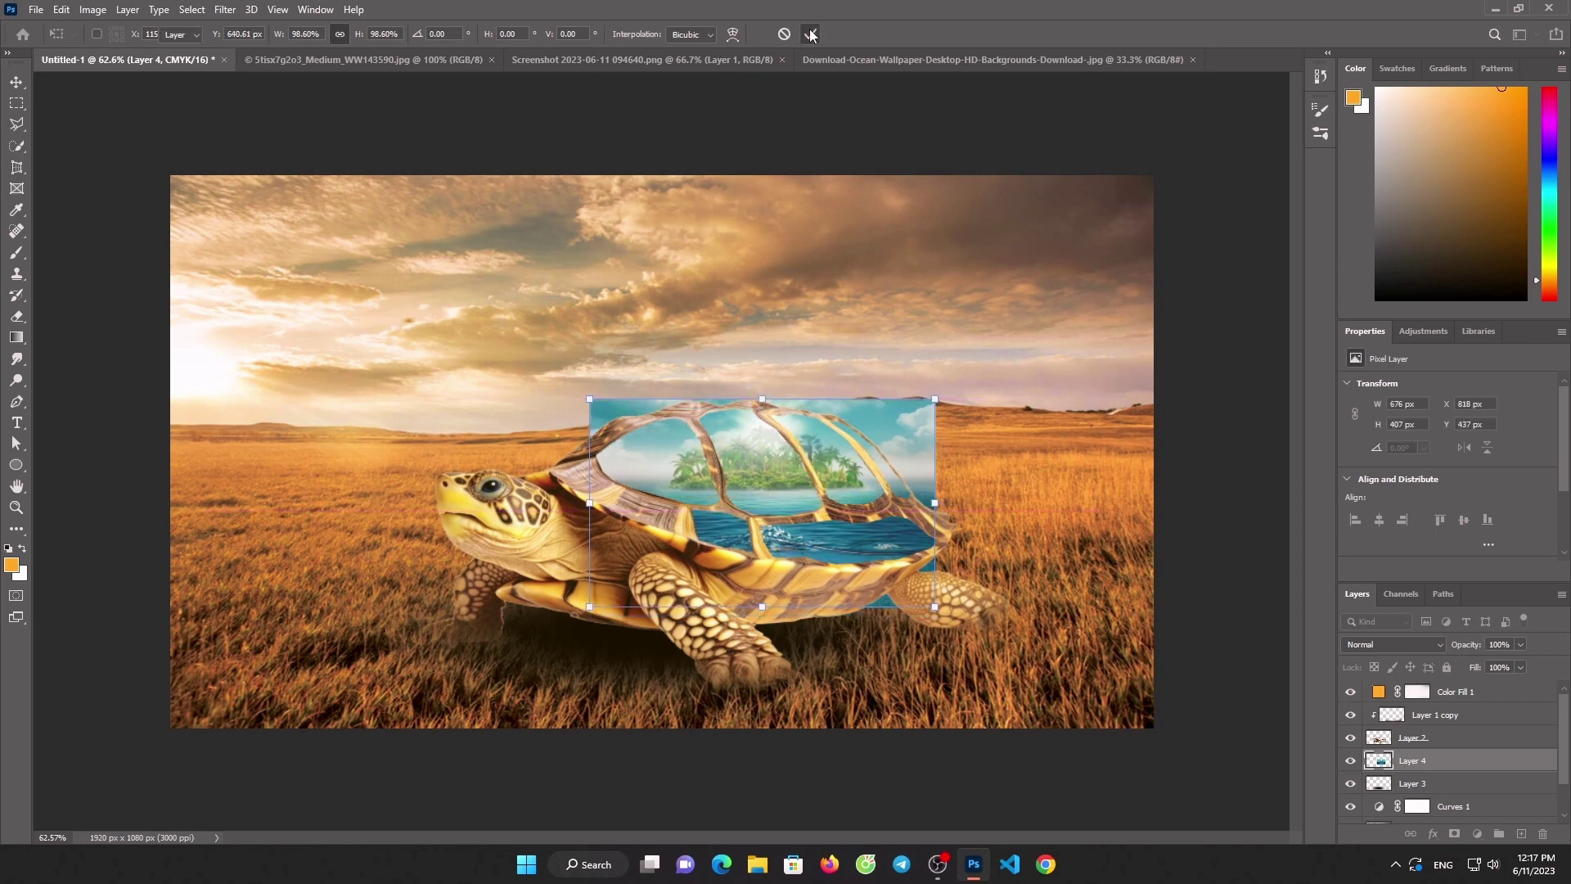
Apply a 60% Spherize distortion to the ocean layer and begin narrowing it
left_click(219, 10)
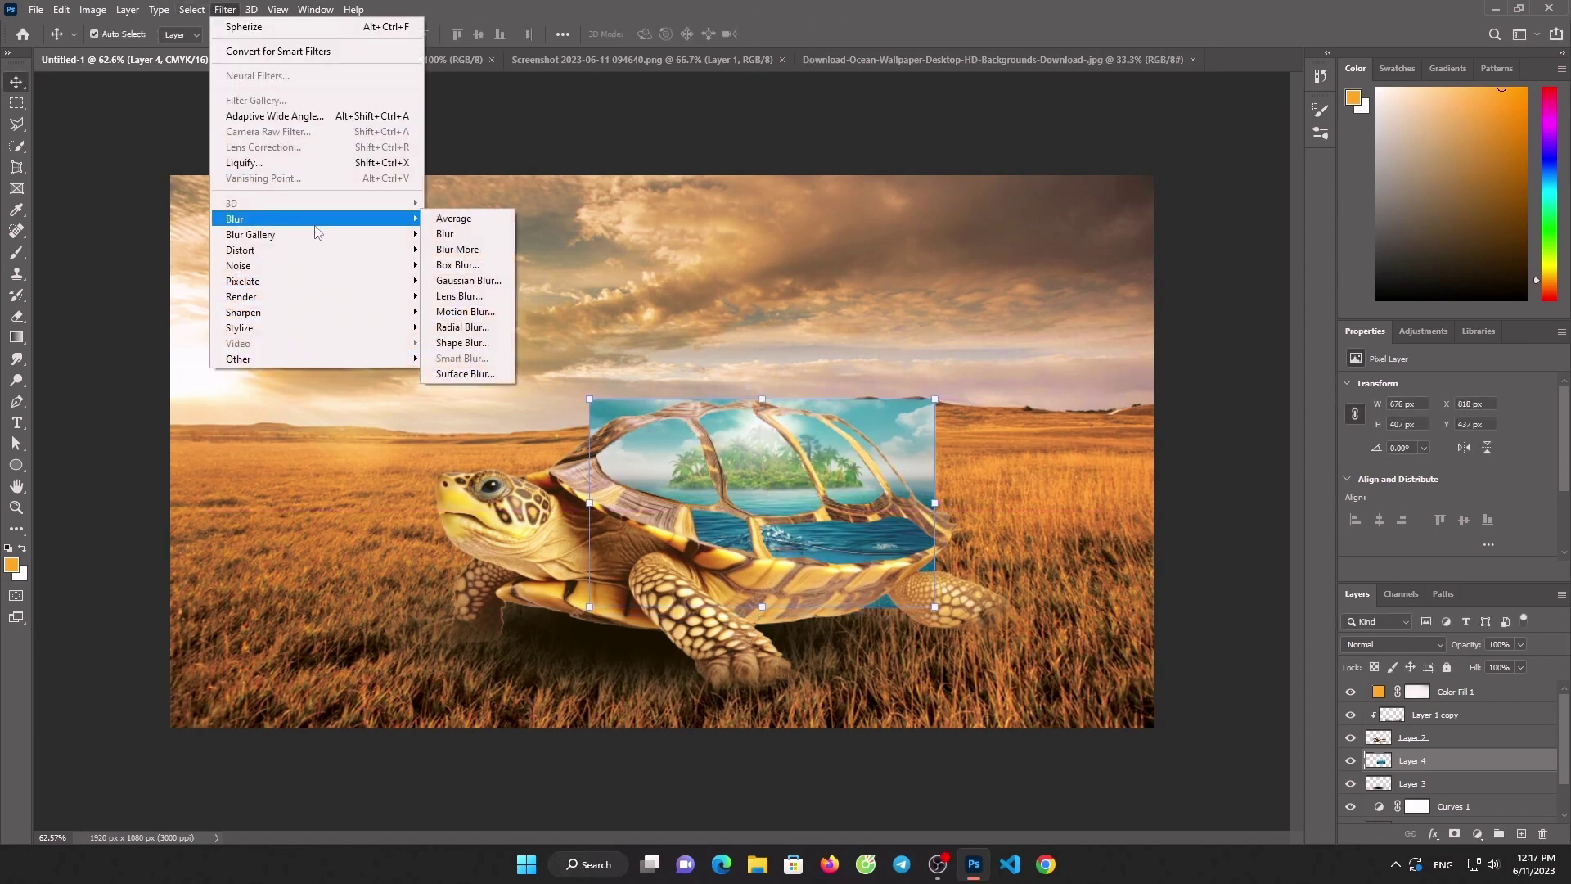
mouse_move(241, 249)
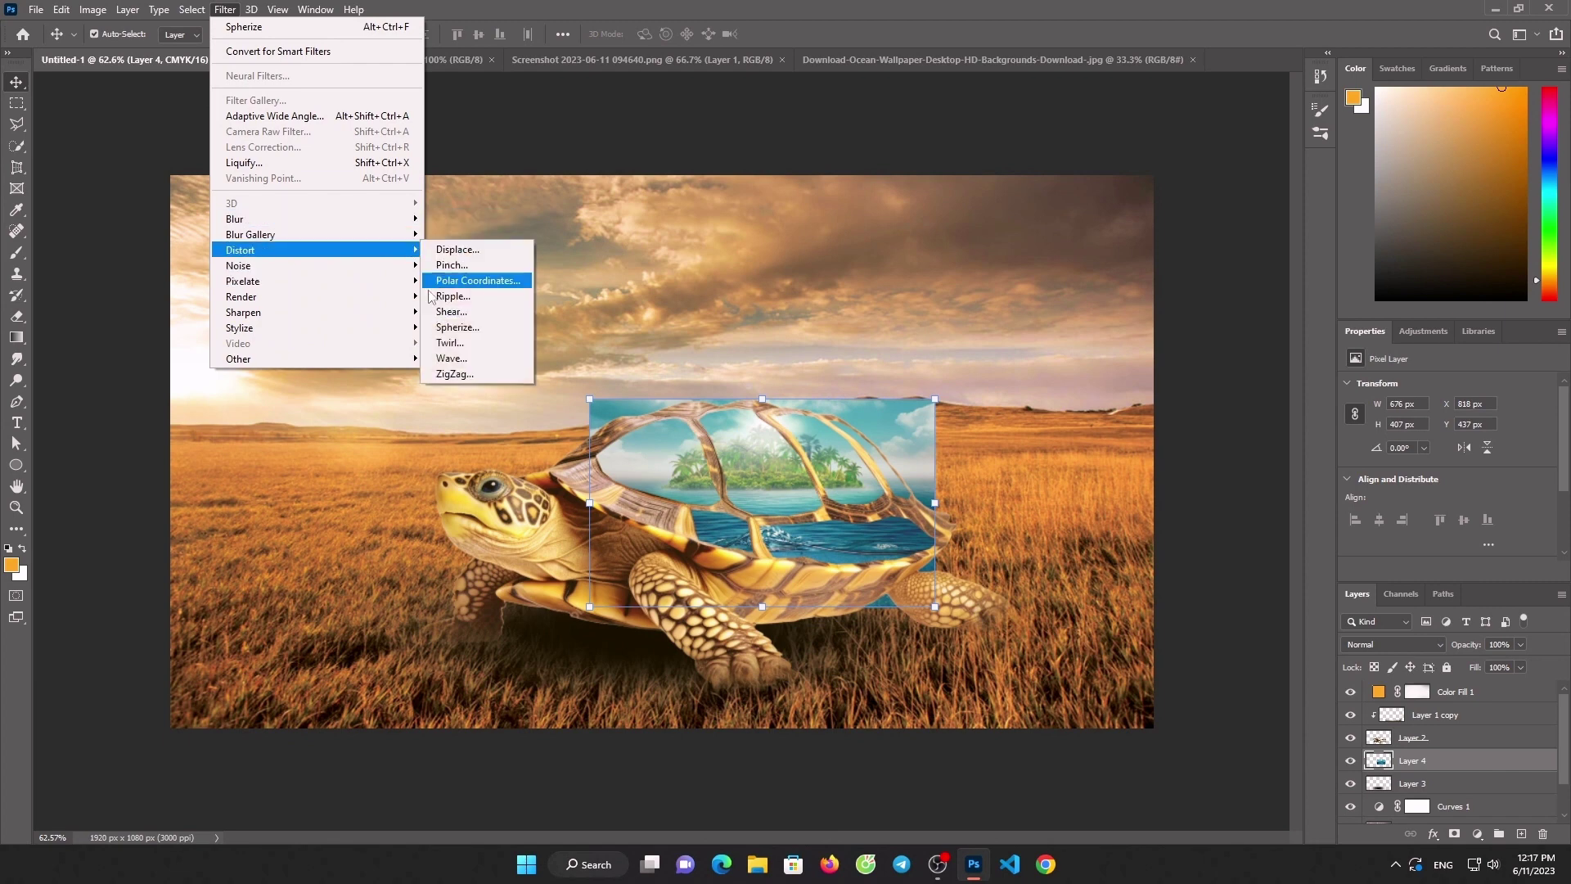
left_click(454, 328)
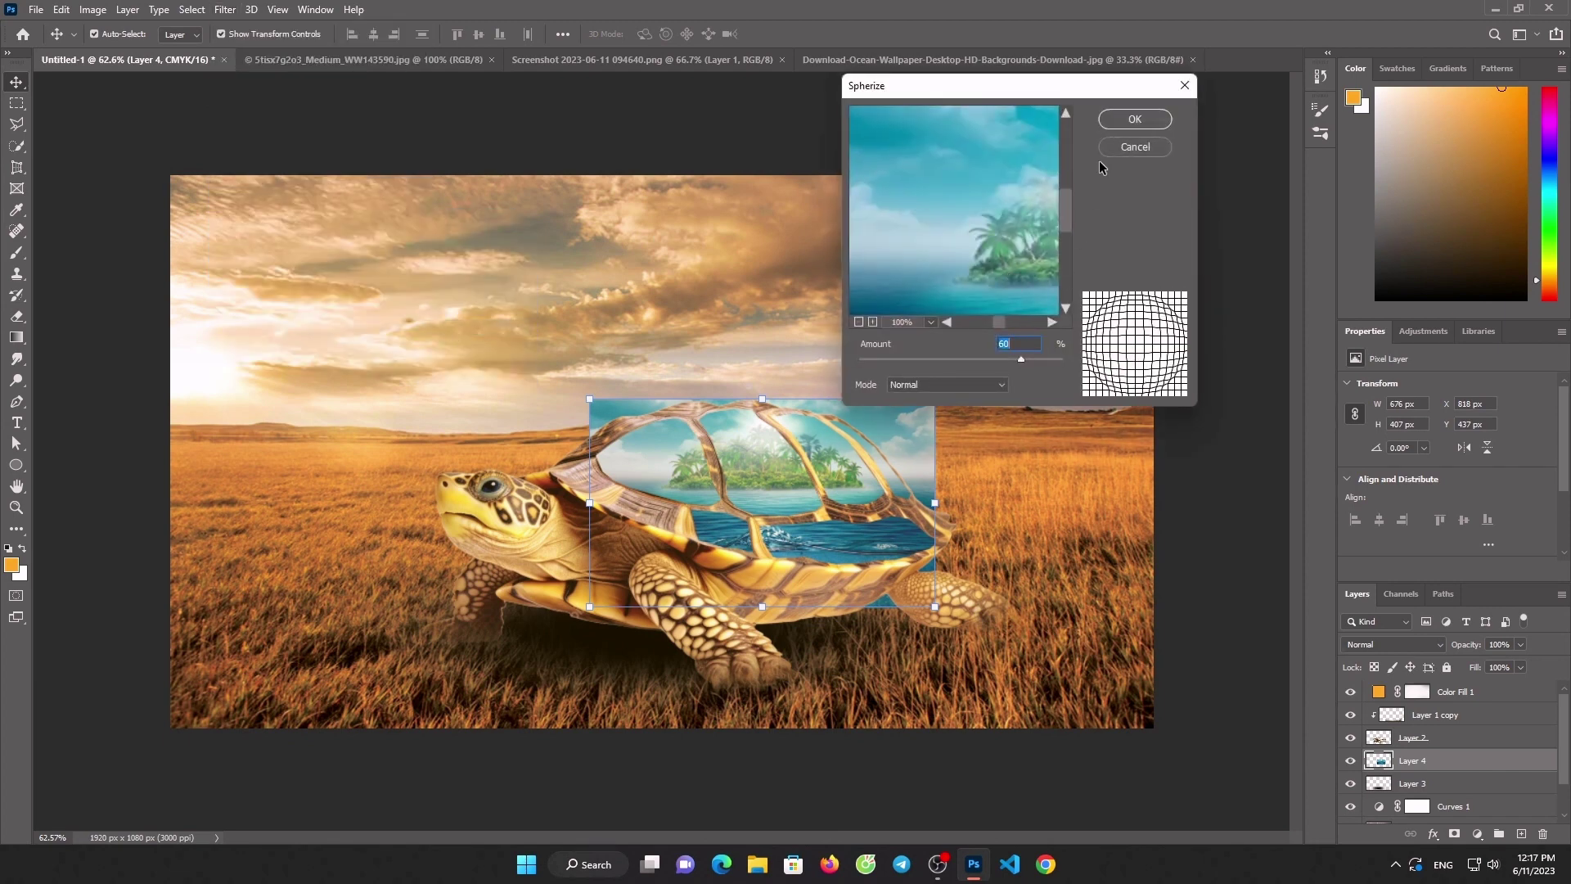
left_click(1117, 123)
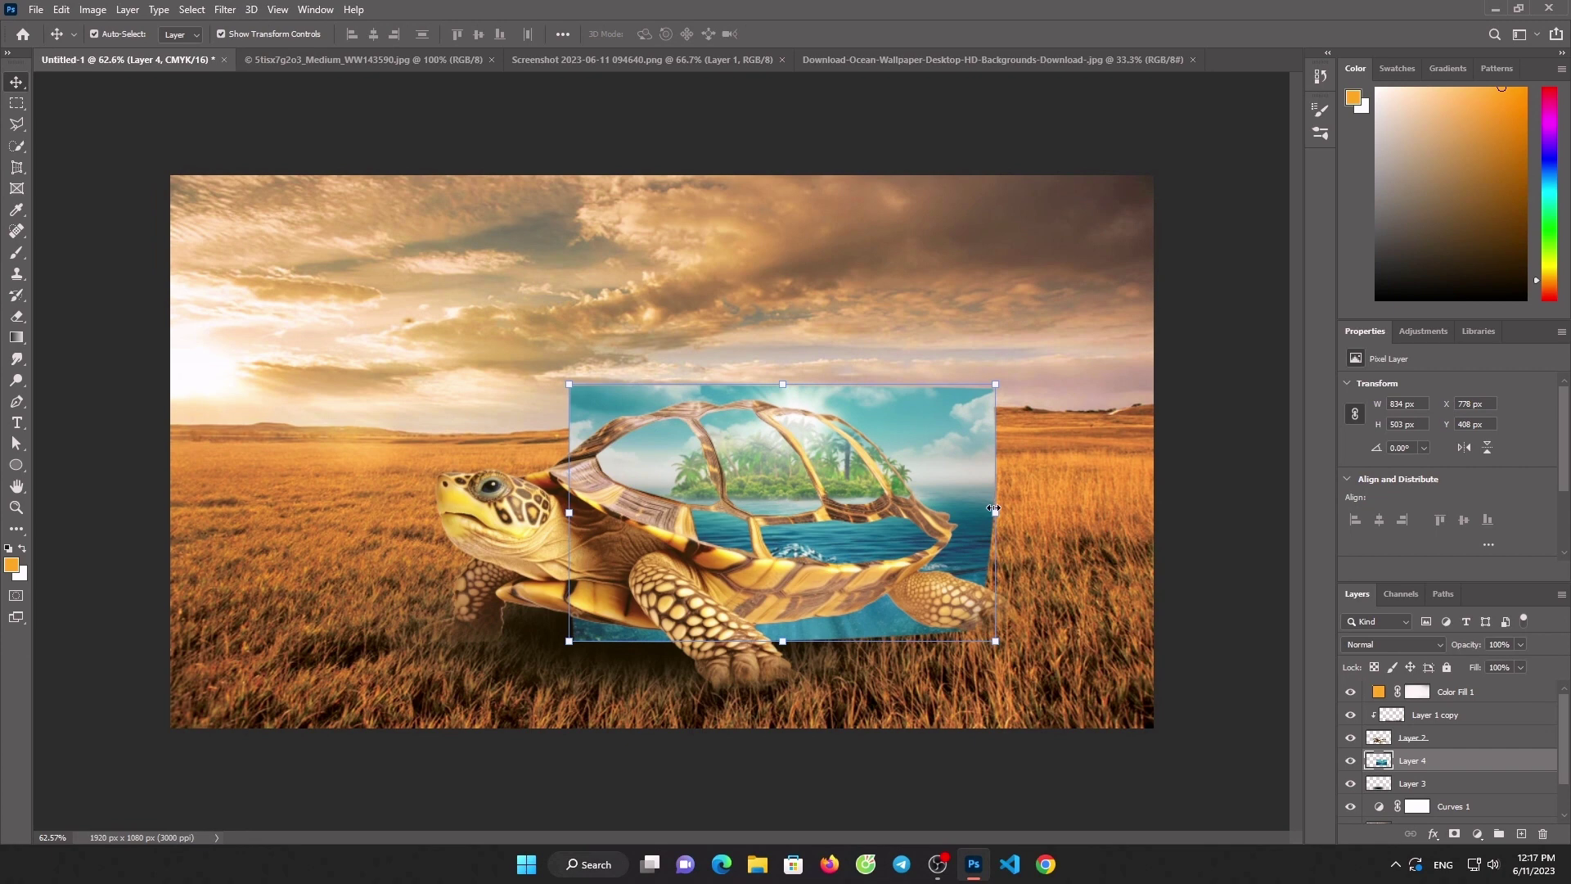
left_click_drag(992, 508, 943, 505)
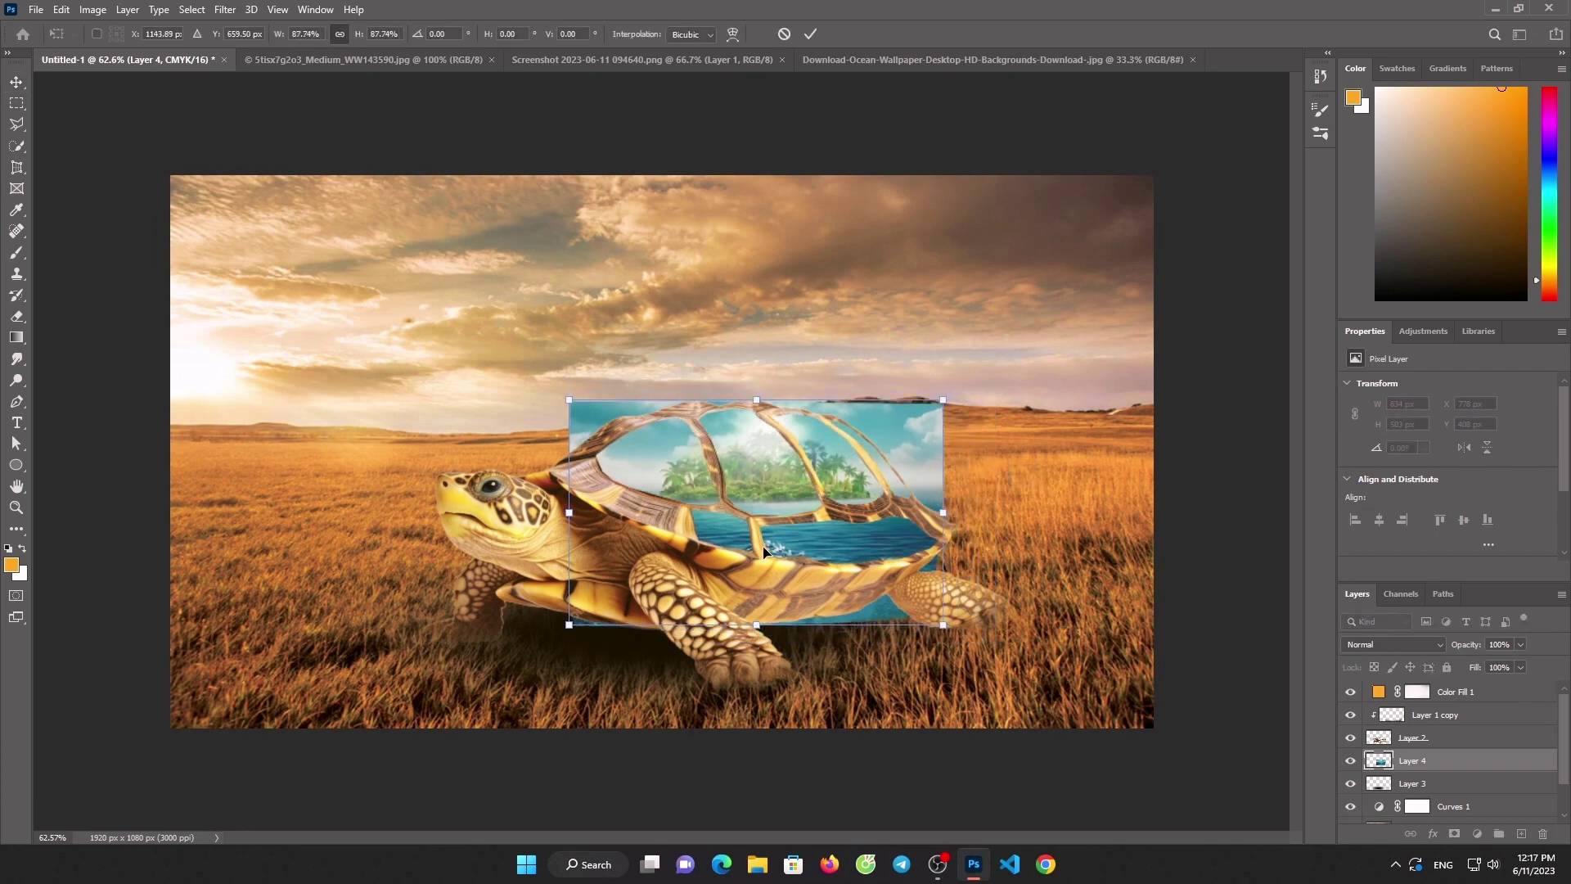
Adjust the ocean layer's bottom, side and top edges to 743×375 px and commit
left_click_drag(759, 626, 759, 594)
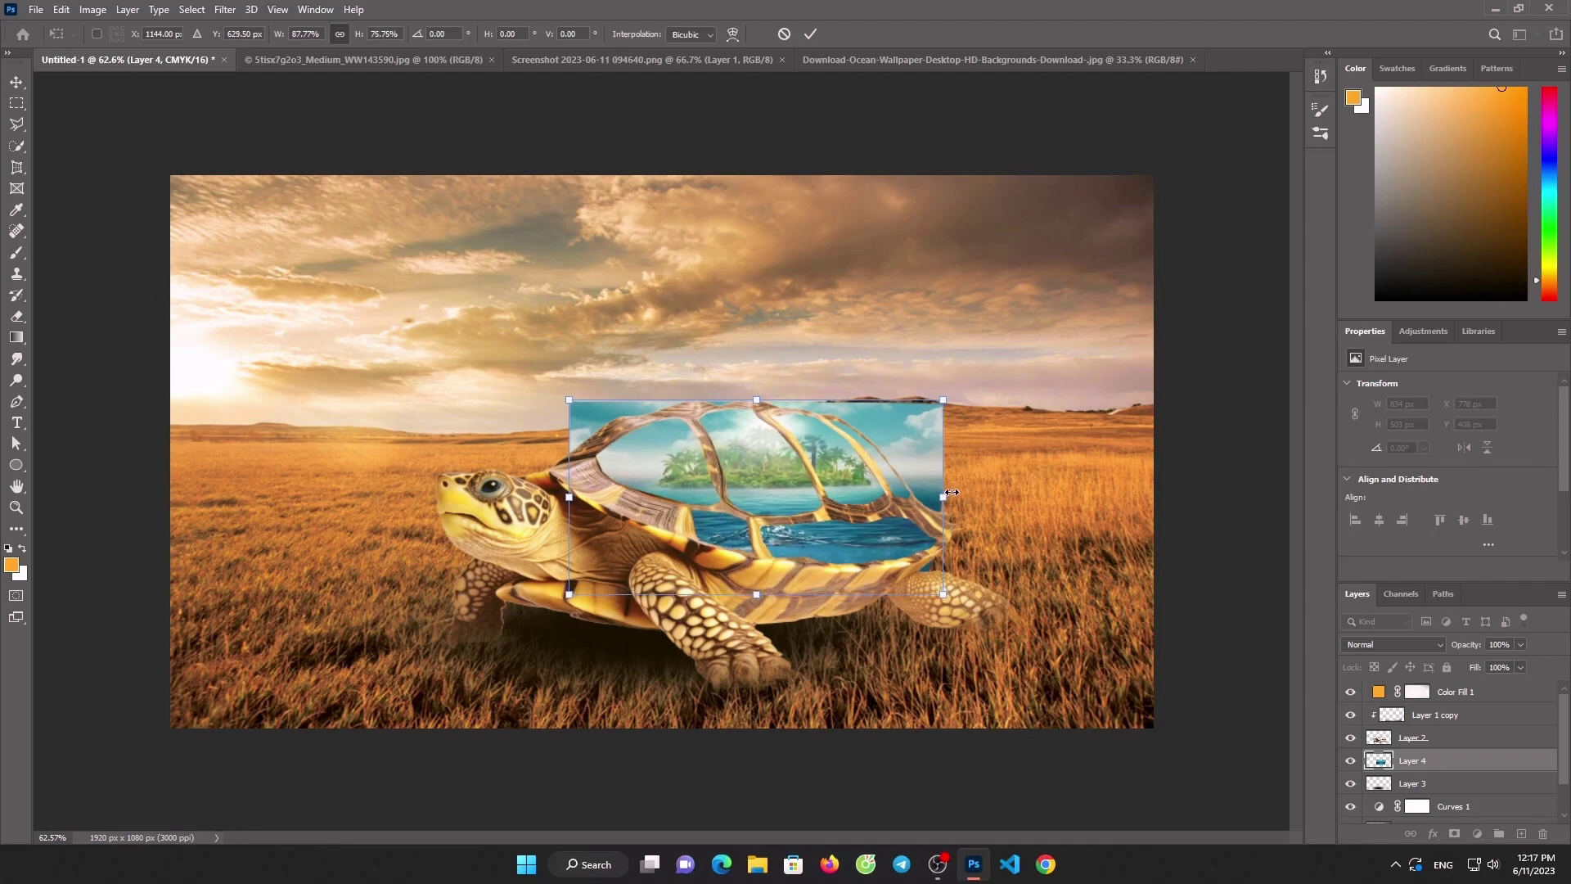
left_click_drag(952, 492, 949, 493)
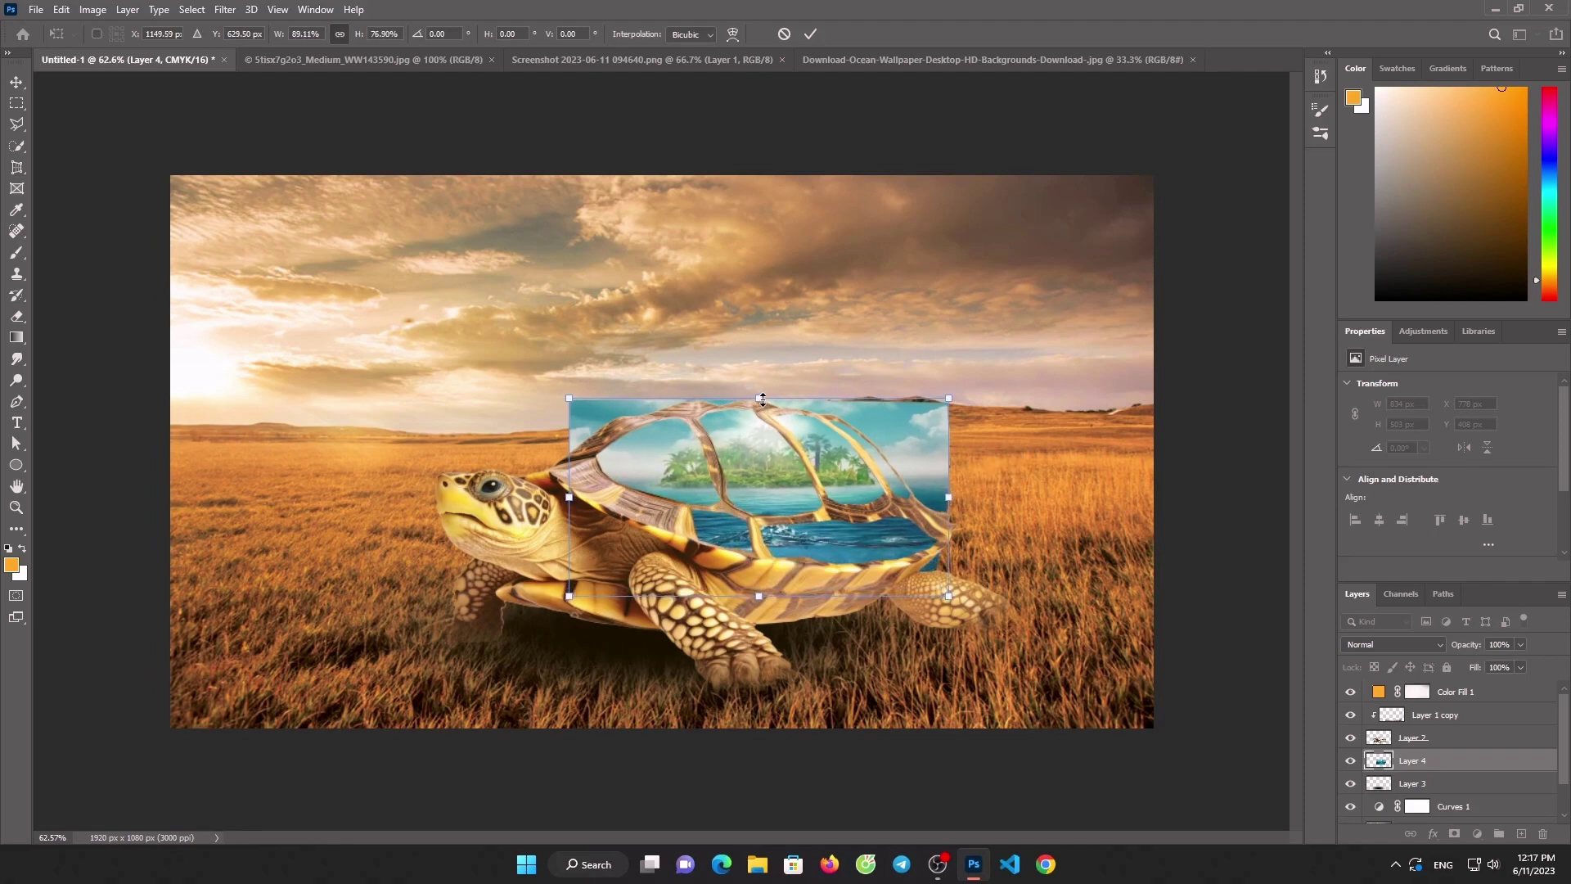
left_click_drag(763, 400, 762, 407)
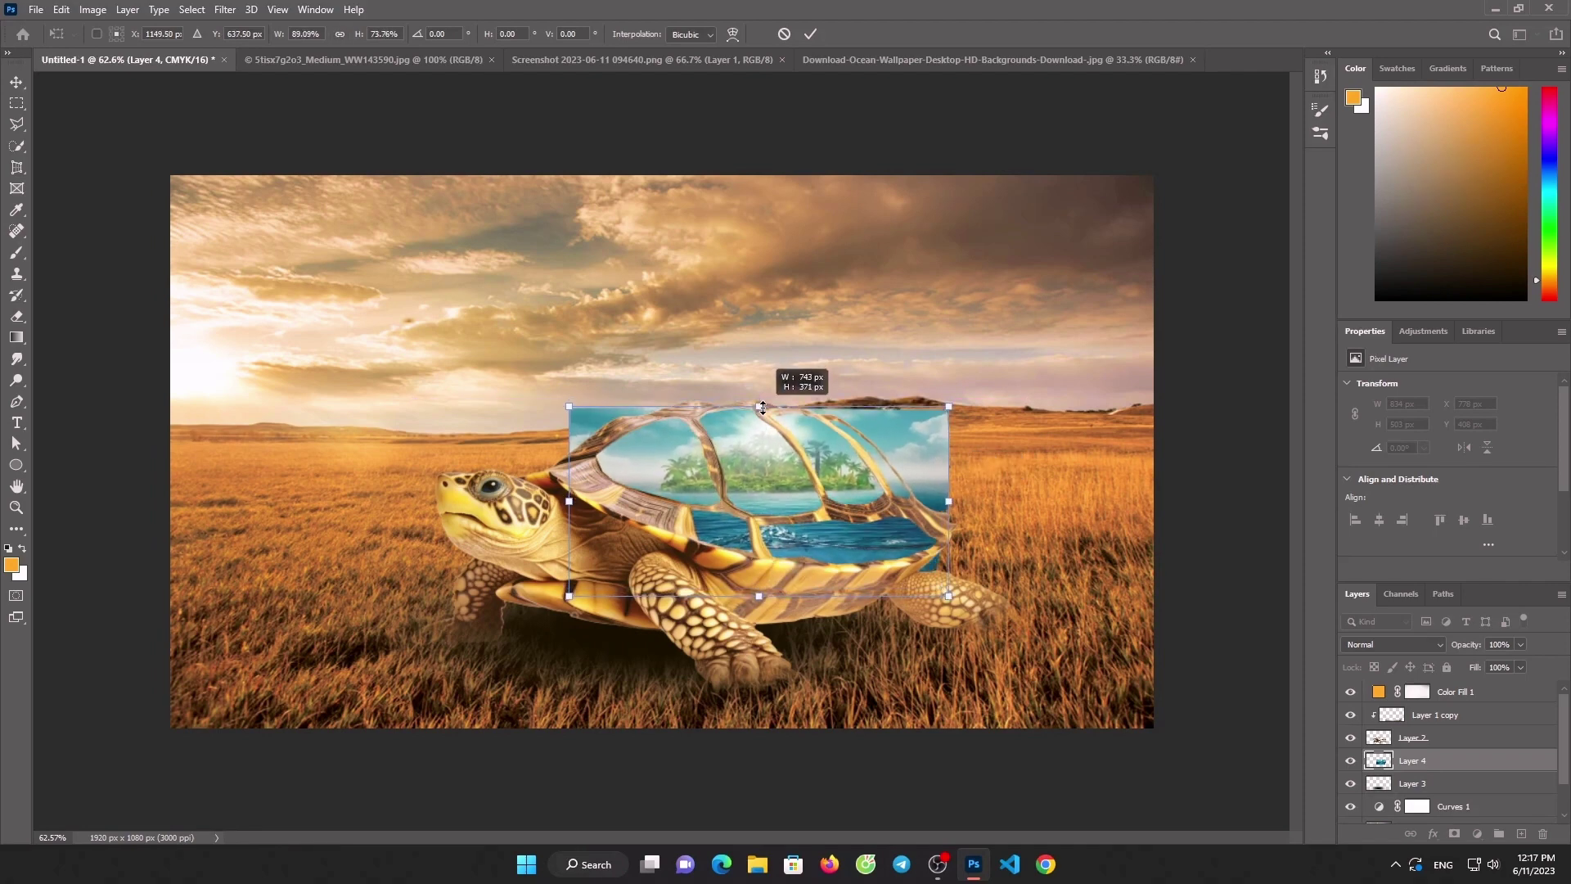
left_click(811, 34)
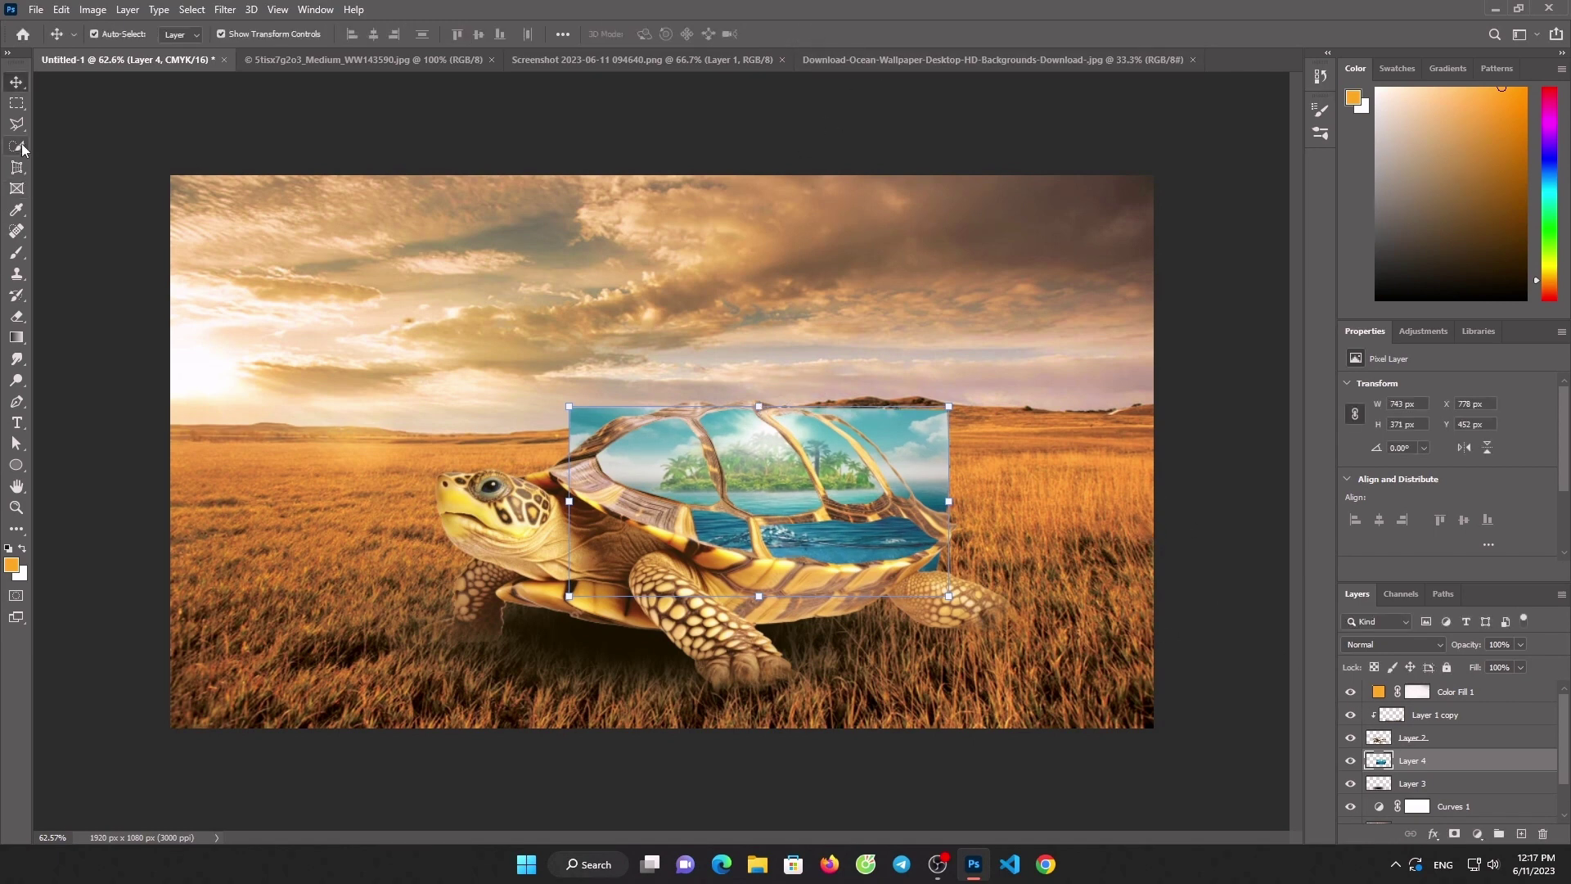
Erase the stray Layer 4 sky above the shell edges with a small Hard Round eraser
left_click(23, 318)
scroll(573, 387, "up", 3)
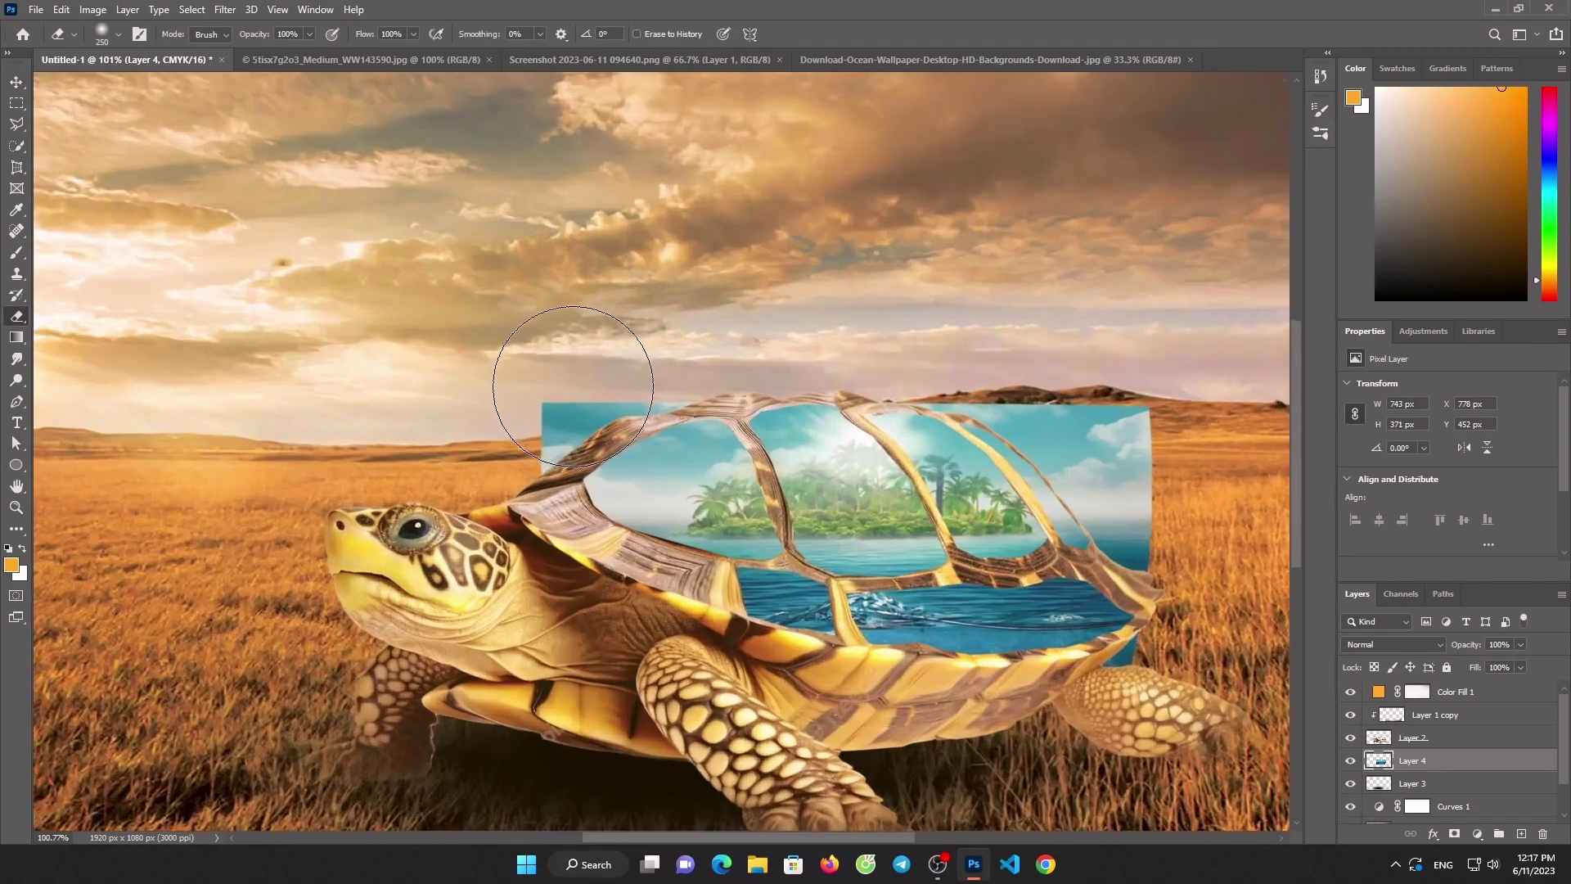
scroll(573, 386, "up", 1)
key("bracketleft")
key("bracketleft")
key("bracketleft")
key("bracketleft")
key("bracketleft")
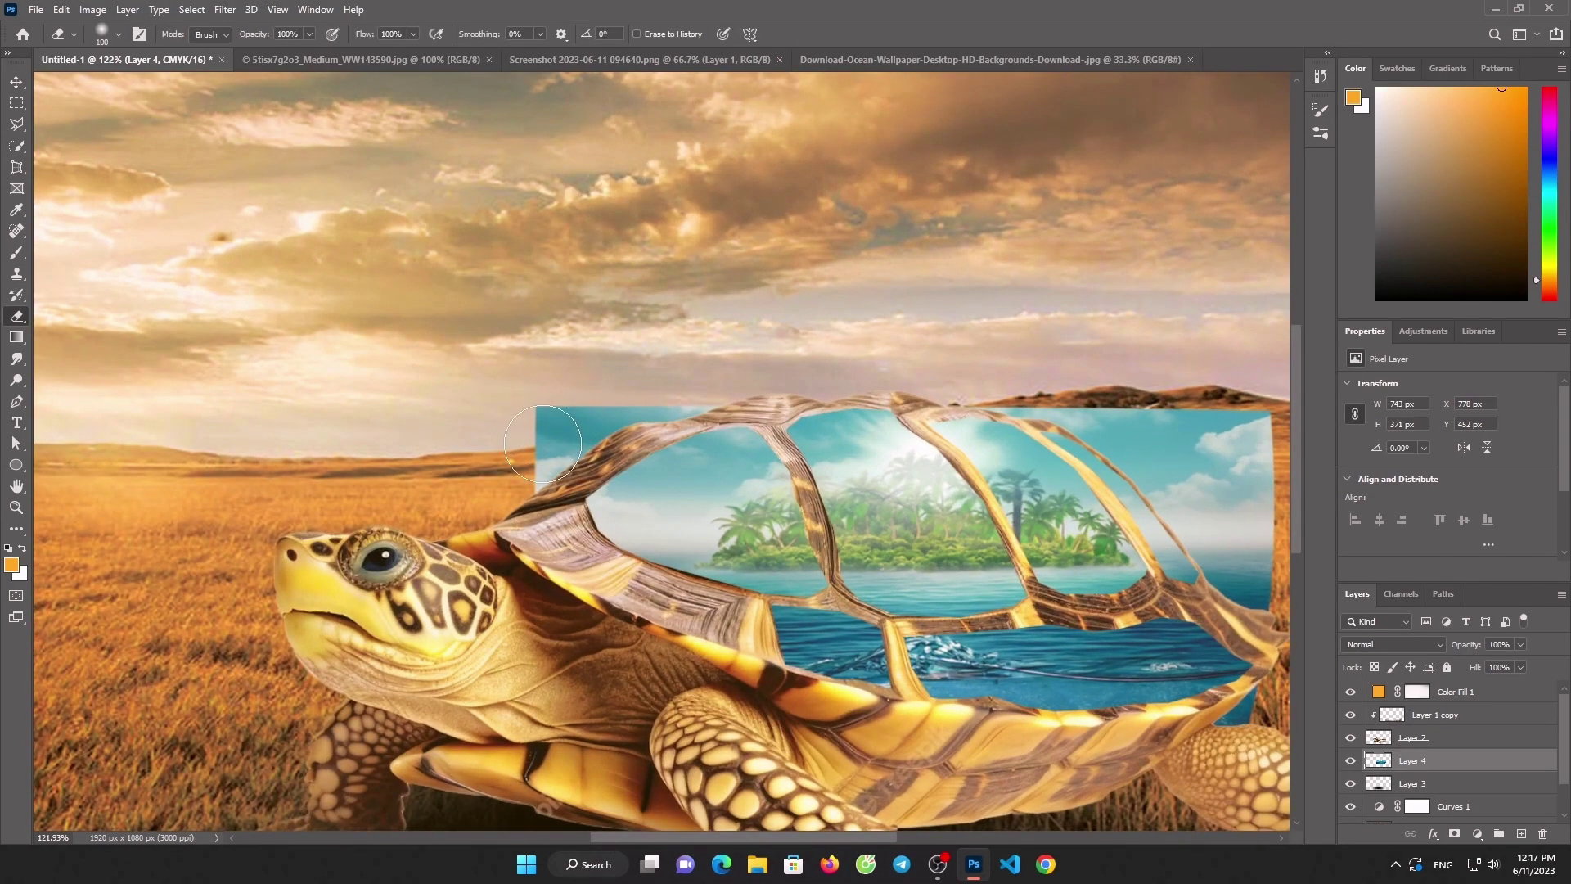
left_click(102, 34)
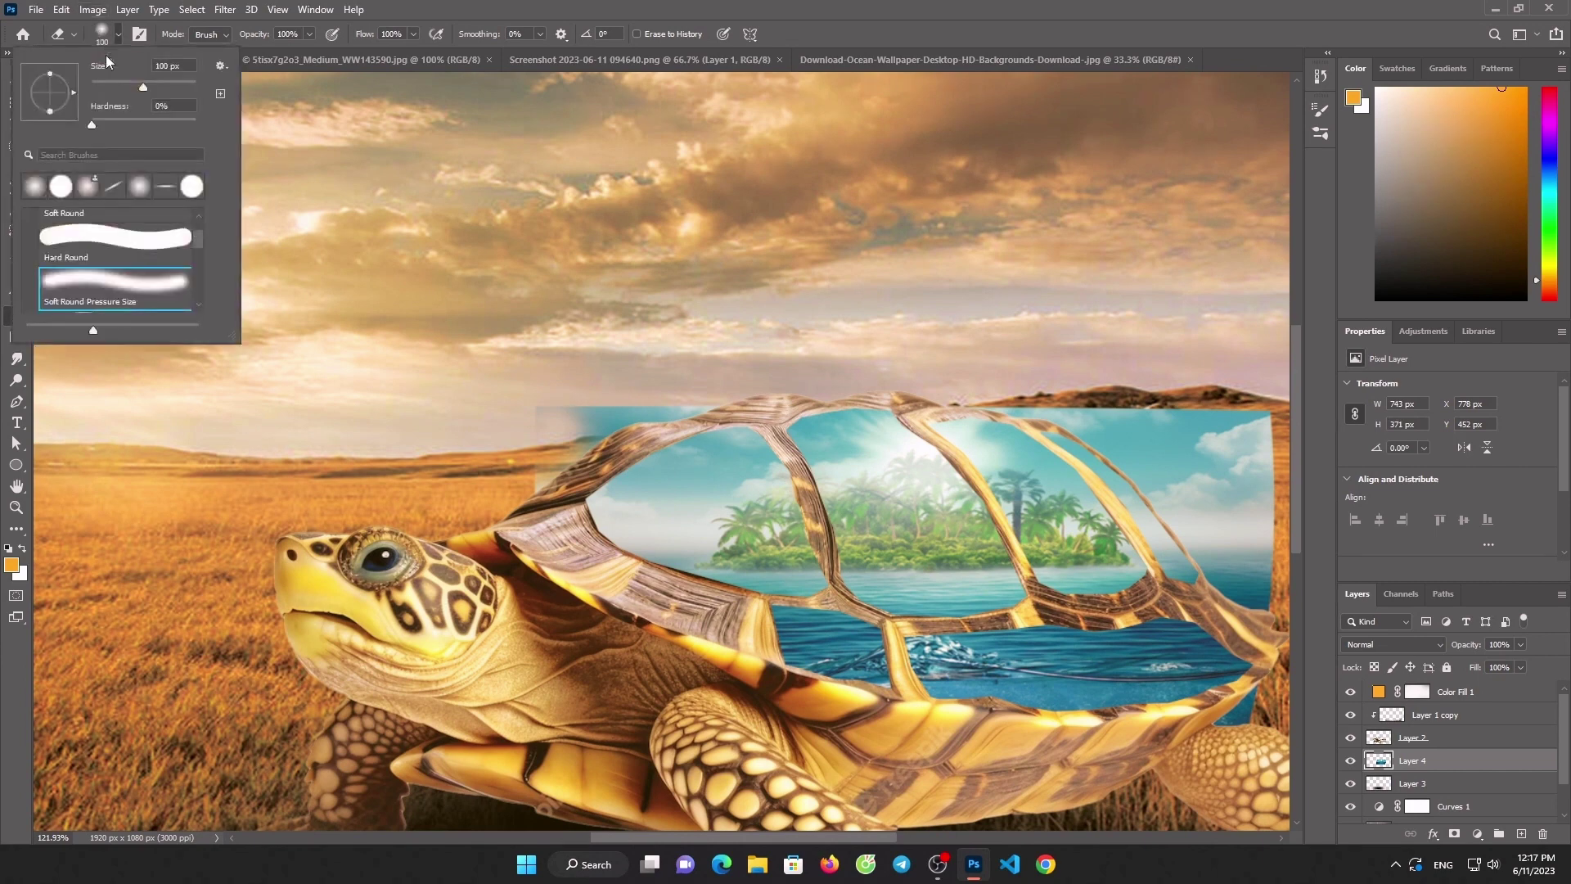
left_click(121, 253)
left_click(524, 446)
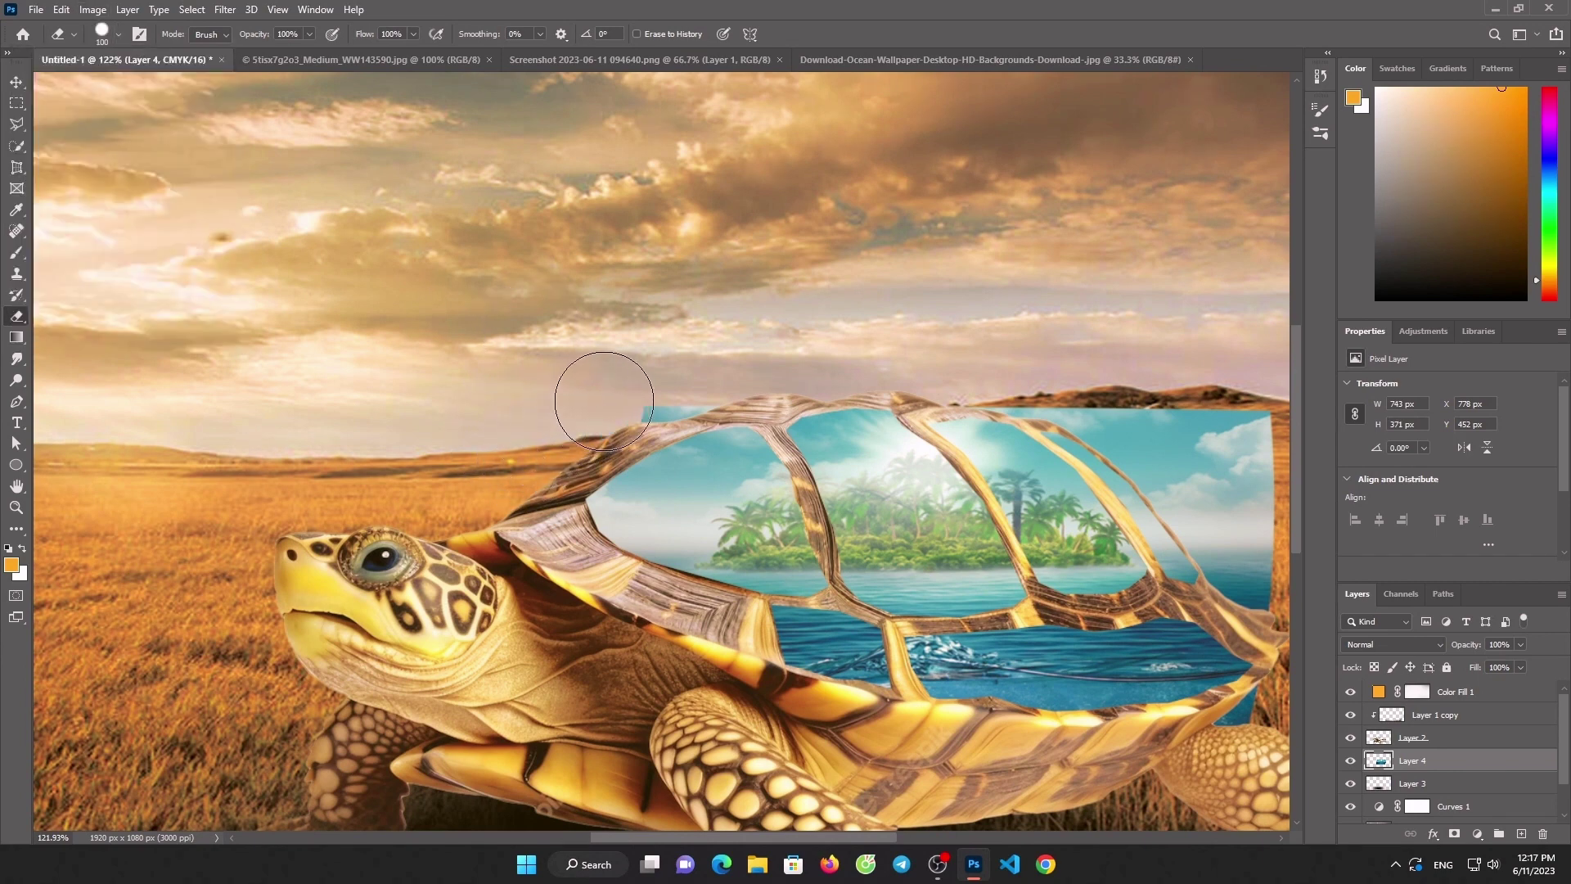
left_click_drag(604, 401, 694, 361)
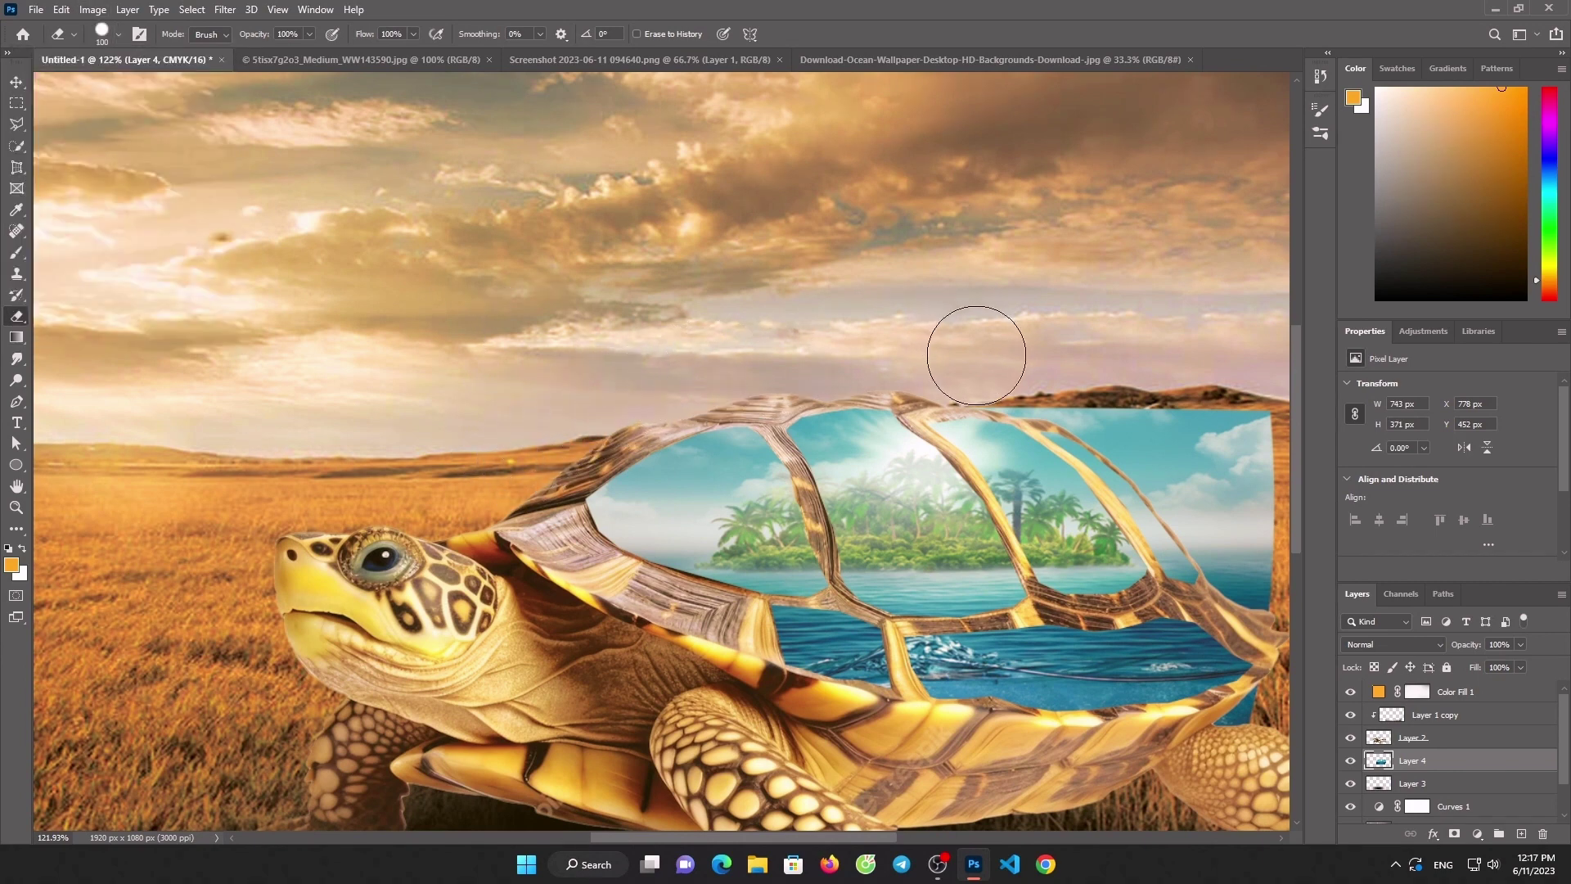
mouse_move(976, 355)
left_mouse_down()
mouse_move(1022, 371)
mouse_move(1028, 351)
mouse_move(1077, 361)
mouse_move(1162, 449)
mouse_move(806, 315)
mouse_move(852, 344)
mouse_move(845, 369)
mouse_move(879, 286)
mouse_move(856, 282)
left_mouse_up()
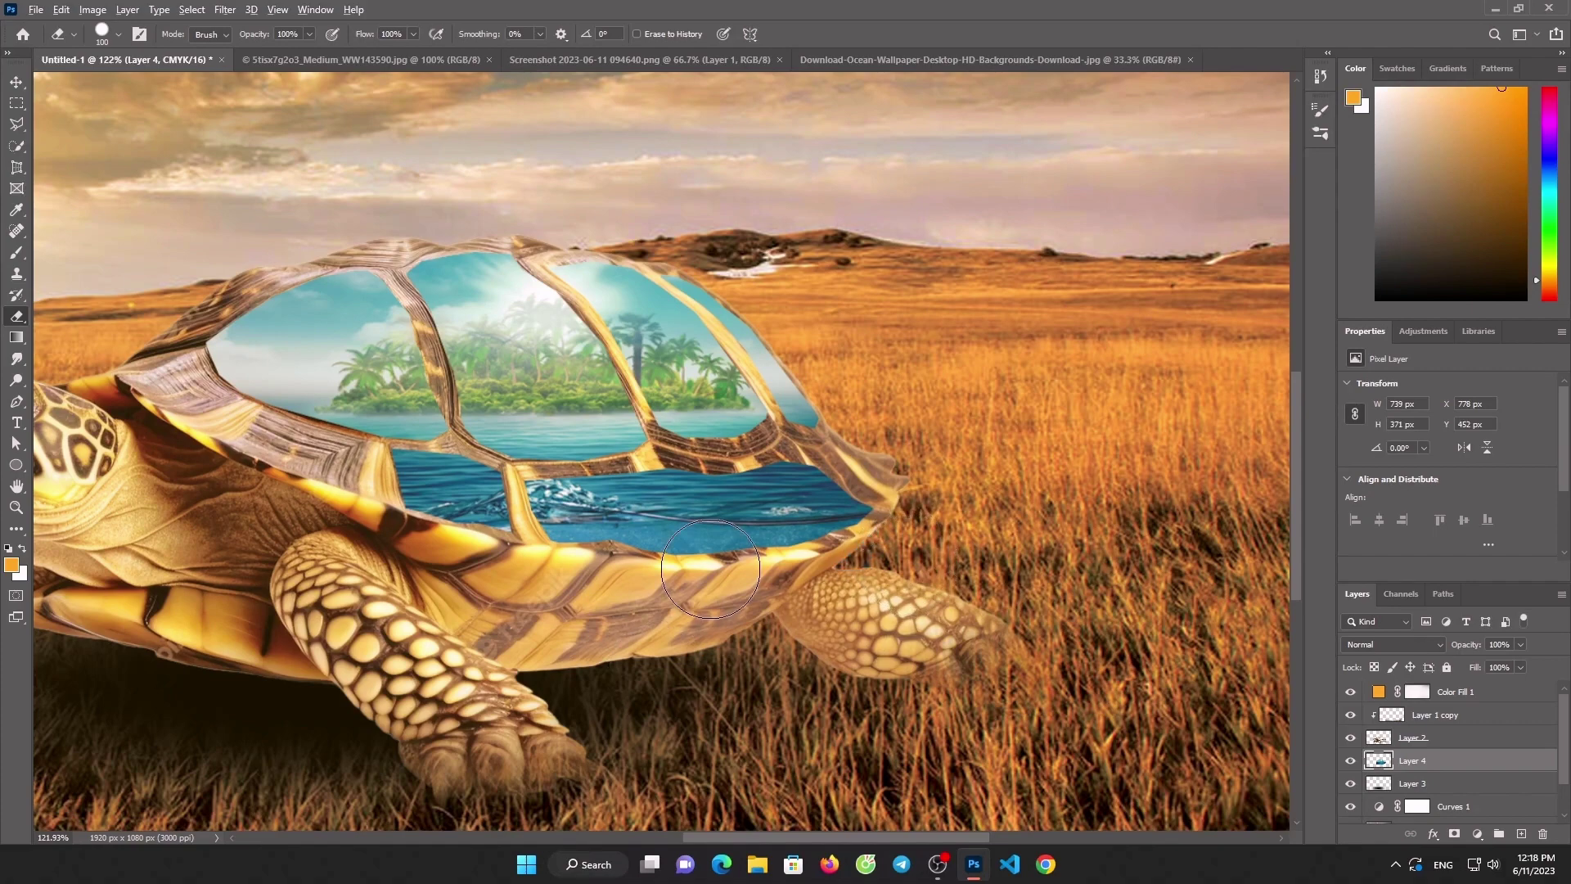
scroll(698, 585, "down", 5)
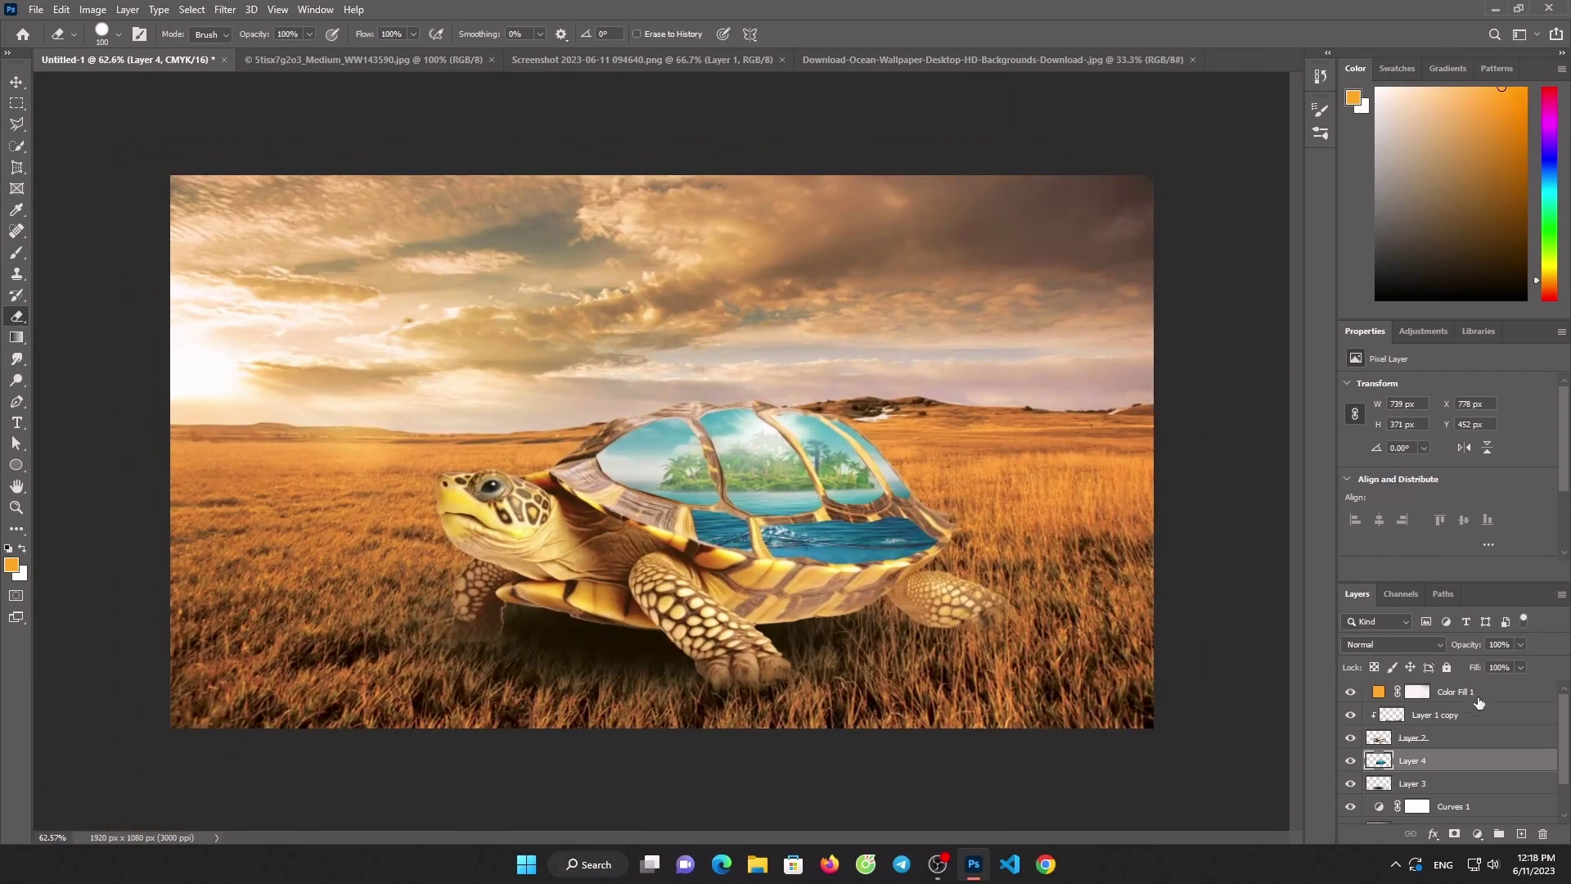
Try brushing orange directly on Layer 4, then undo the strokes
left_click(1456, 741)
left_click(1445, 761)
left_click(15, 149)
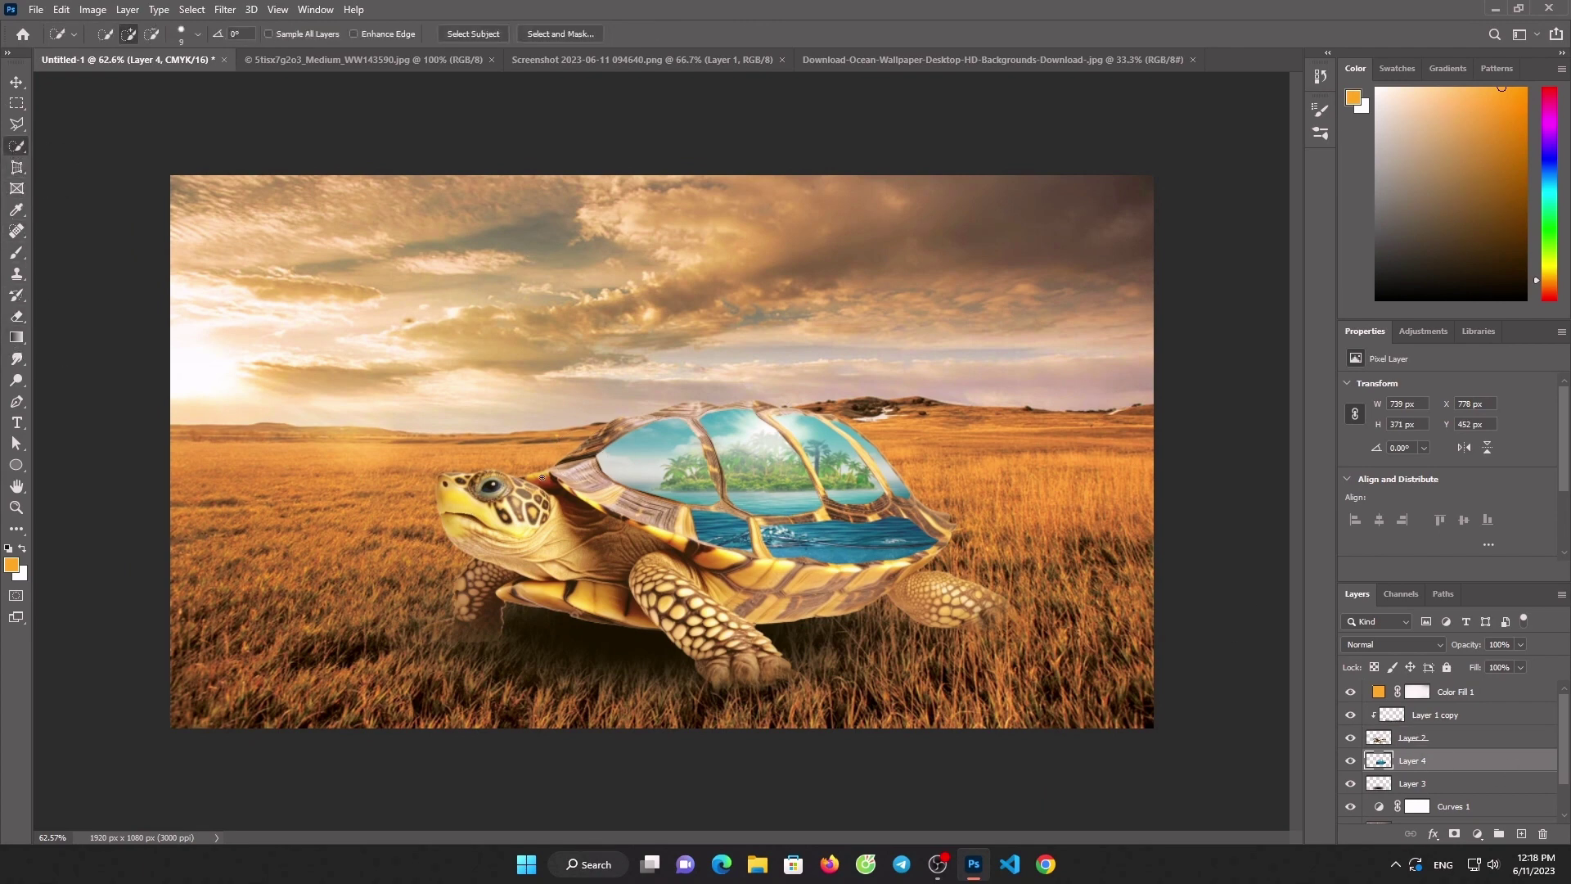
key("bracketright")
key("bracketright")
key("bracketright")
key("bracketright")
key("bracketright")
key("bracketright")
key("bracketright")
key("bracketright")
left_click(16, 253)
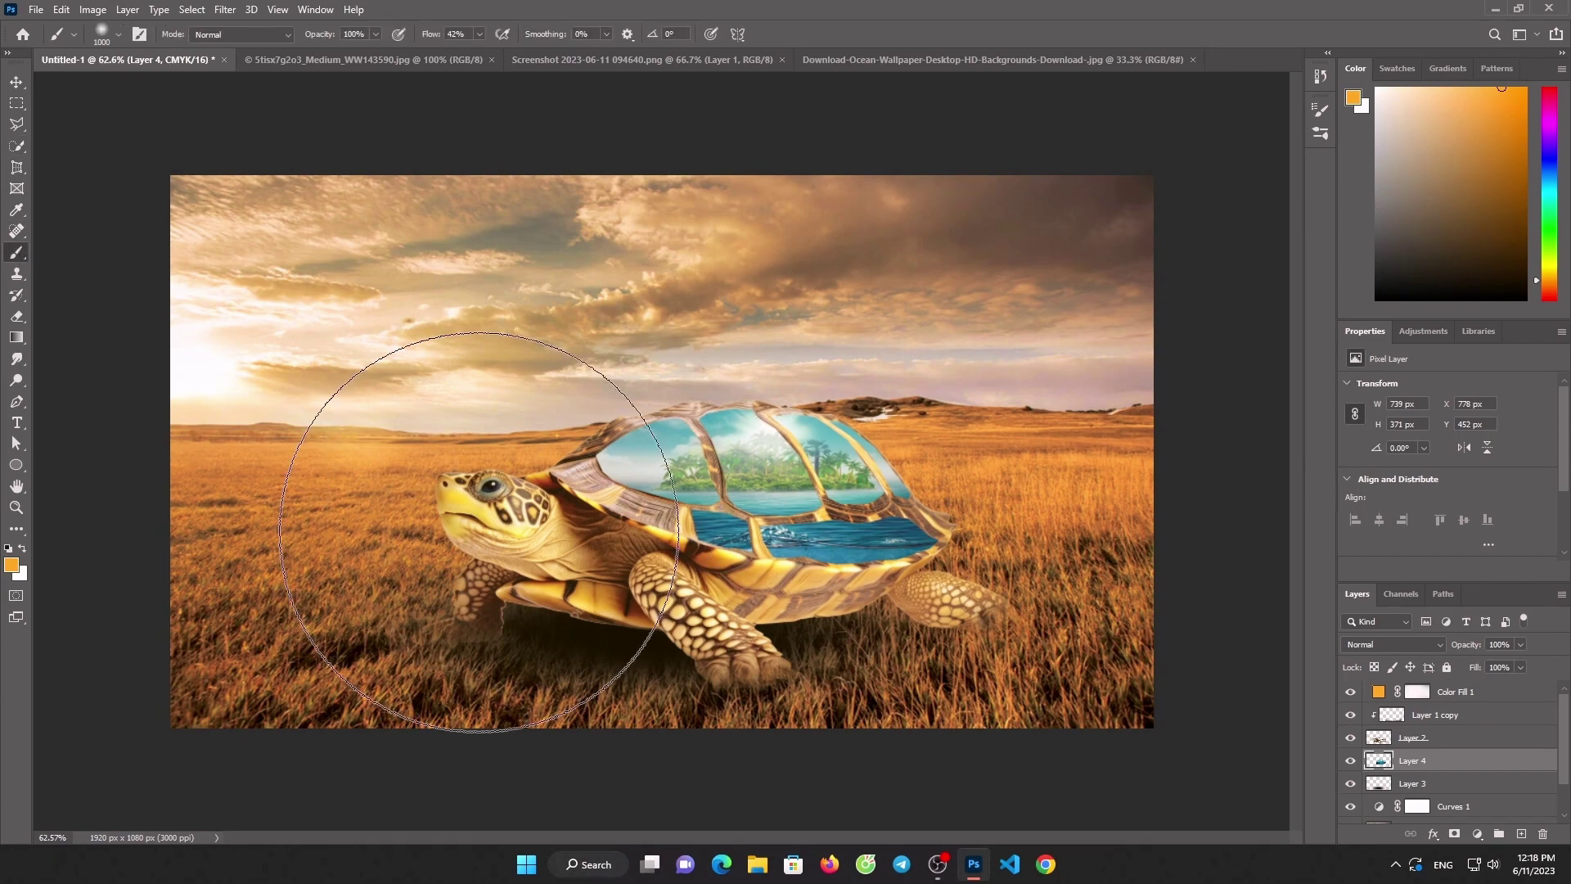
mouse_move(533, 509)
left_mouse_down()
mouse_move(701, 543)
mouse_move(1066, 509)
left_mouse_up()
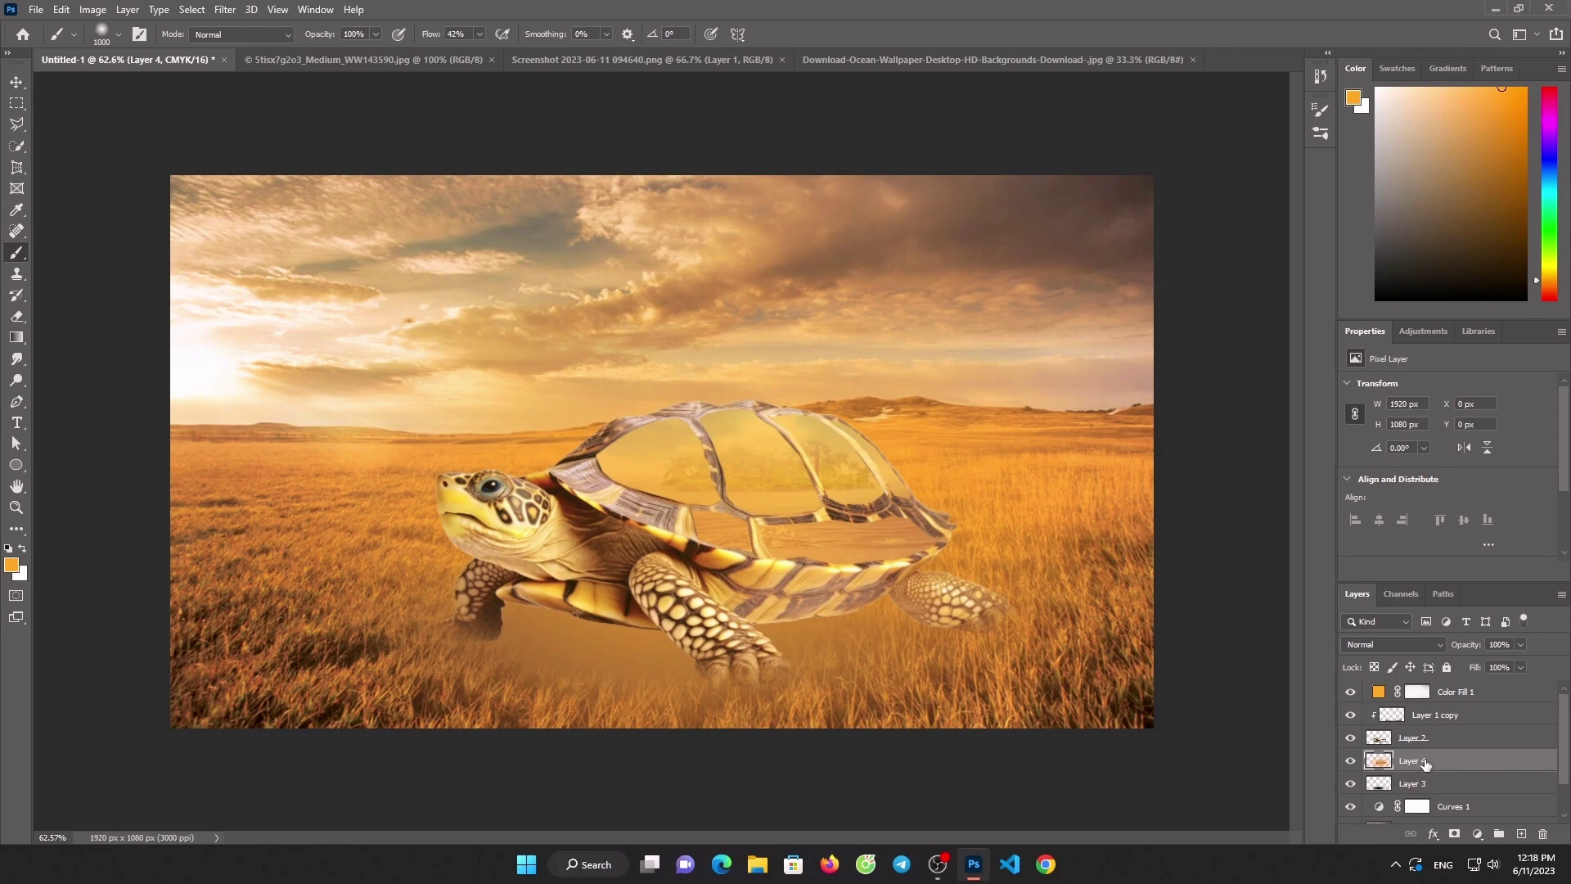
key("ctrl+z")
key("ctrl+z")
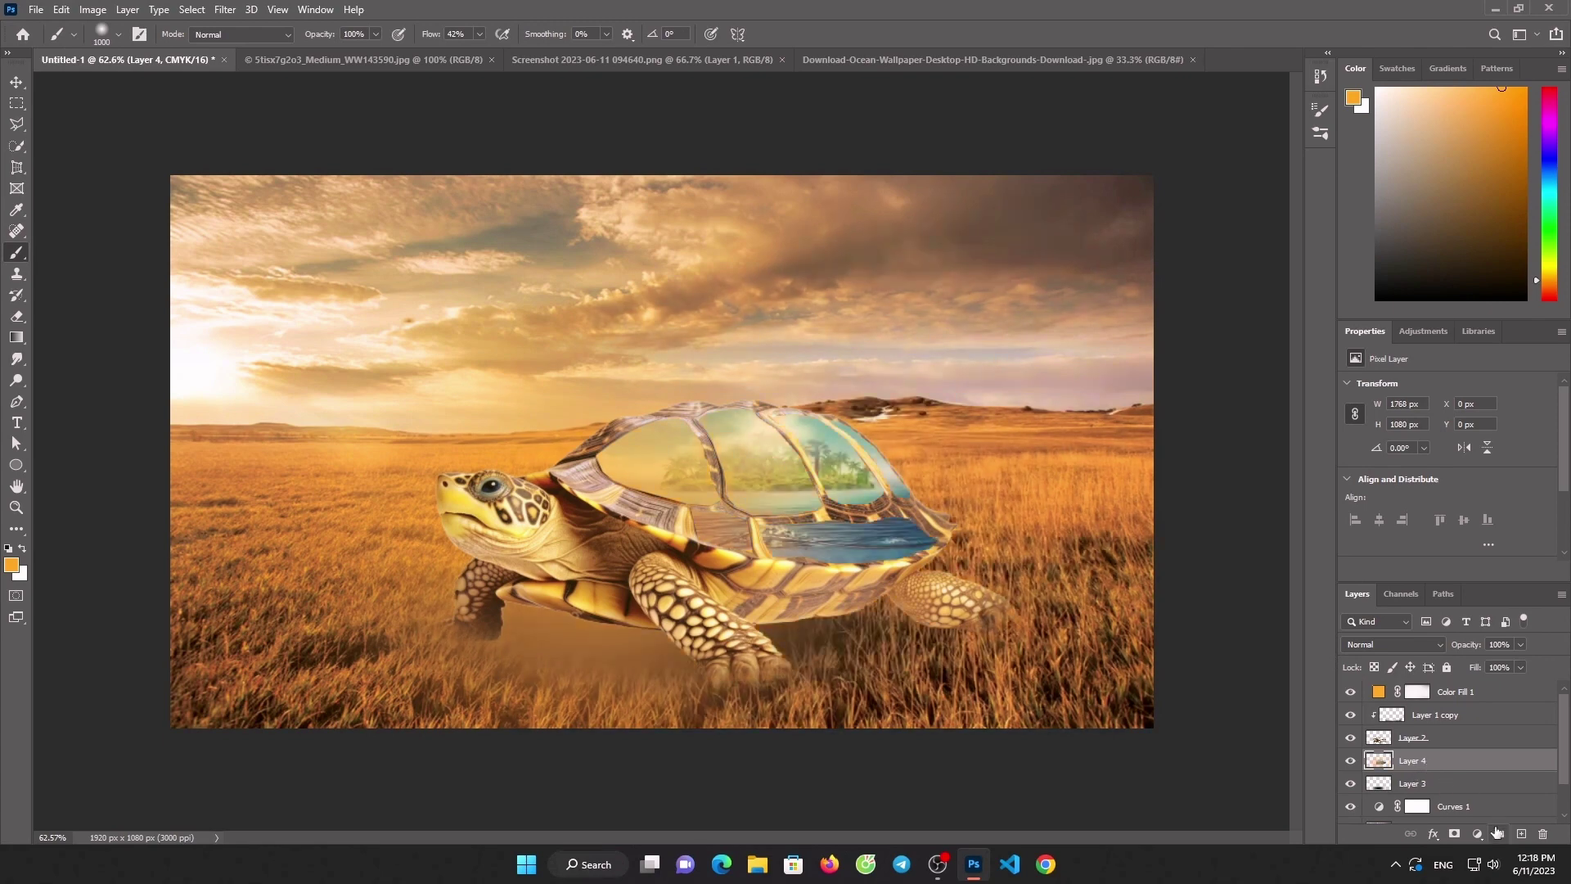
key("ctrl+z")
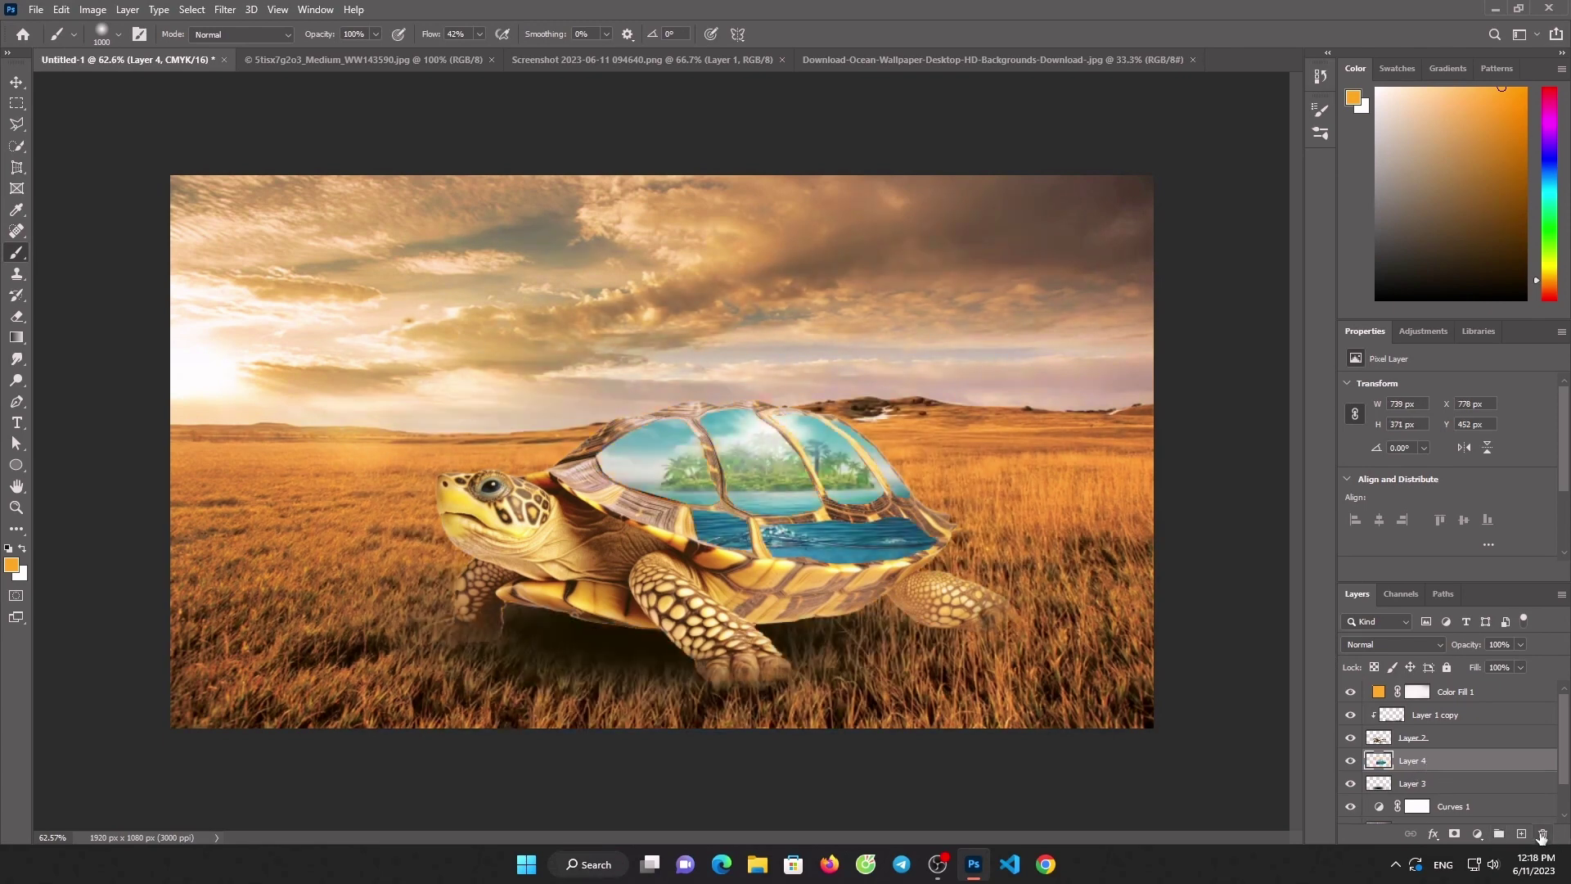
Add Layer 5 clipped above Layer 4, paint orange over the shell, and blend as Overlay
left_click(1522, 835)
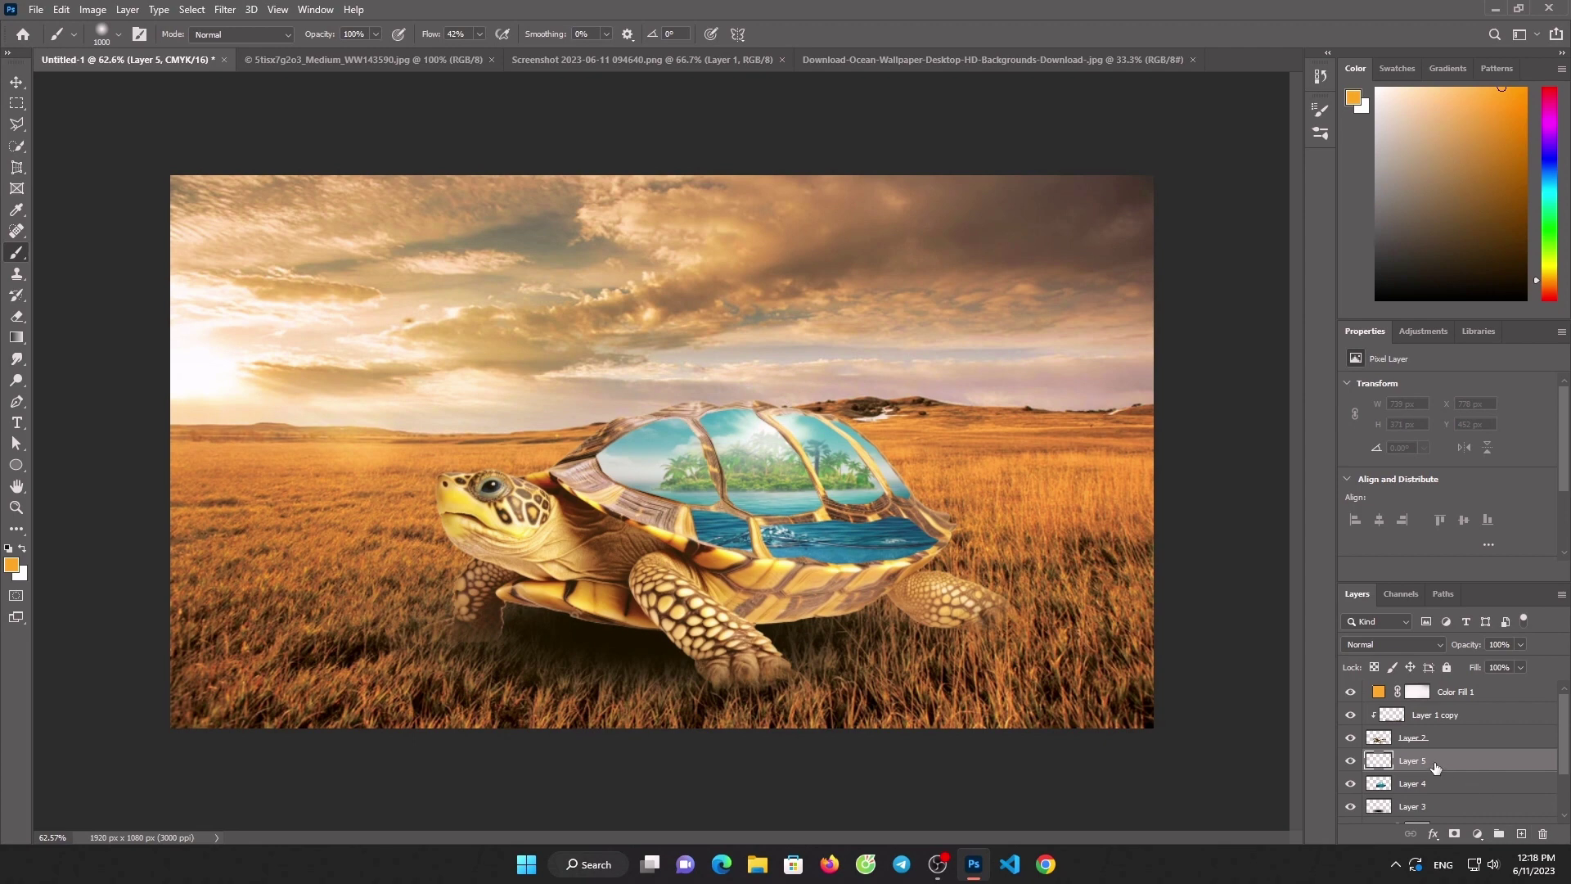
left_click_drag(1436, 766, 1428, 749)
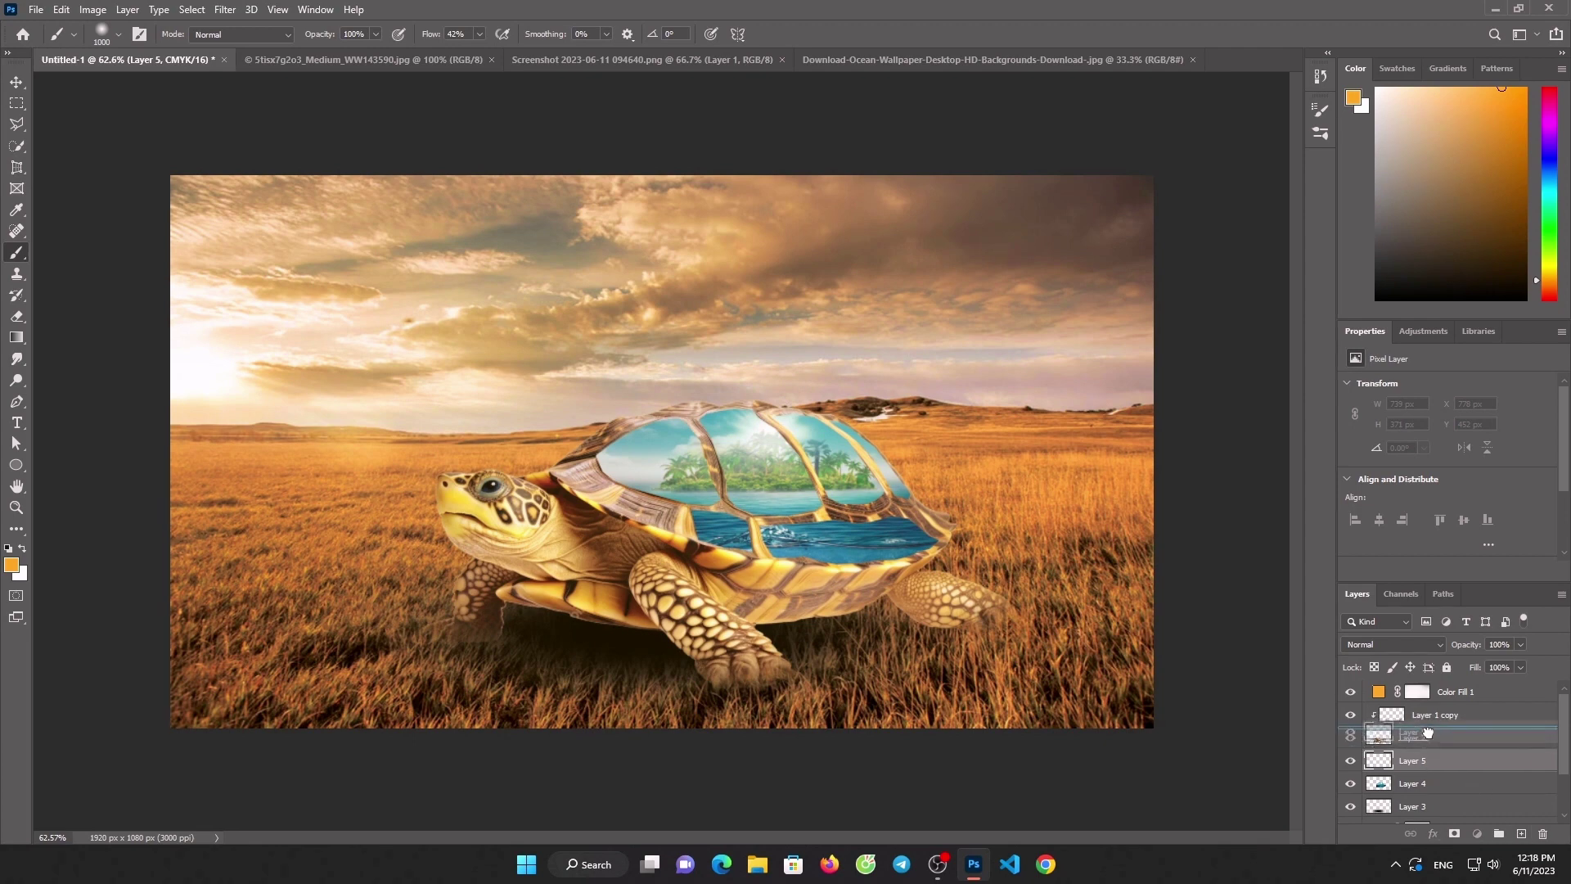
right_click(1431, 747)
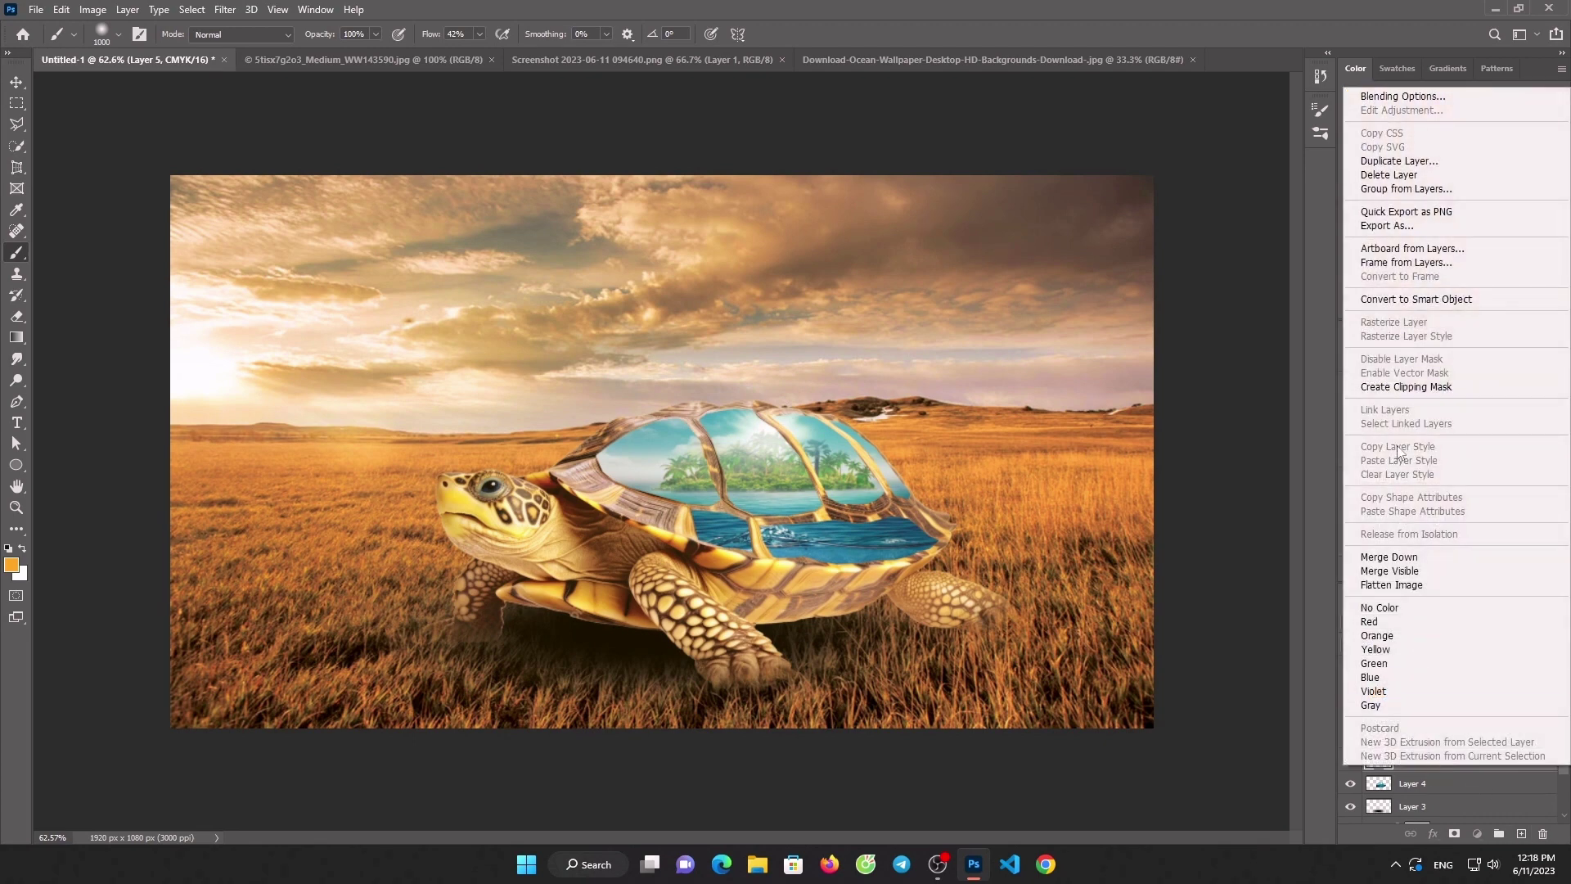
left_click(1397, 391)
left_click_drag(655, 499, 917, 459)
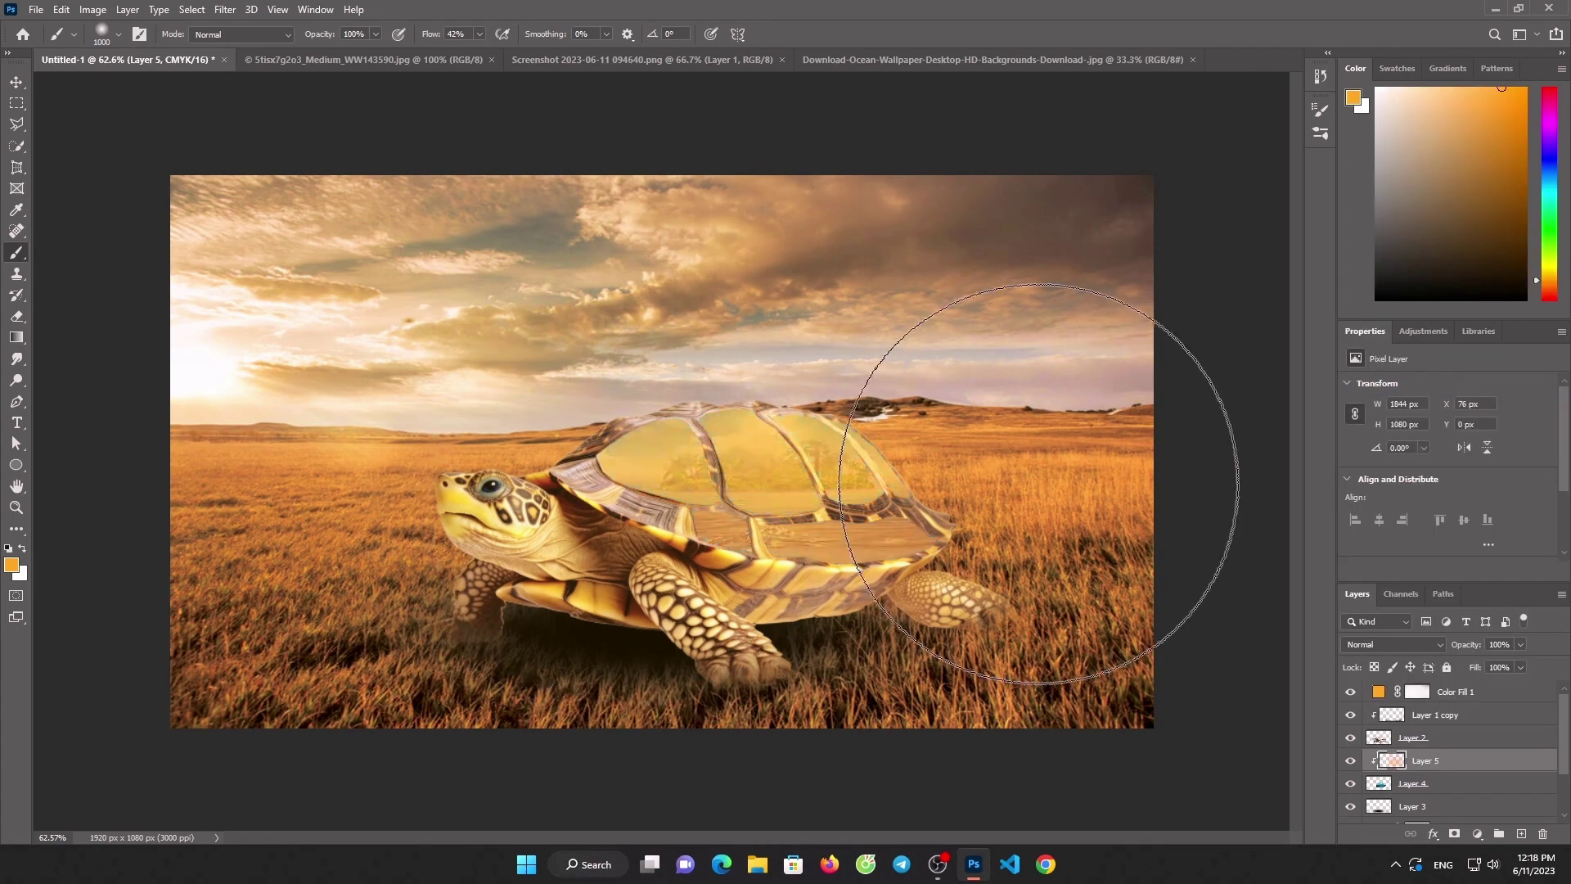
left_click(1407, 645)
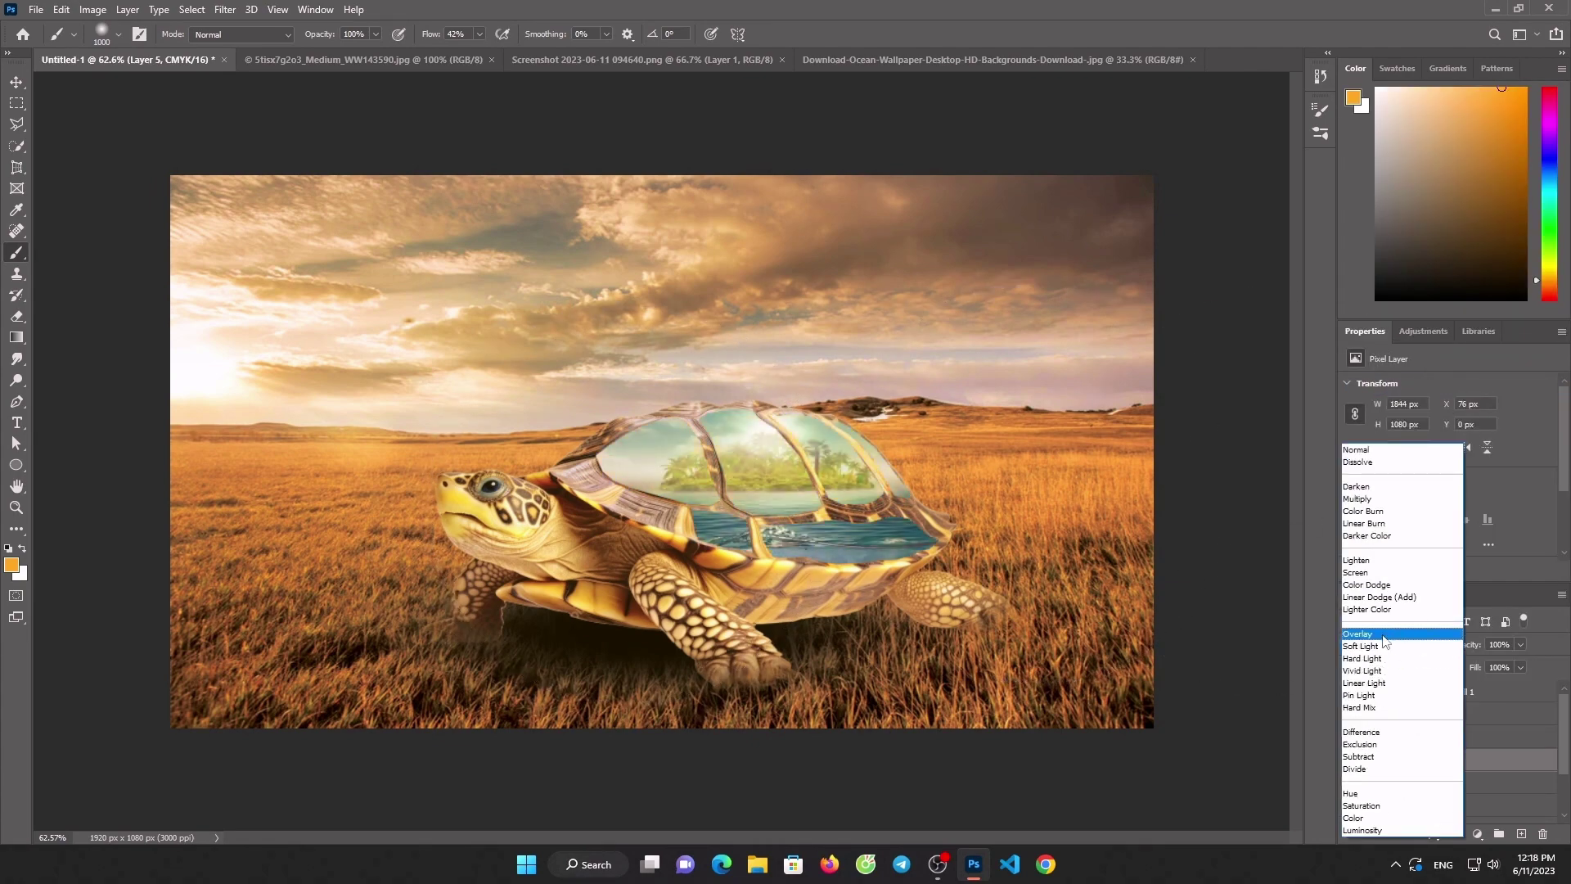
left_click(1381, 635)
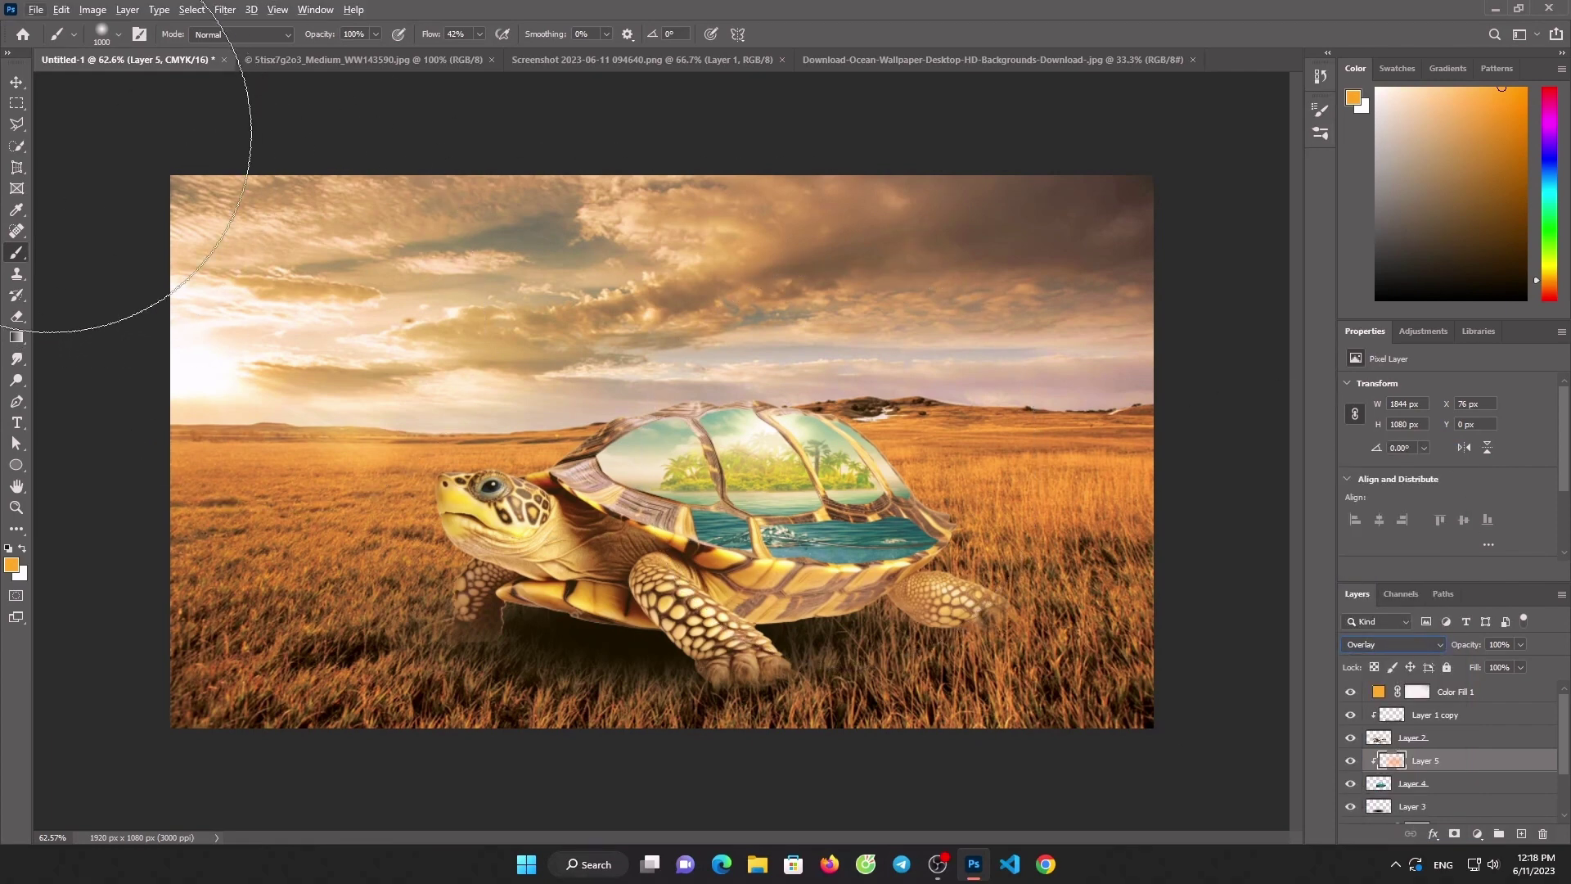
left_click(17, 82)
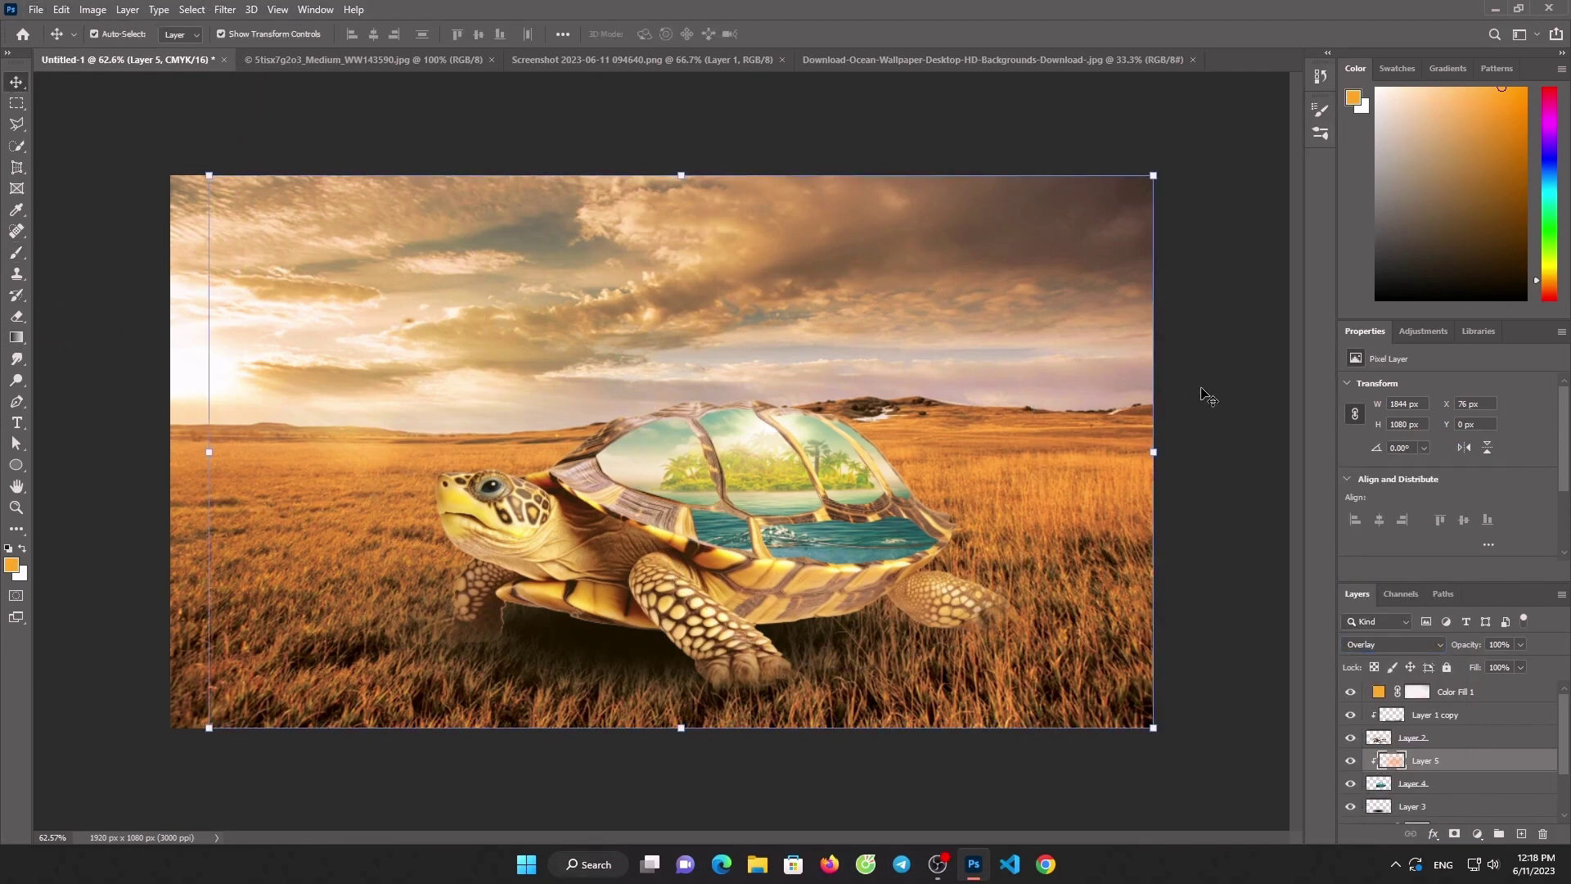
Click through the Color Fill 1 and Layer 1 copy layers in the Layers panel
left_click(1203, 393)
left_click(1387, 695)
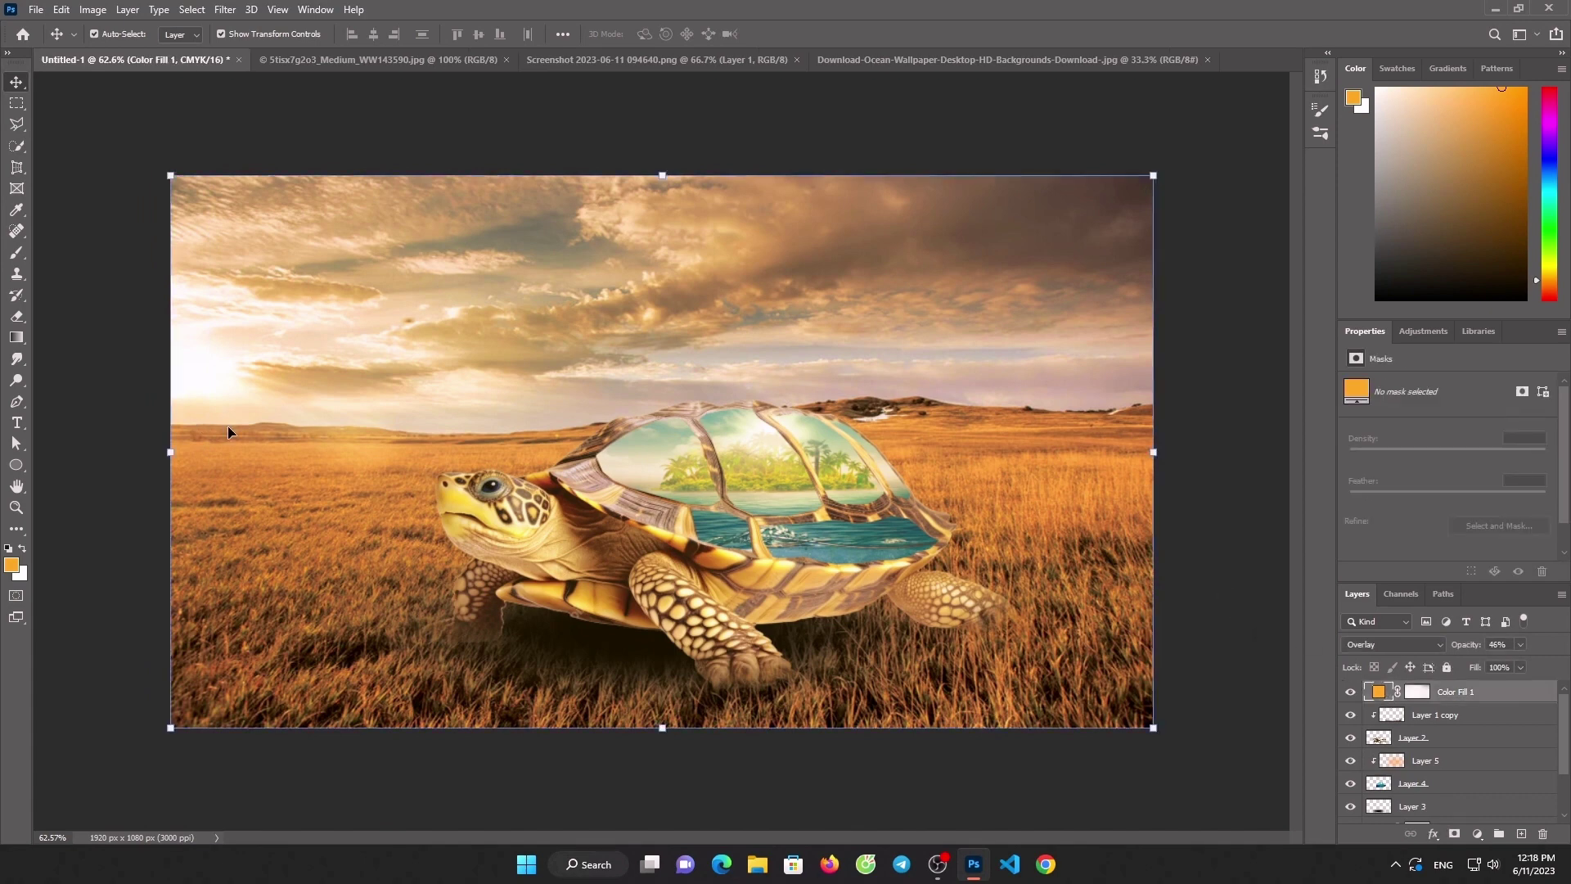
left_click(1402, 719)
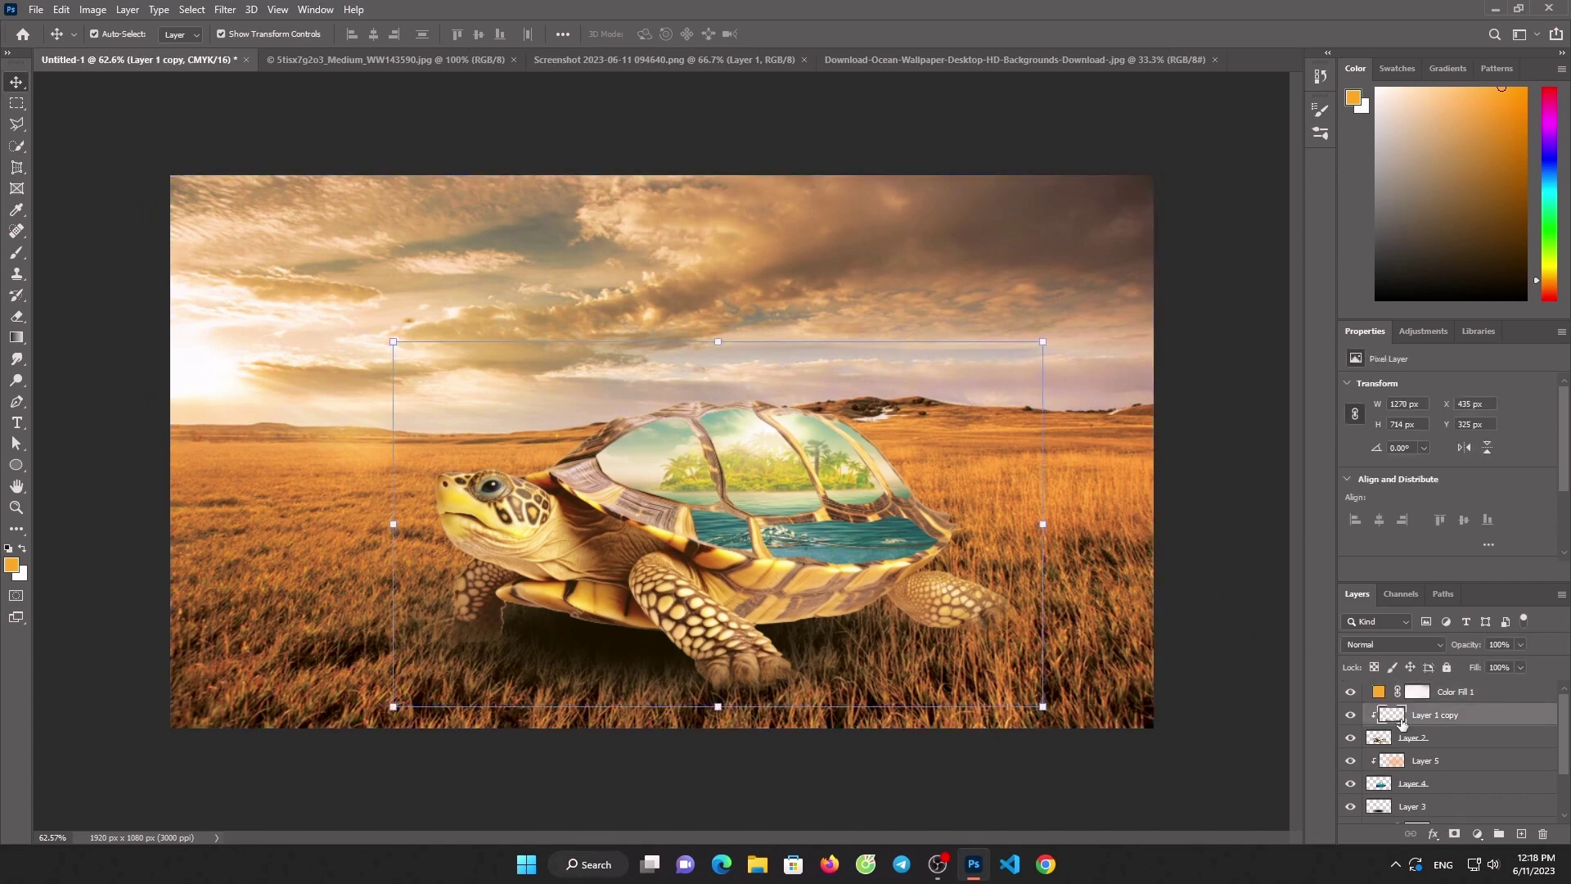
left_click(1456, 696)
scroll(686, 457, "down", 3)
scroll(660, 456, "up", 1)
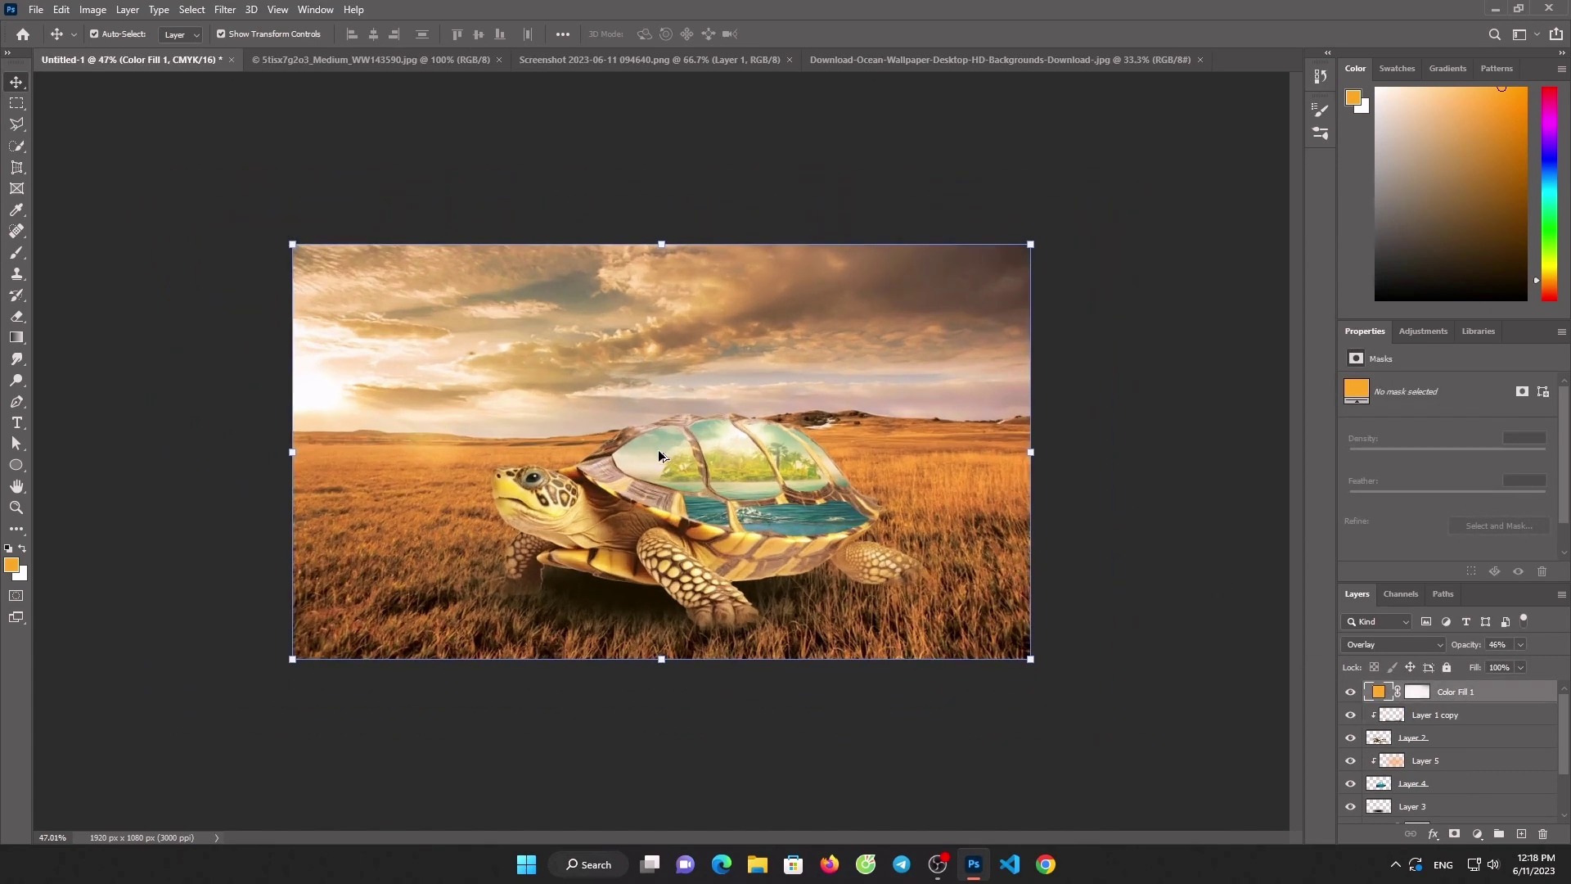
Close the Screenshot, 5tisx7g2o3_Medium_WW143590 and ocean wallpaper documents
left_click(727, 61)
left_click(789, 59)
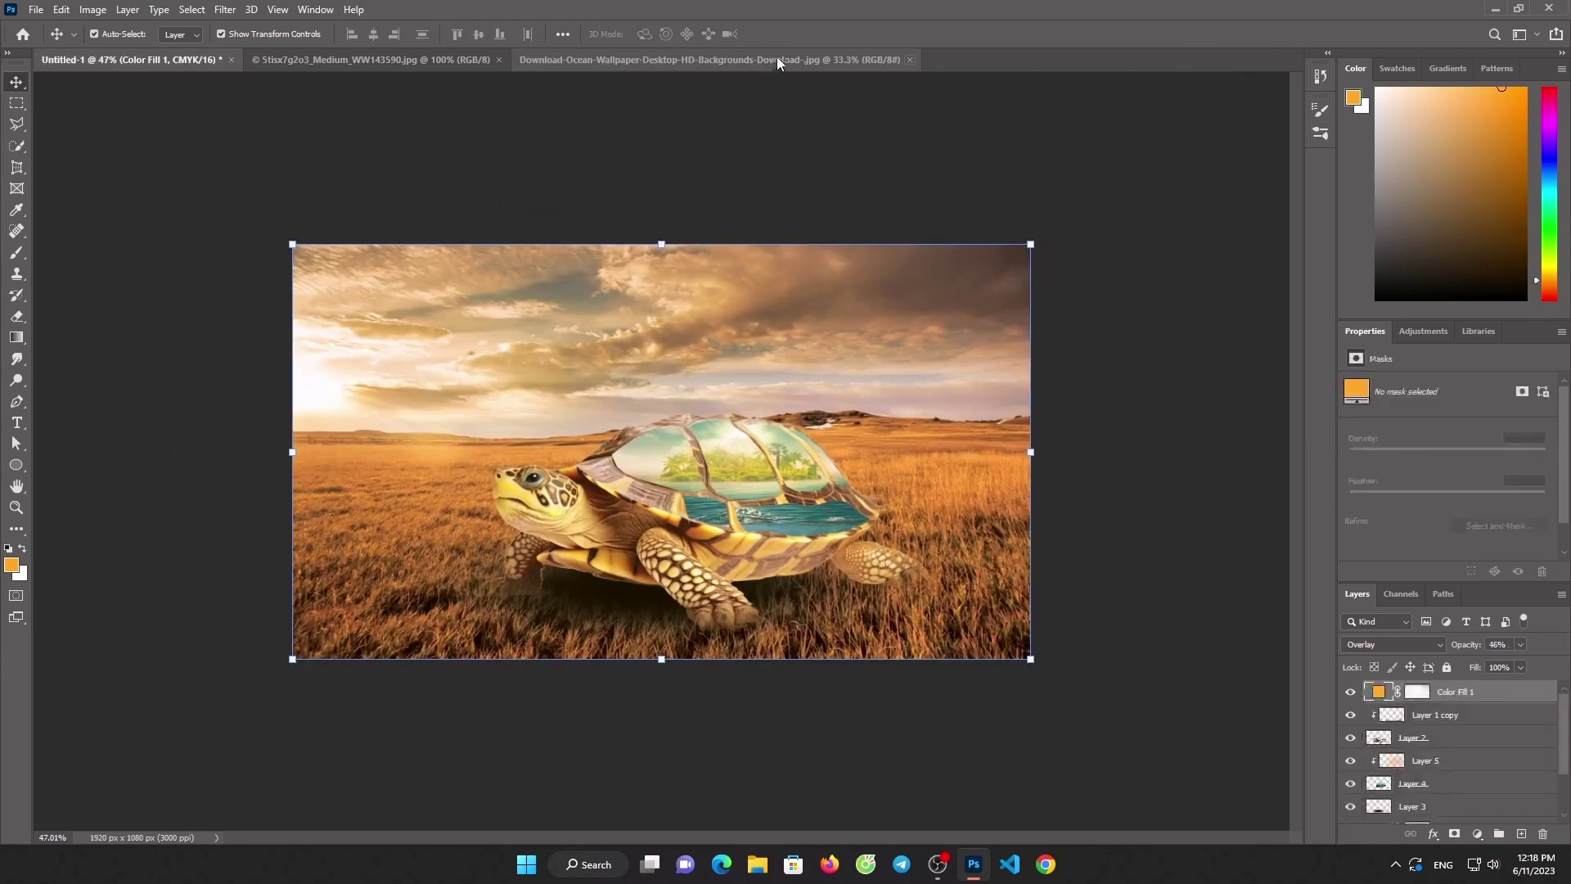
left_click(464, 68)
left_click(498, 60)
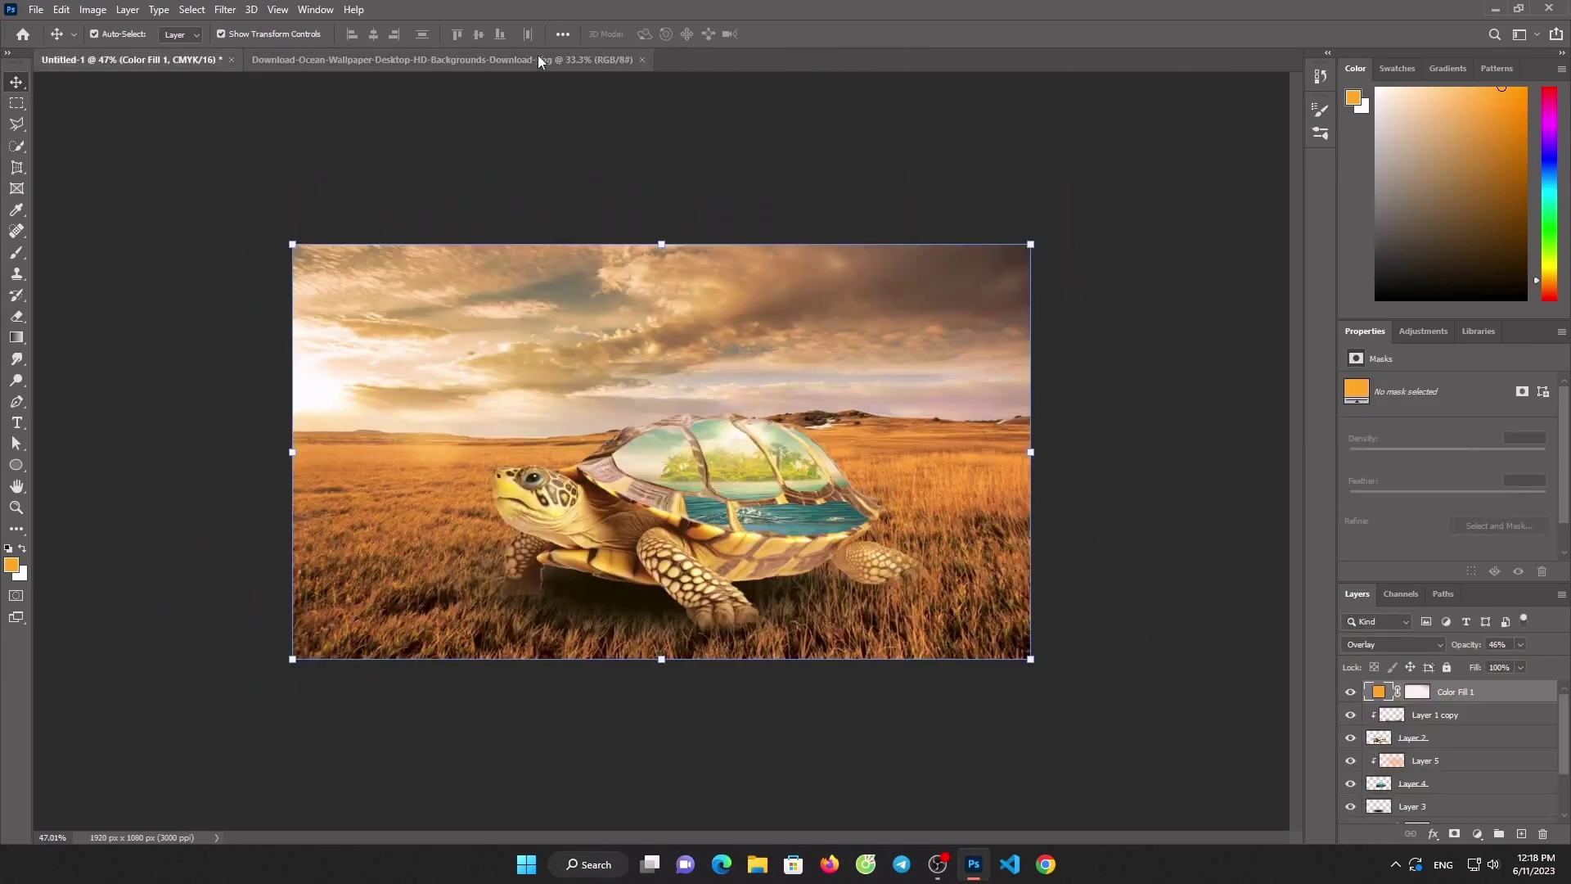
left_click(592, 66)
left_click(642, 60)
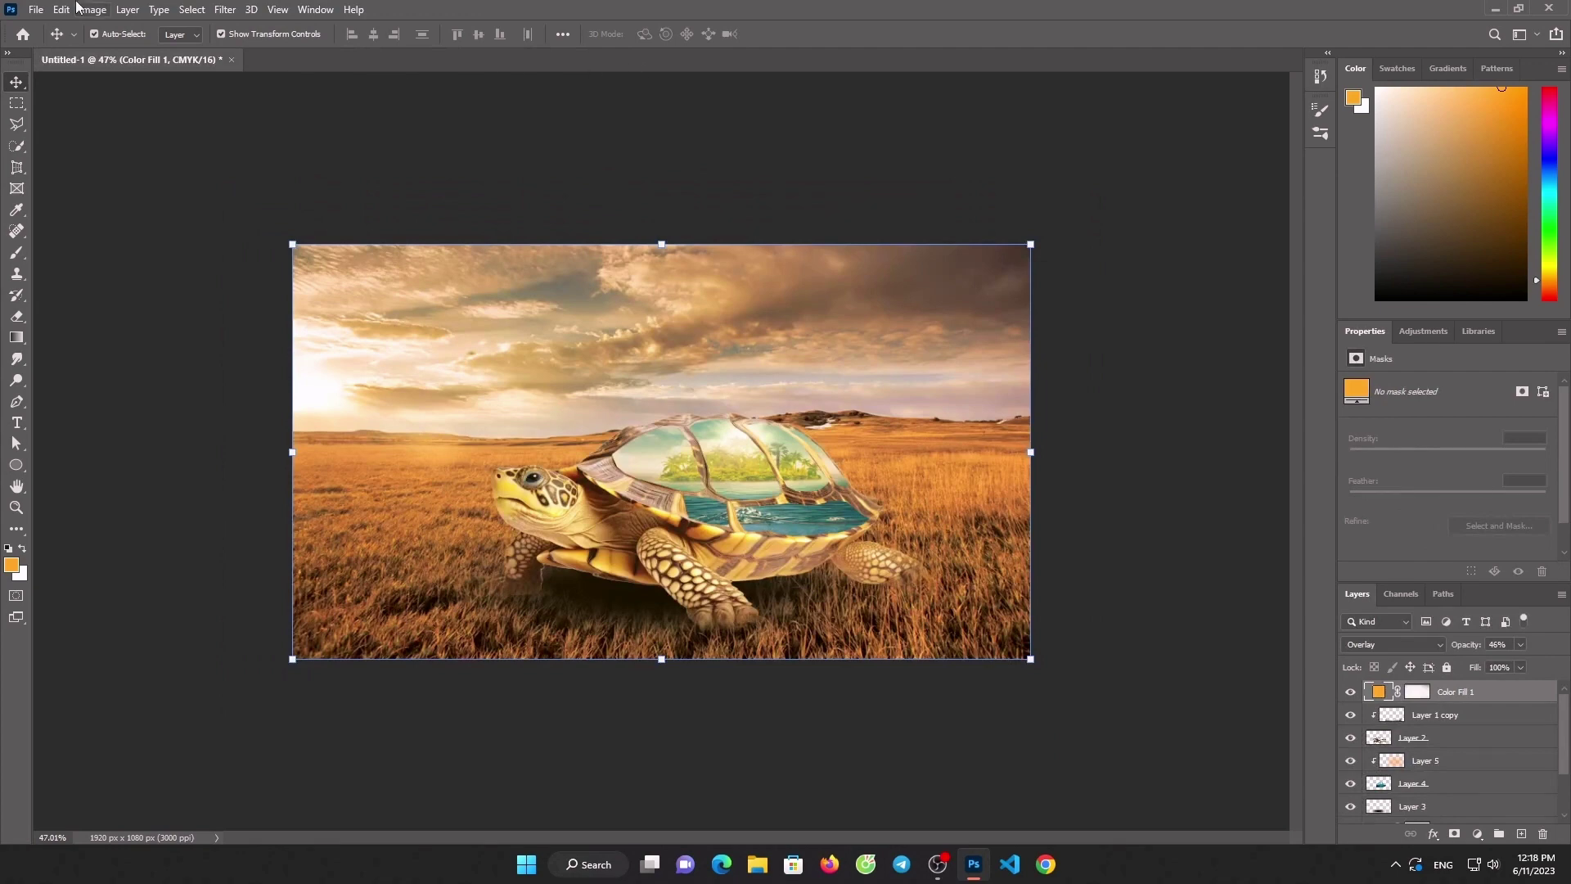
left_click(37, 10)
Open 054f0a328aa541fab2f02be32265e672.jpg, the cliff-top temple photo, and select Quick Selection
left_click(51, 54)
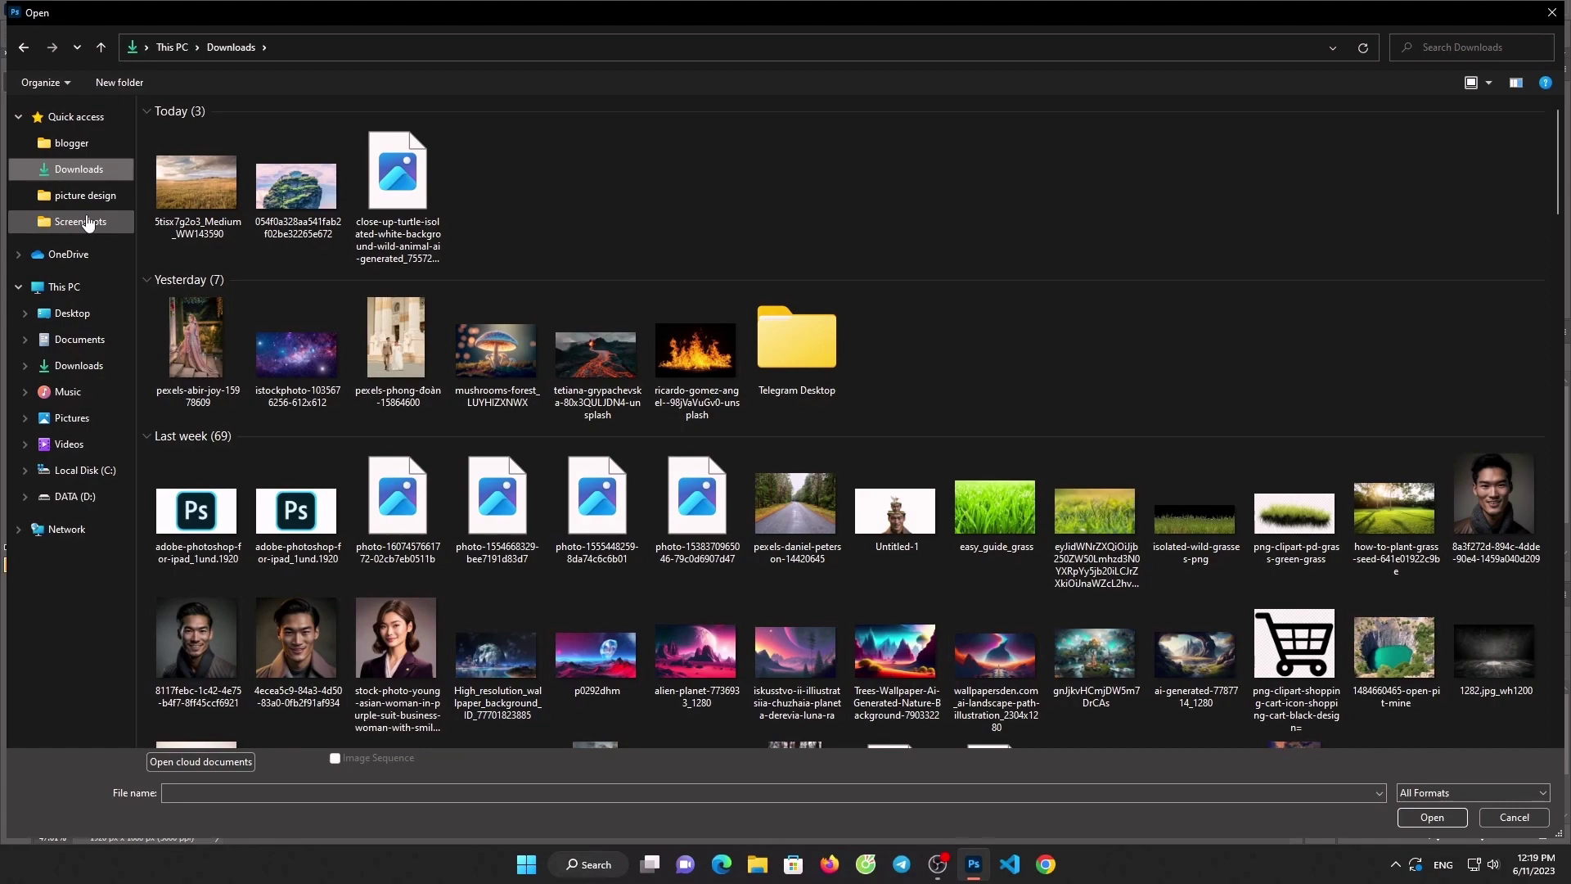
double_click(273, 200)
left_click(16, 125)
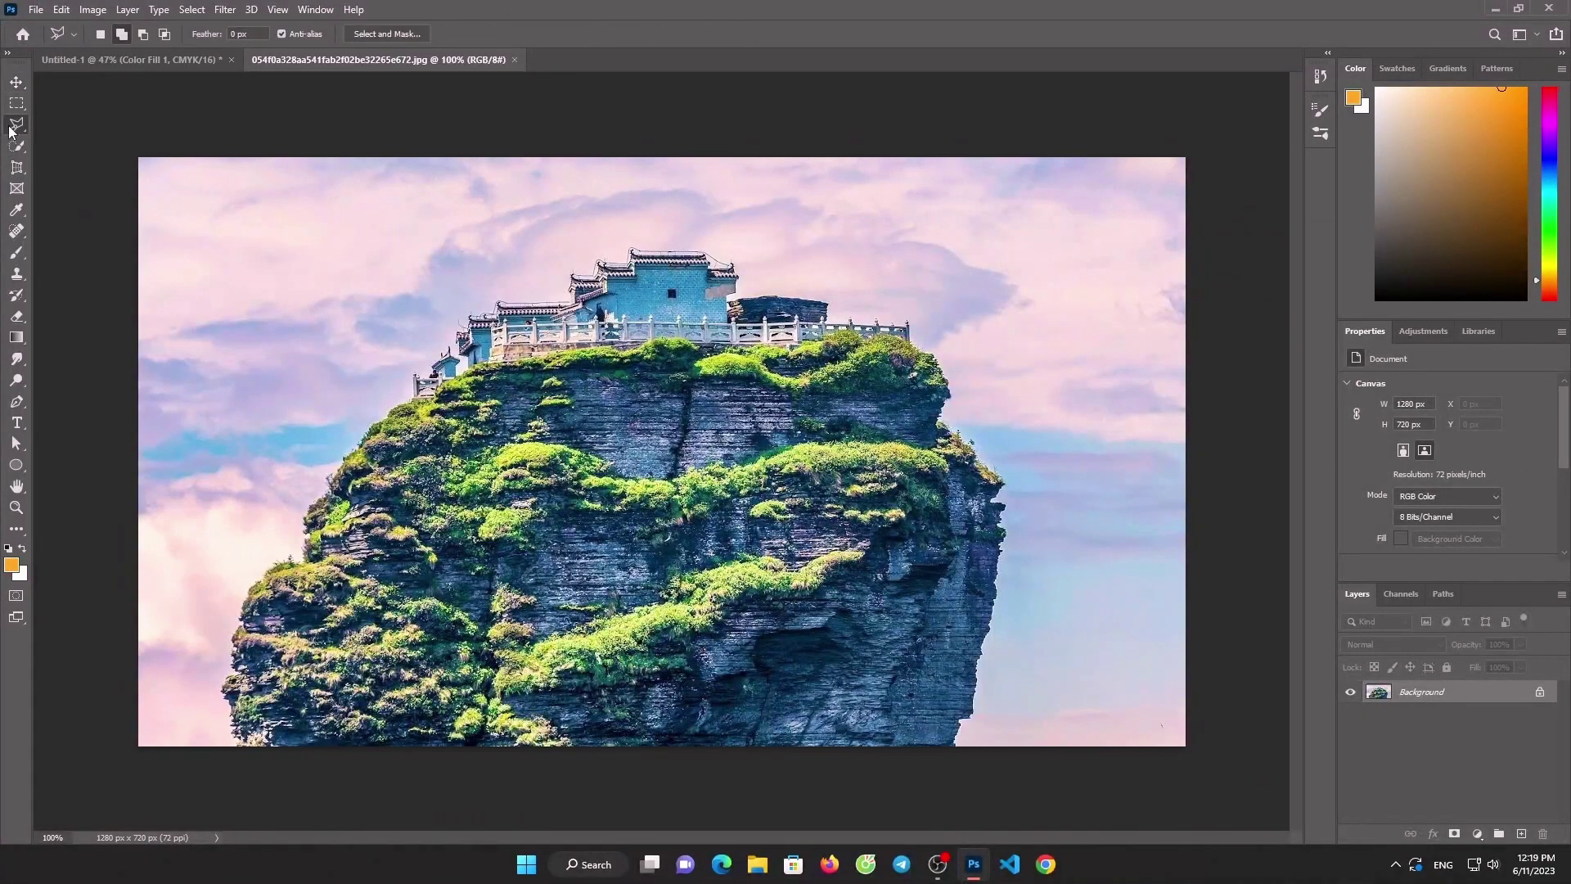
left_click(17, 146)
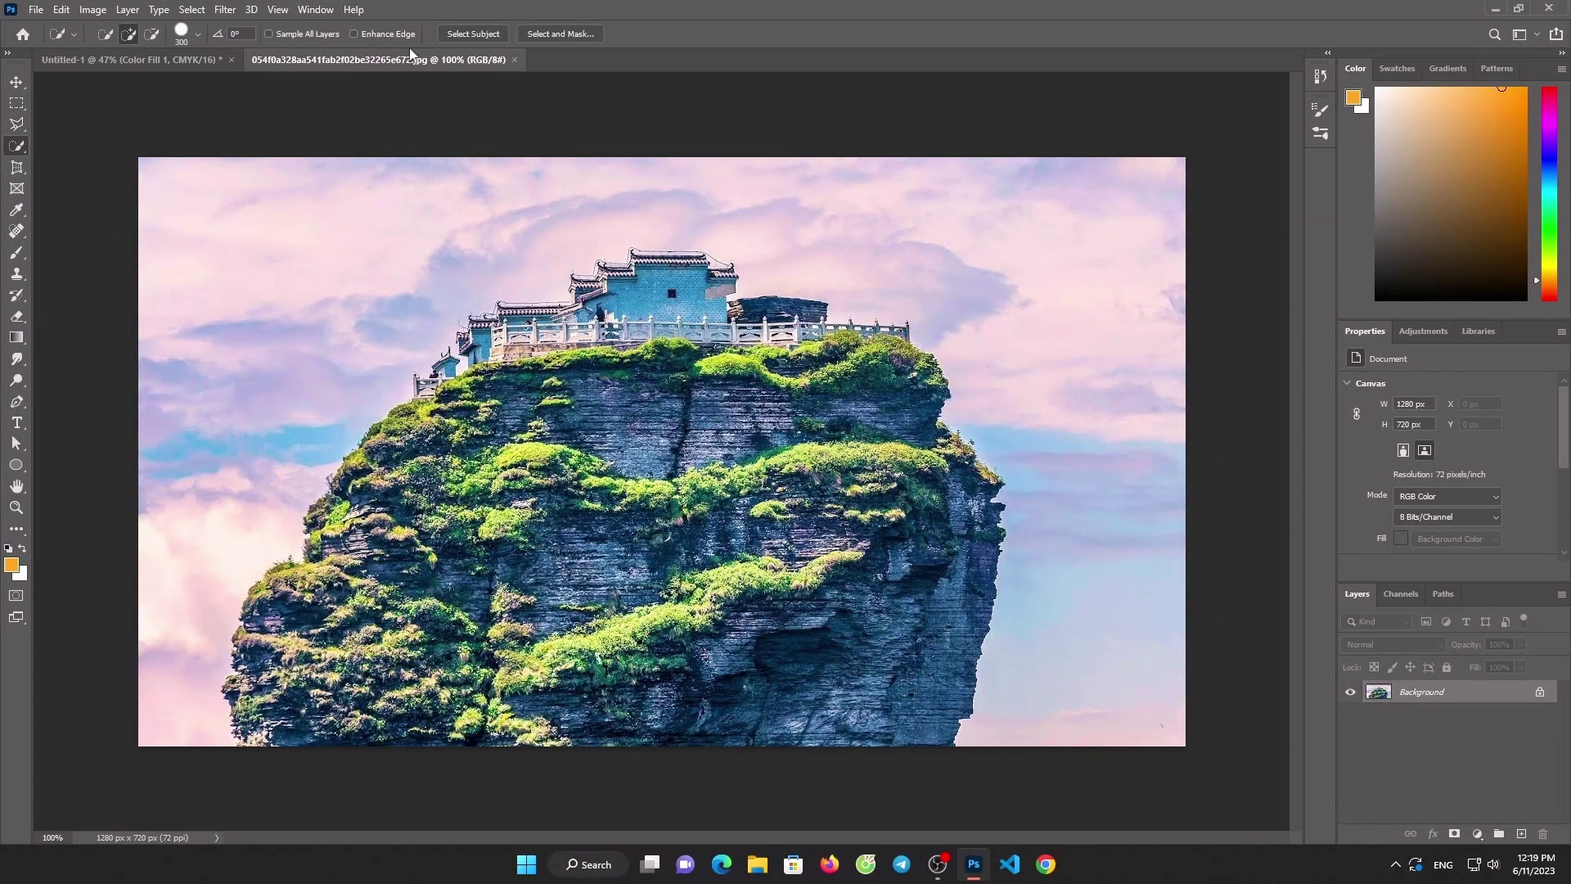
Select the cliff with Select Subject and drag it onto the turtle's shell
left_click(17, 82)
mouse_move(568, 391)
left_mouse_down()
mouse_move(137, 109)
mouse_move(116, 57)
left_mouse_up()
mouse_move(657, 389)
left_mouse_down()
mouse_move(740, 386)
mouse_move(738, 414)
left_mouse_up()
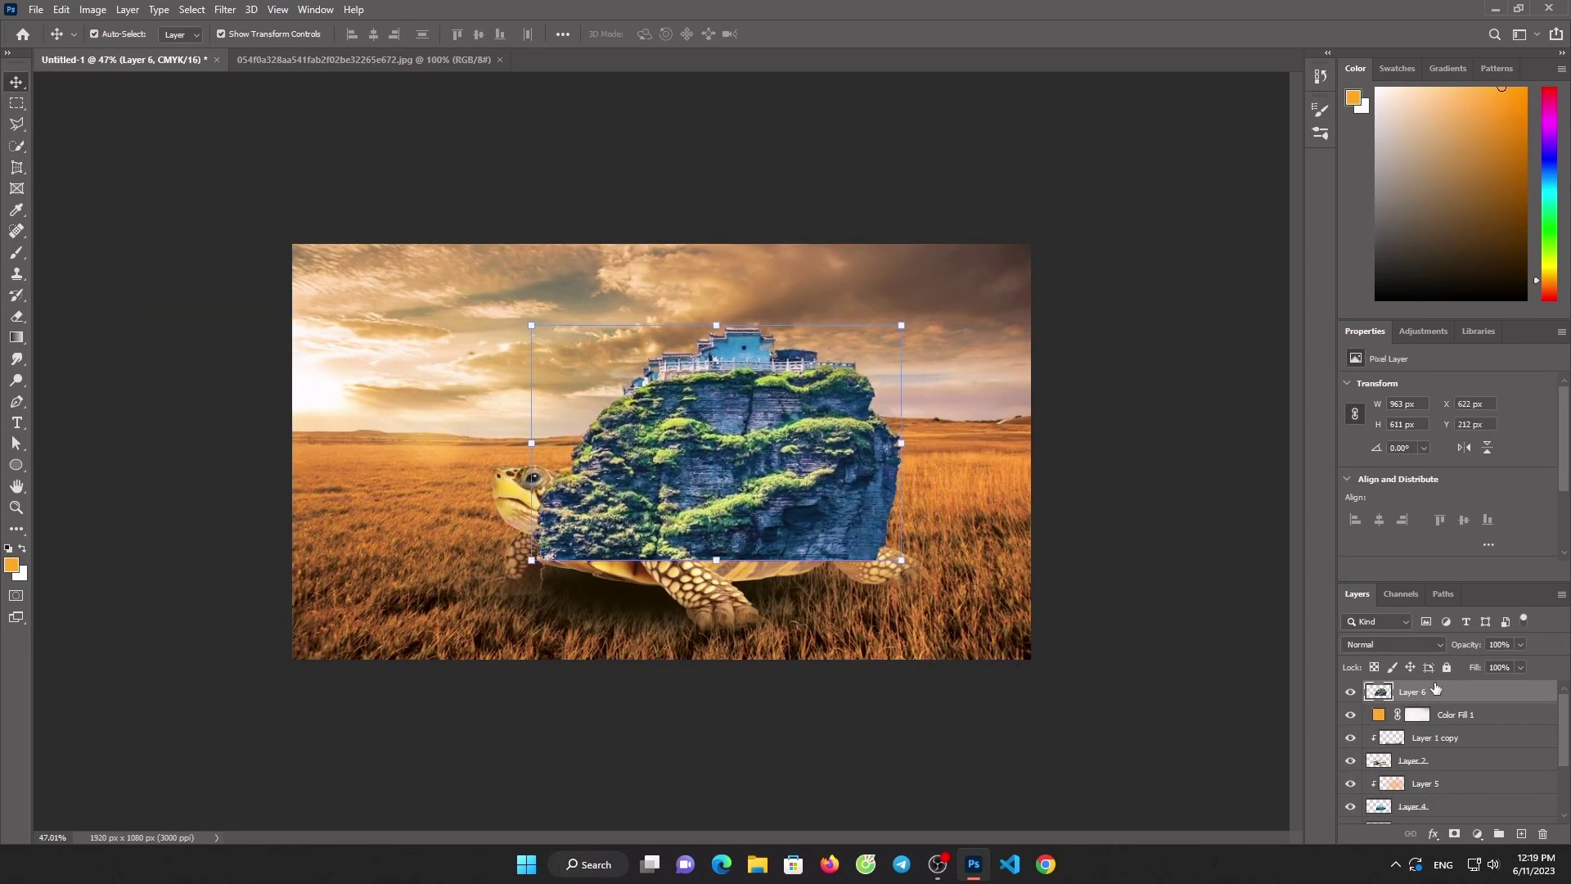
Move Layer 6 (rocky cliff) to the top of the layer stack and nudge it over the shell
left_click_drag(1414, 760, 1418, 773)
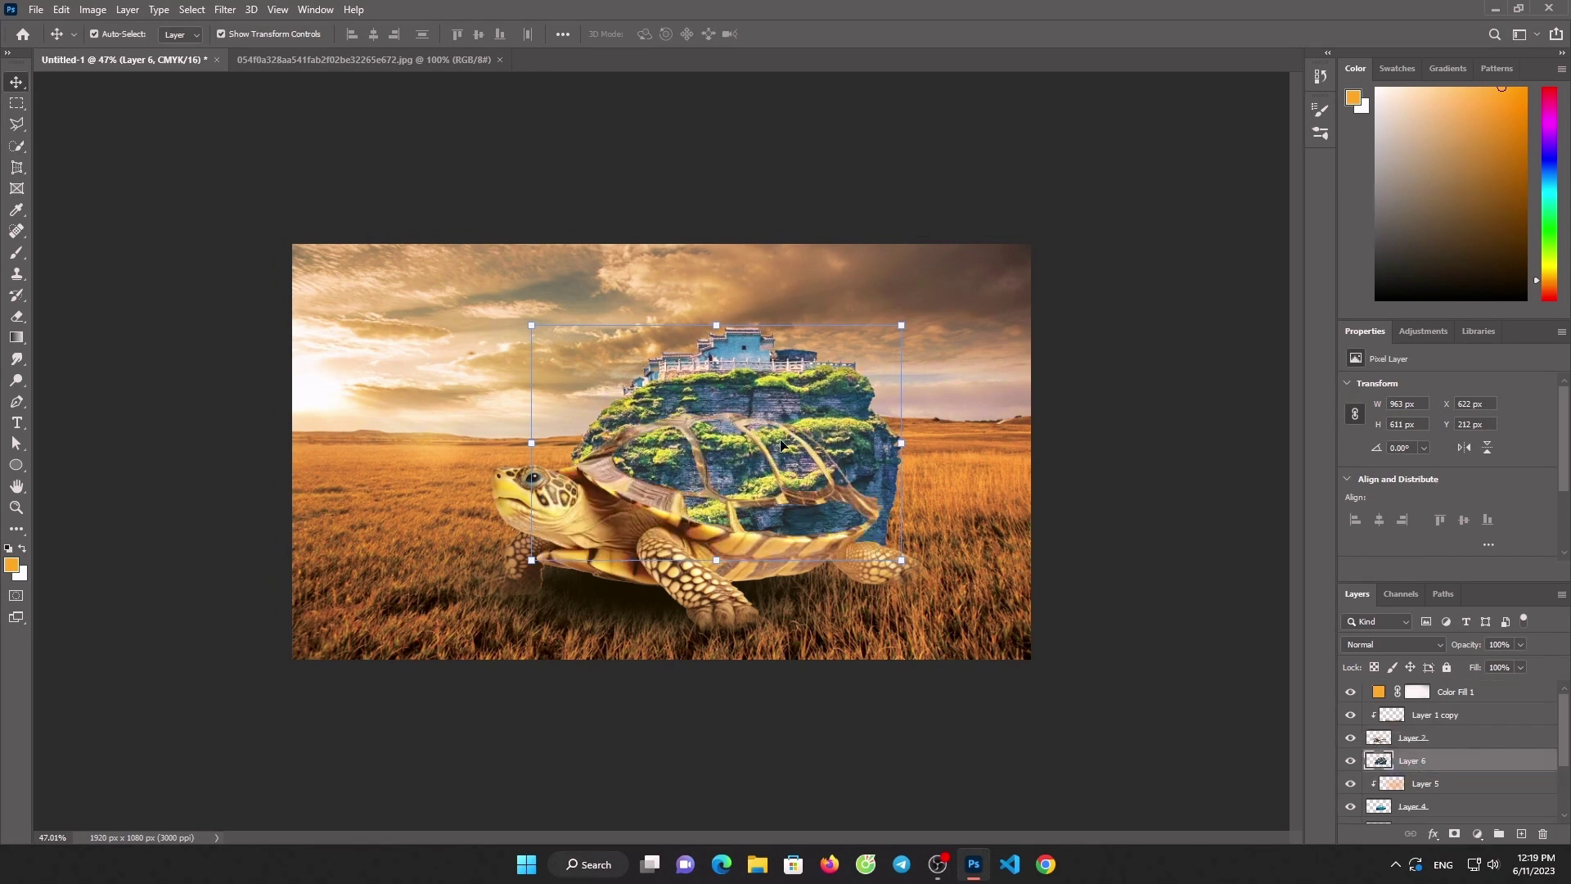
left_click_drag(738, 395, 755, 399)
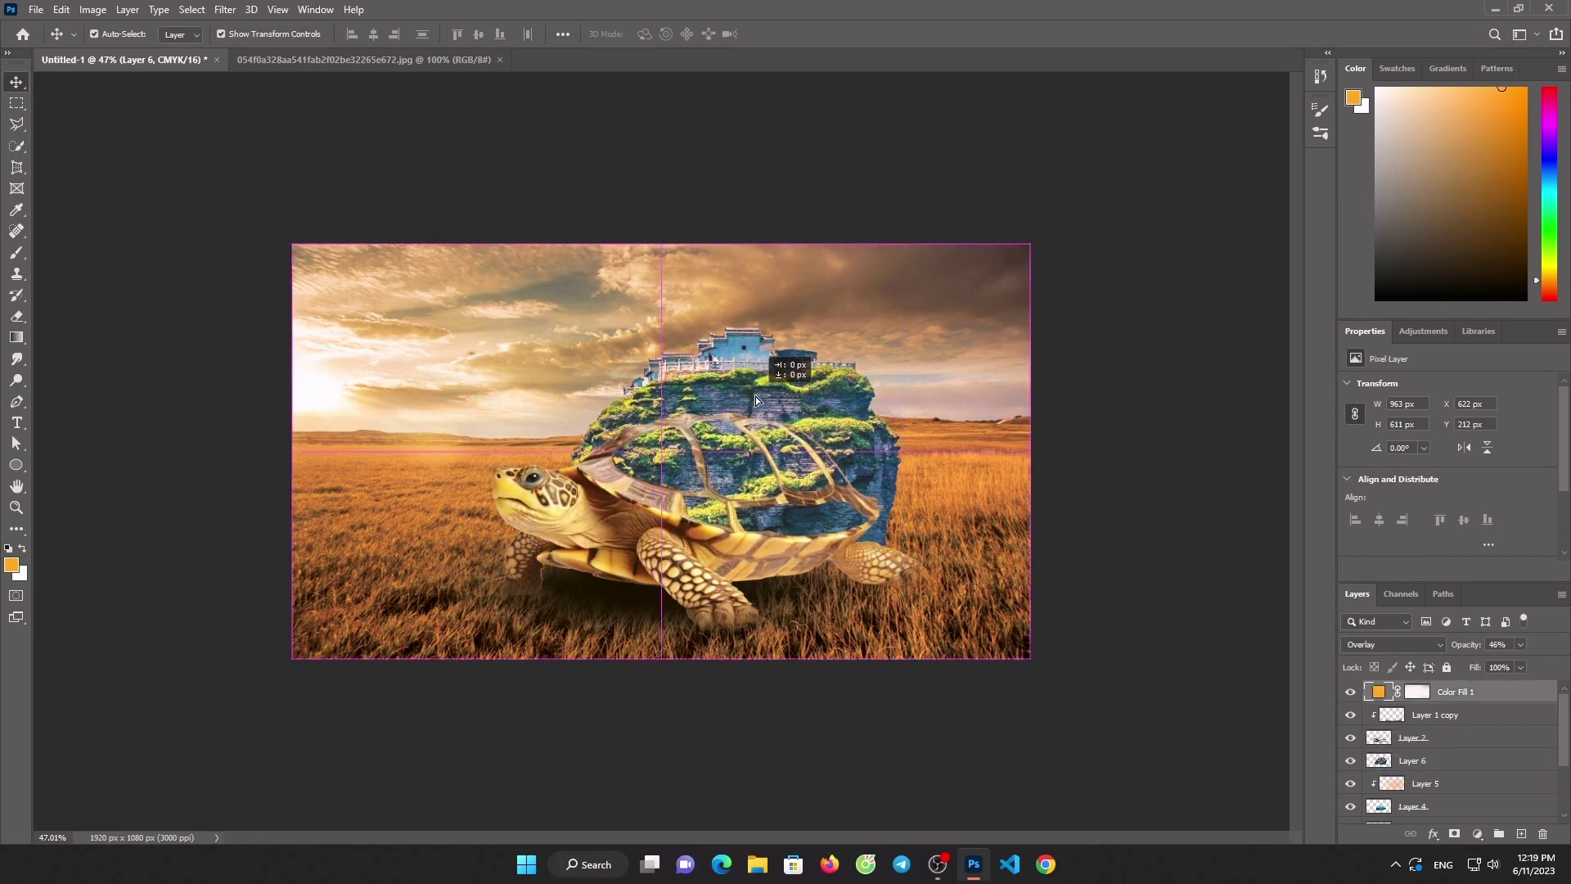
left_click(1385, 709, "ctrl")
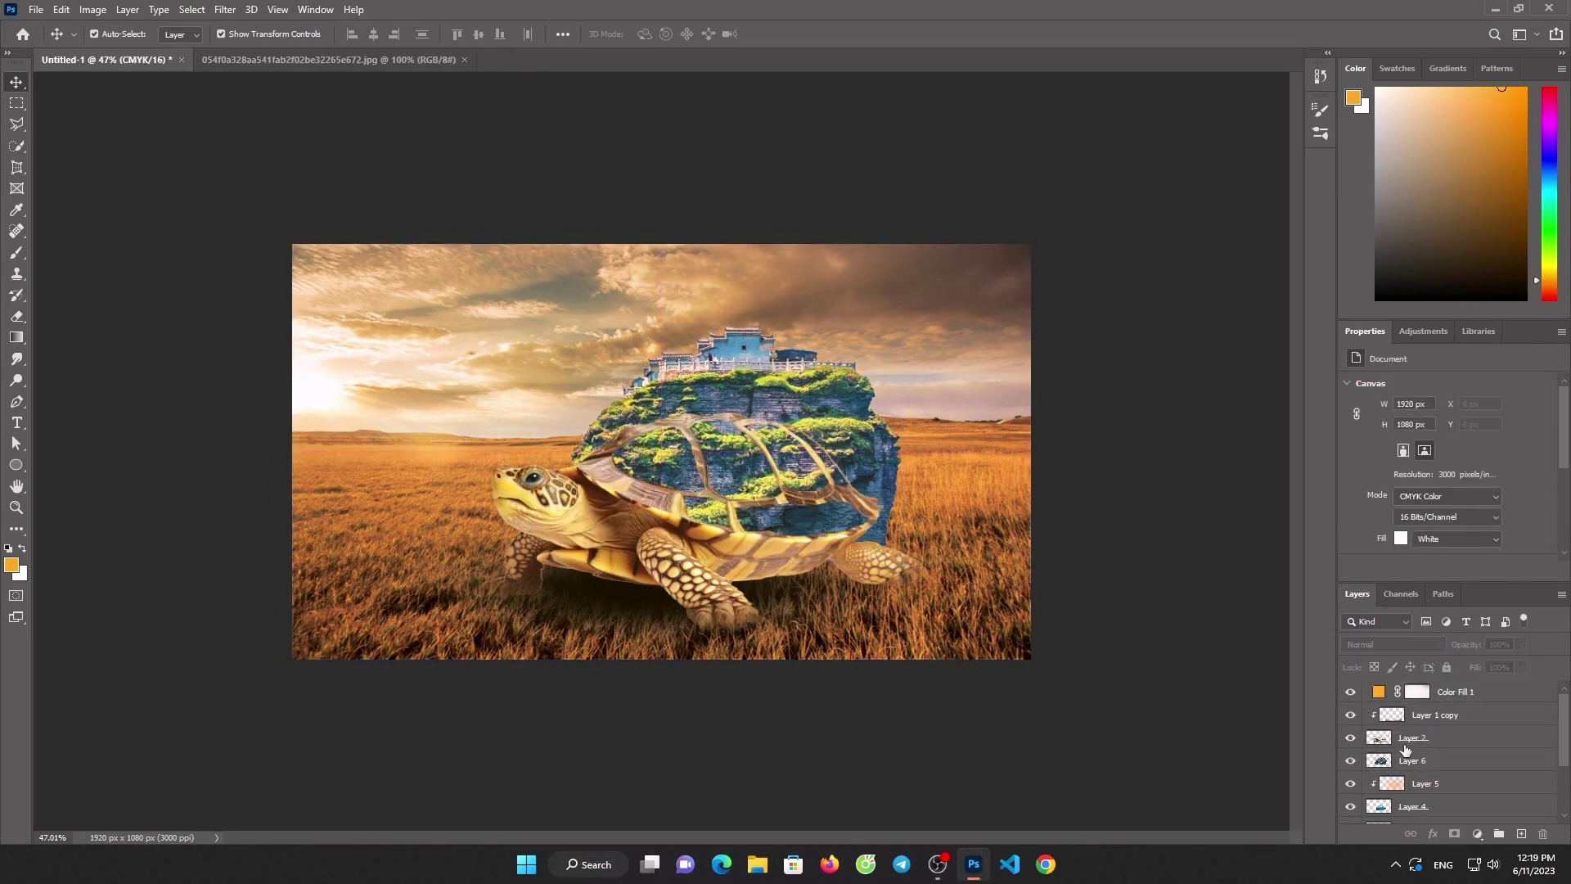
left_click(1410, 765)
left_click(736, 370)
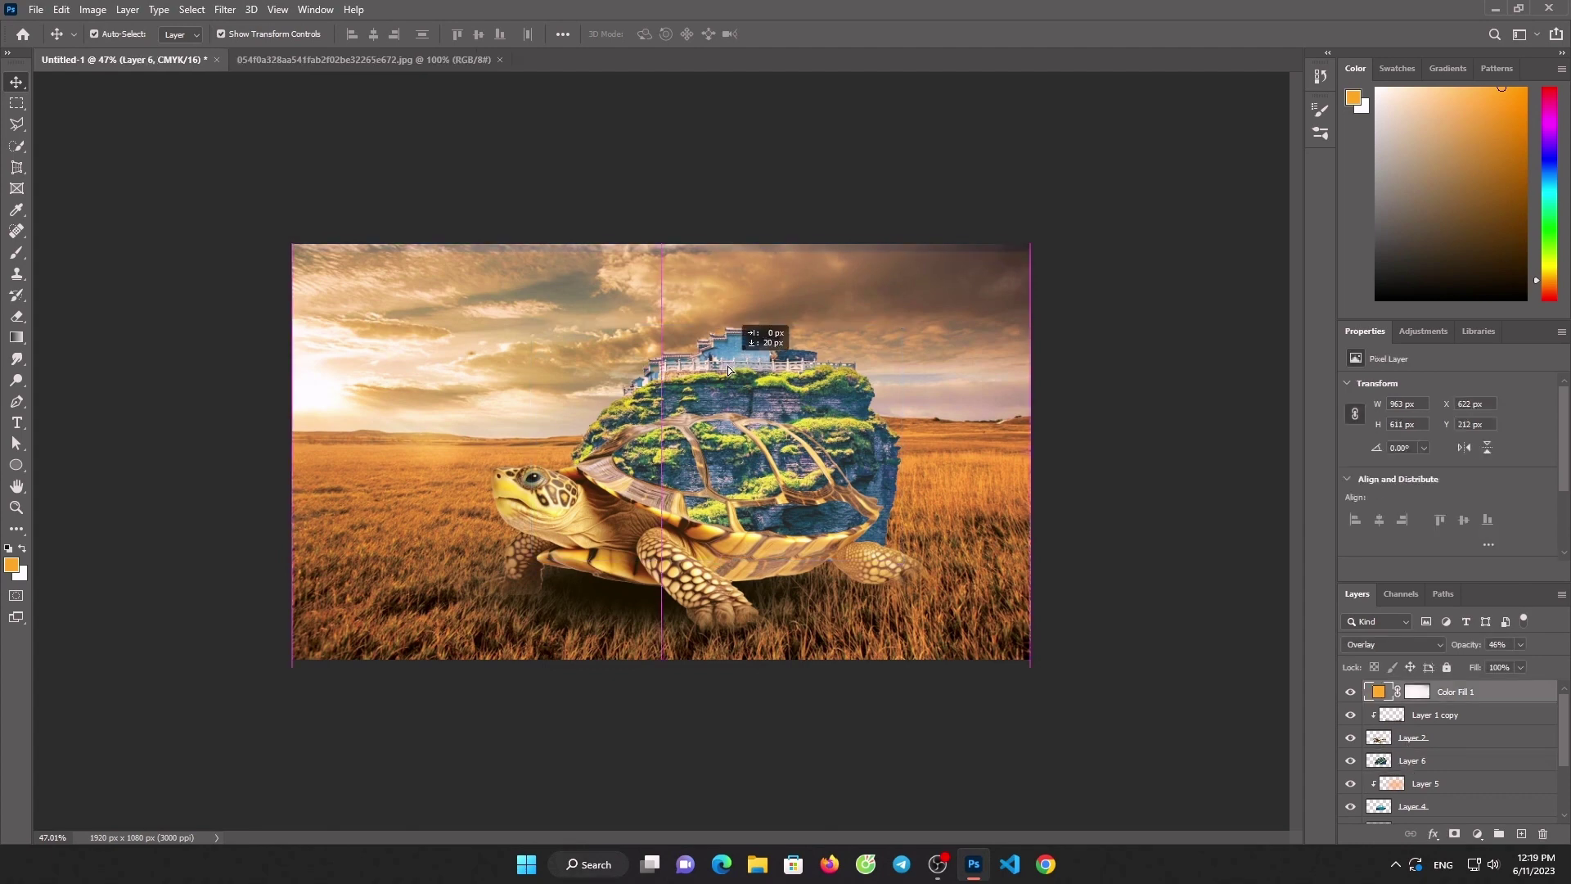
left_click(1142, 581)
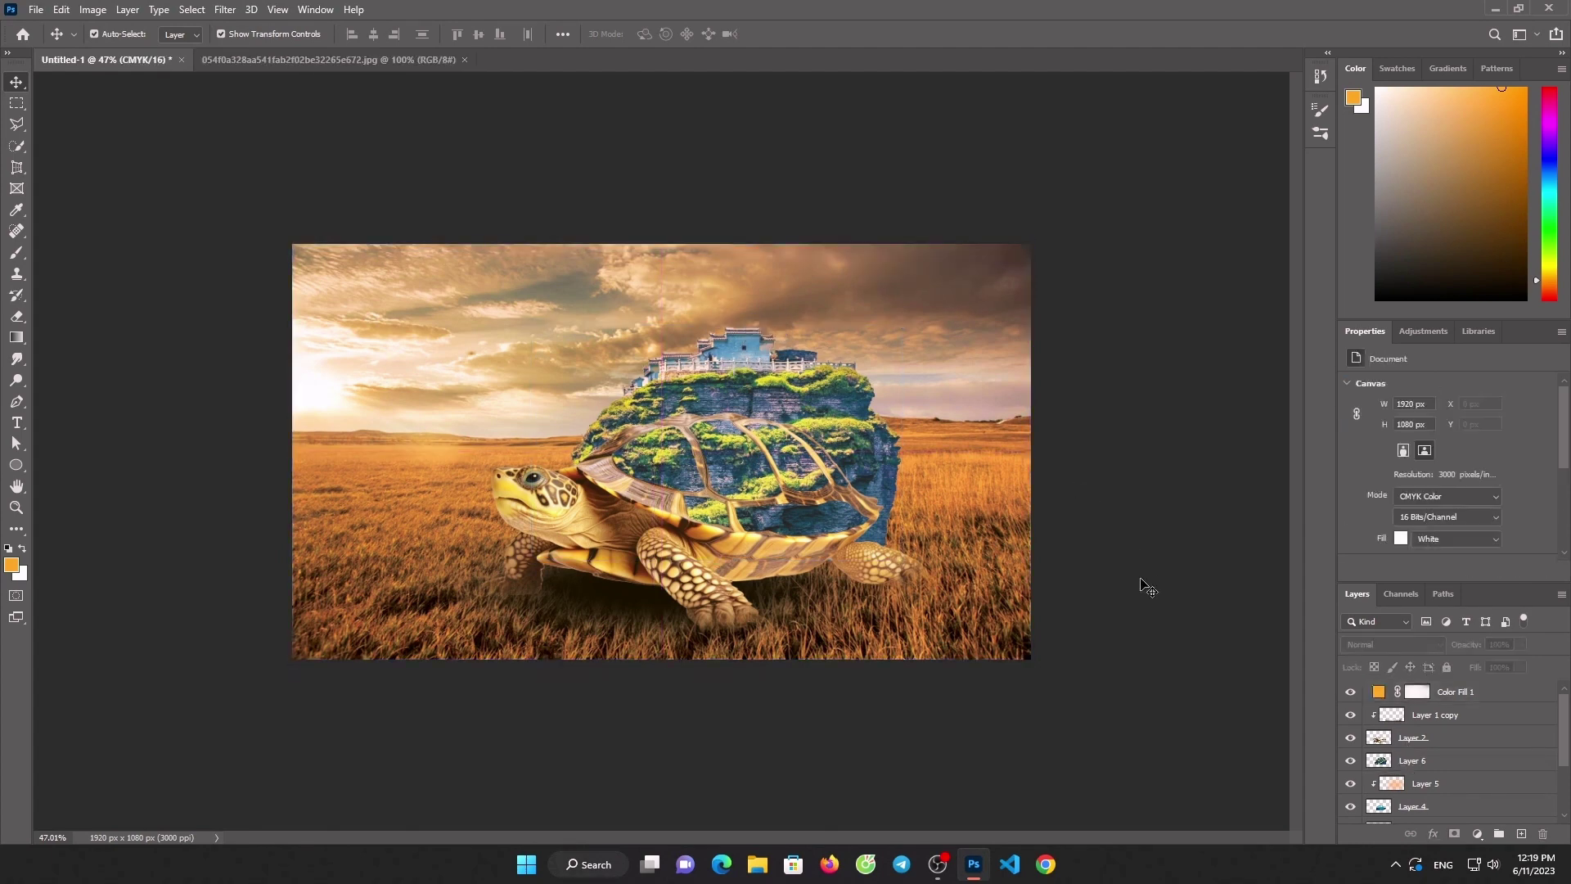
left_click(816, 375)
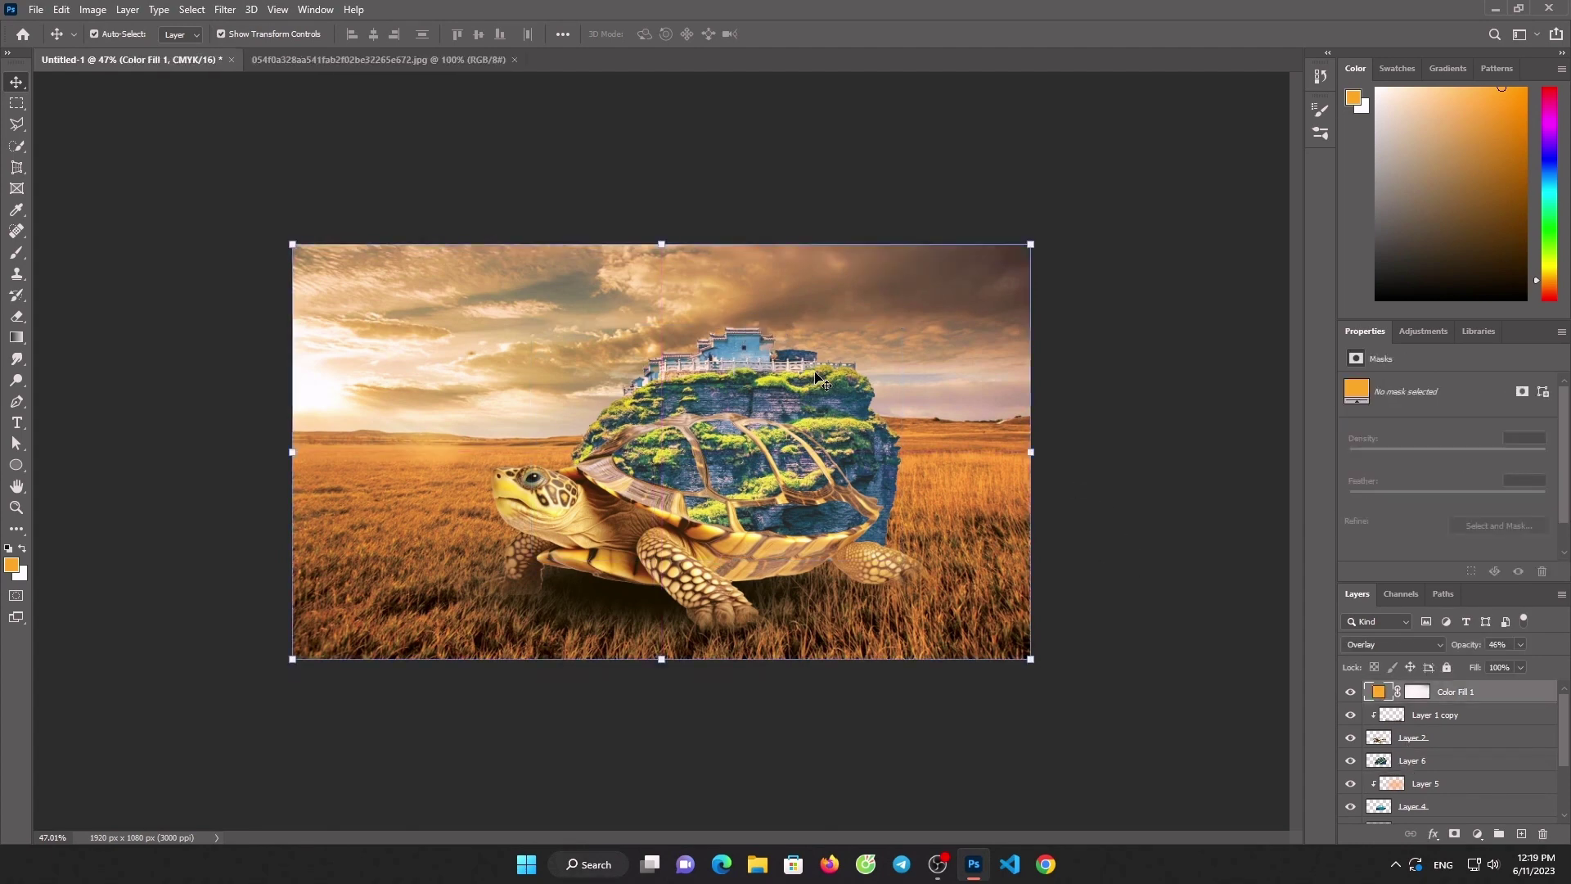
left_click(1437, 760)
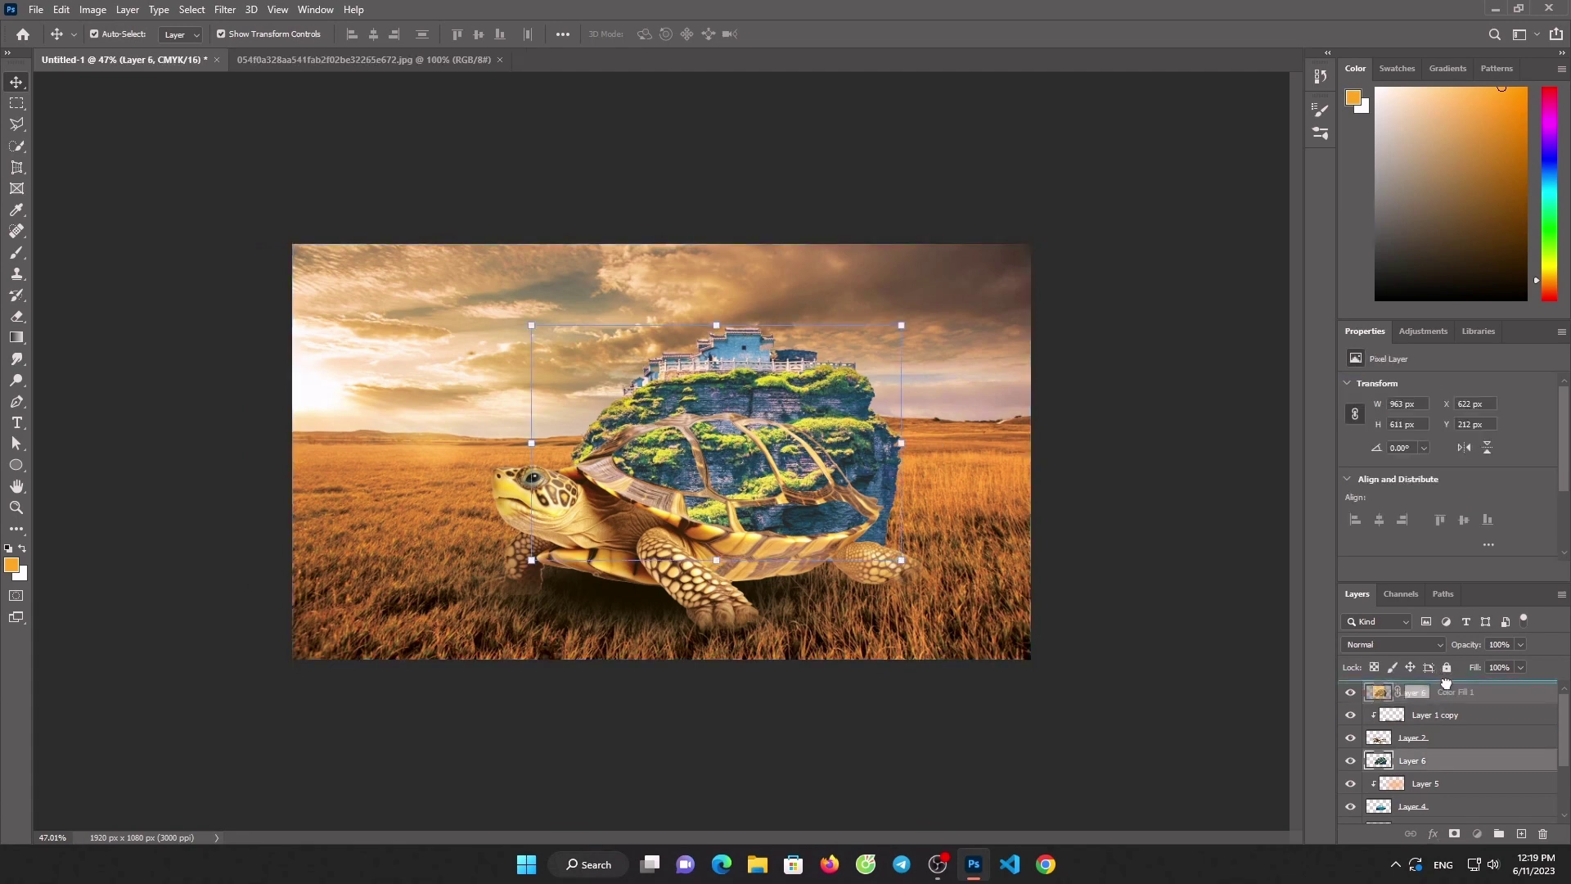
left_click_drag(1437, 760, 1441, 686)
left_click_drag(724, 421, 724, 430)
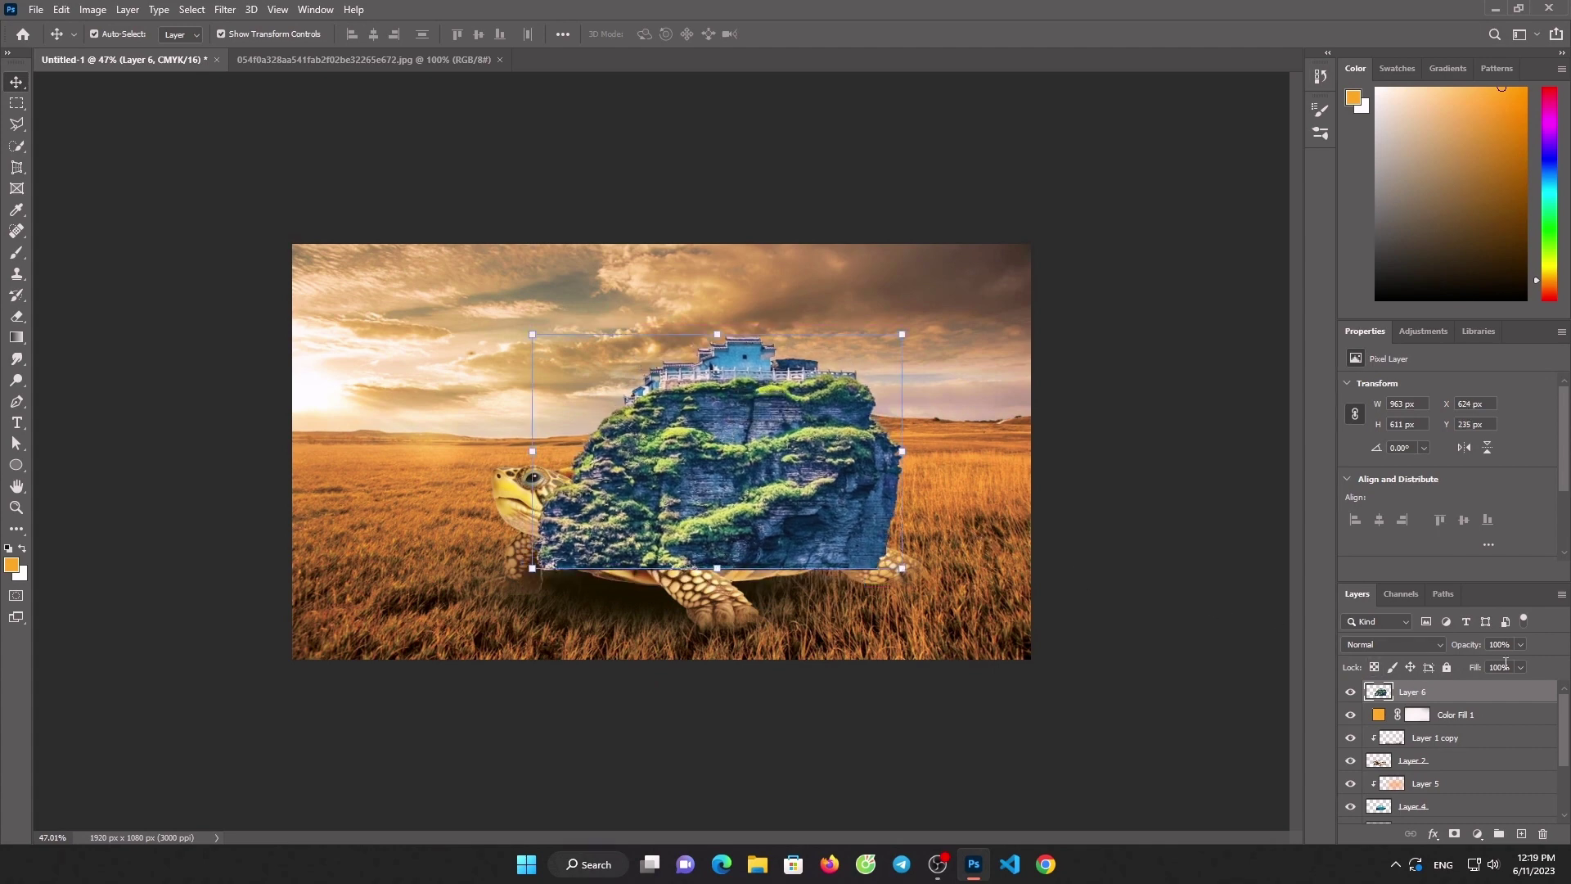
Lower Layer 6 to 29% opacity, scale the cliff to about 89% and position it over the shell
left_click(1522, 644)
left_click_drag(1496, 664, 1456, 656)
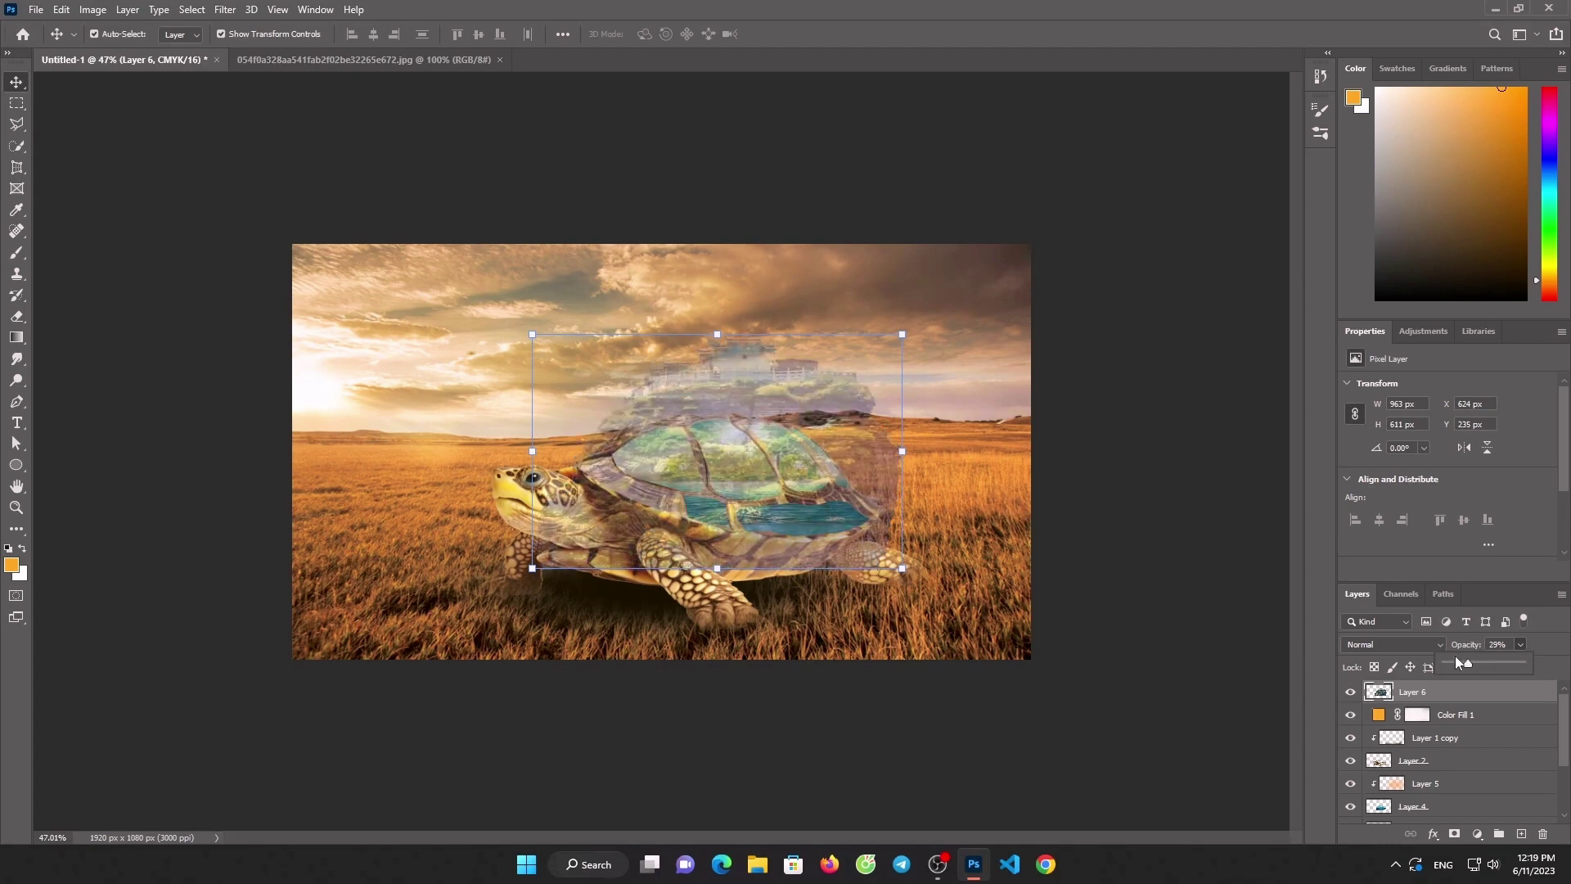
left_click_drag(905, 449, 866, 452)
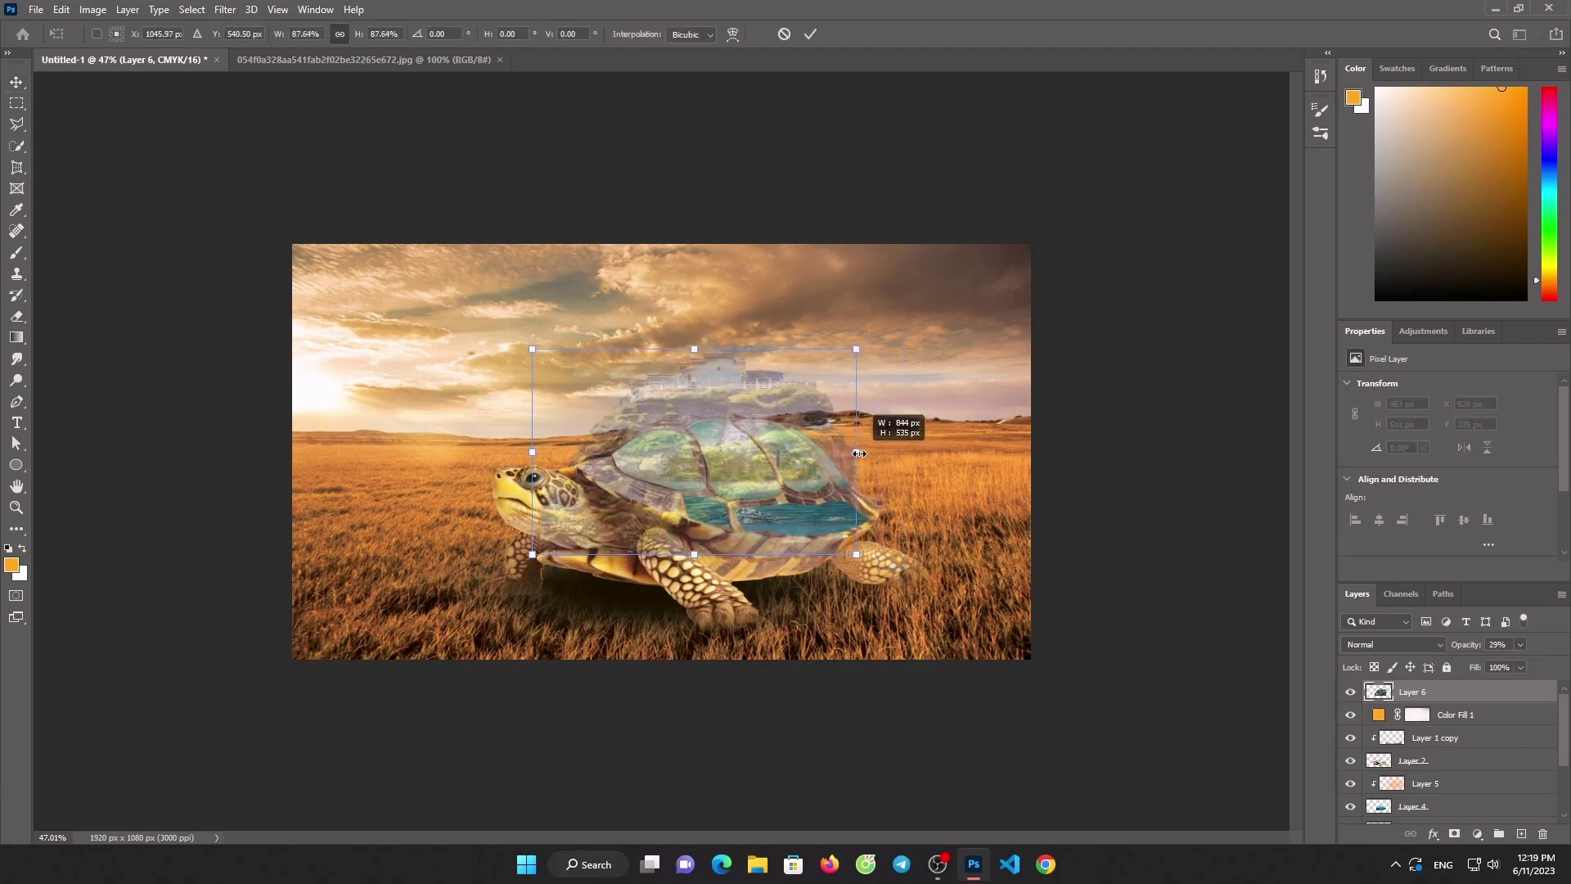
left_click_drag(710, 414, 693, 394)
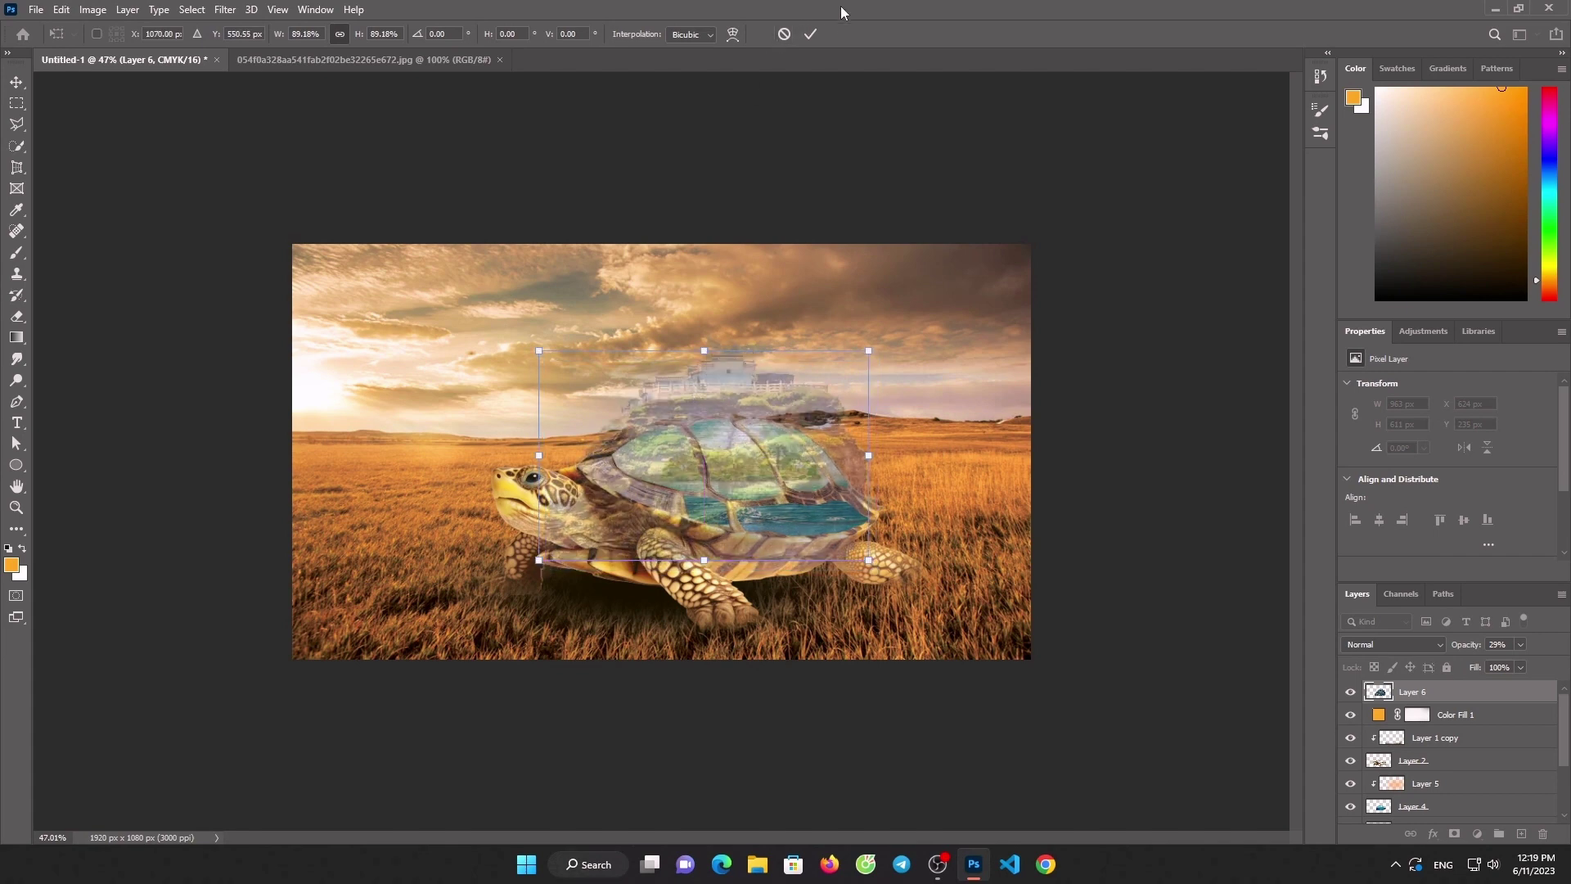
left_click(812, 33)
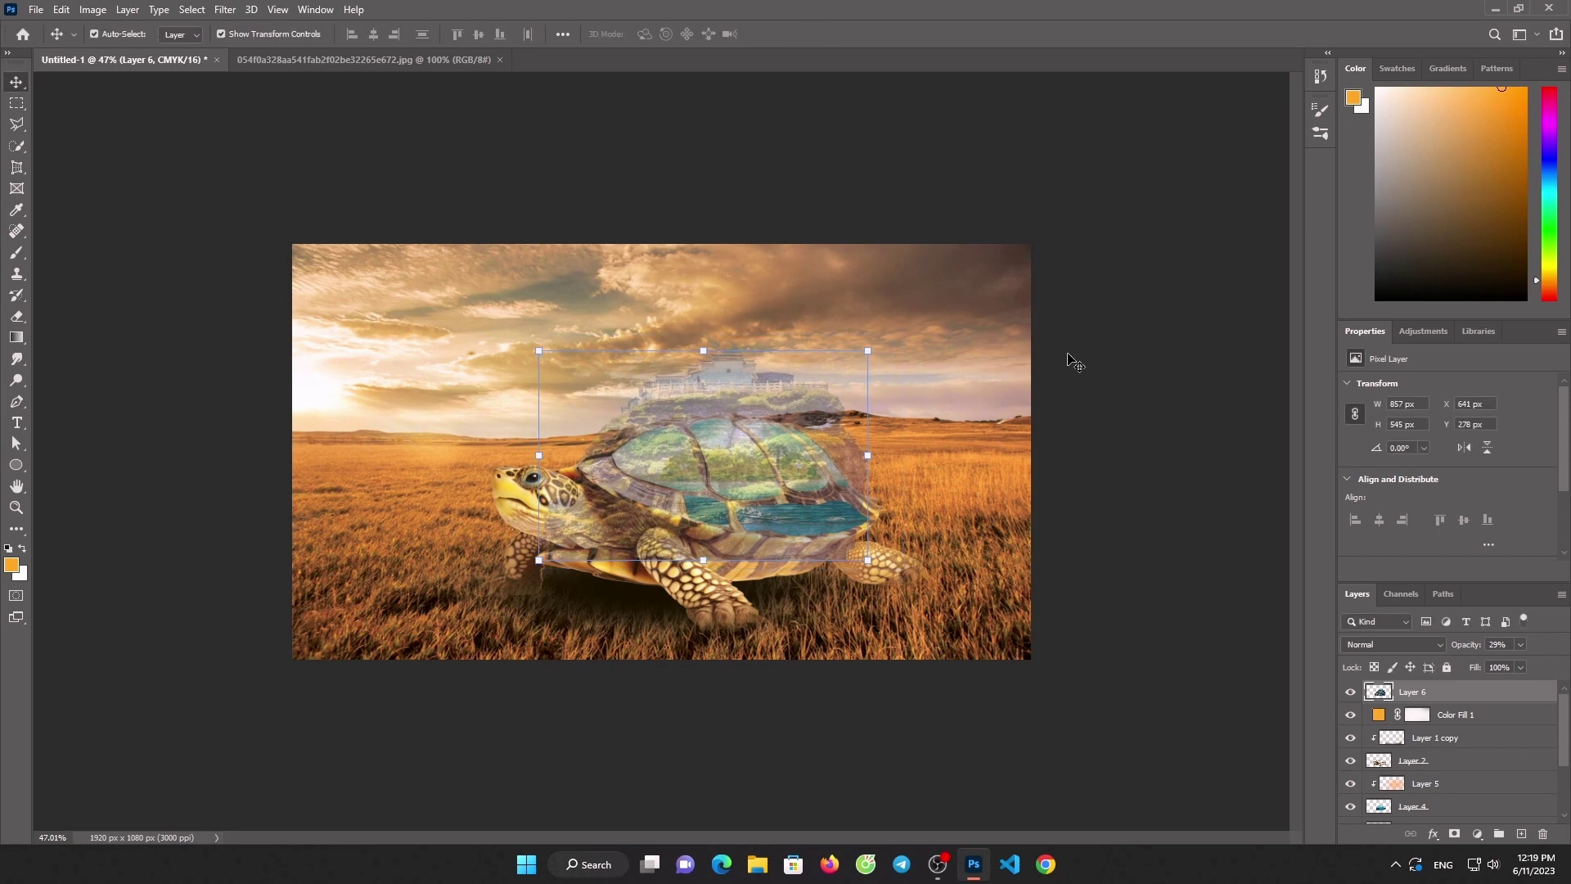
Set Layer 6 opacity to 0% and keep it selected
left_click(1520, 645)
key("Escape")
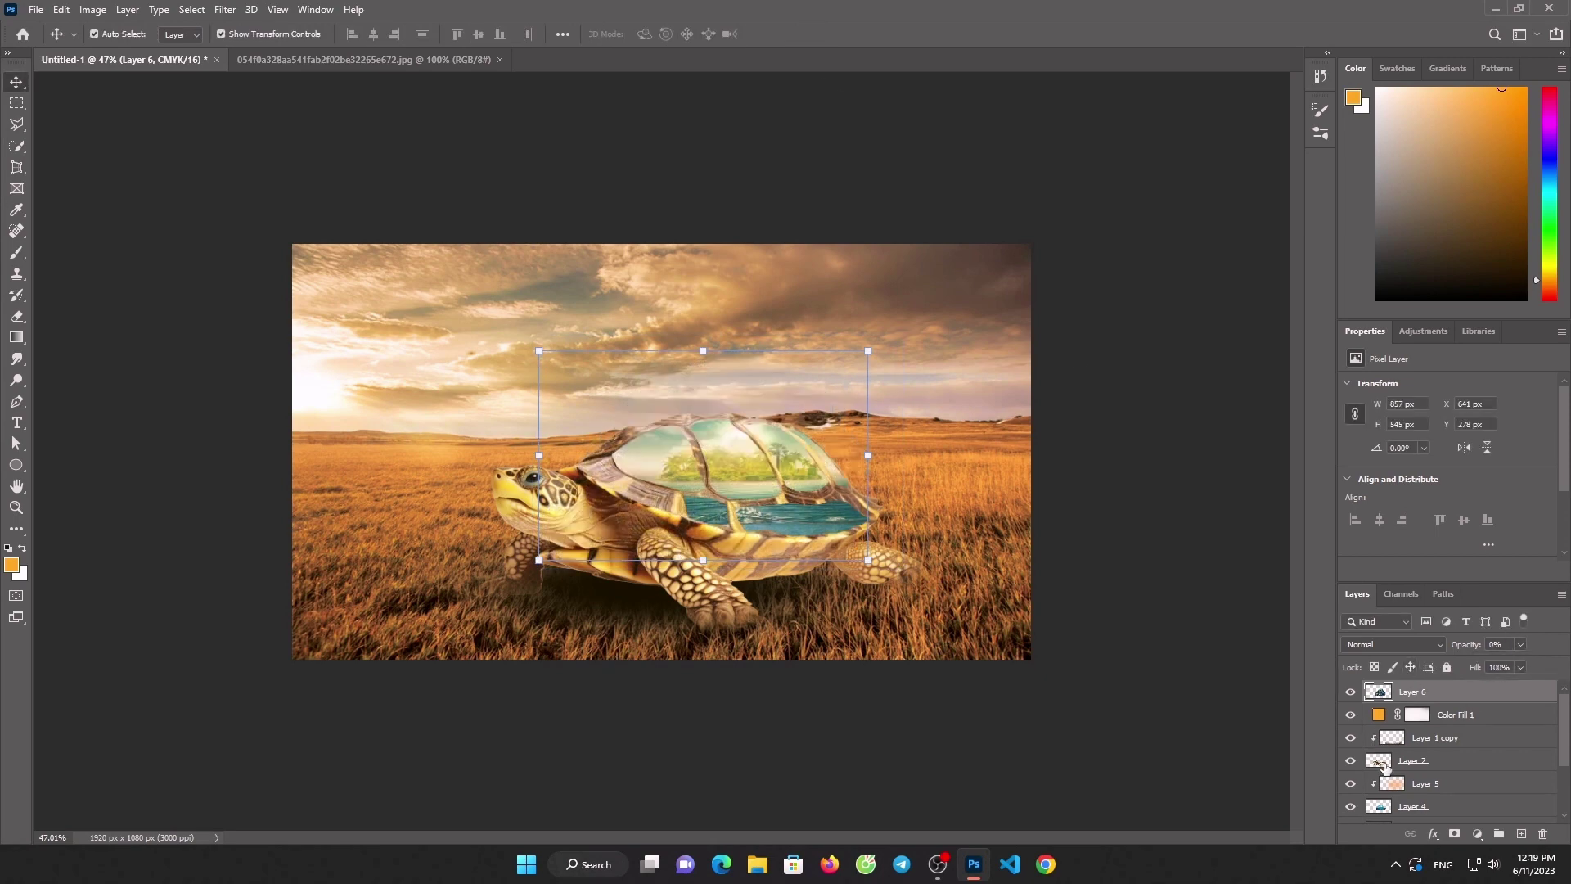
left_click(1413, 760)
left_click(1421, 697)
key("ctrl+plus")
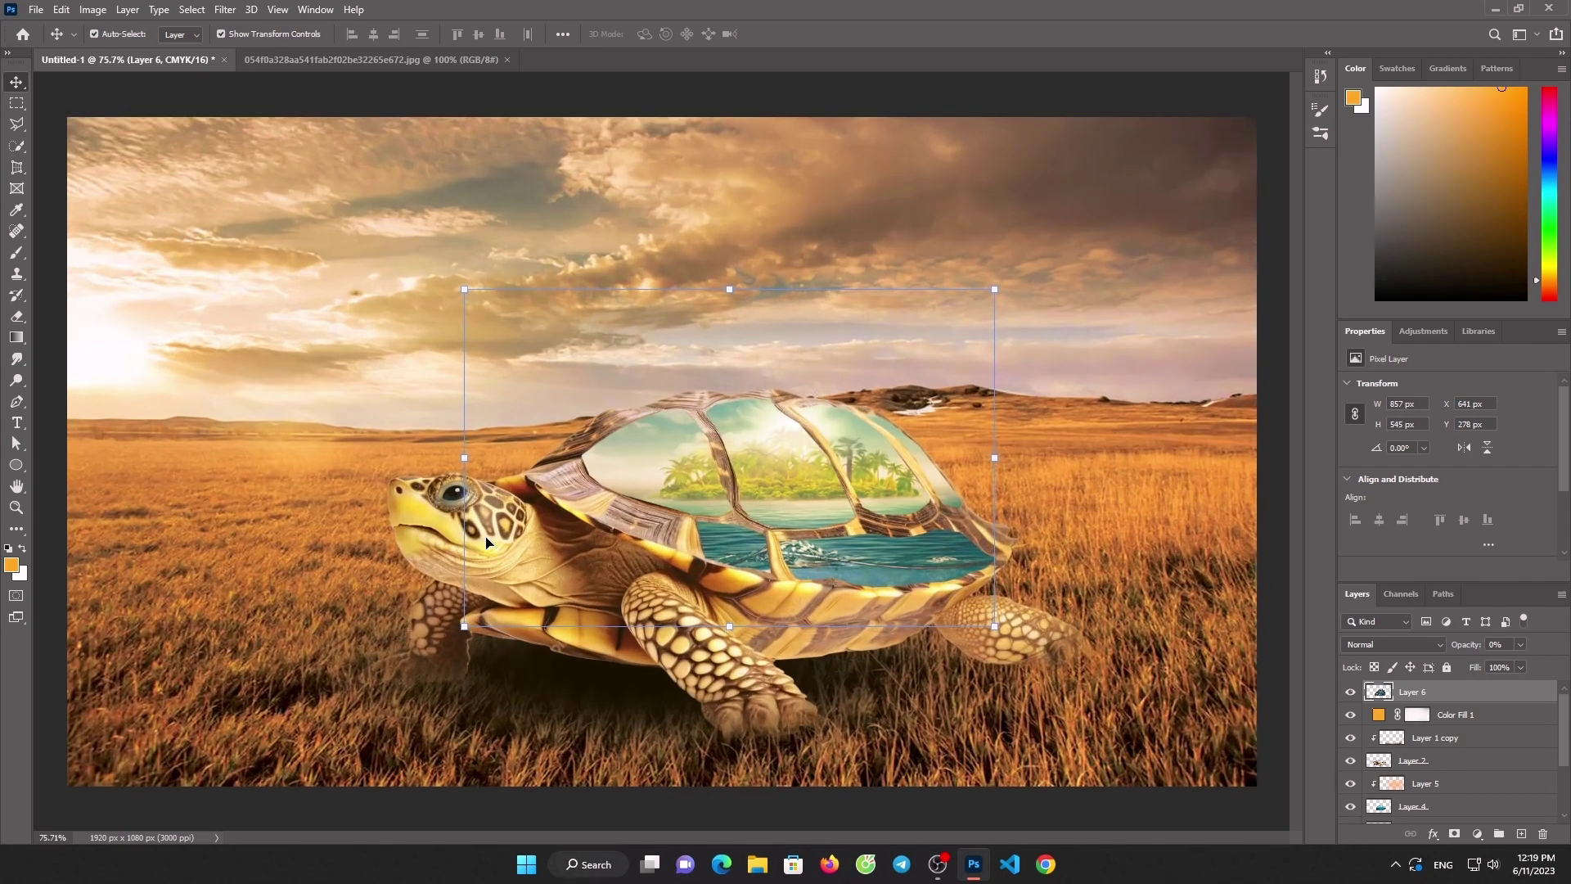
Outline the turtle's lower body and surrounding grass with the Polygonal Lasso, then zoom out
left_click(17, 124)
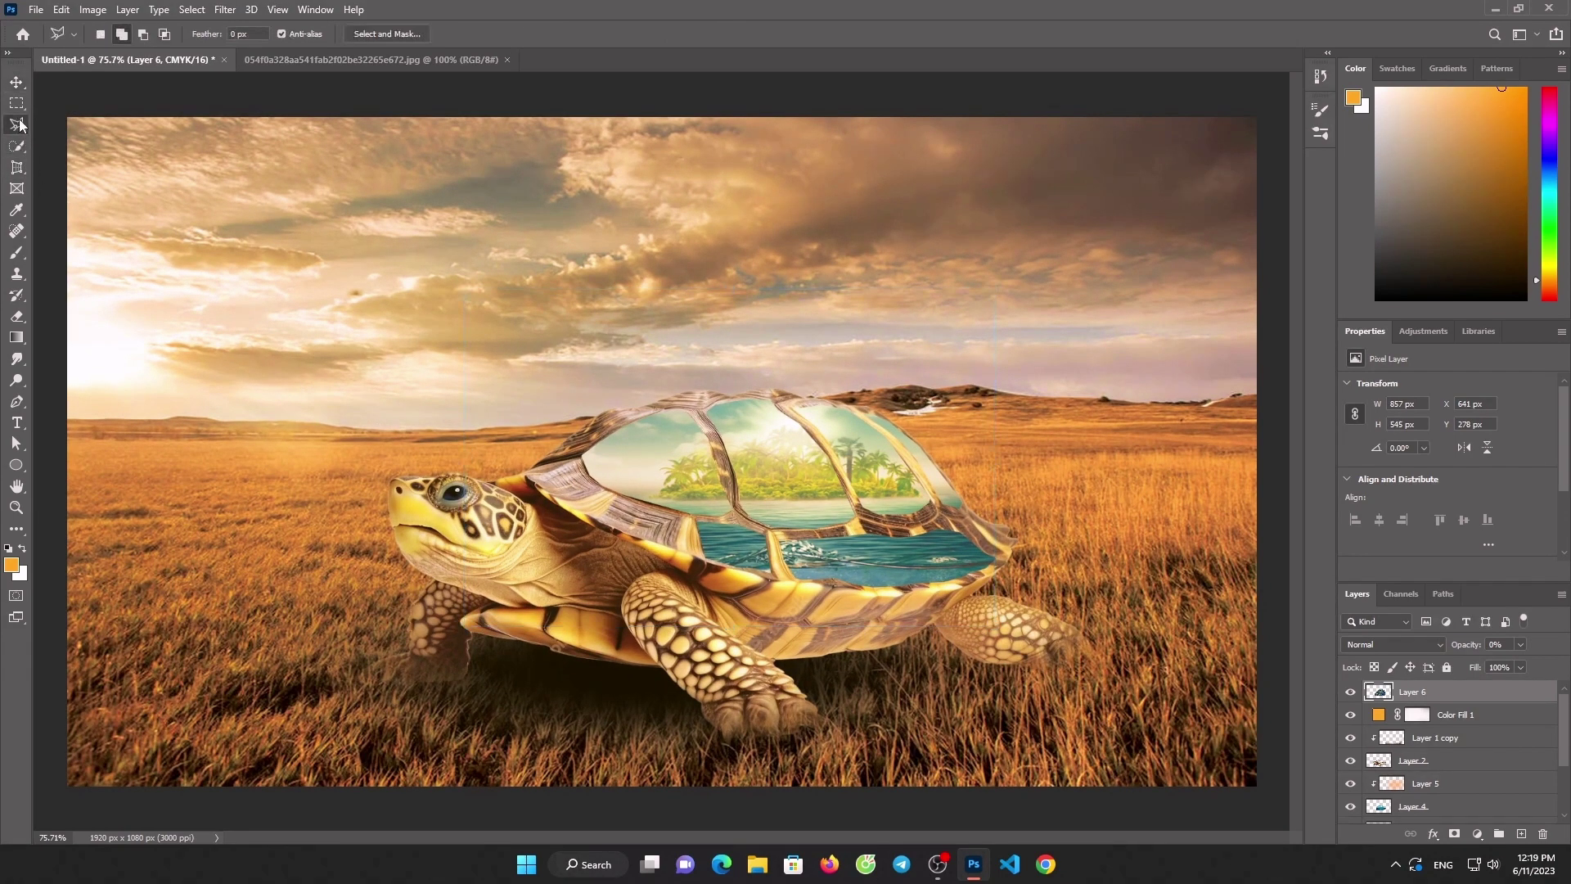
left_click(484, 483)
left_click(783, 399)
left_click(1160, 496)
left_click(1226, 657)
left_click(884, 771)
left_click(517, 763)
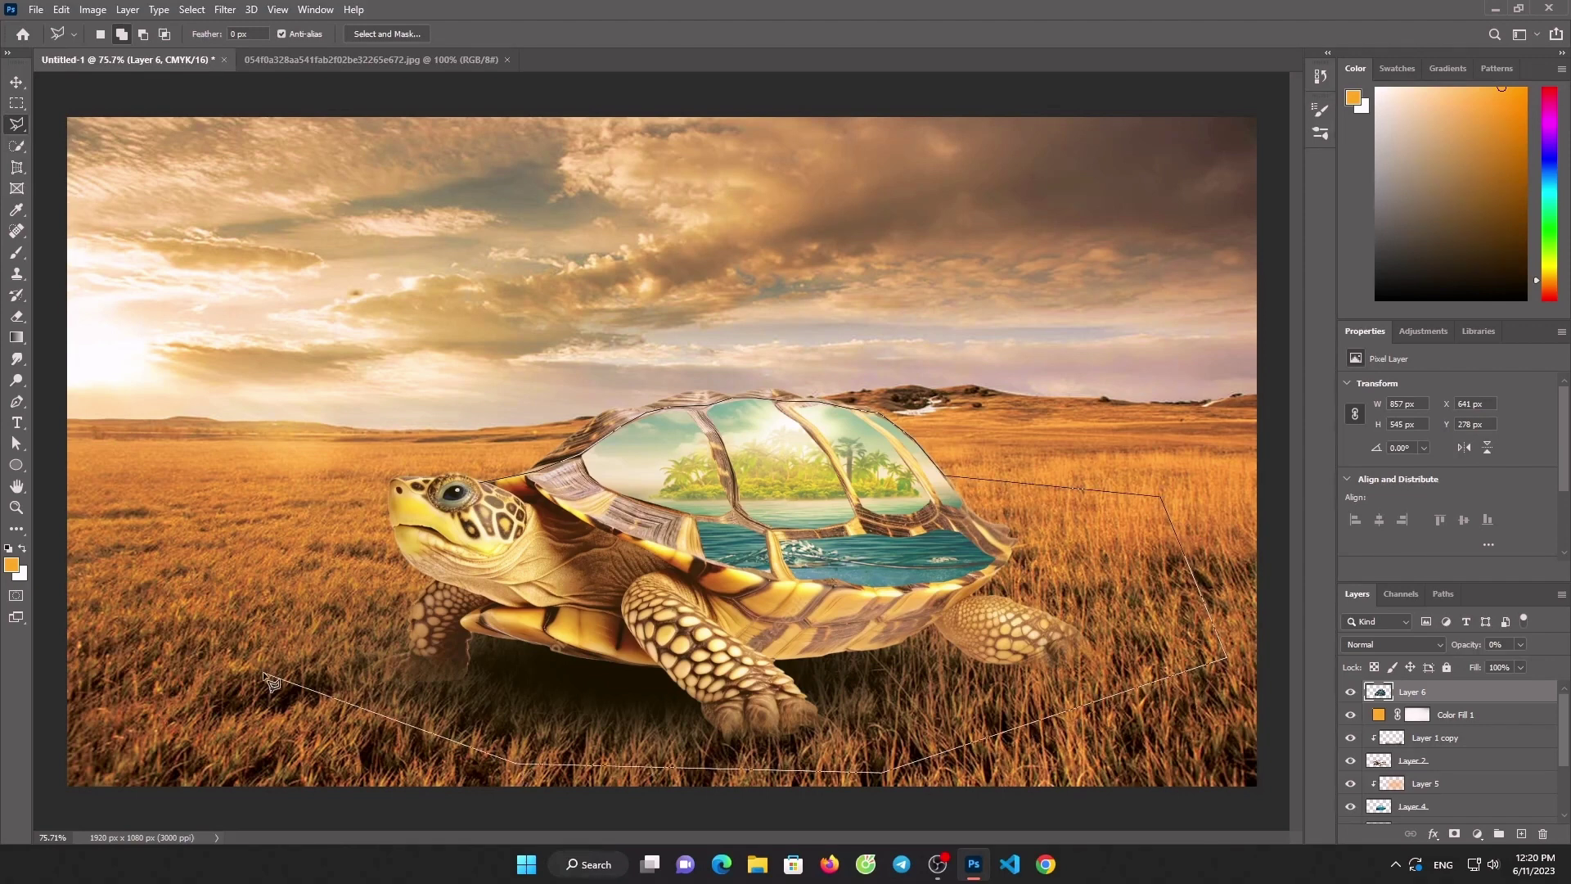
left_click(479, 481)
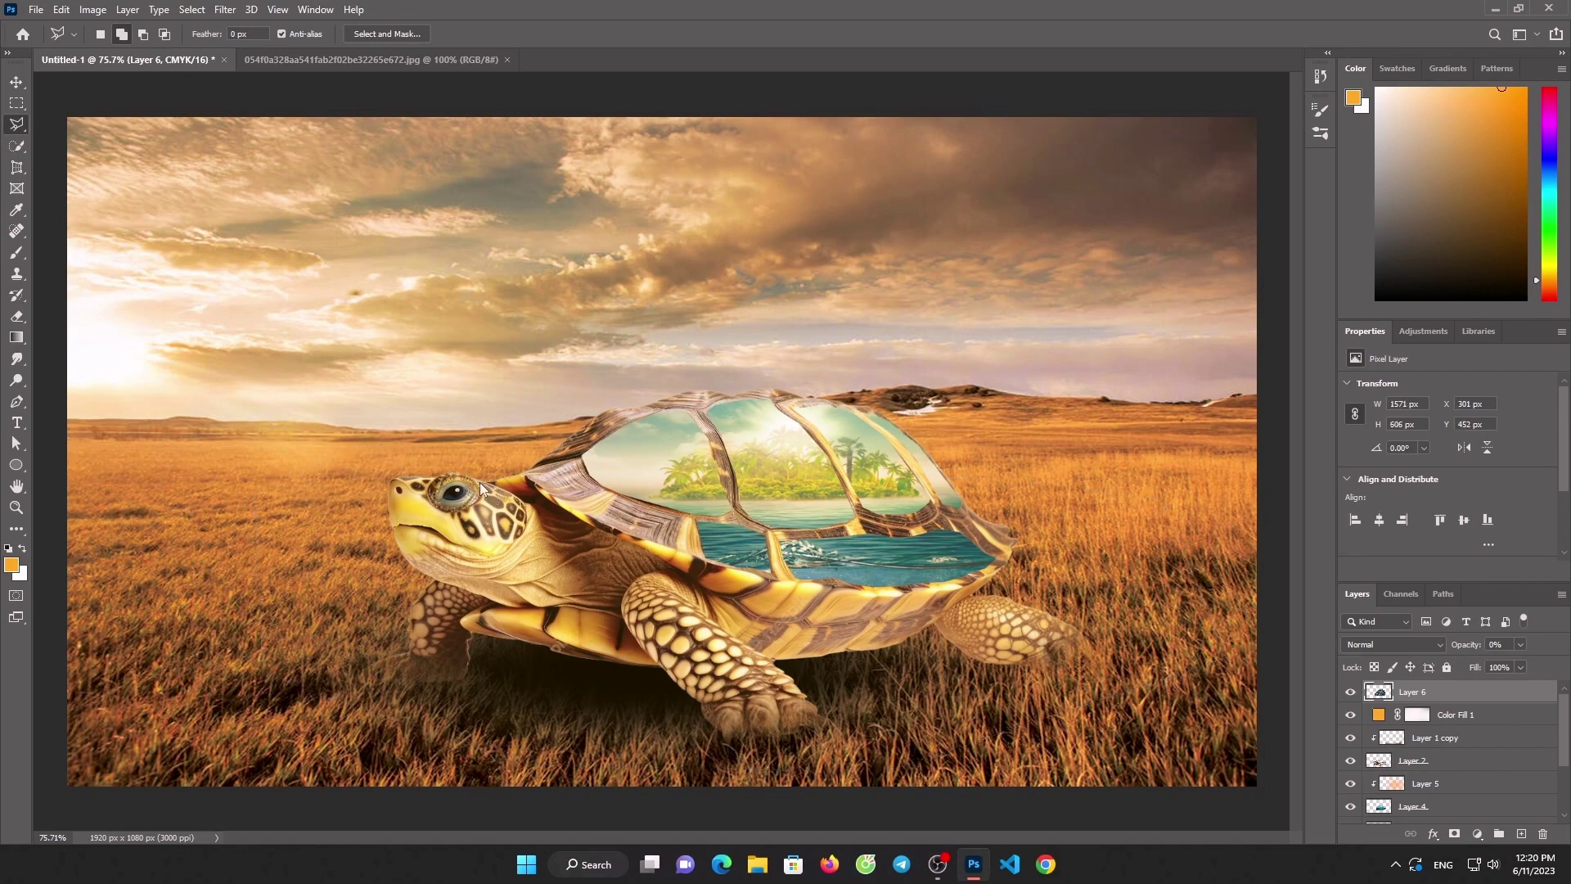
key("ctrl+minus")
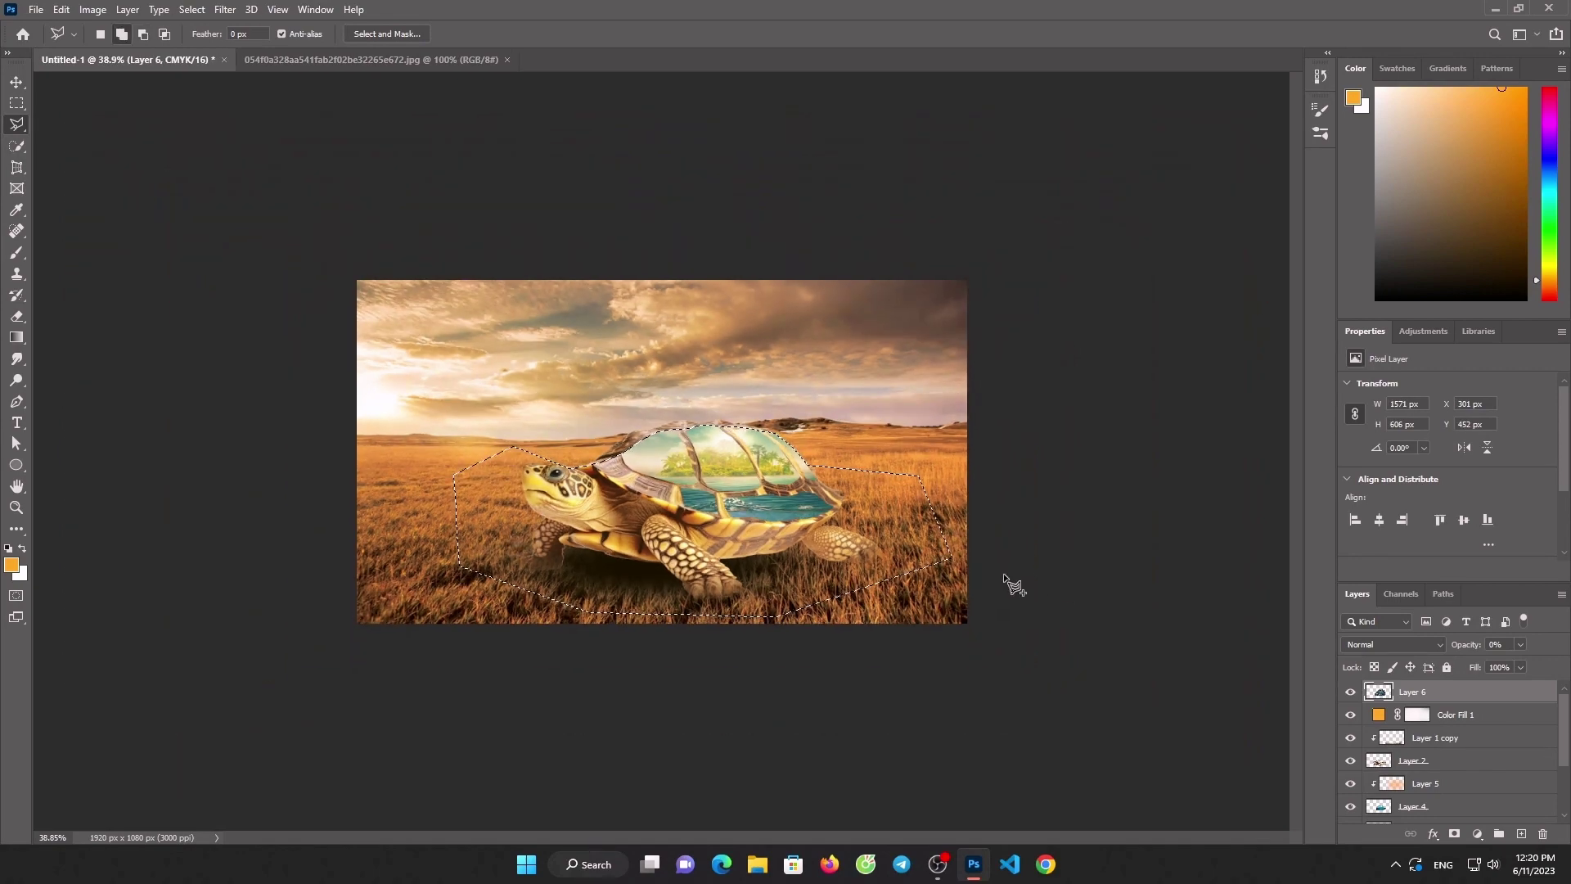
left_click(1520, 644)
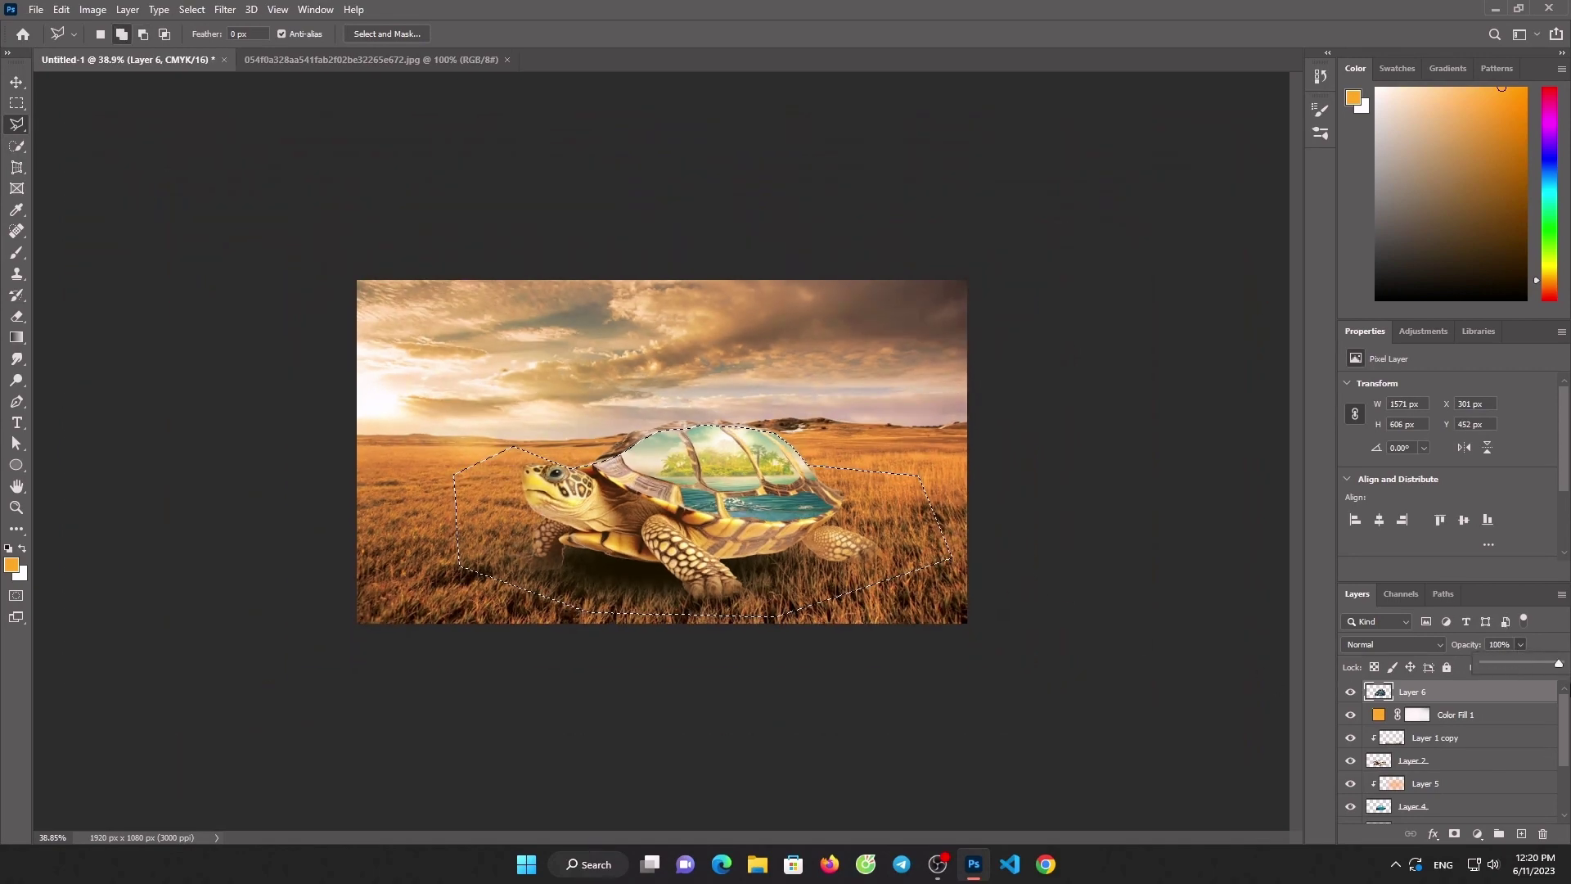
Restore Layer 6 to 100% opacity, delete the selected rock over the lower shell, and deselect
left_click(17, 82)
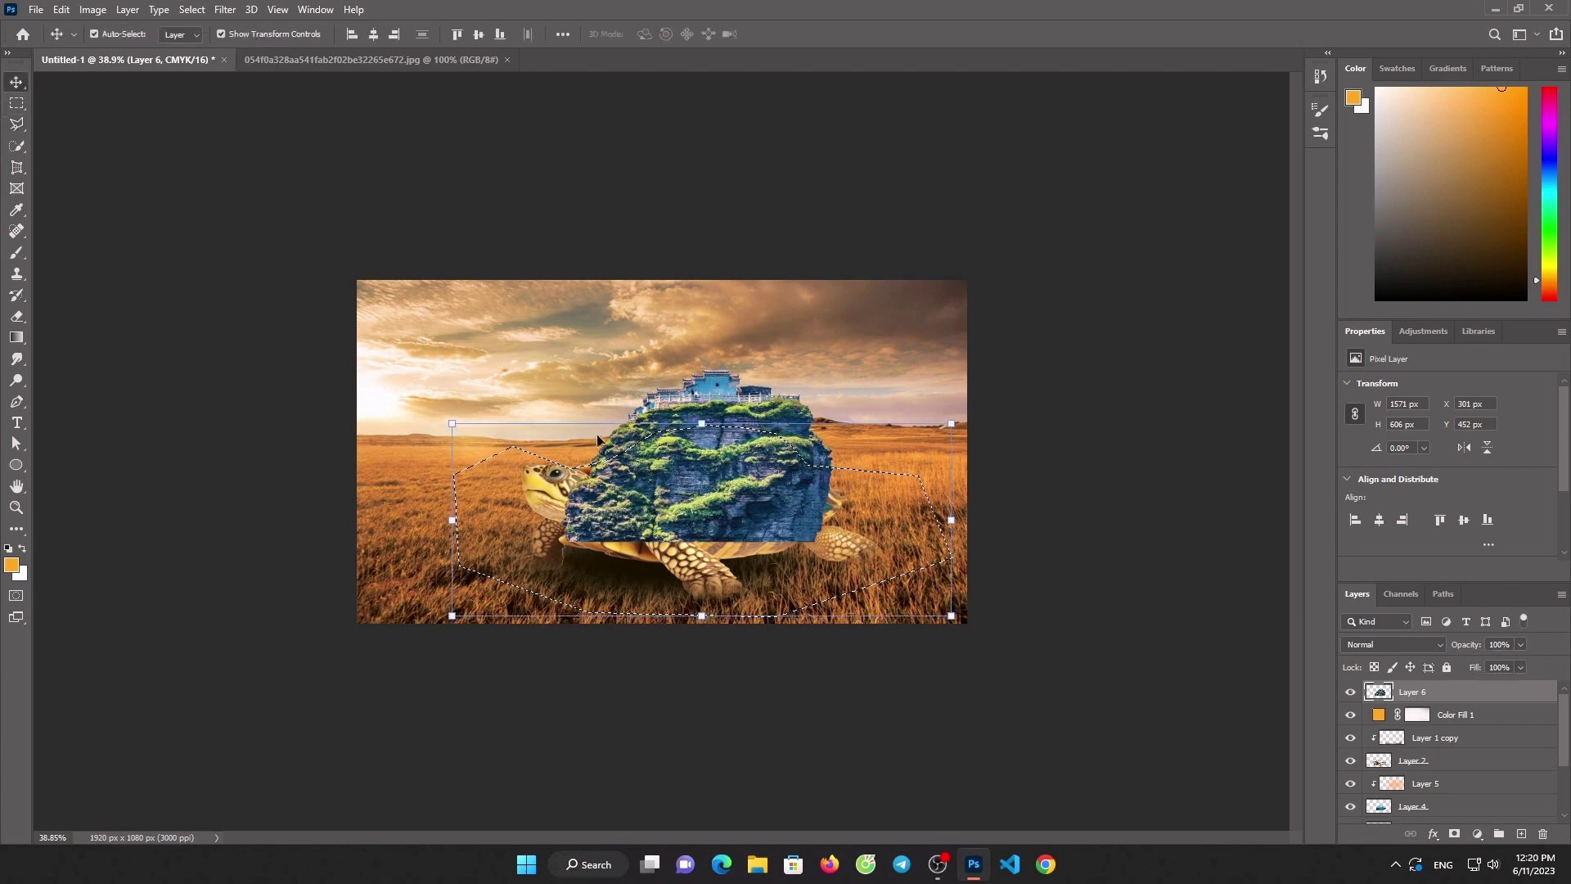
left_click_drag(598, 439, 712, 554)
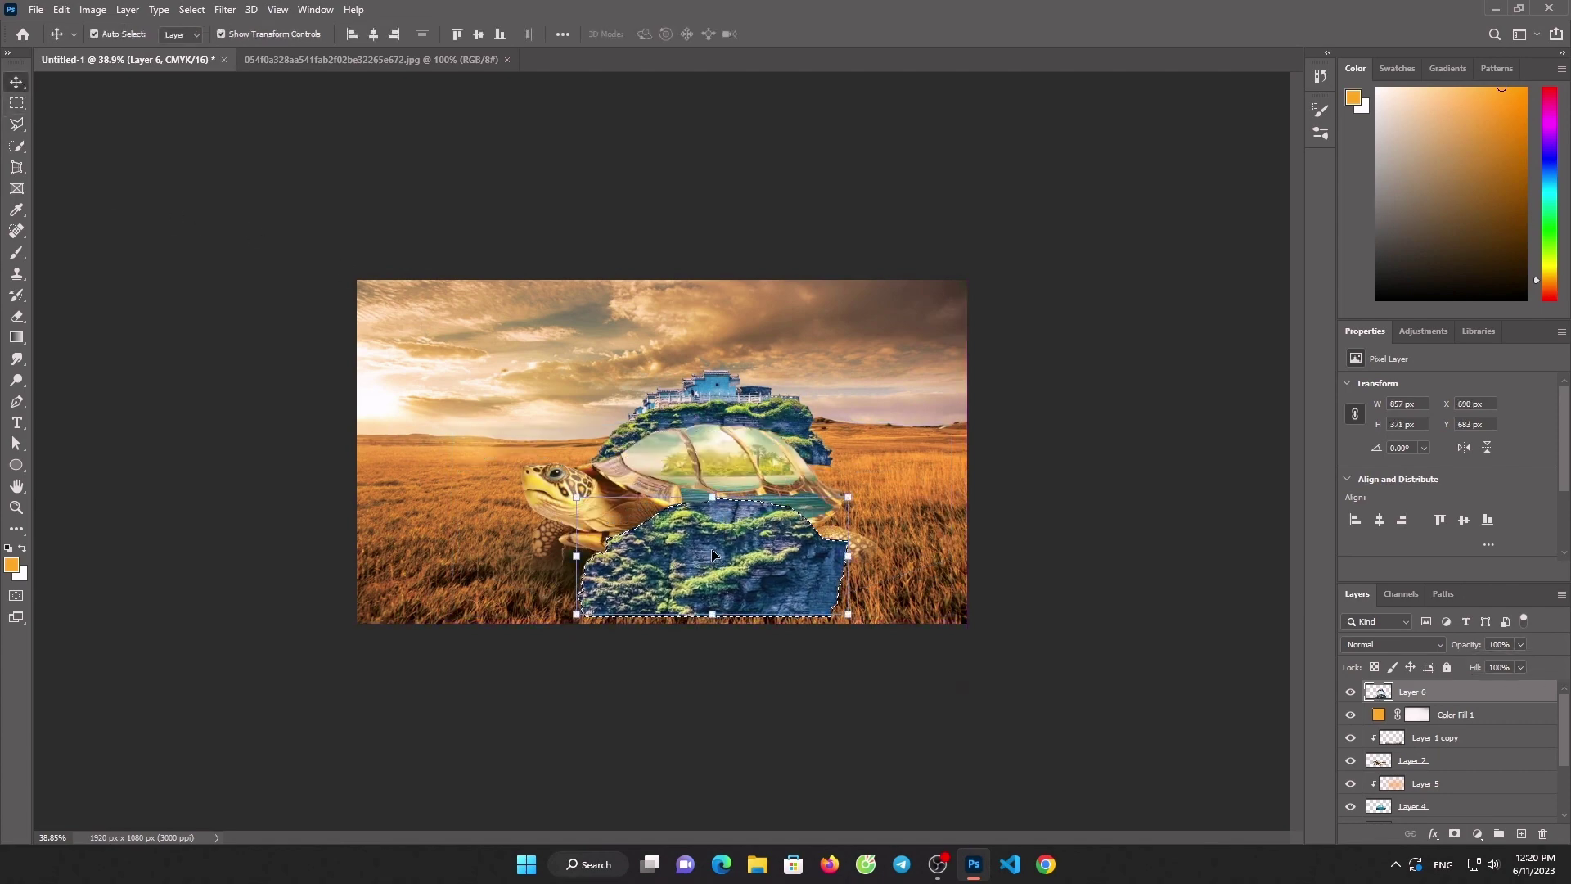
key("Delete")
key("ctrl+d")
left_click(1019, 303)
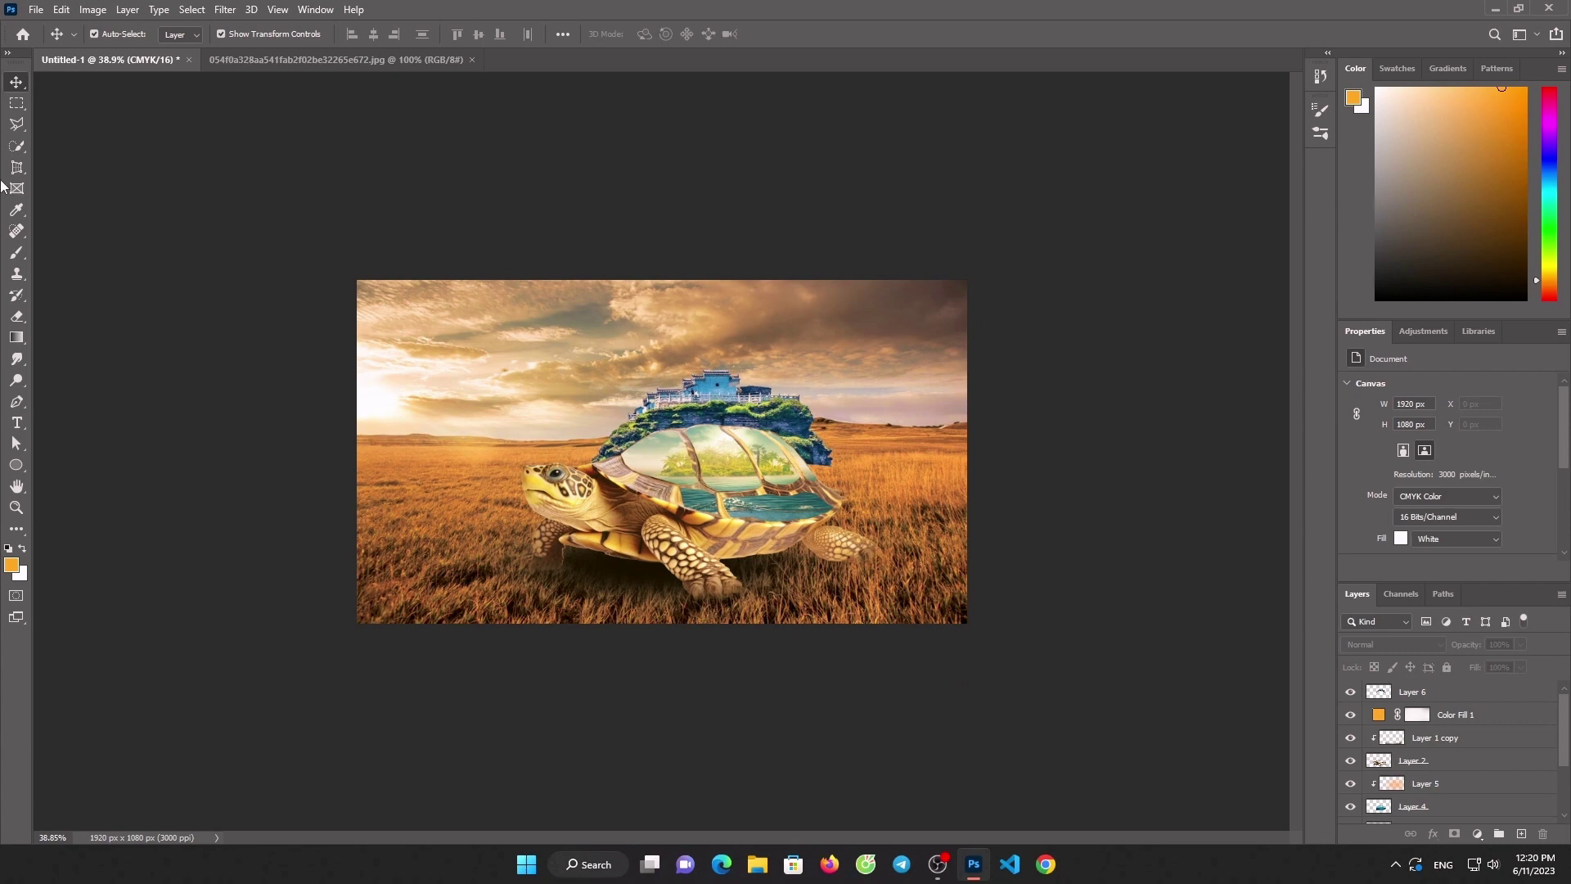
left_click(24, 318)
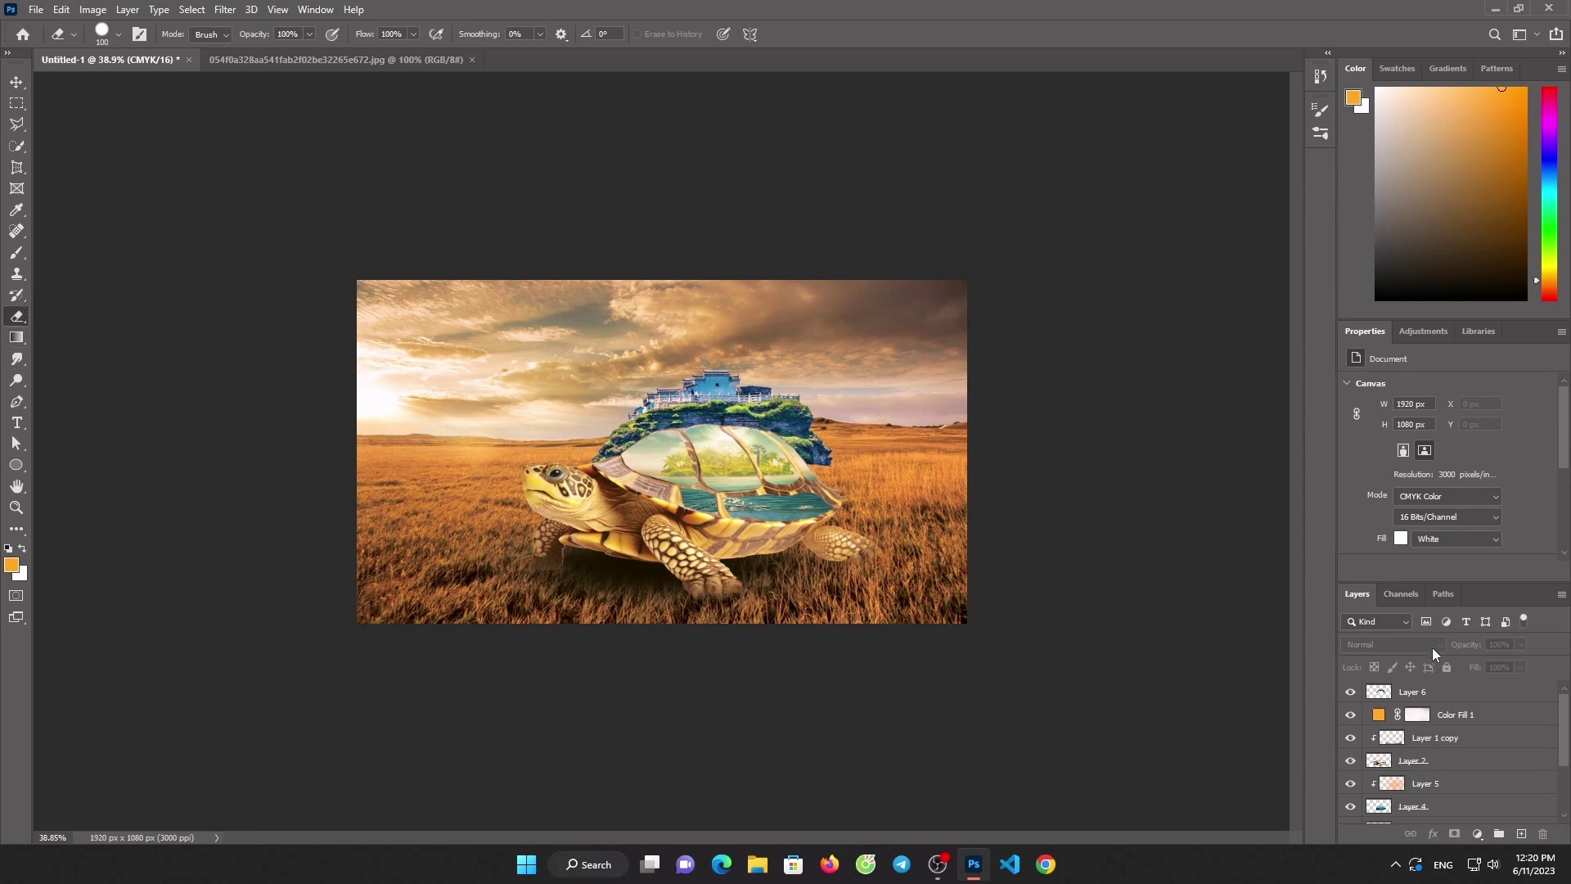
On Layer 6, erase the moss near the turtle's head with a smaller eraser
left_click(1450, 702)
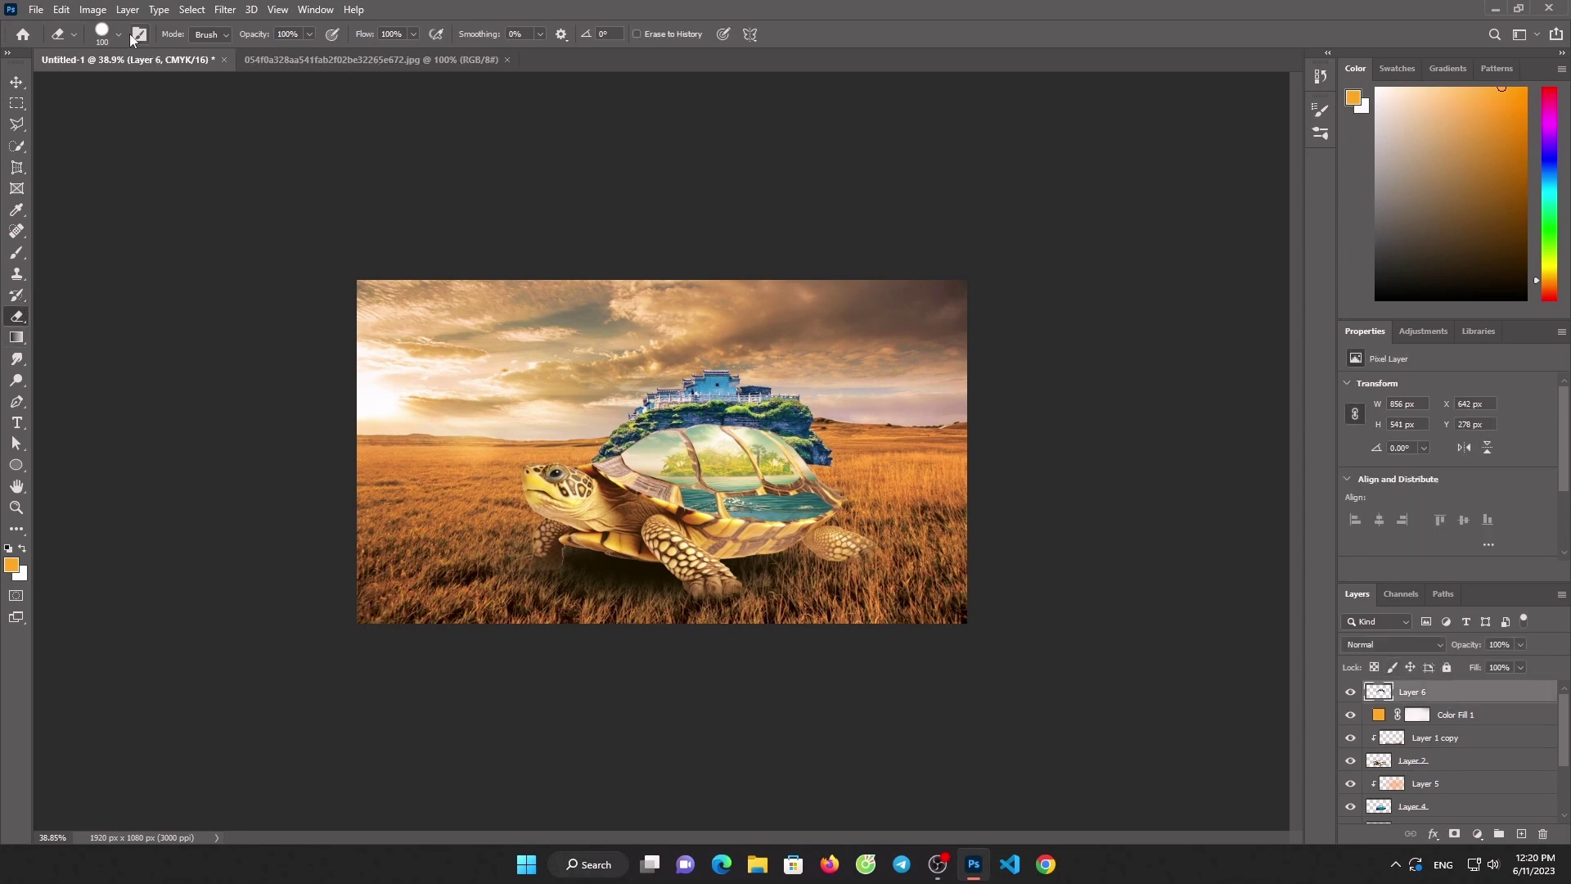
scroll(565, 464, "up", 6)
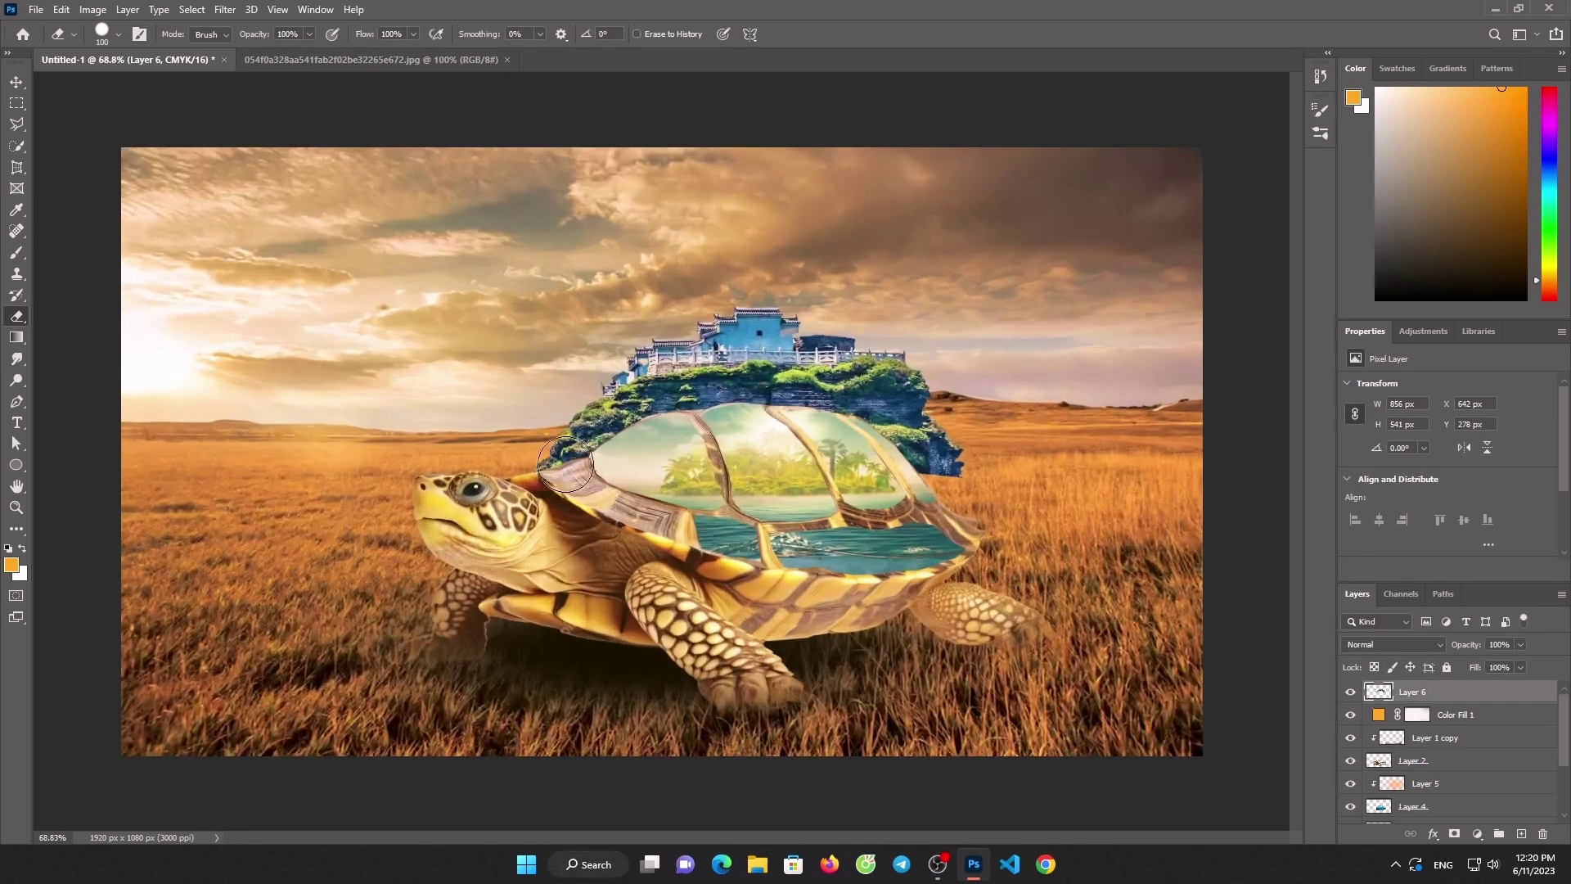
scroll(565, 464, "up", 2)
key("bracketleft")
key("bracketleft")
key("bracketleft")
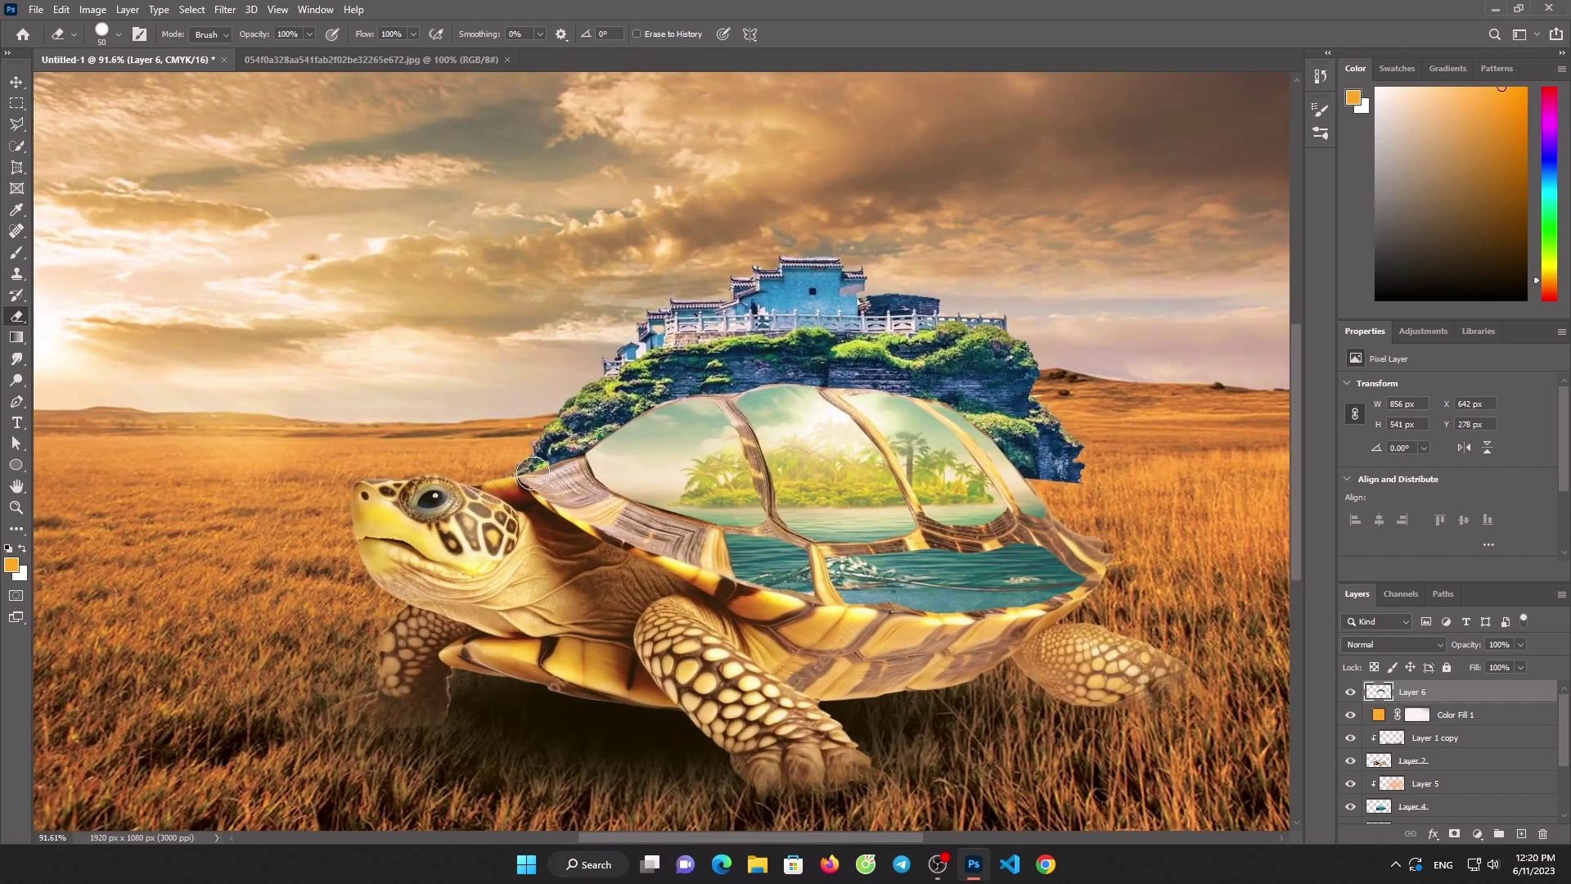
left_click_drag(533, 473, 568, 473)
With a 25 px Soft Round eraser, clean moss and rock along the shell's top and right edges
left_click(110, 33)
left_click(115, 283)
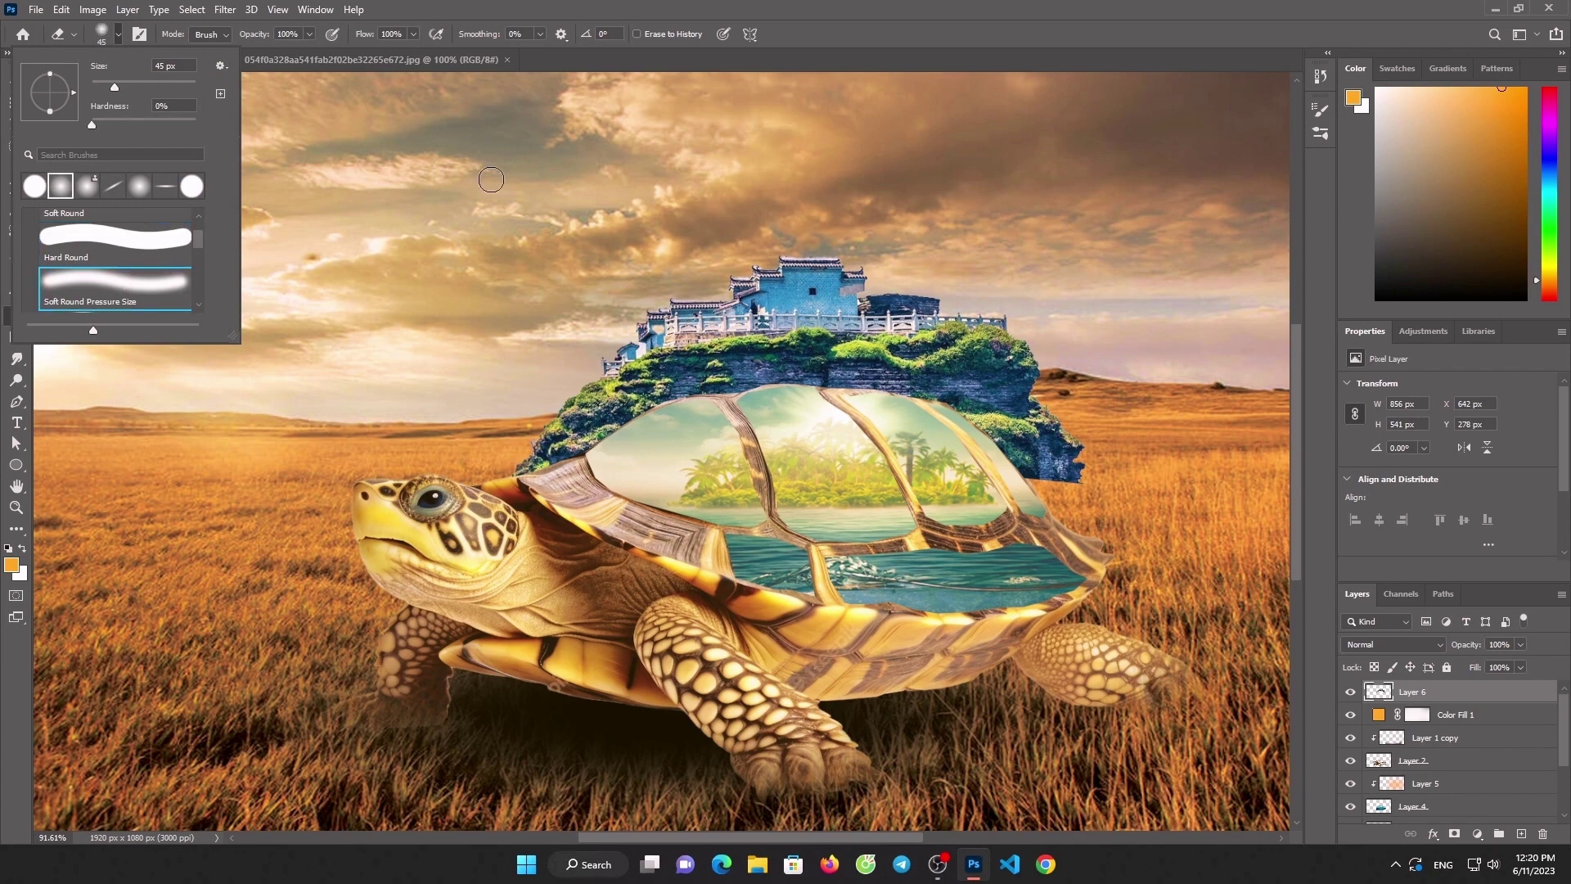
left_click(799, 158)
key("bracketleft")
key("bracketleft")
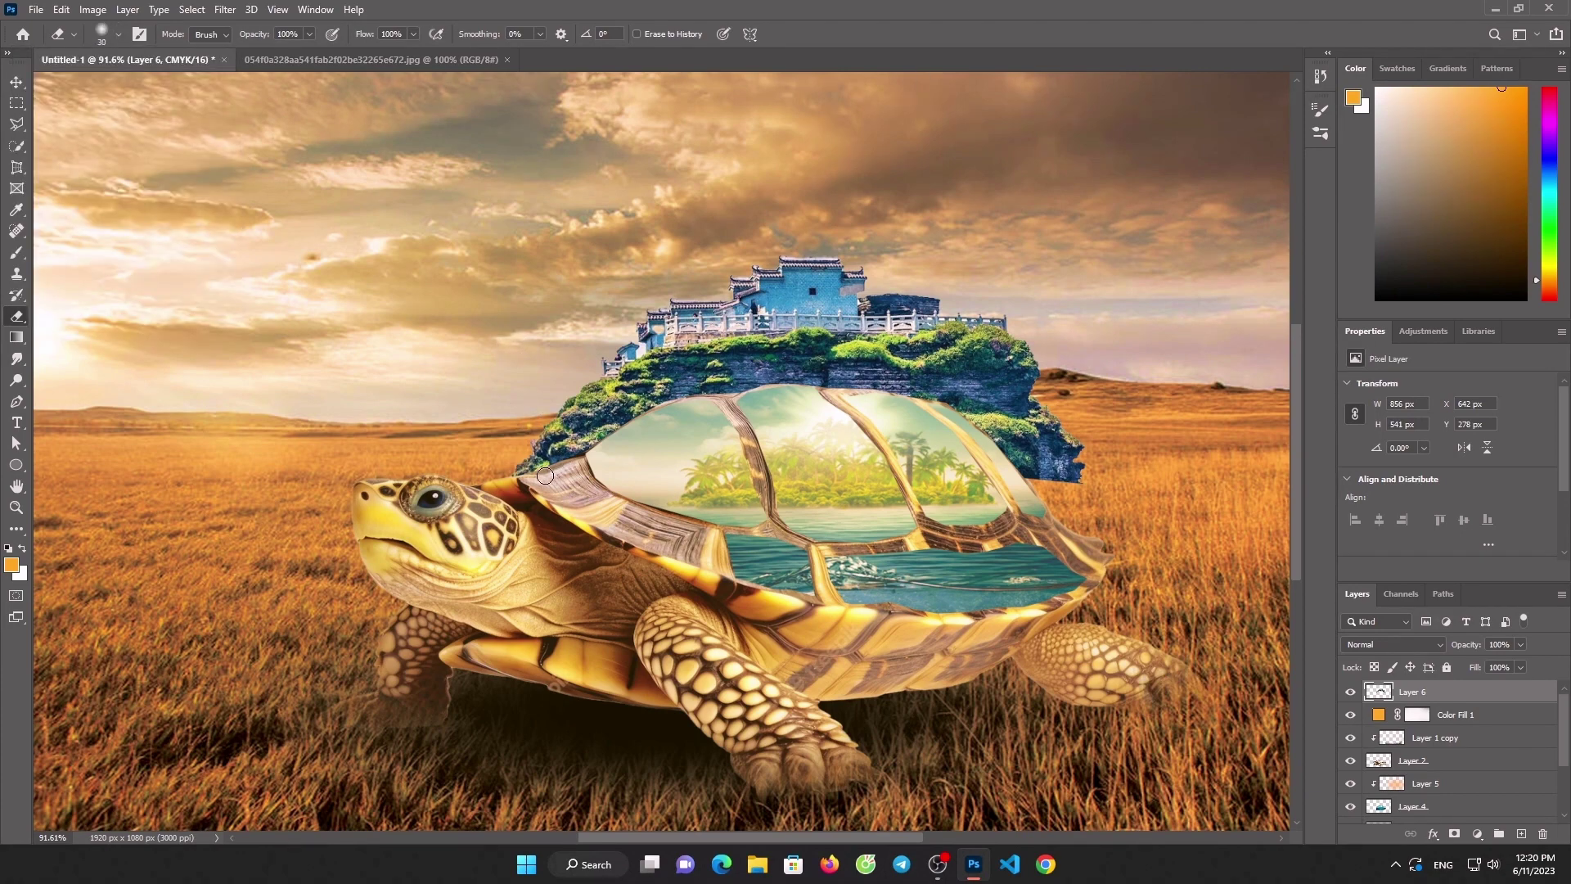
left_click_drag(524, 471, 551, 473)
mouse_move(595, 455)
left_mouse_down()
mouse_move(672, 402)
mouse_move(881, 390)
mouse_move(947, 405)
mouse_move(1016, 463)
left_mouse_up()
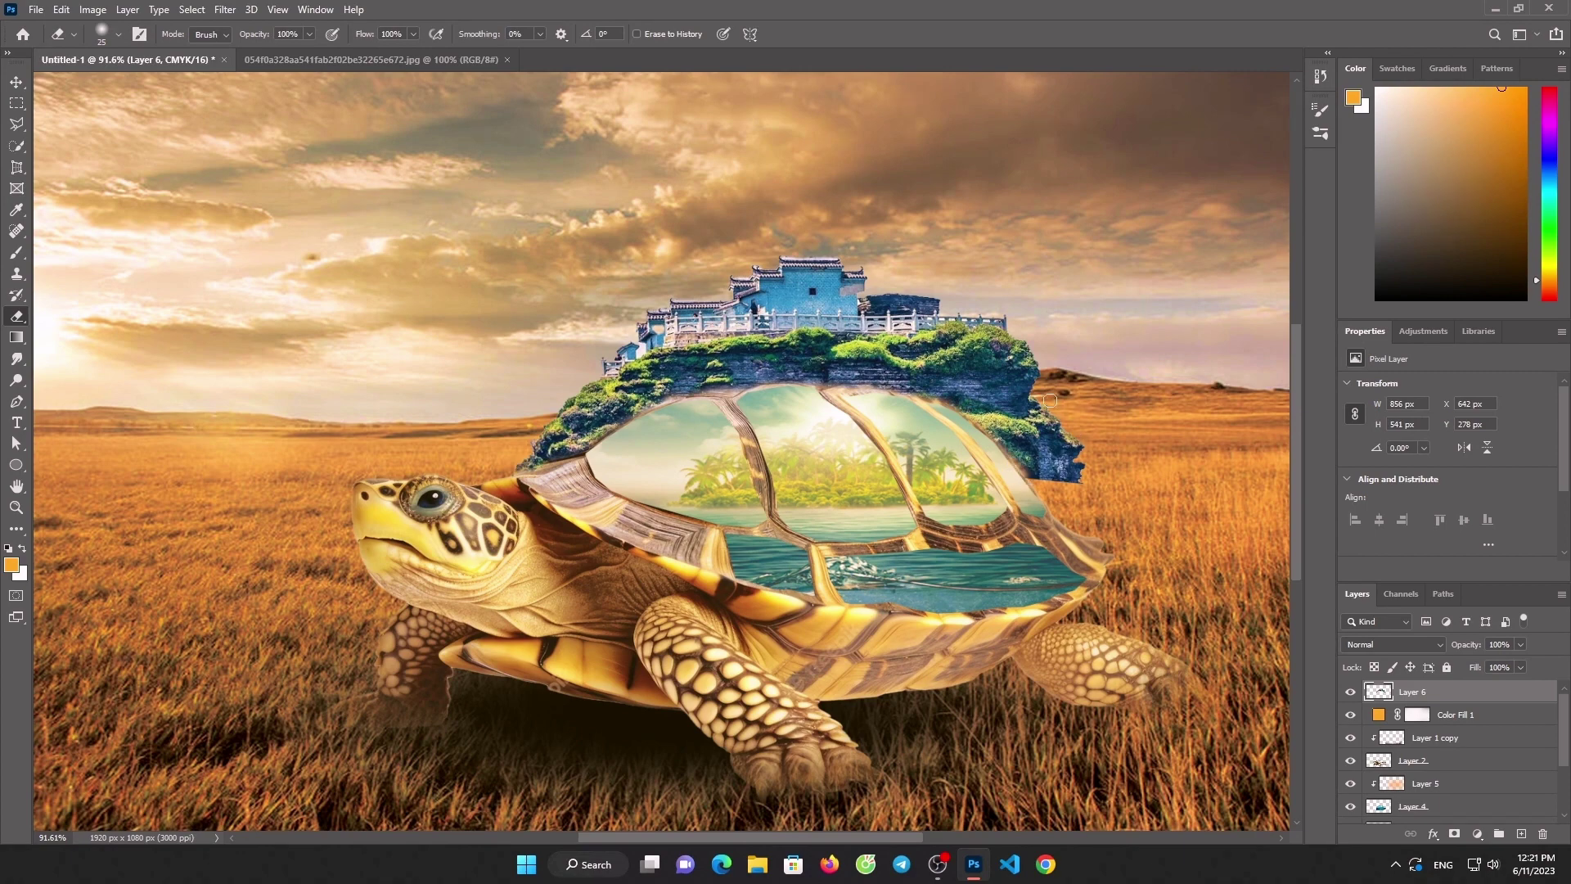
mouse_move(1050, 400)
left_mouse_down()
mouse_move(1017, 466)
mouse_move(1064, 420)
mouse_move(1074, 503)
left_mouse_up()
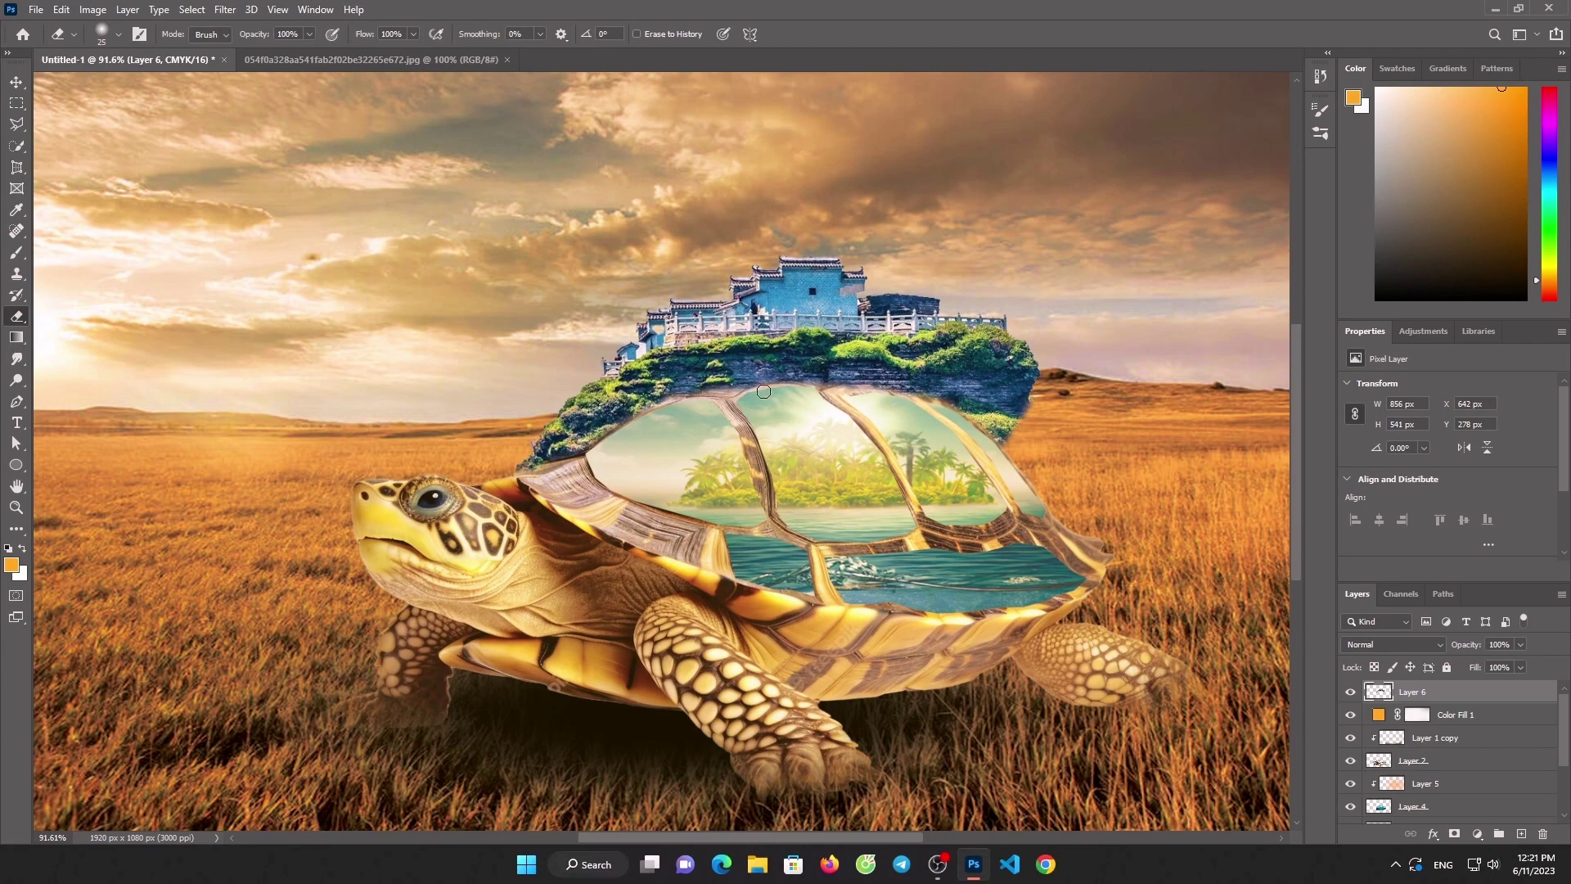
scroll(763, 391, "down", 3, "alt")
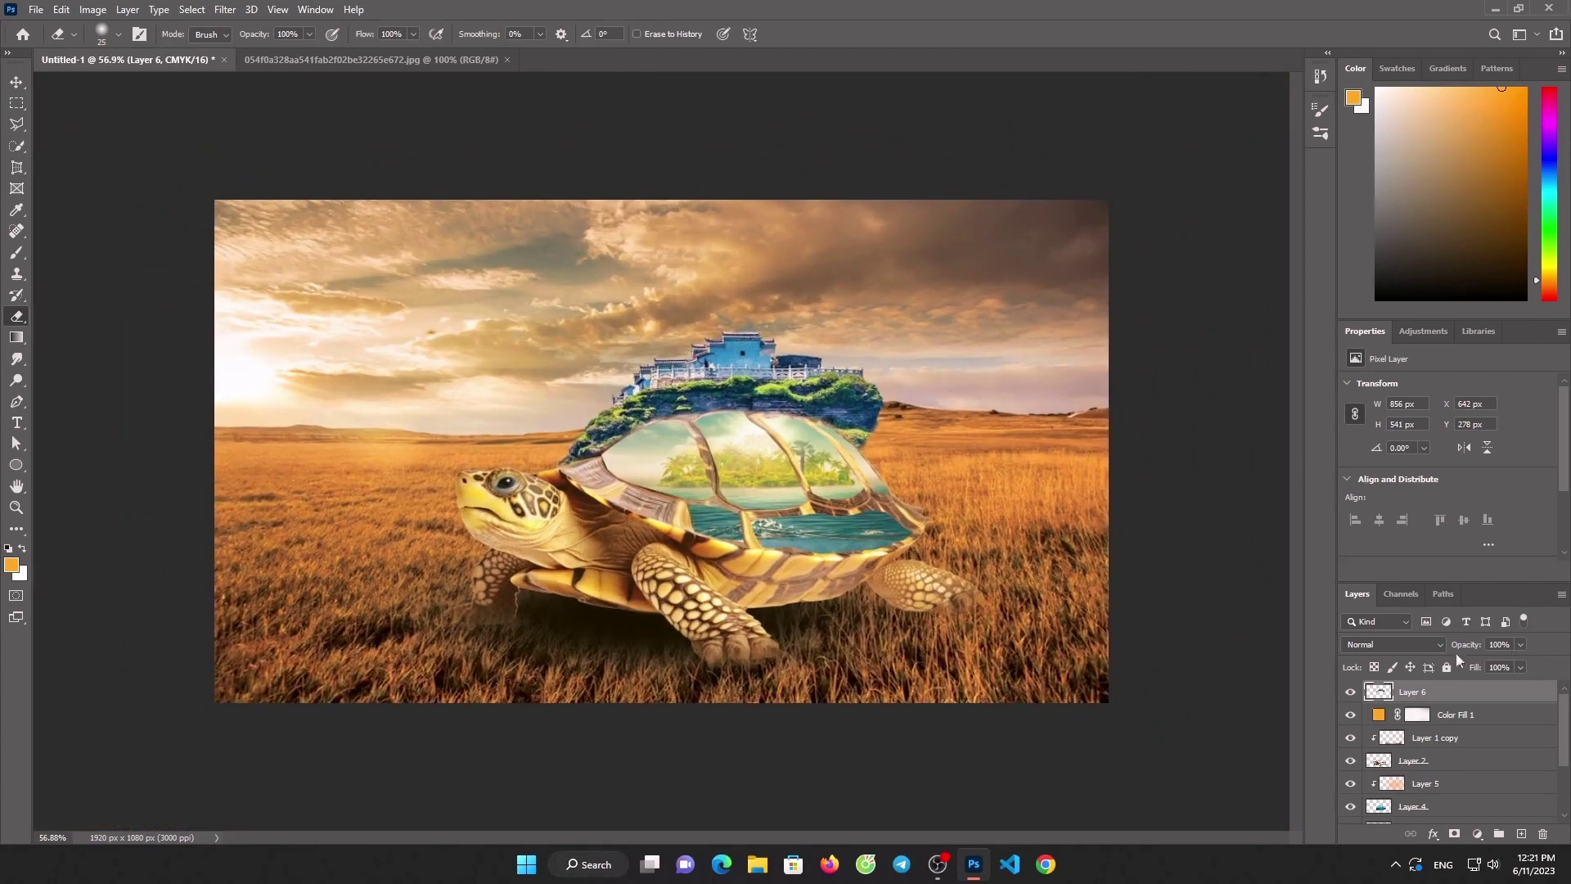
Open dophine.jpg from the Downloads folder
left_click(36, 10)
left_click(52, 43)
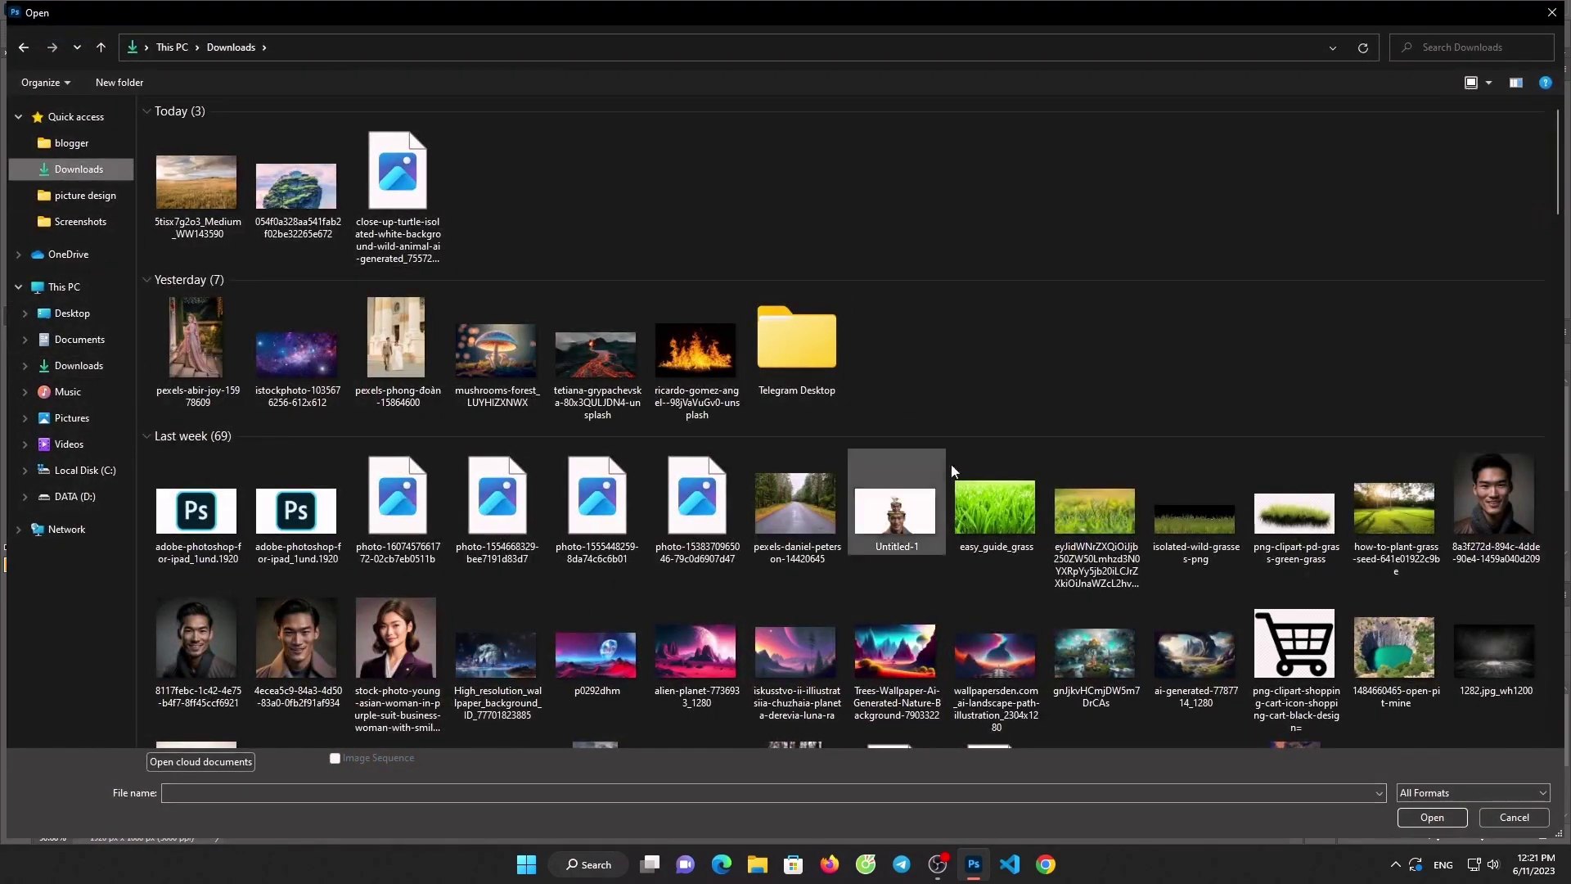
scroll(955, 468, "down", 5)
scroll(959, 479, "down", 5)
scroll(960, 479, "down", 5)
scroll(959, 478, "down", 5)
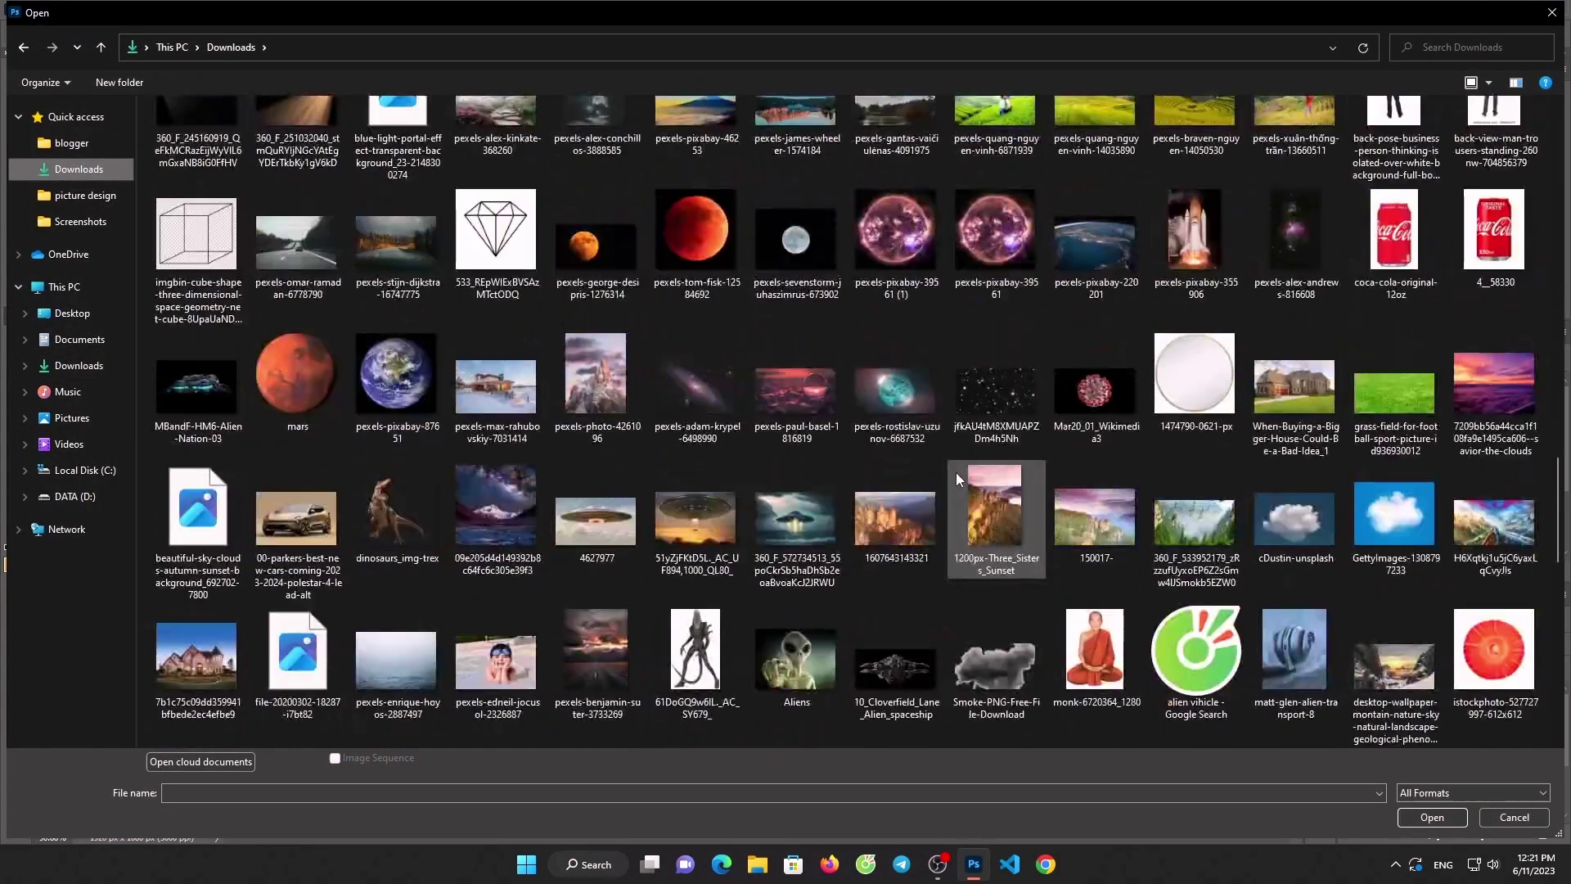
scroll(959, 479, "down", 5)
scroll(950, 470, "down", 5)
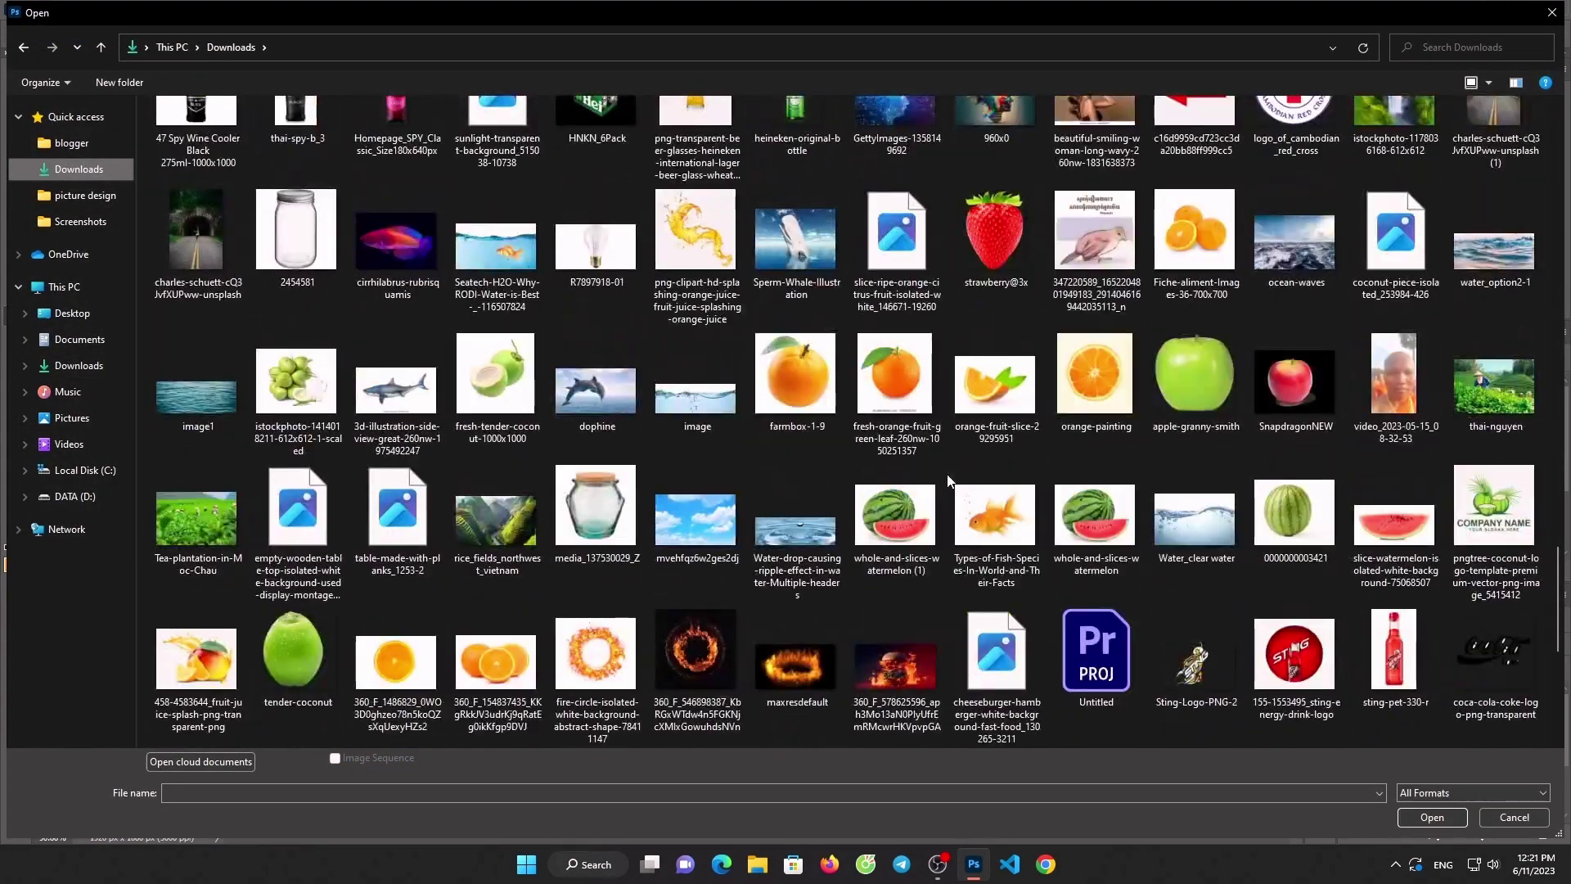
double_click(606, 391)
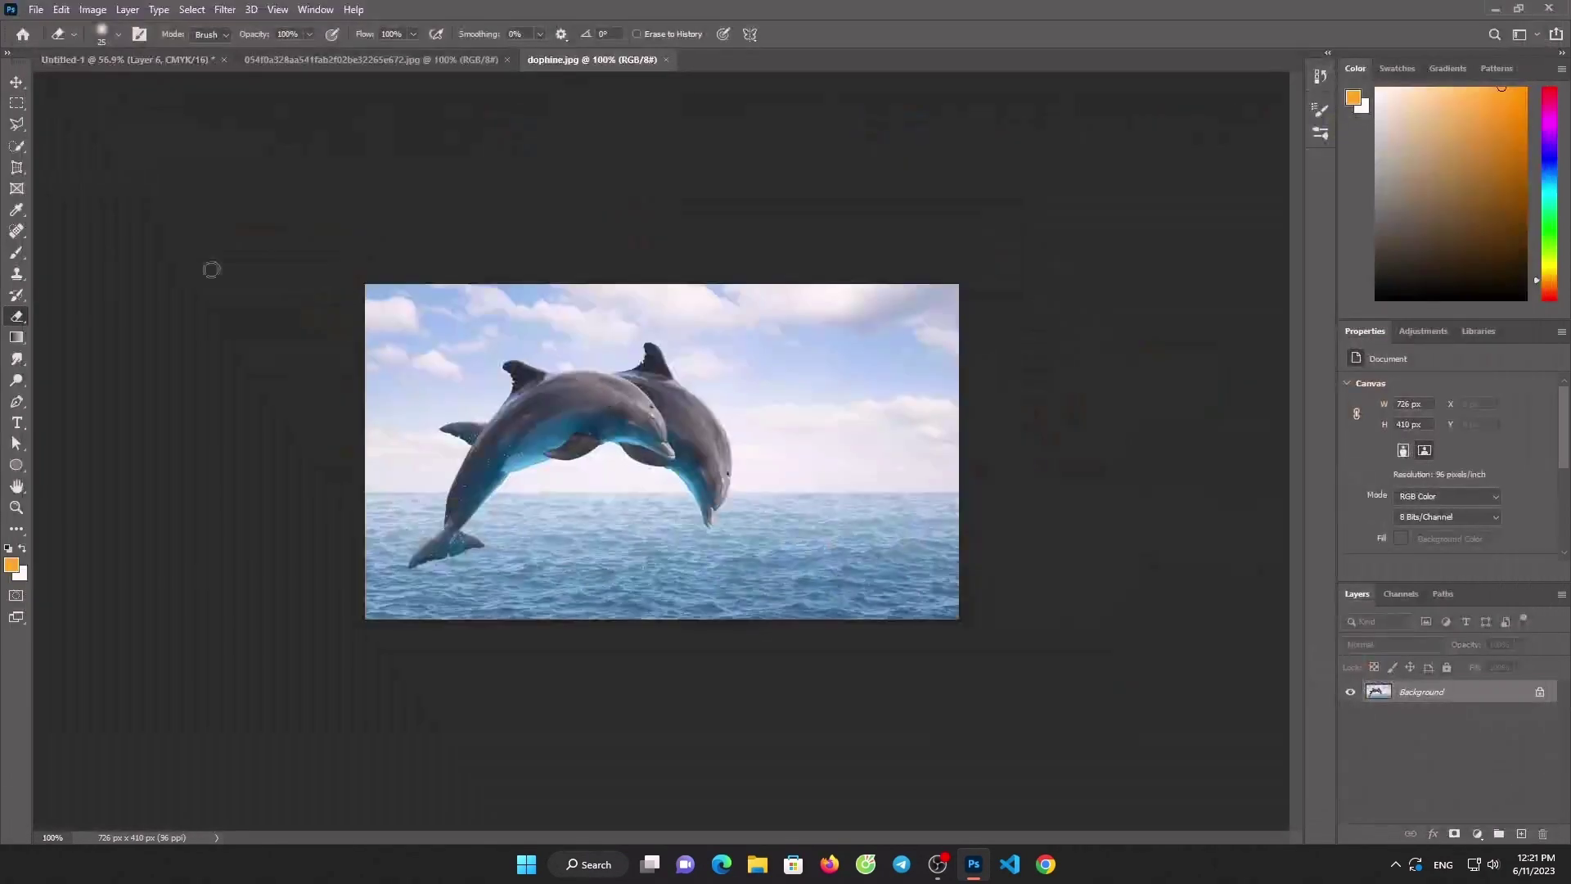
Move the selected dolphins into the composite as Layer 7, placed below Layer 2
left_click(474, 35)
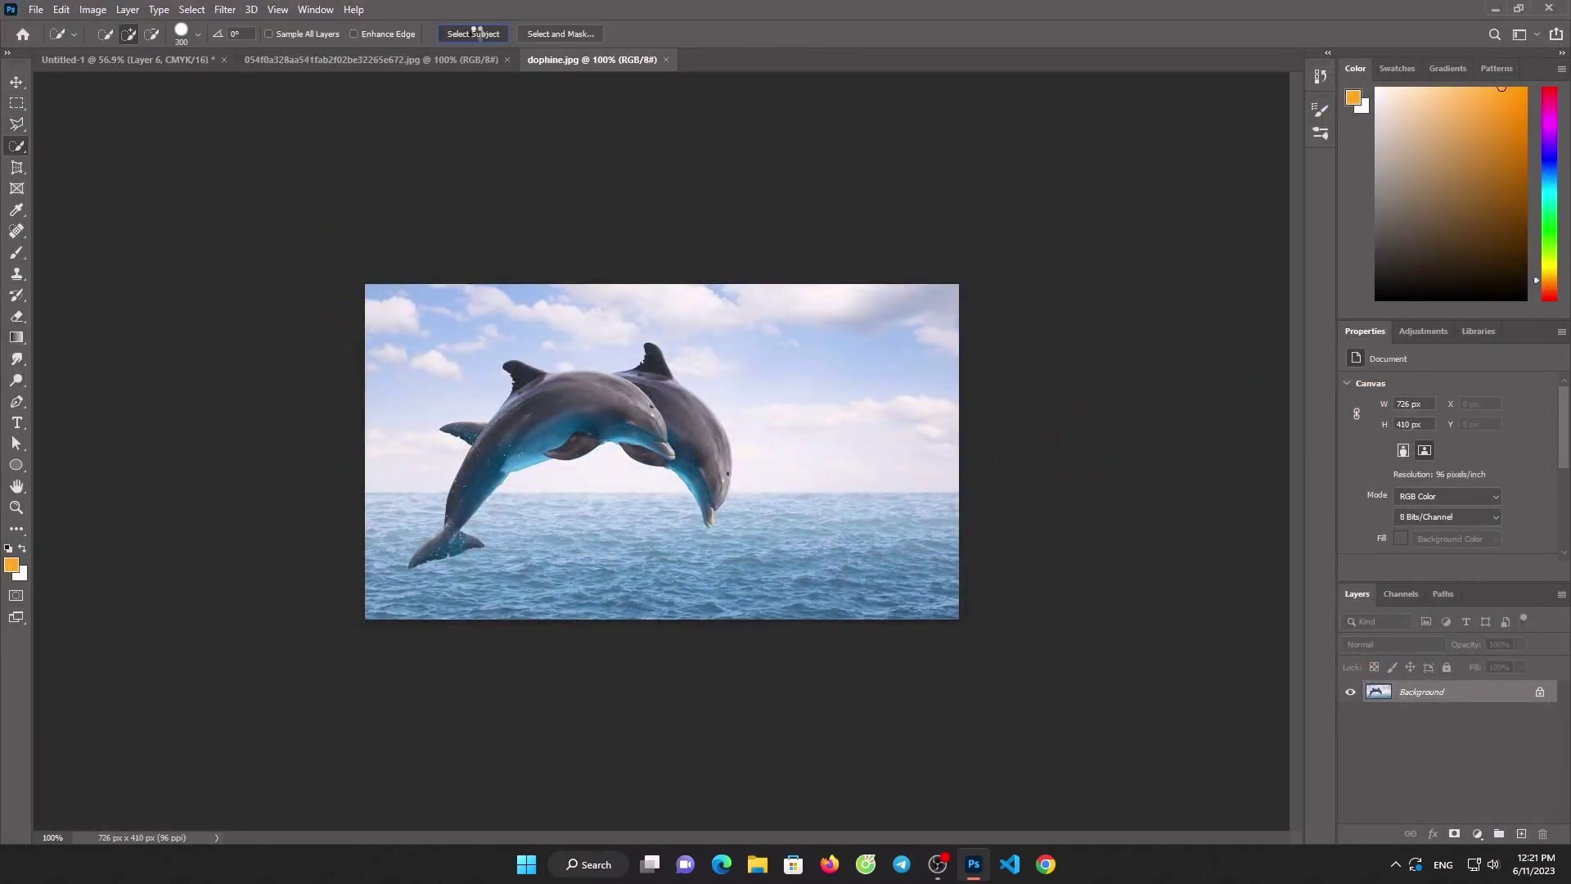
key("v")
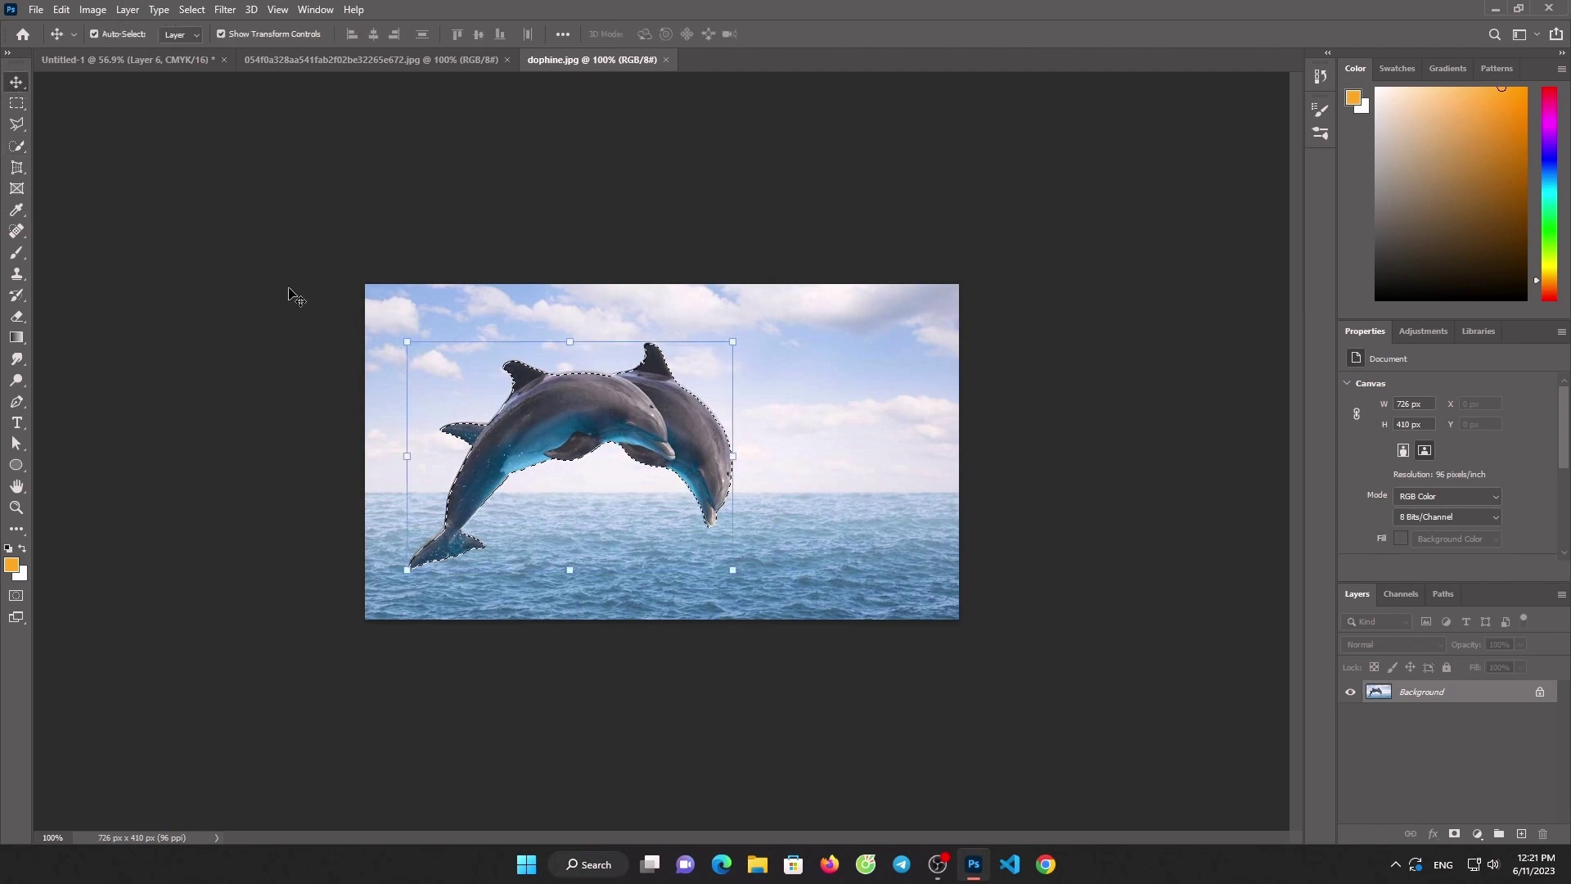
mouse_move(518, 415)
left_mouse_down()
mouse_move(172, 45)
mouse_move(773, 417)
left_mouse_up()
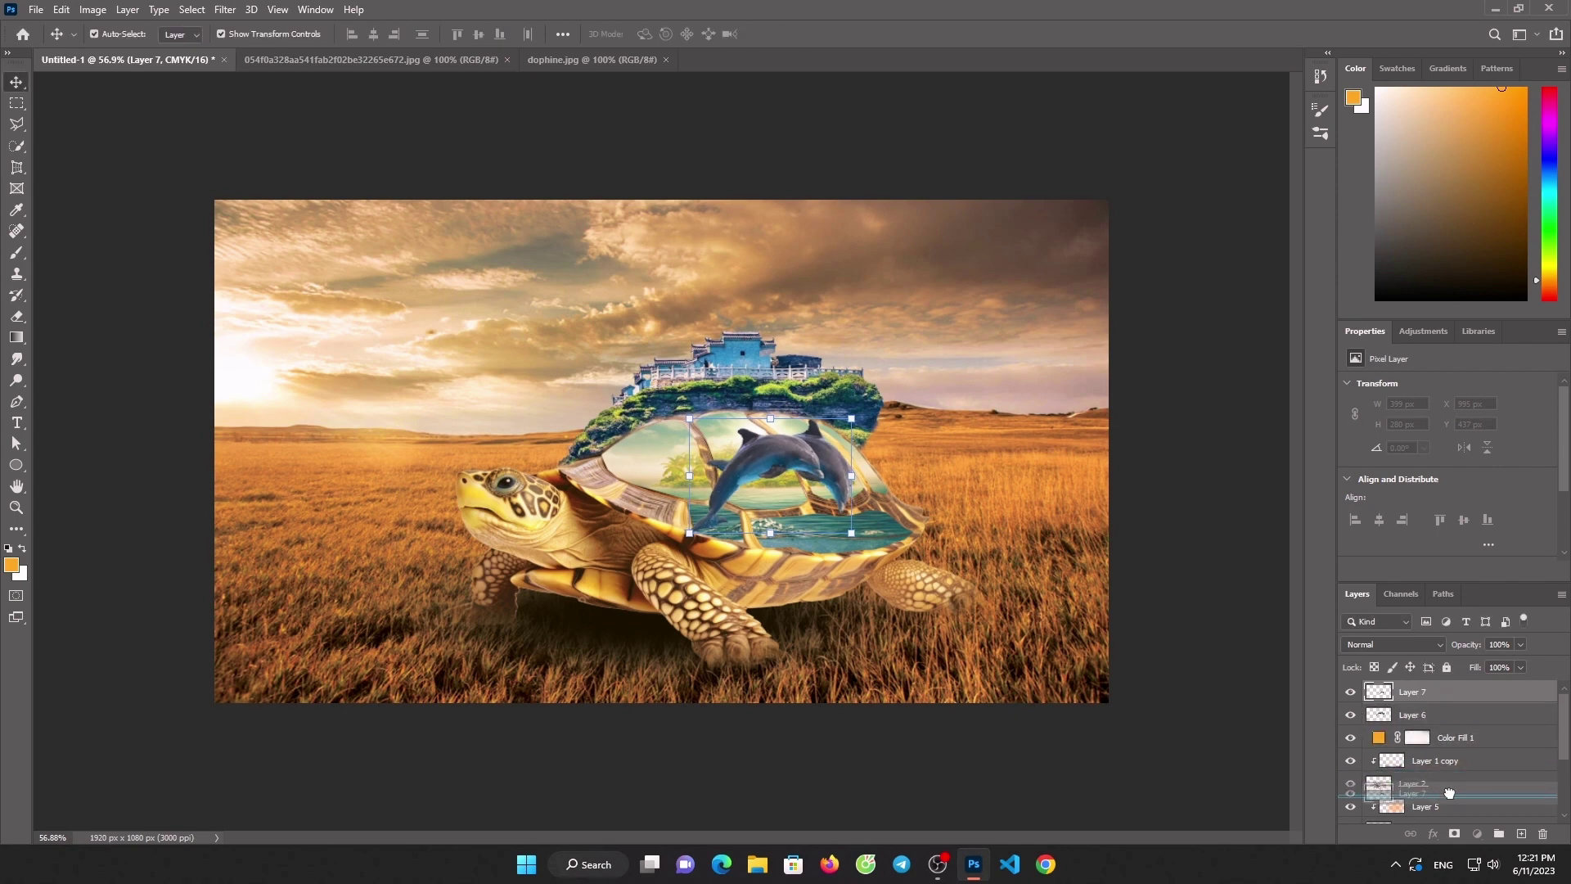
left_click_drag(1437, 694, 1440, 794)
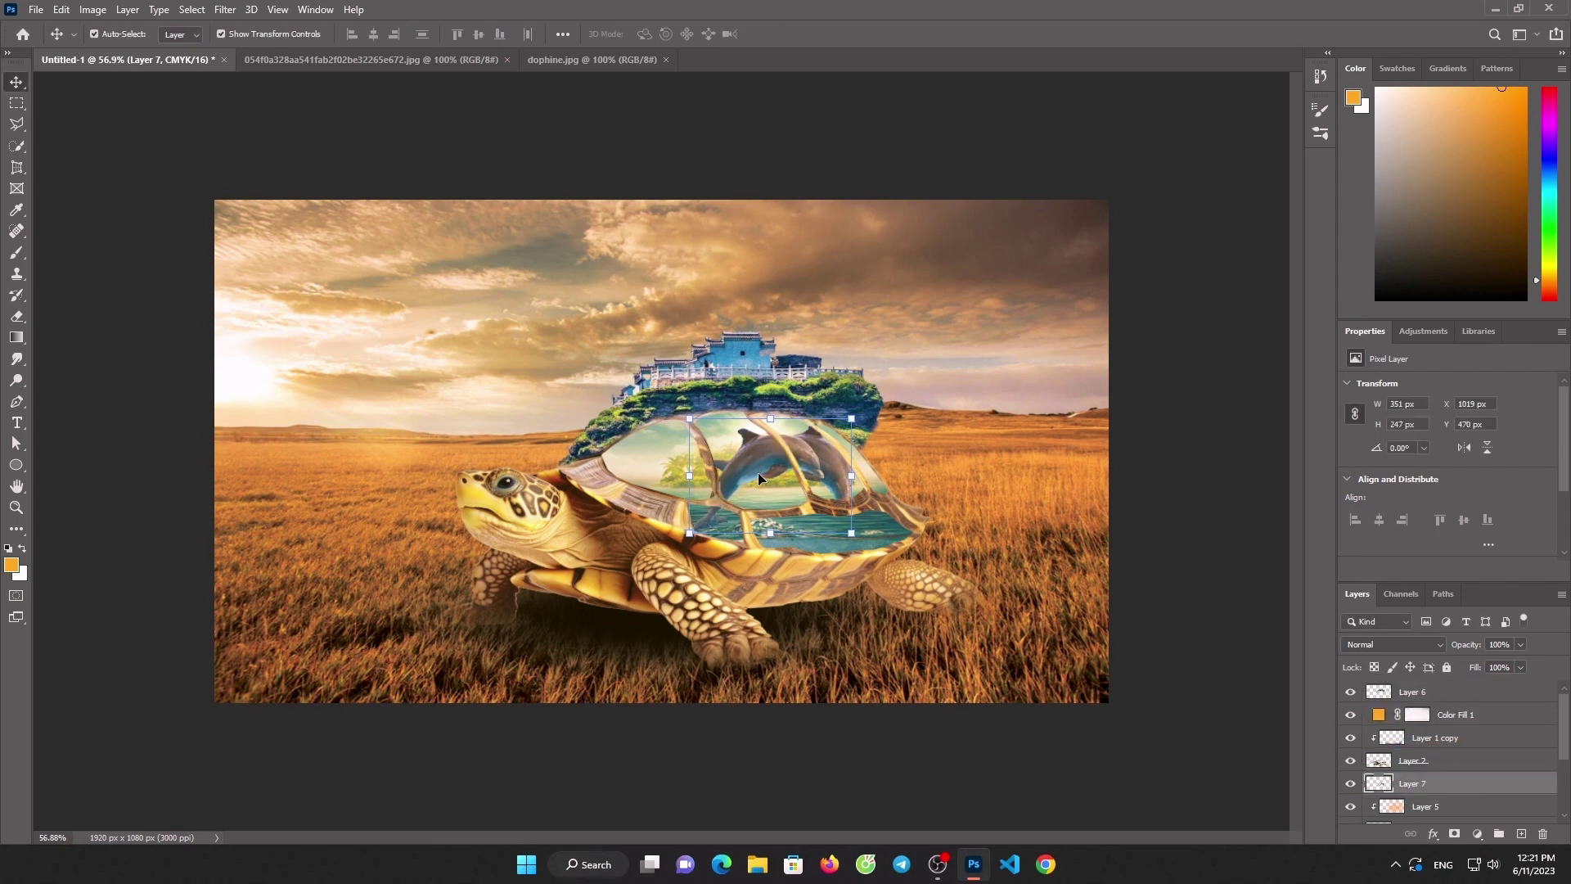
left_click(1237, 342)
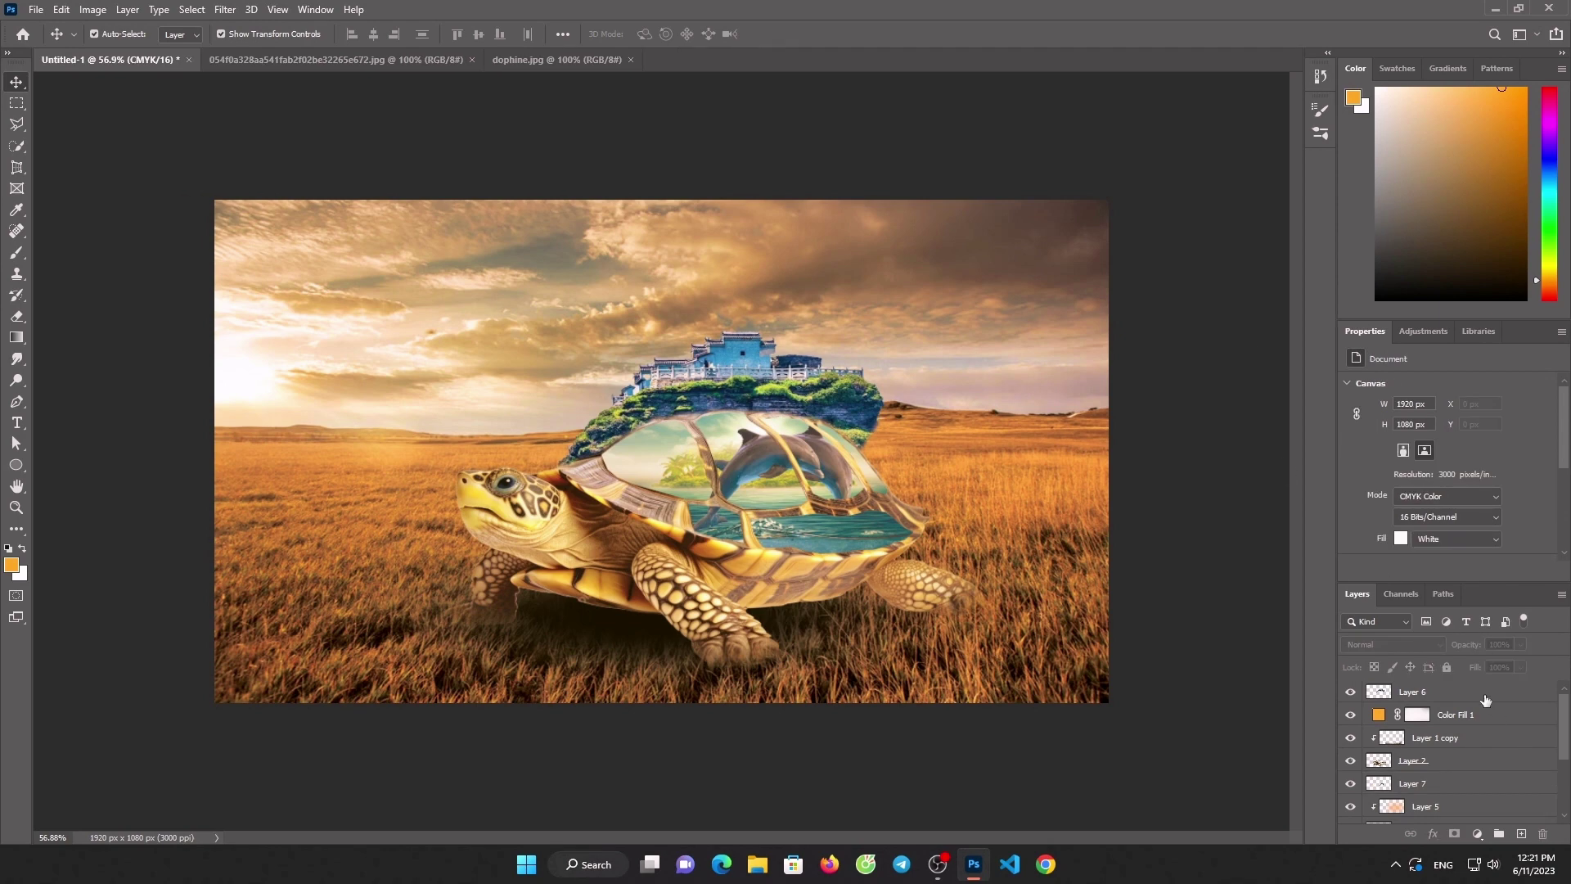
left_click(1485, 697)
left_click(1478, 833)
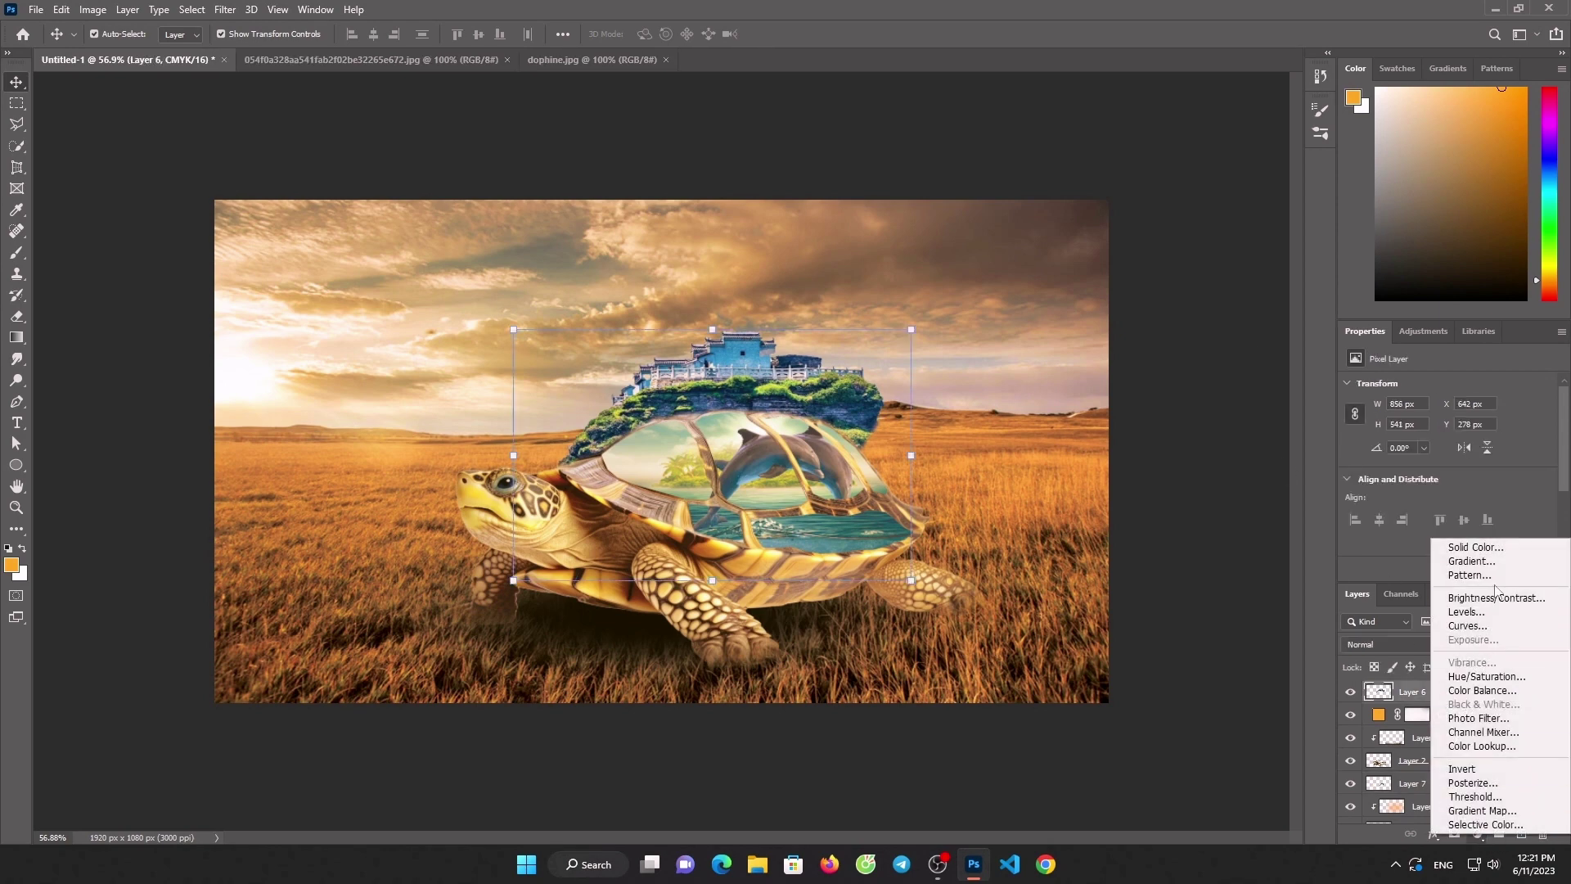
Add a Color Balance layer with midtones set to -23, +20, -16
left_click(1512, 690)
left_click_drag(1427, 420, 1410, 421)
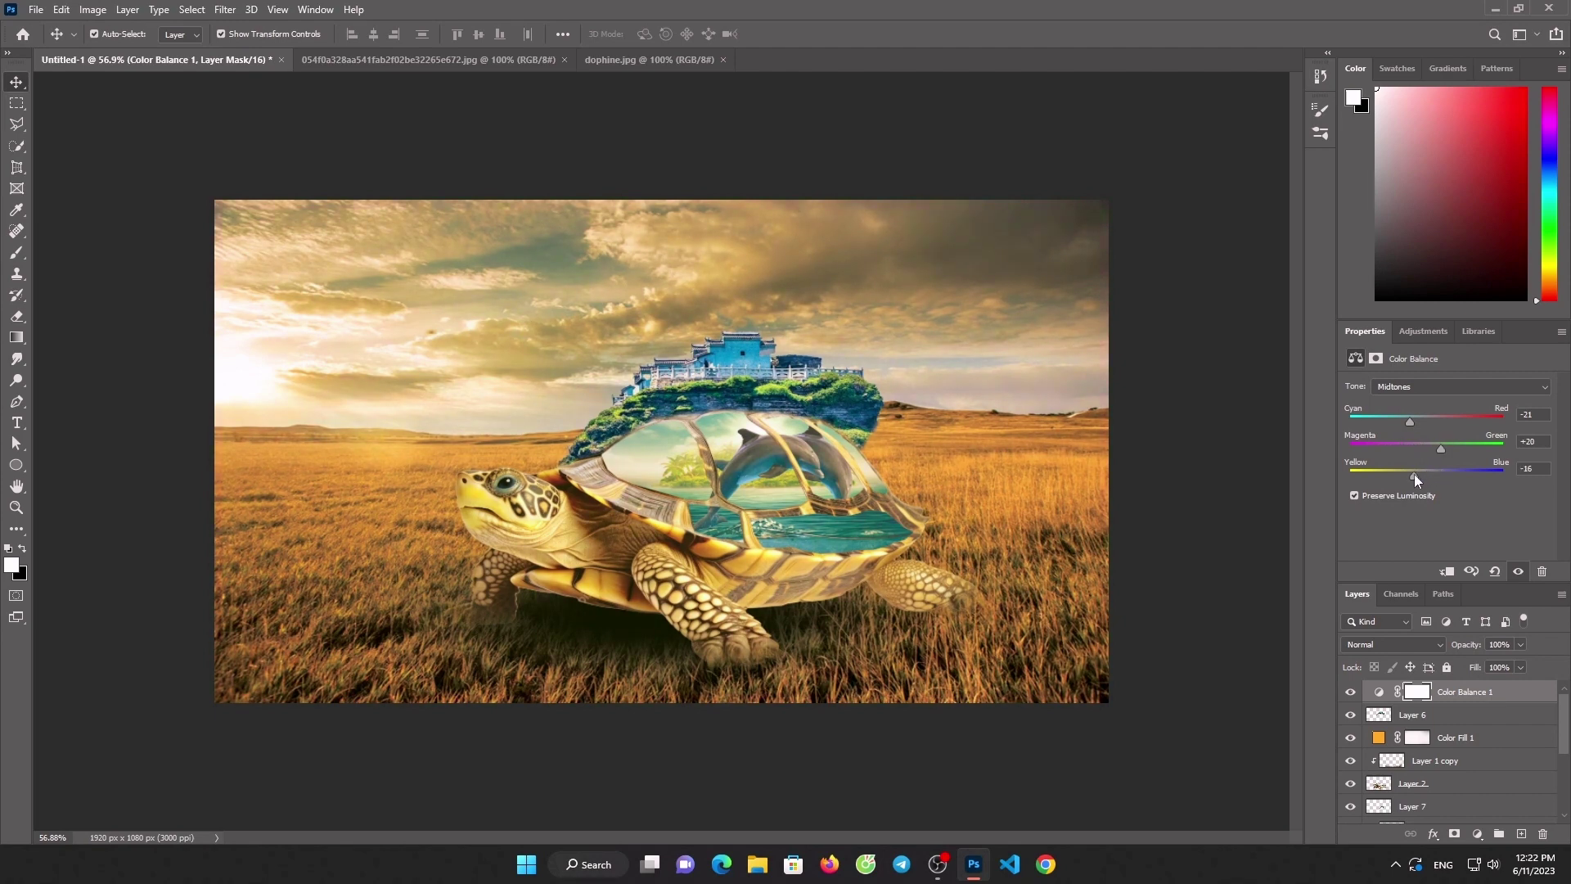
scroll(786, 340, "down", 2)
scroll(782, 364, "up", 1)
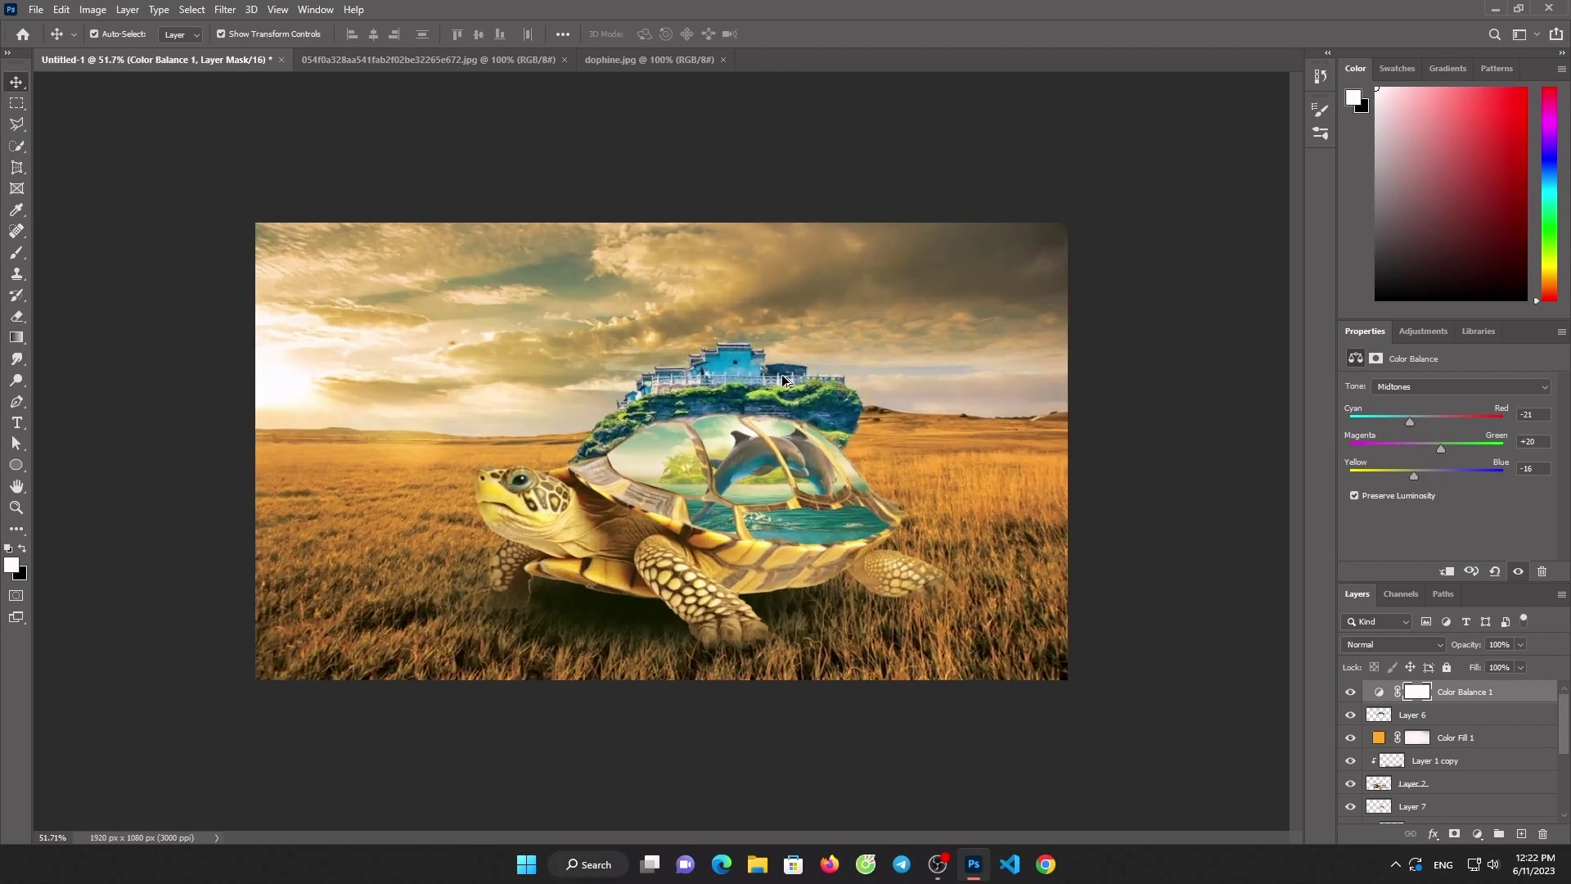
left_click(36, 9)
Open the Ps logo image and place it in the composite's top-left corner at 419×409 px
left_click(37, 33)
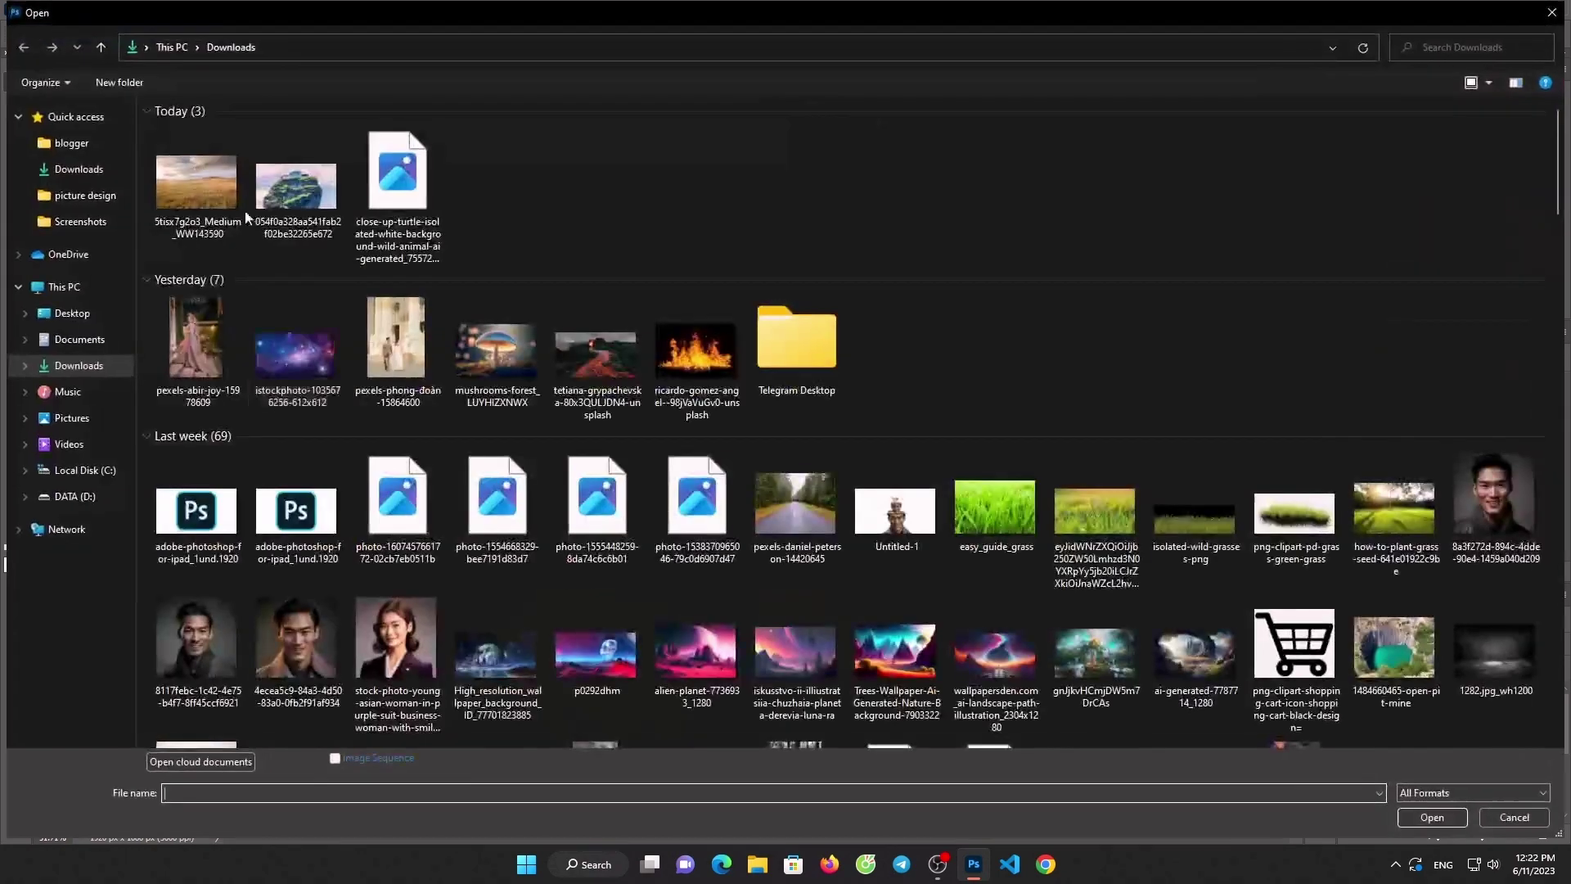
double_click(196, 512)
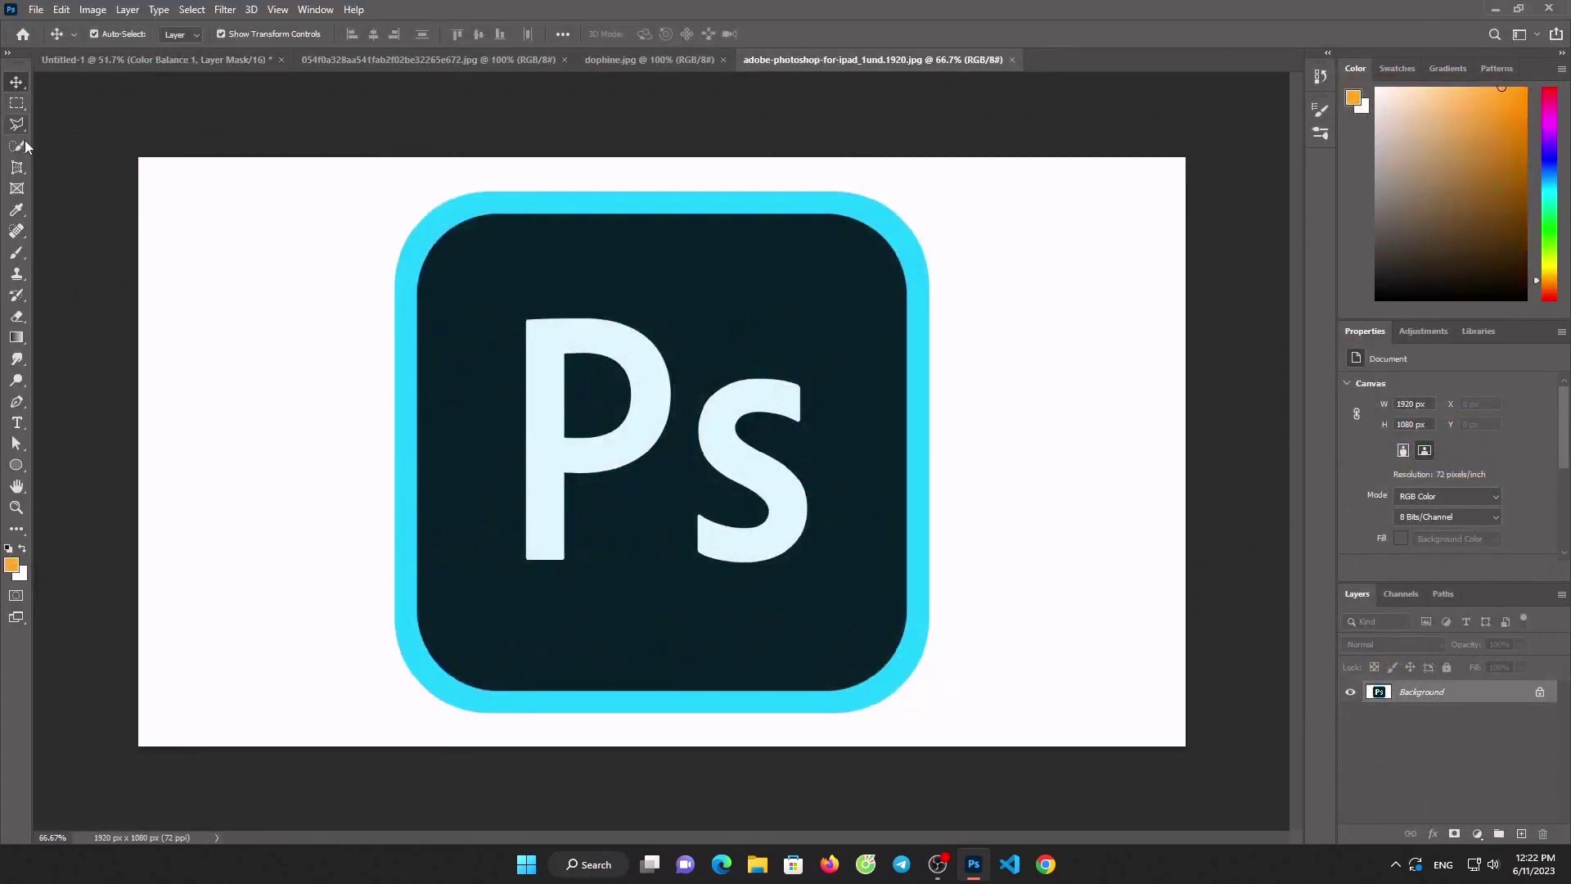
left_click(479, 34)
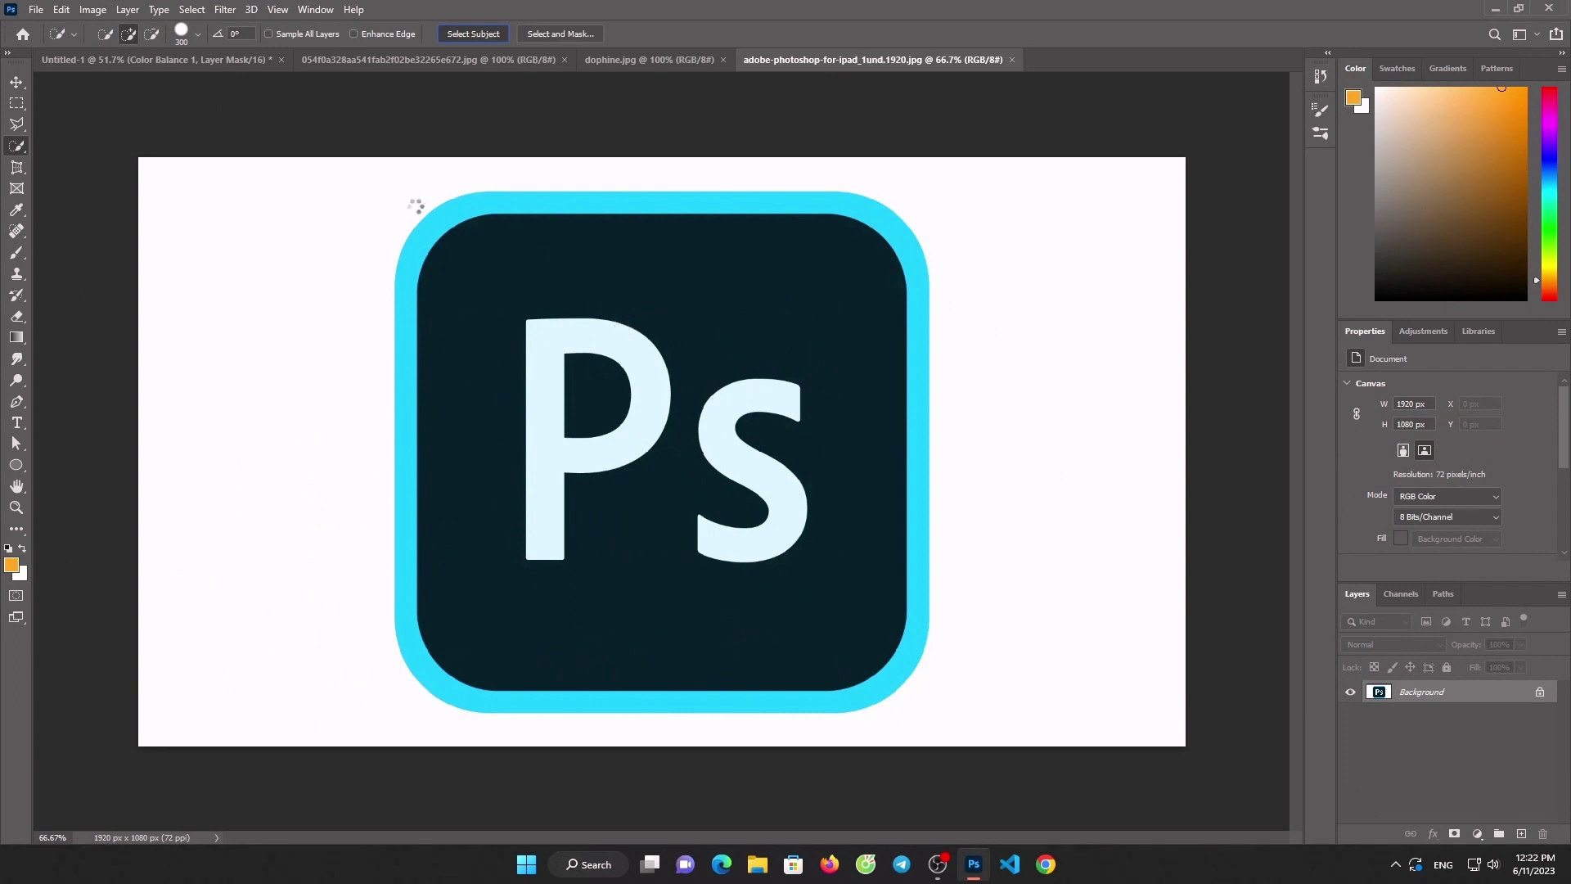
key("v")
mouse_move(536, 291)
left_mouse_down()
mouse_move(167, 54)
mouse_move(425, 282)
mouse_move(453, 434)
mouse_move(379, 297)
left_mouse_up()
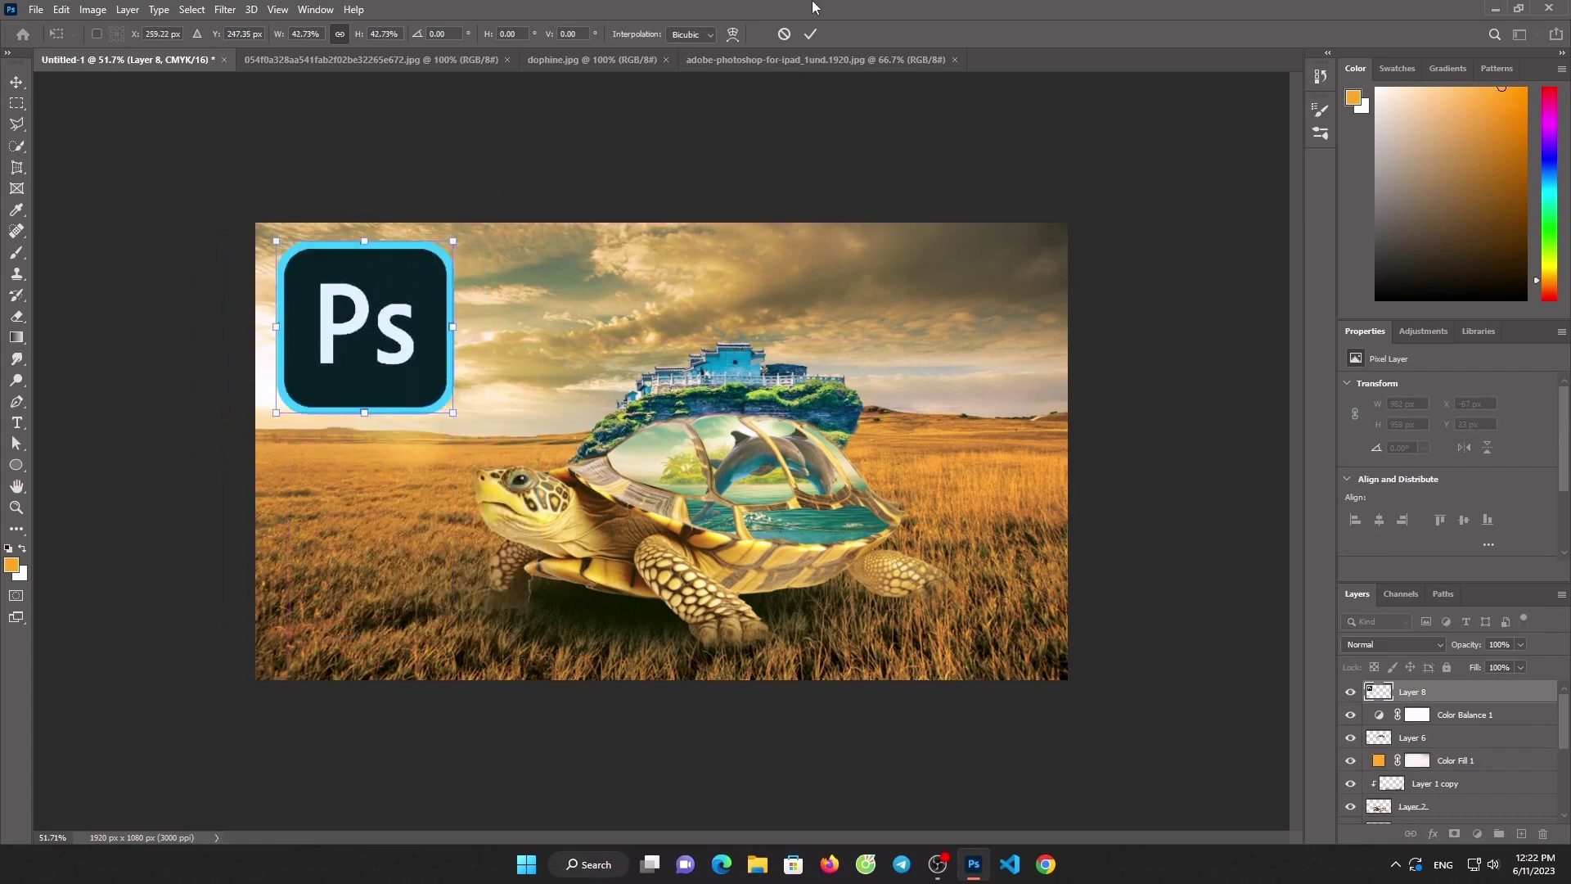
left_click(811, 34)
Close the long-named jpg, dolphin and Ps logo documents
left_click(507, 60)
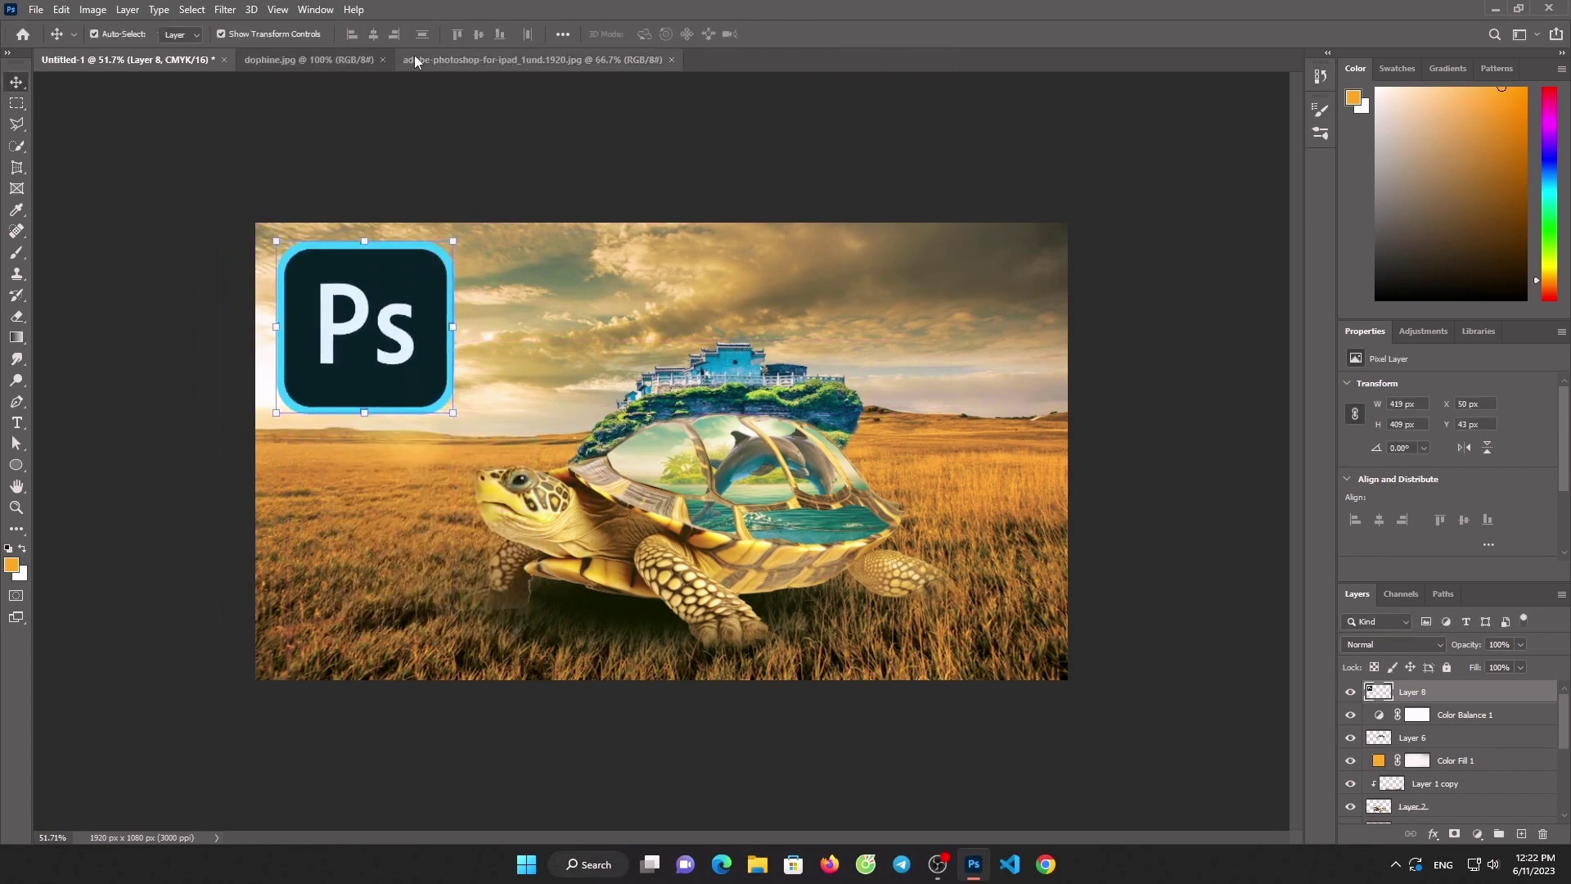
left_click(382, 60)
left_click(506, 60)
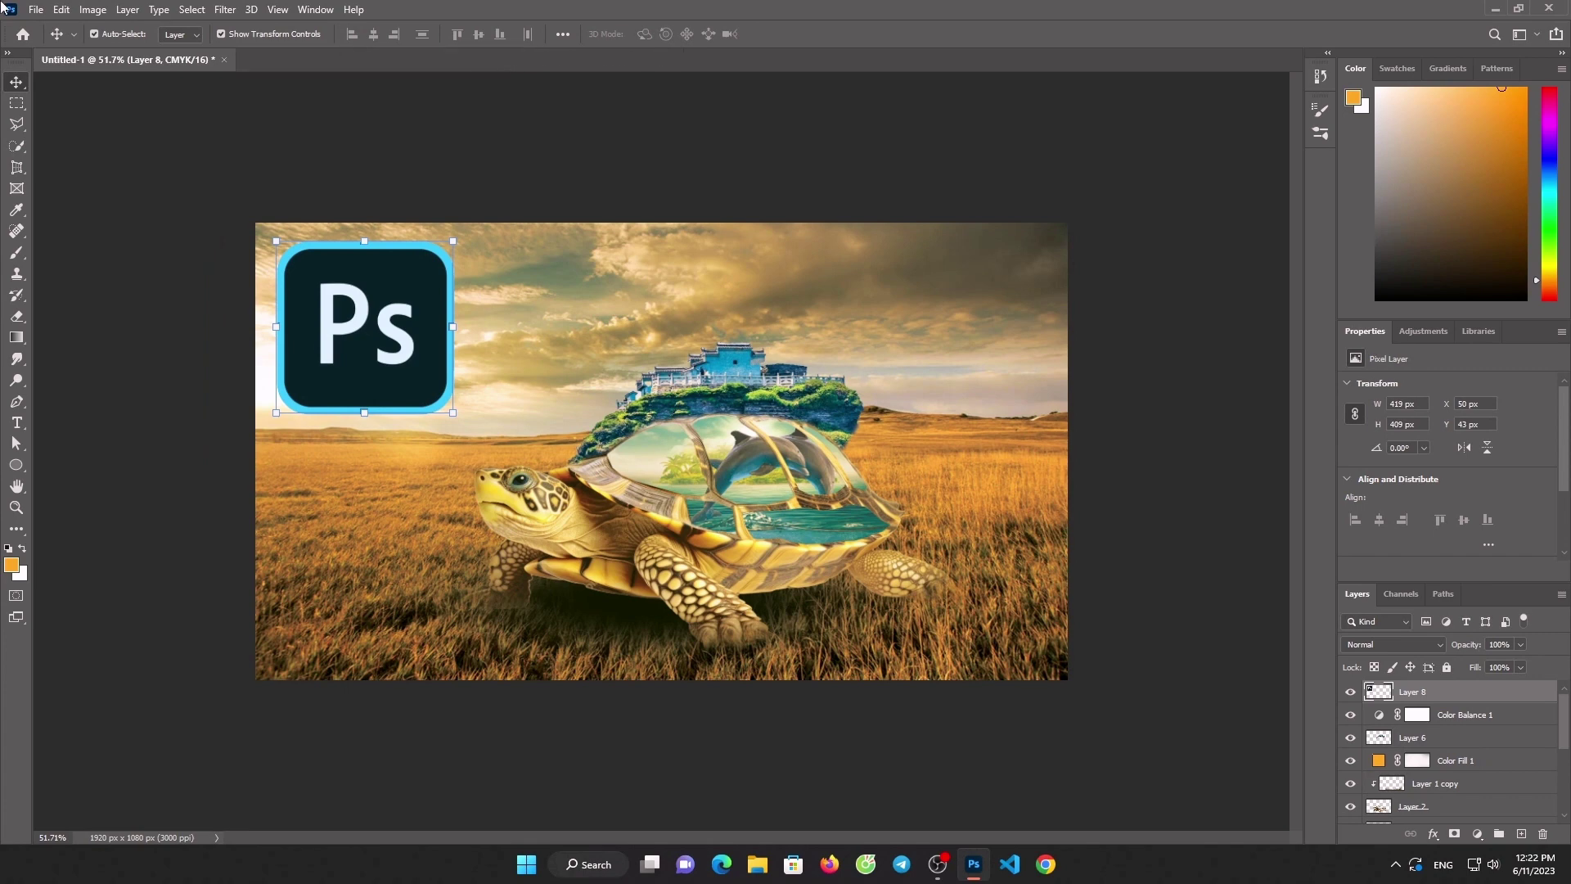
left_click(36, 9)
Save to this computer as JPEG '85' in picture design, accepting the default quality options
left_click(51, 202)
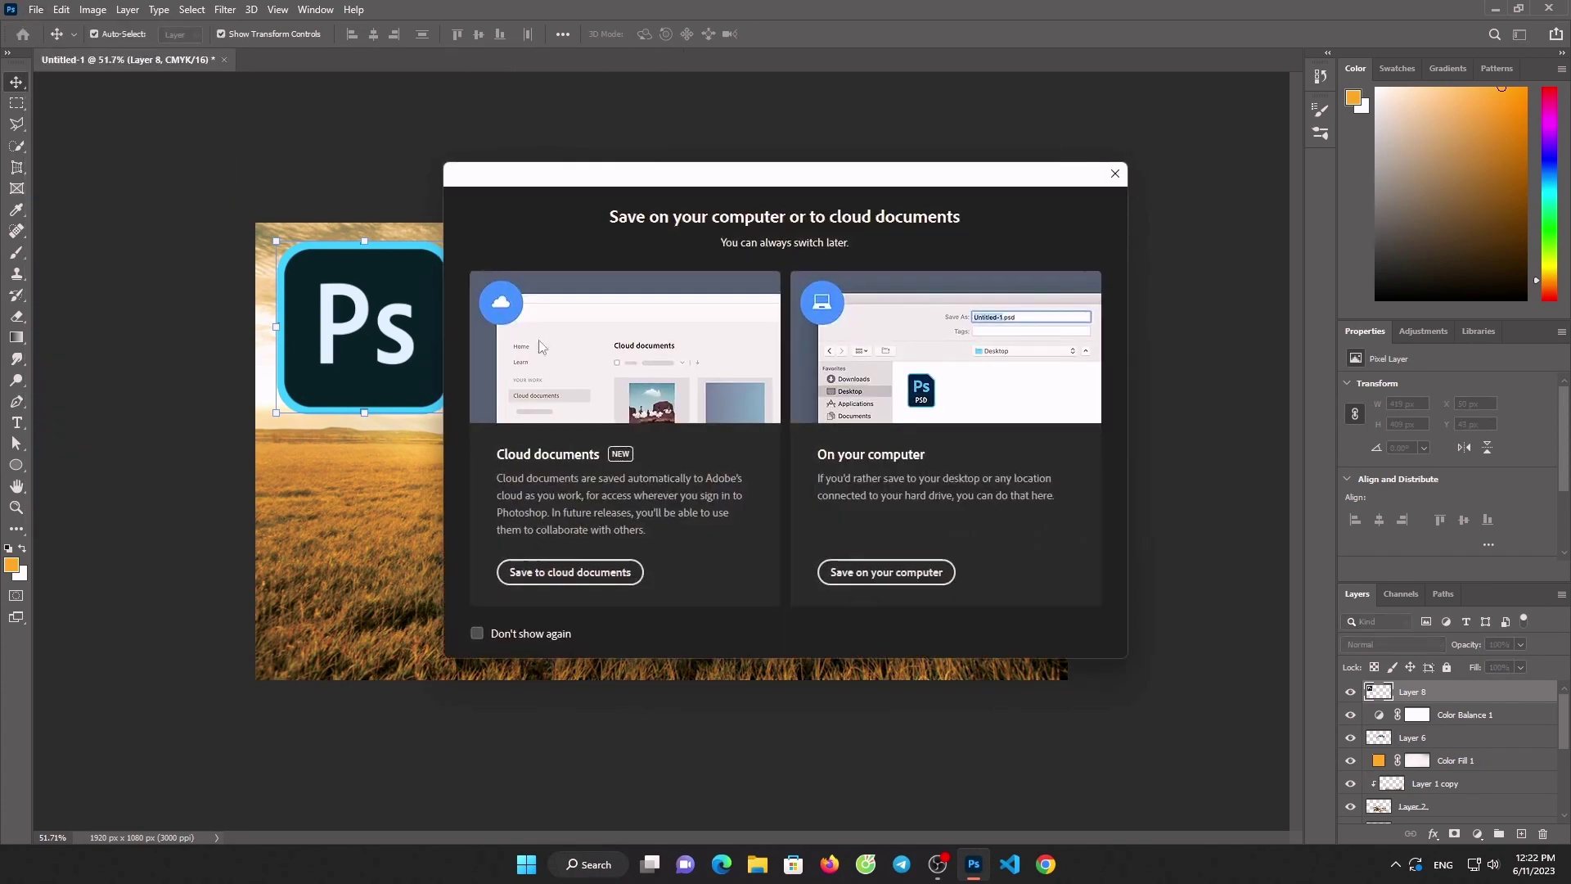
left_click(886, 572)
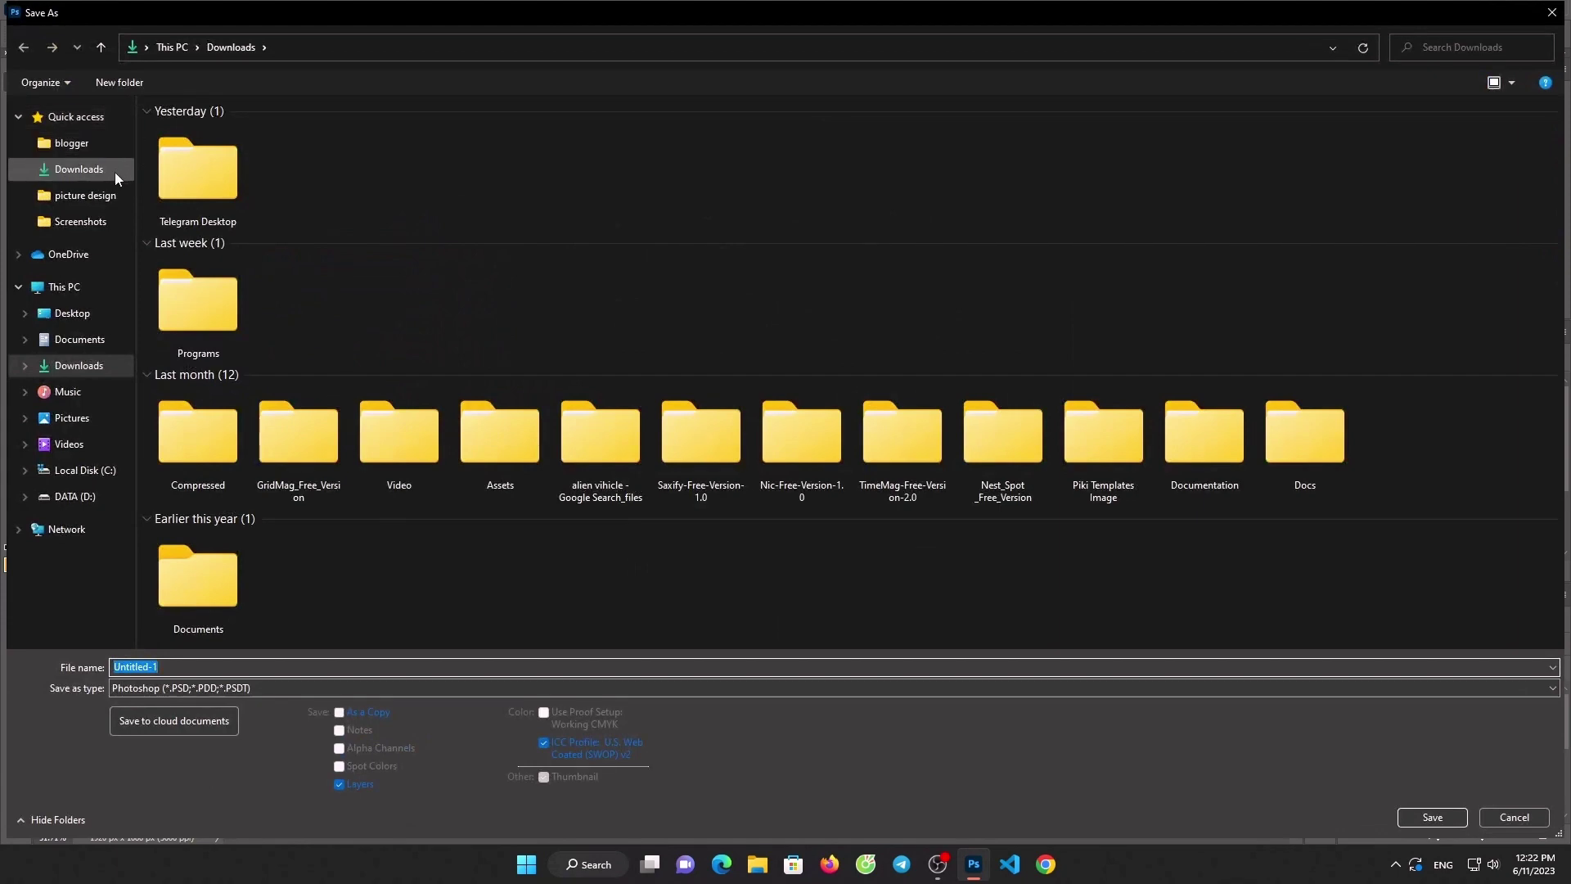
left_click(116, 195)
left_click(297, 692)
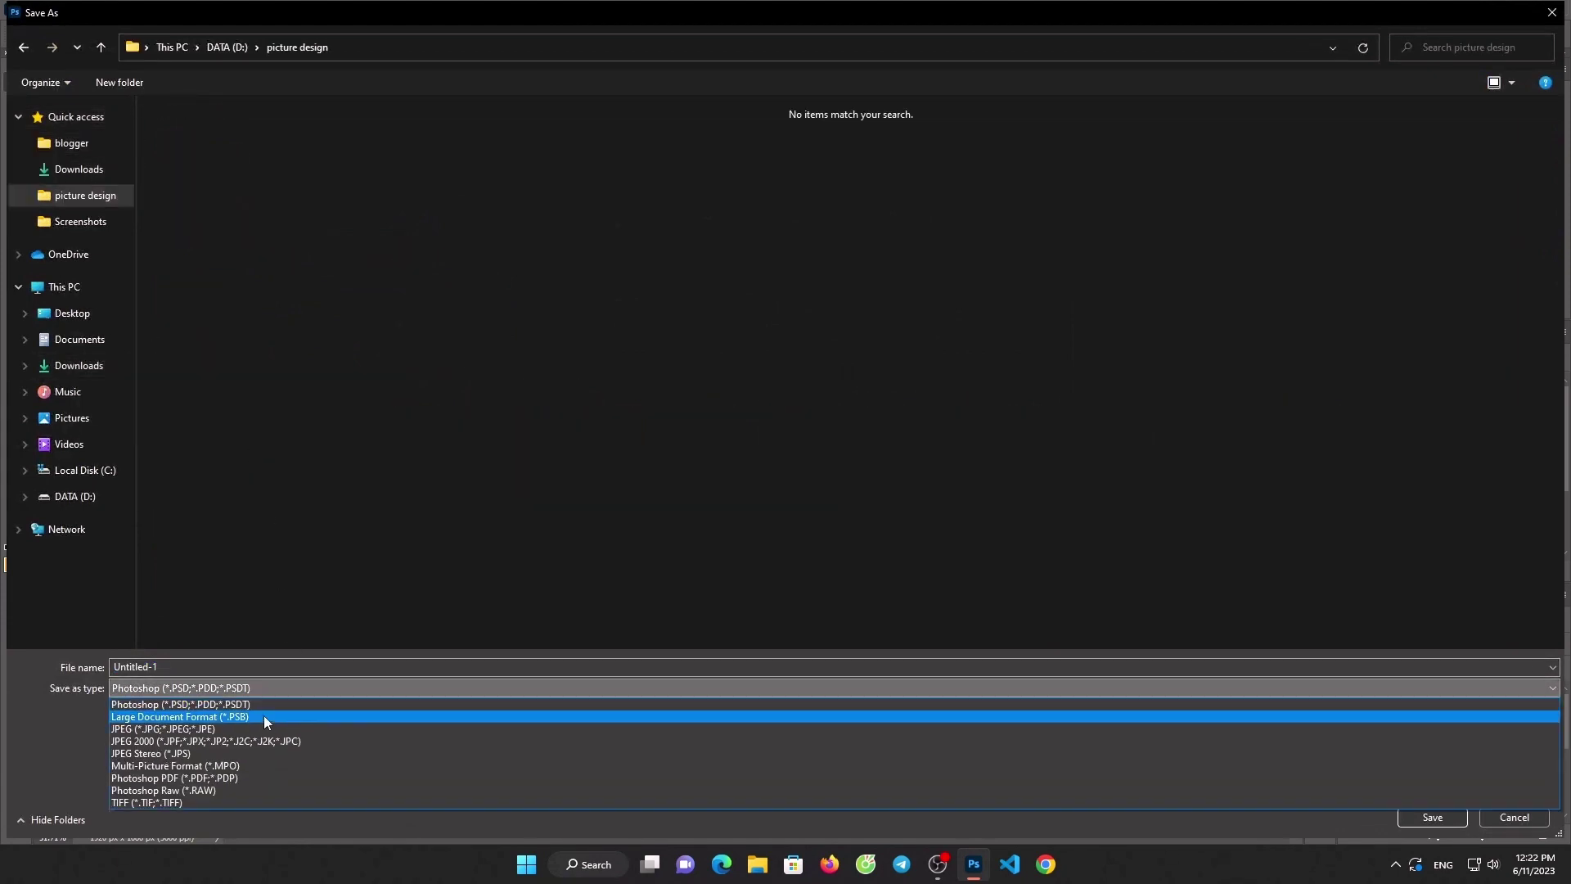
left_click(265, 728)
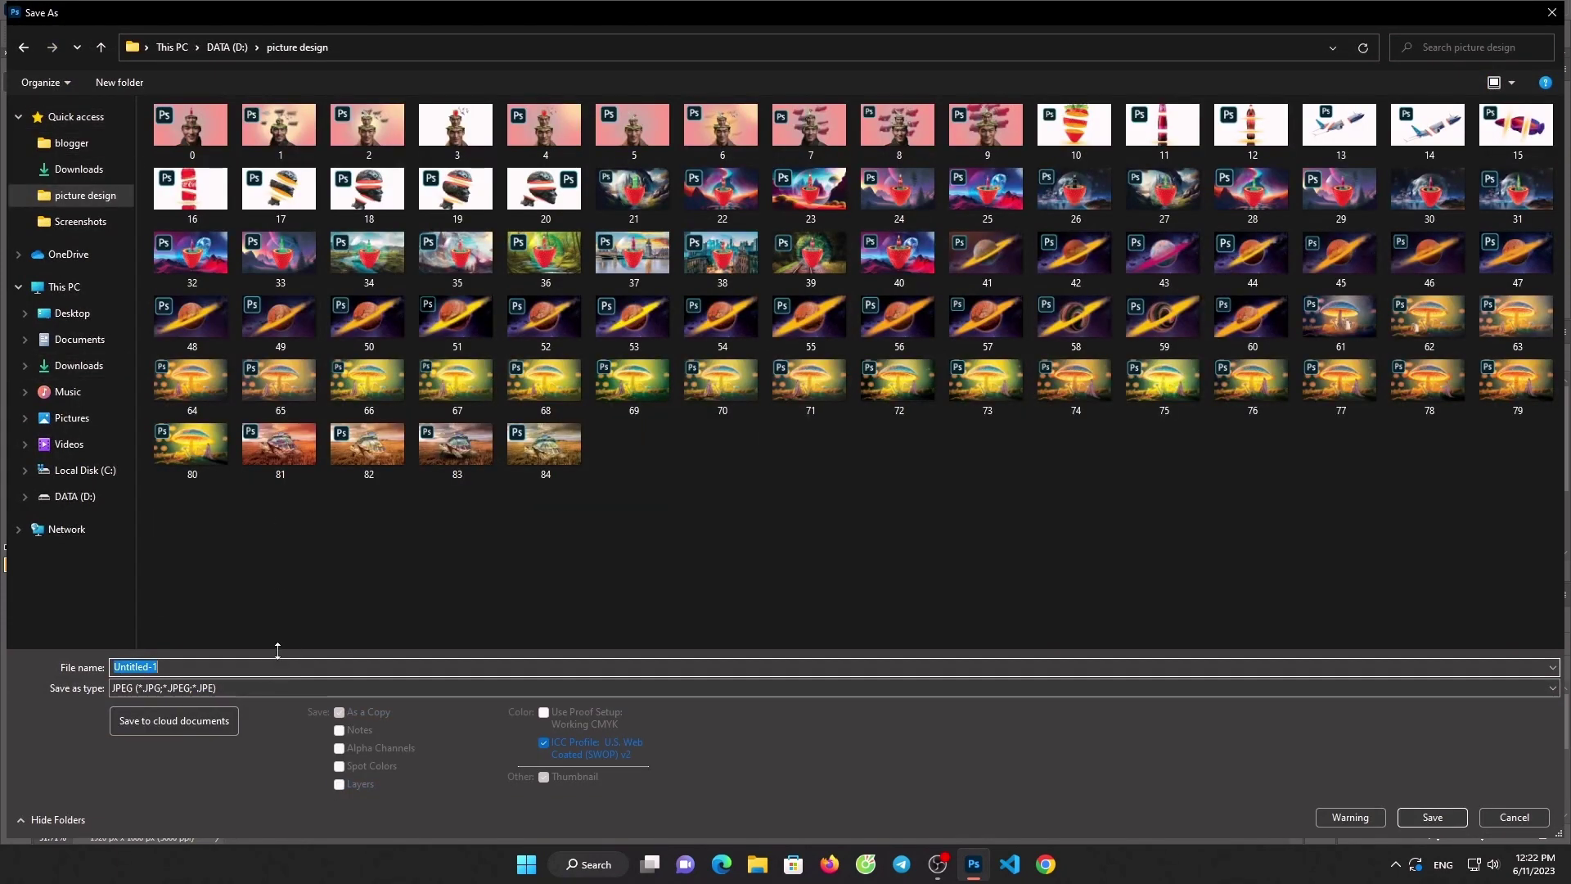
type("85")
left_click(1432, 818)
left_click(866, 219)
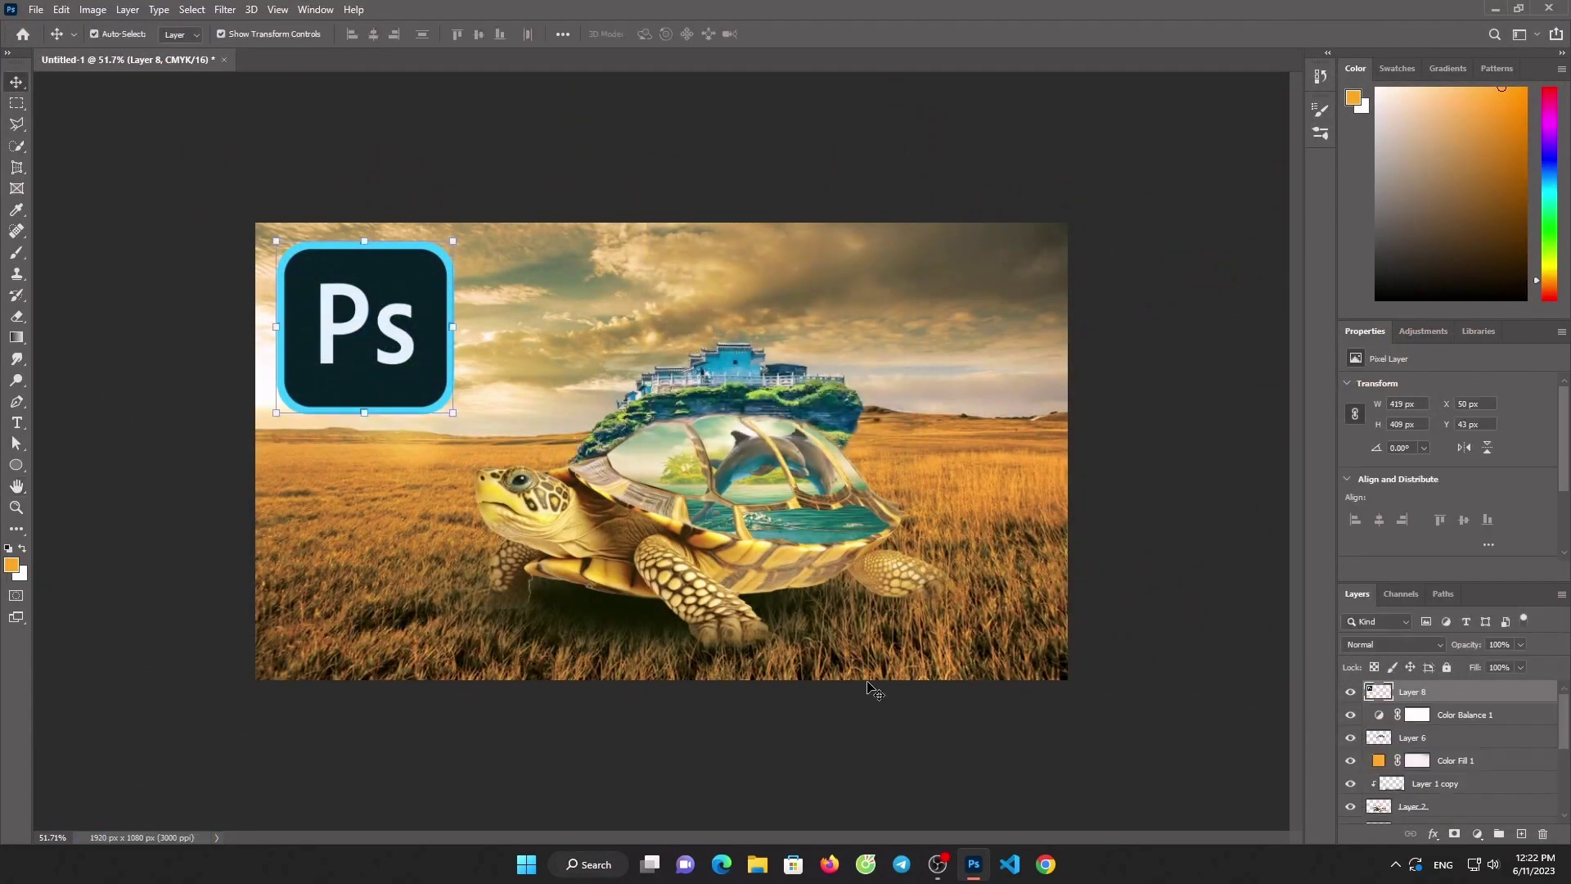
left_click(938, 864)
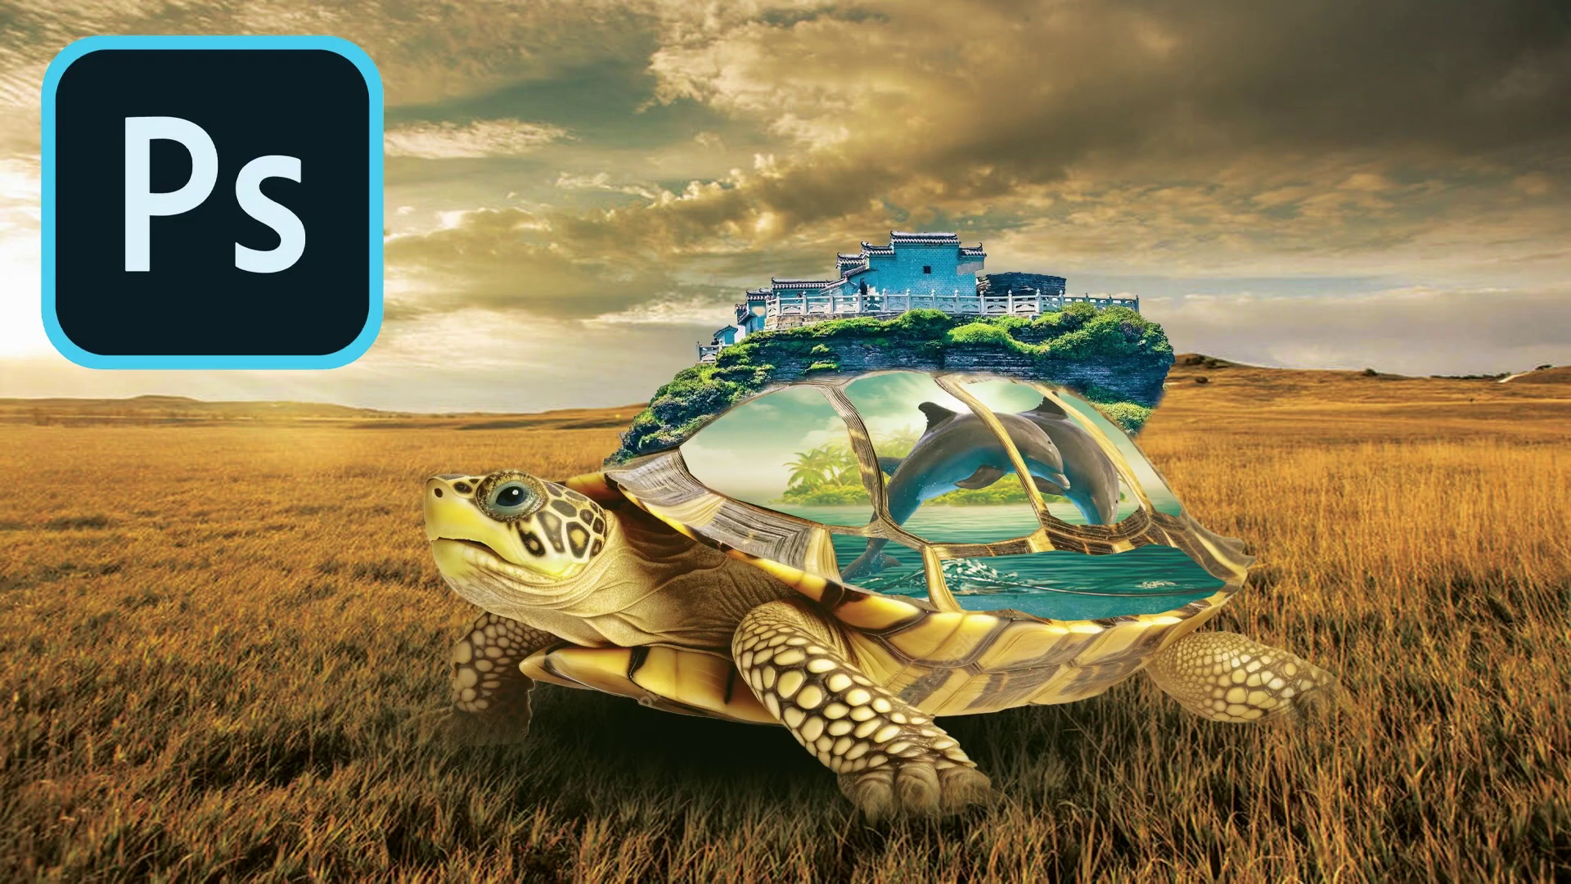